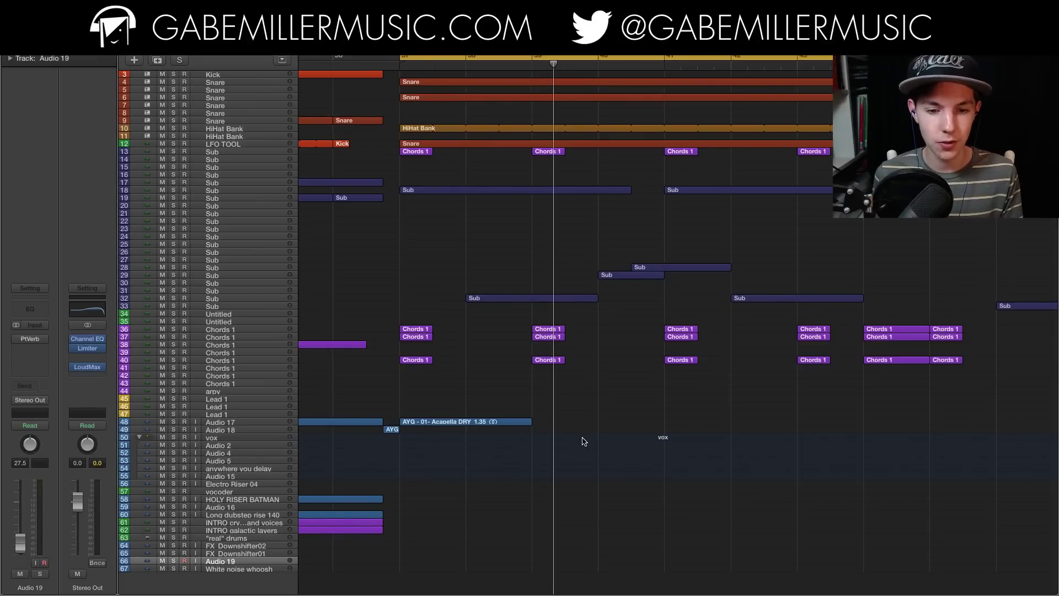
Step: Play the looped drop section with the full mix through its end, switching the cycle range off and back on
scroll(584, 441, up, 2)
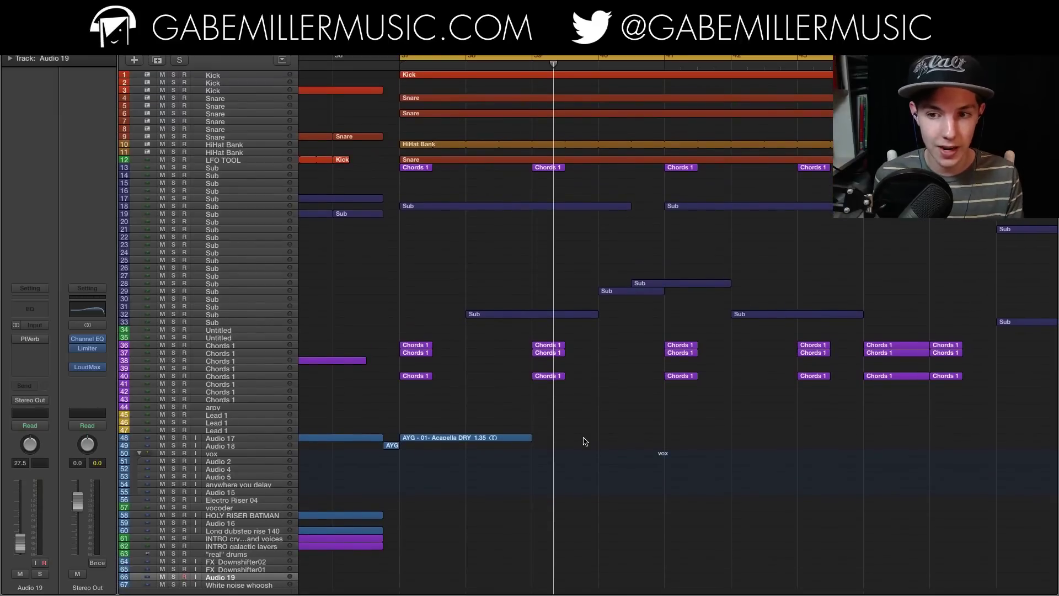
key(super+Right)
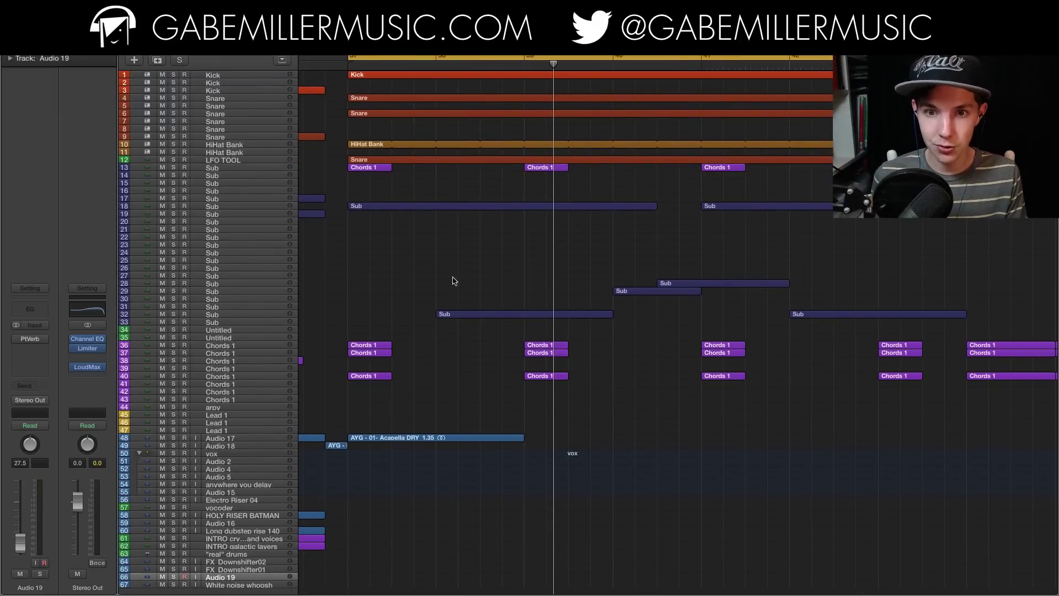
key(super+Right)
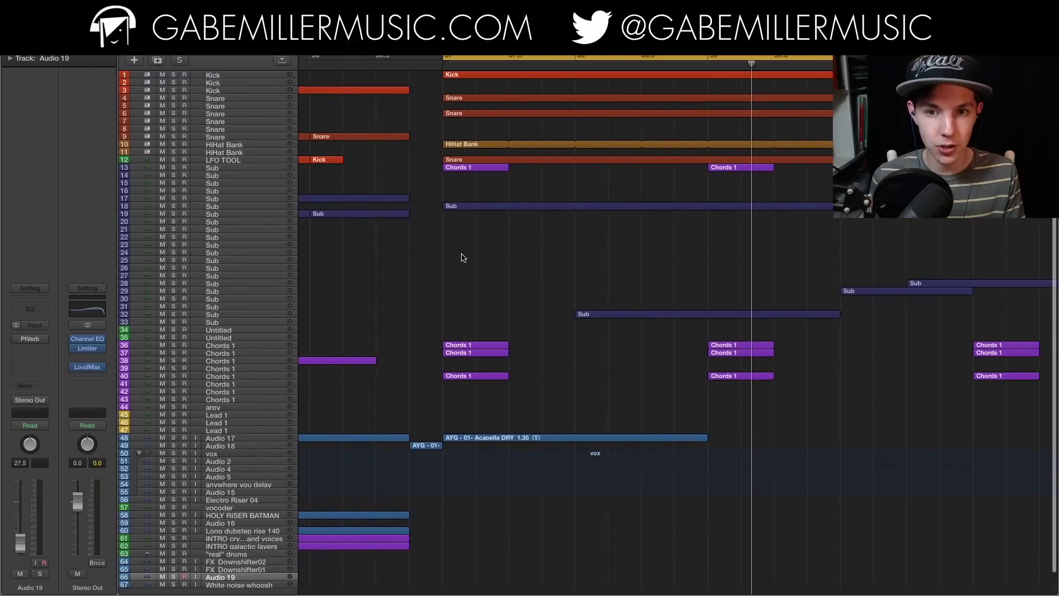
key(super+Left)
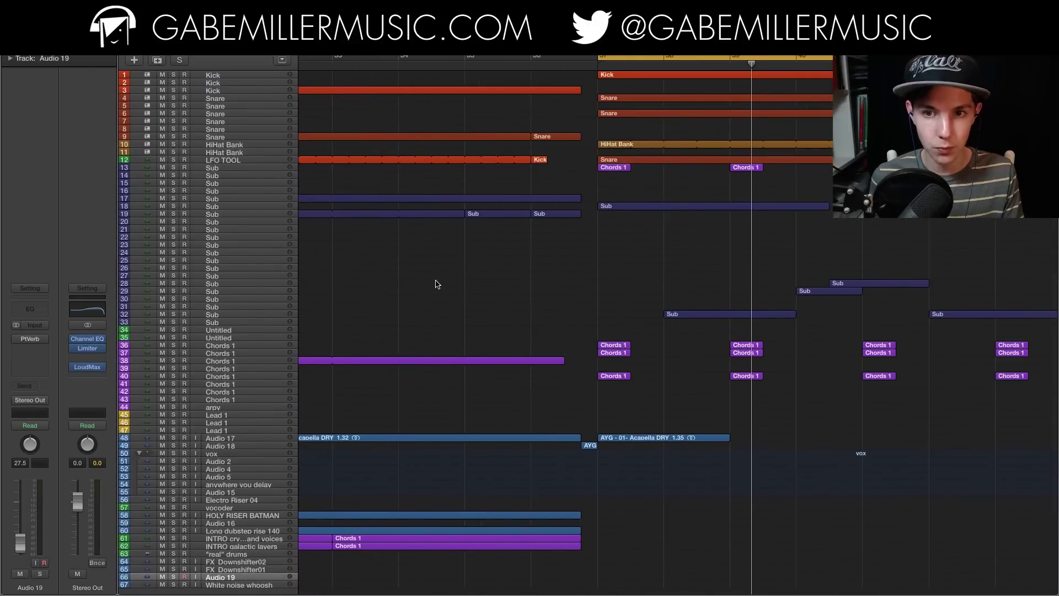
scroll(504, 234, right, 5)
scroll(568, 59, left, 4)
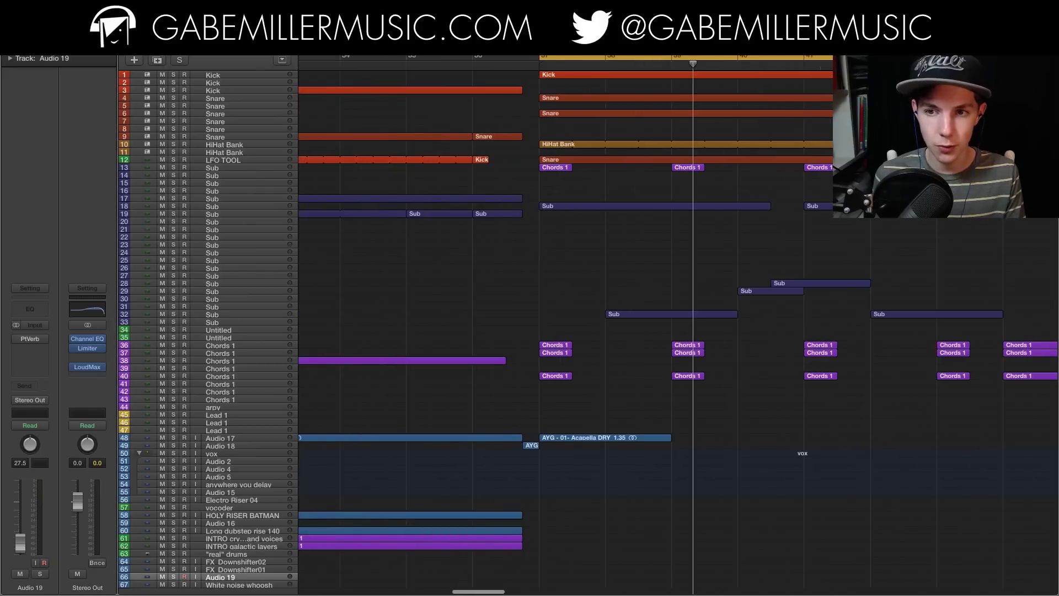
scroll(639, 285, right, 3)
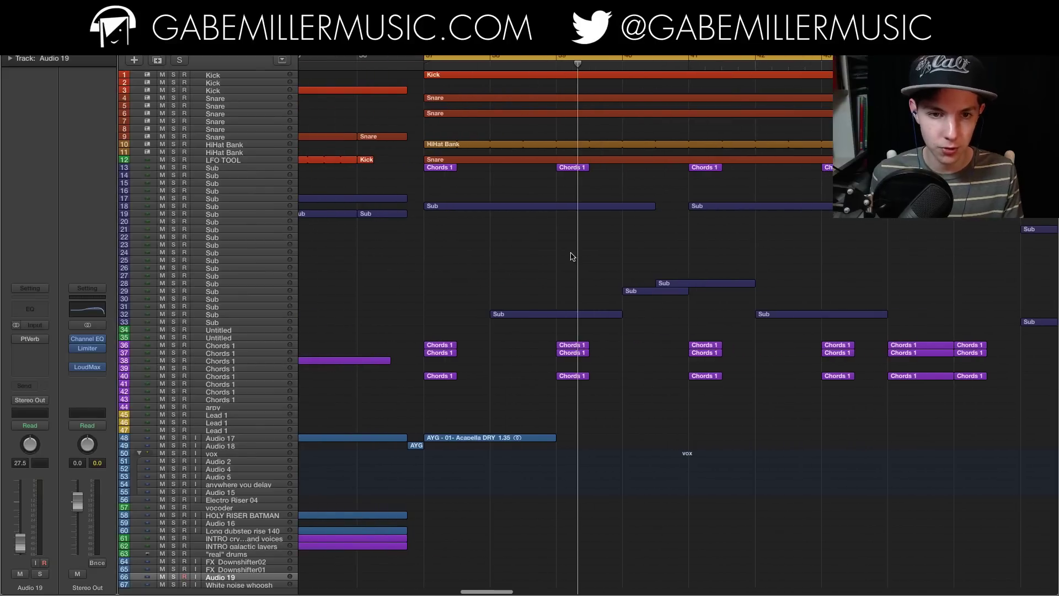
key(super+Left)
scroll(577, 243, right, 2)
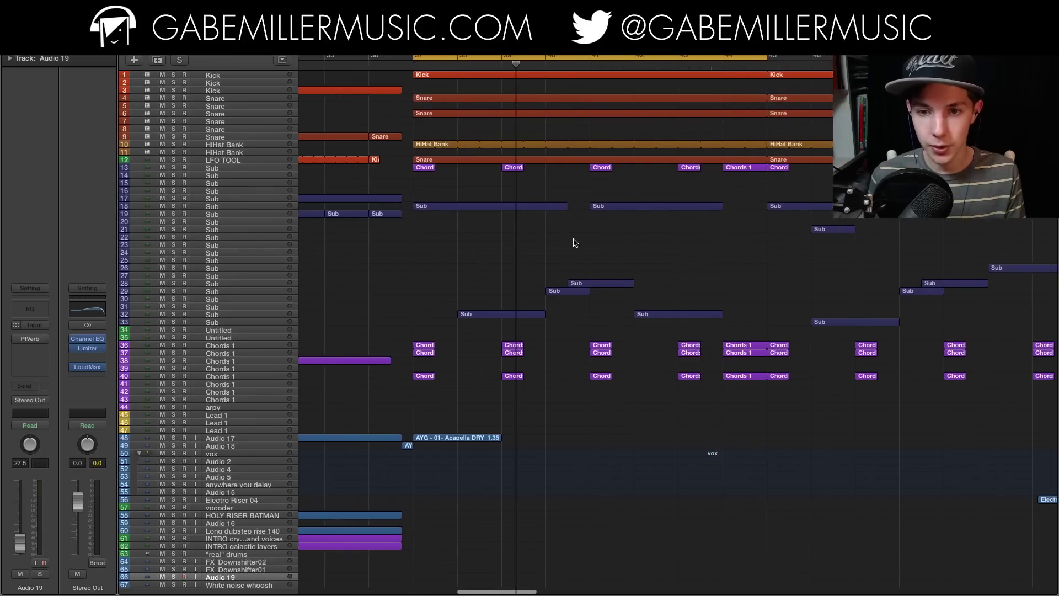
key(space)
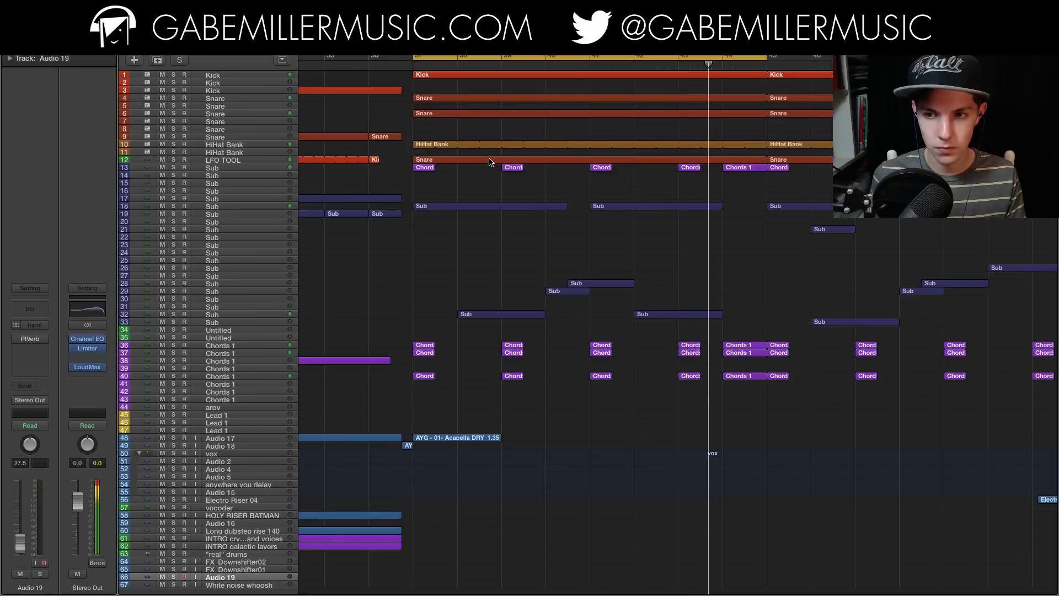
click(565, 59)
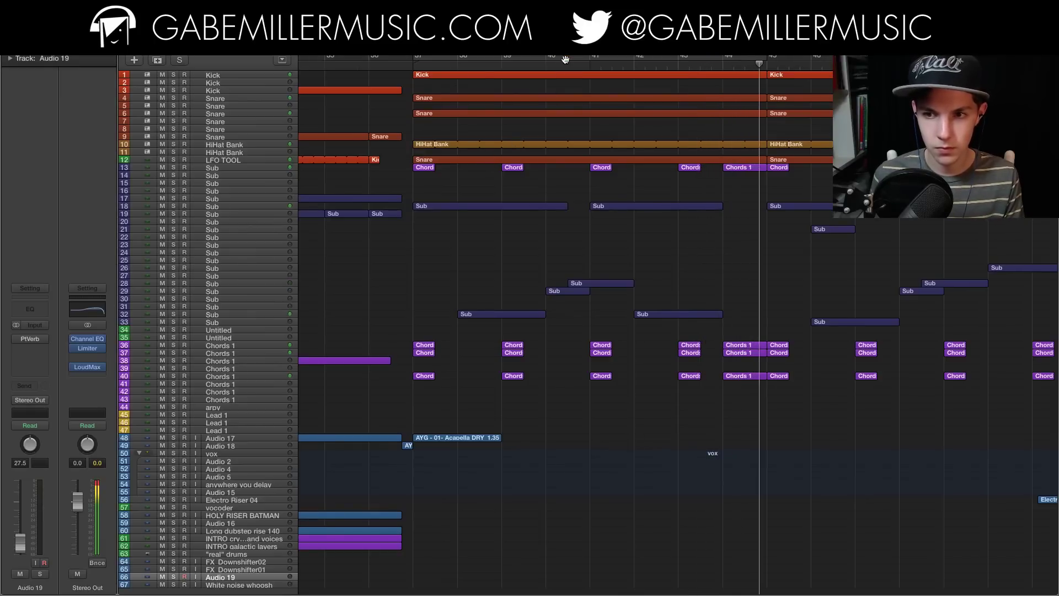
key(super+Left)
click(565, 59)
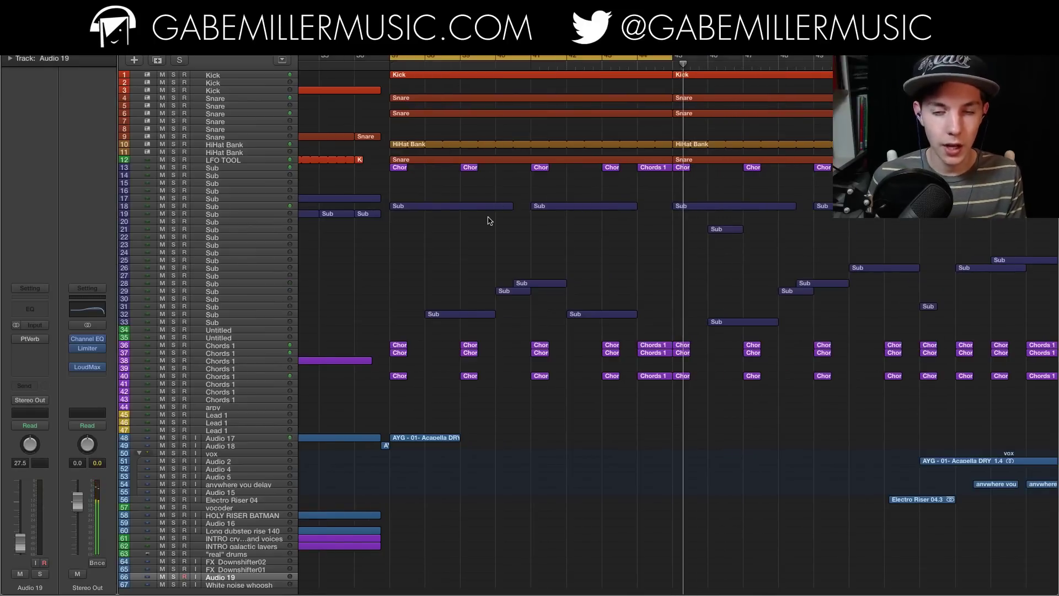
Step: Enlarge the track lanes and solo the Kick on track 1 to hear its drop pattern alone
key(super+Right)
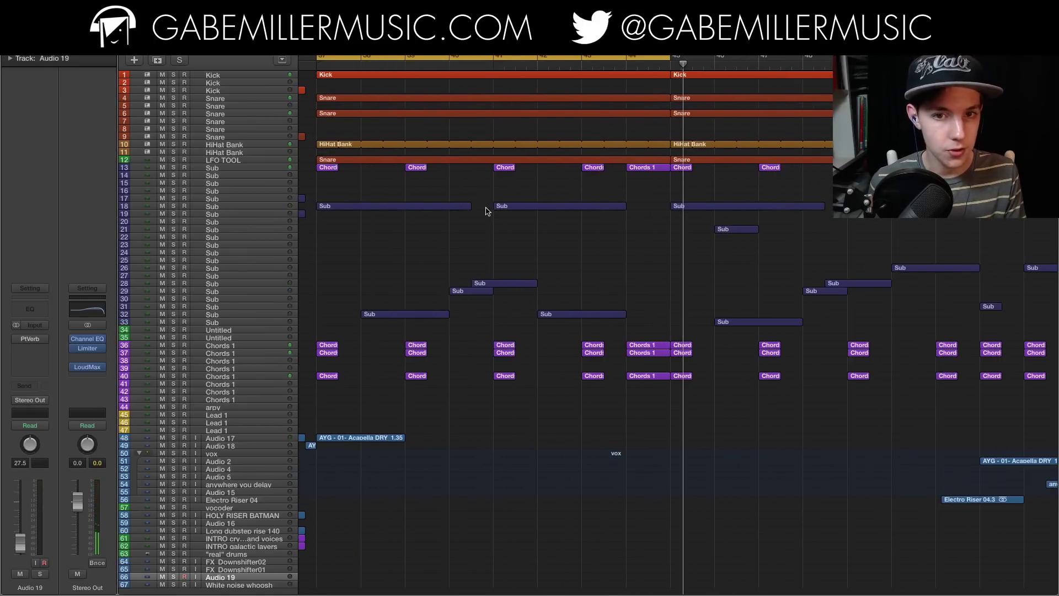
scroll(487, 210, left, 2)
key(super+Down)
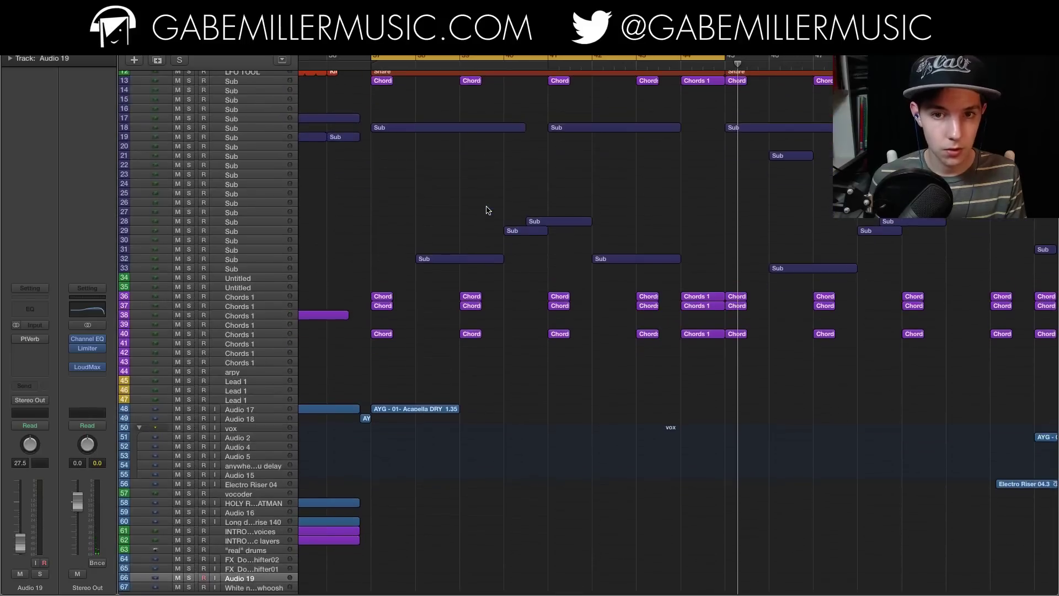
key(super+Down)
key(super+Down)
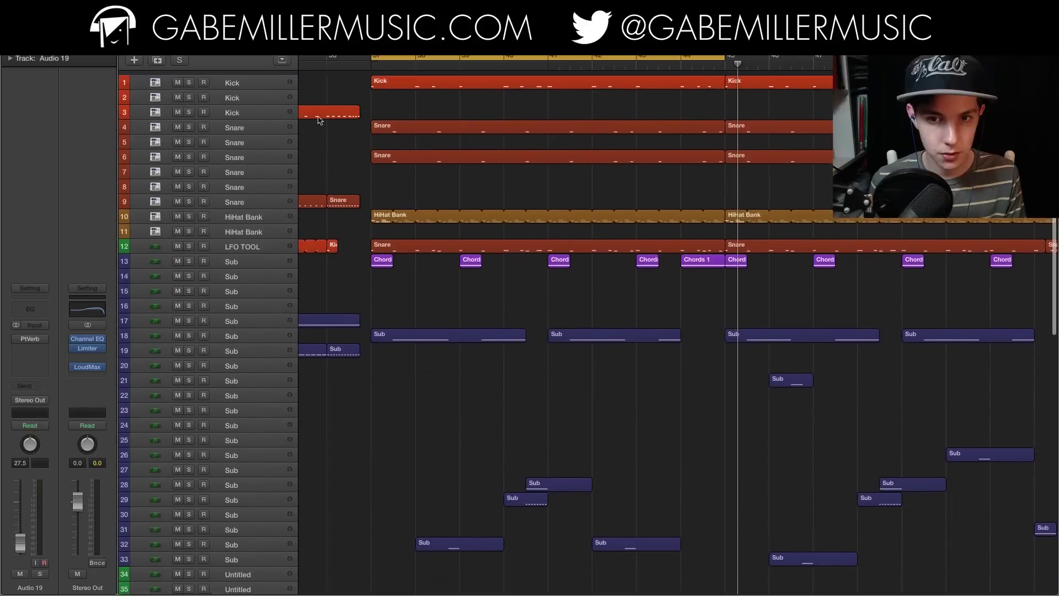
click(220, 82)
click(190, 82)
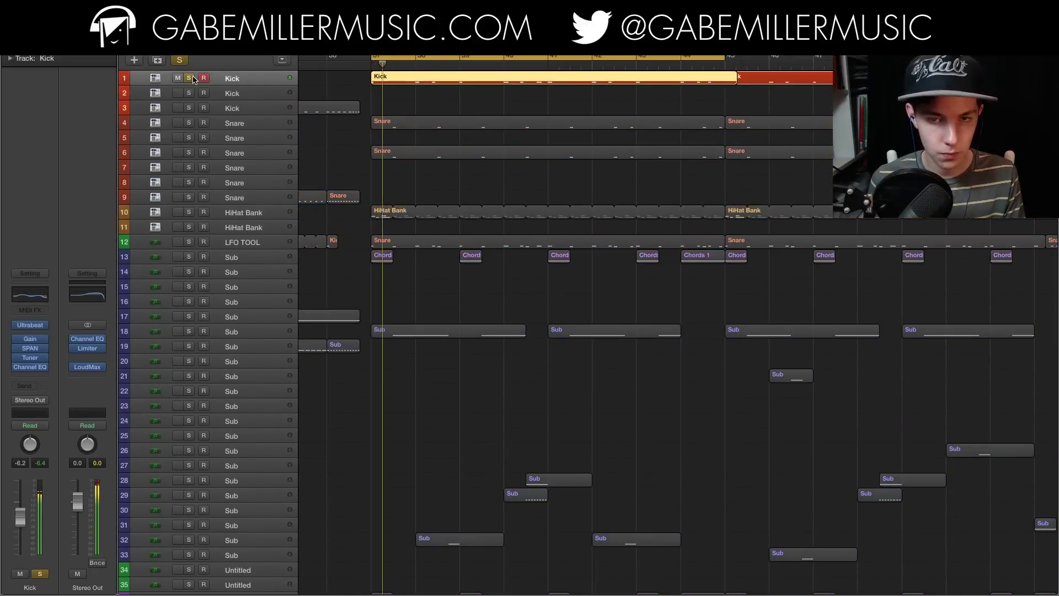
key(super+Right)
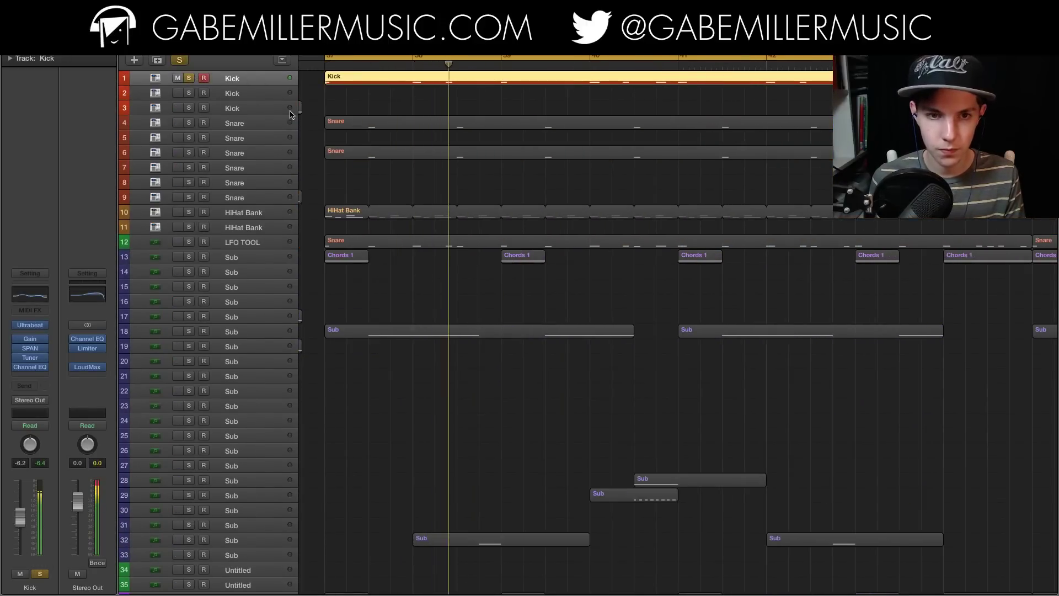
Step: Unsolo the Kick and audition the Snare layers on tracks 4 and 6 one at a time
click(189, 122)
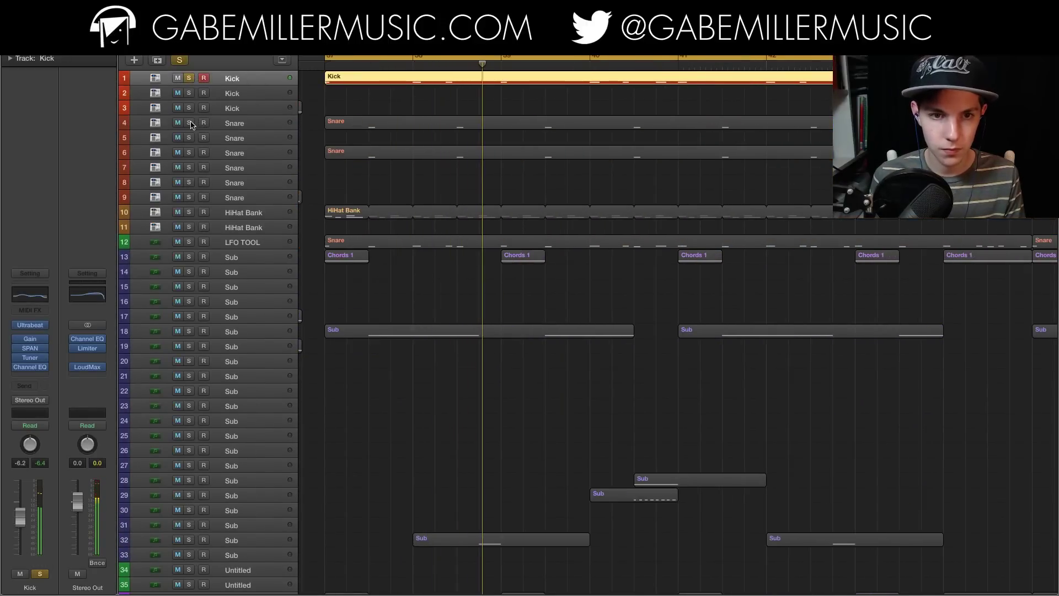
click(190, 78)
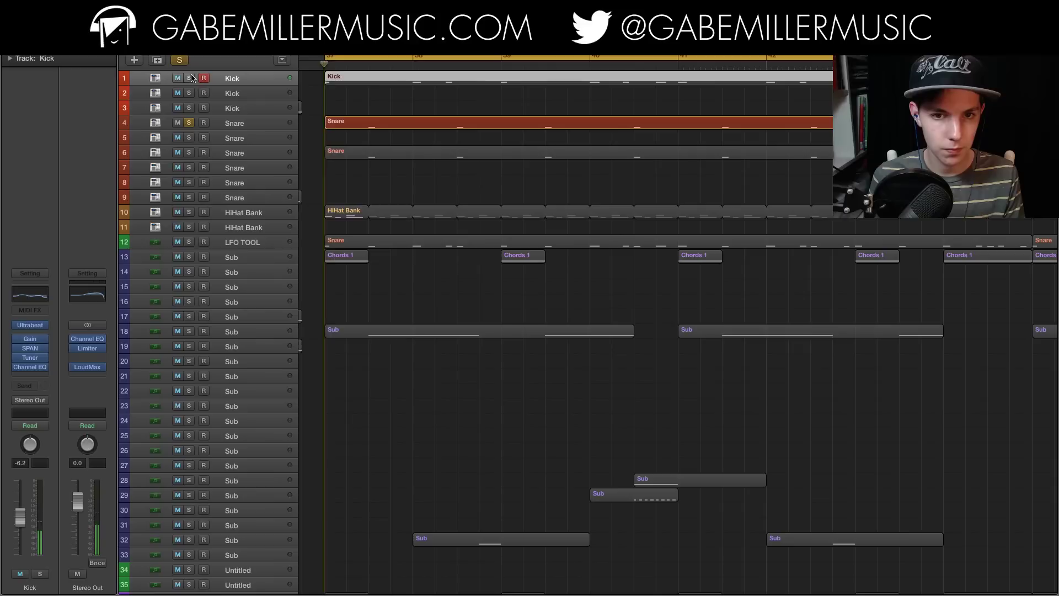
click(188, 152)
click(188, 123)
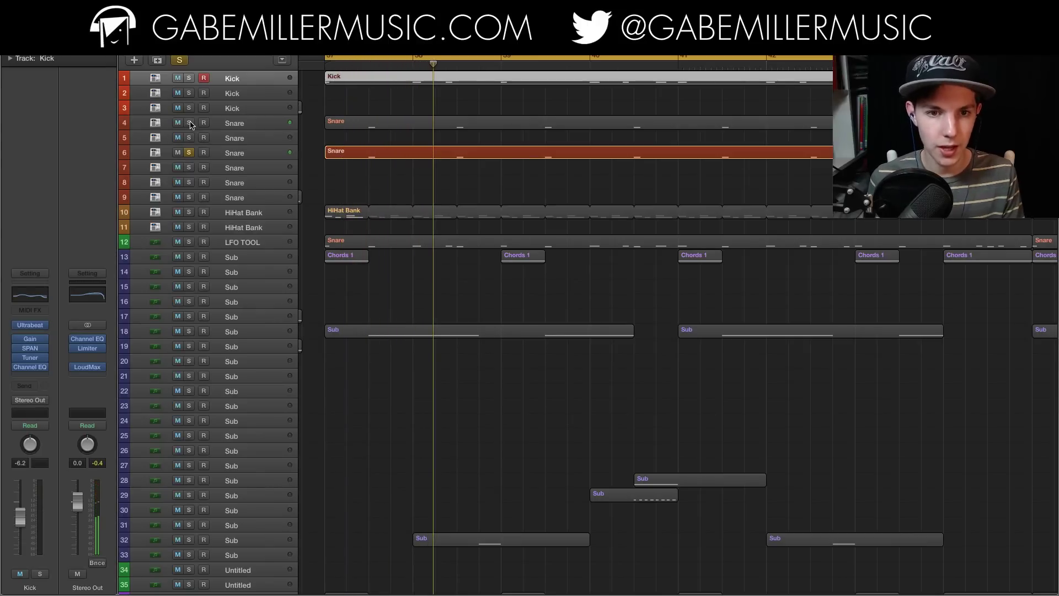
Step: Build up the soloed drums with both Snare layers, the Kick on track 1 and the HiHat Bank on track 10
click(189, 123)
click(189, 153)
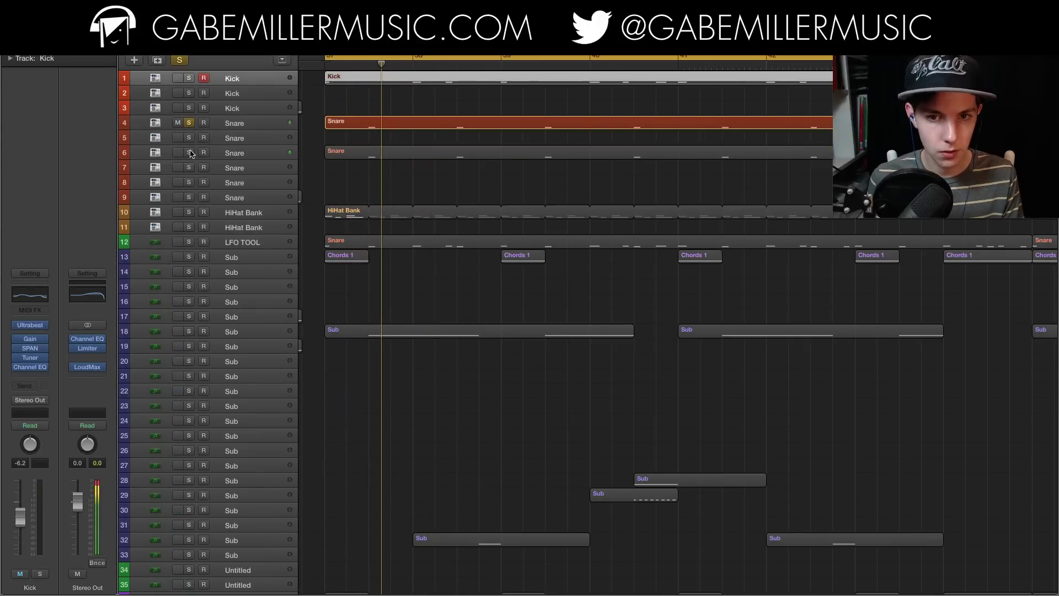
click(189, 153)
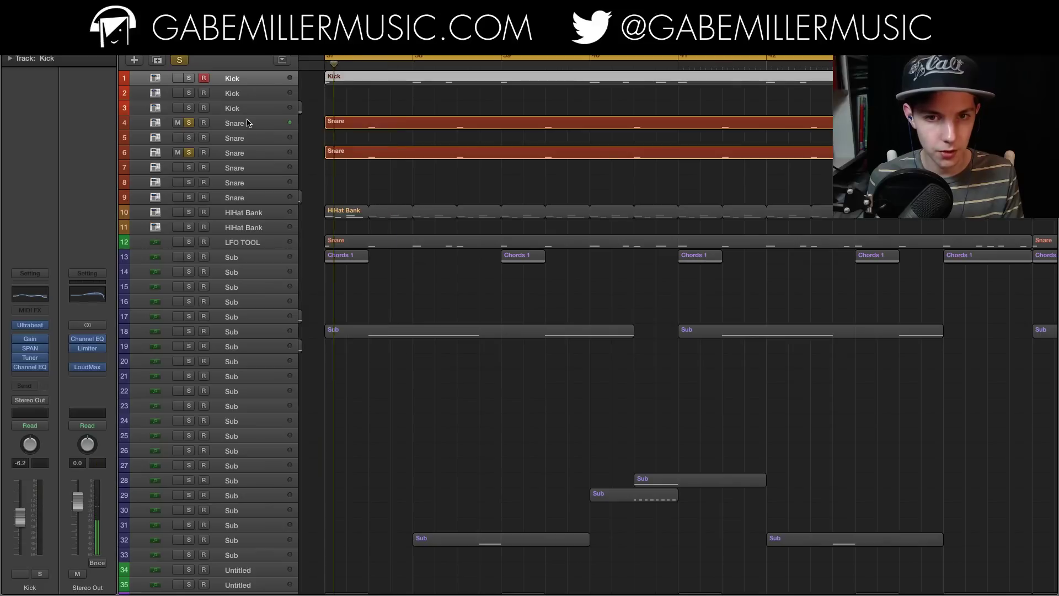
click(189, 78)
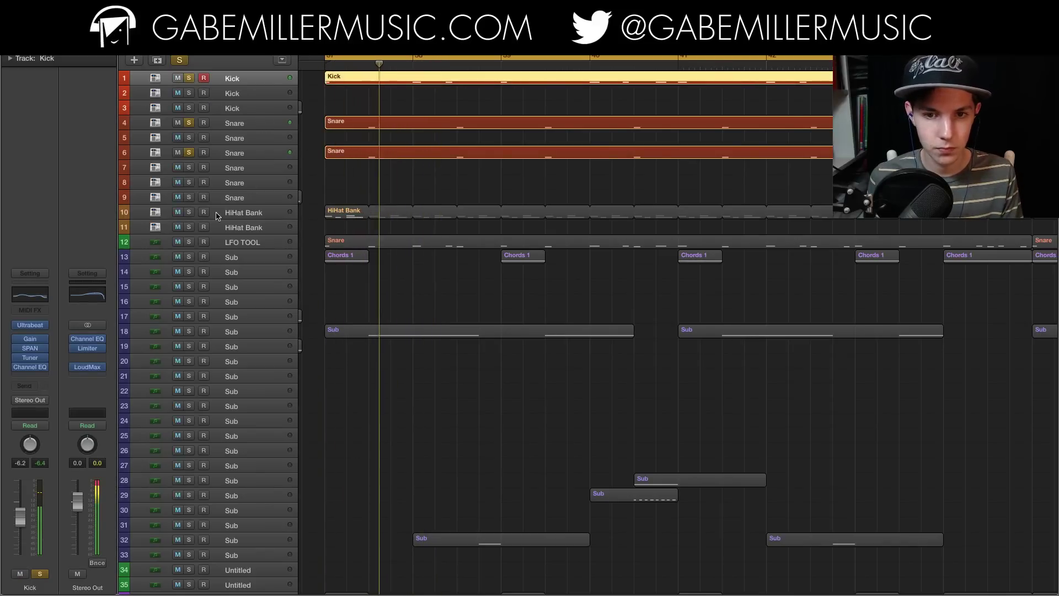
click(189, 212)
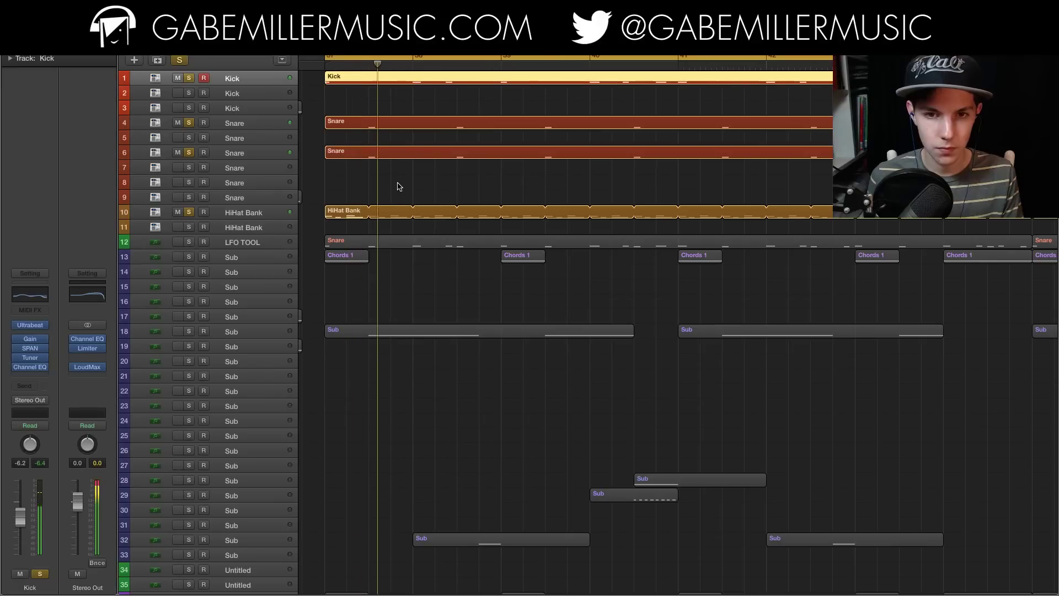
Step: Clear all solos, solo only the HiHat Bank on track 10 and review its LFOTool volume curve during playback
click(180, 61)
click(192, 213)
click(241, 215)
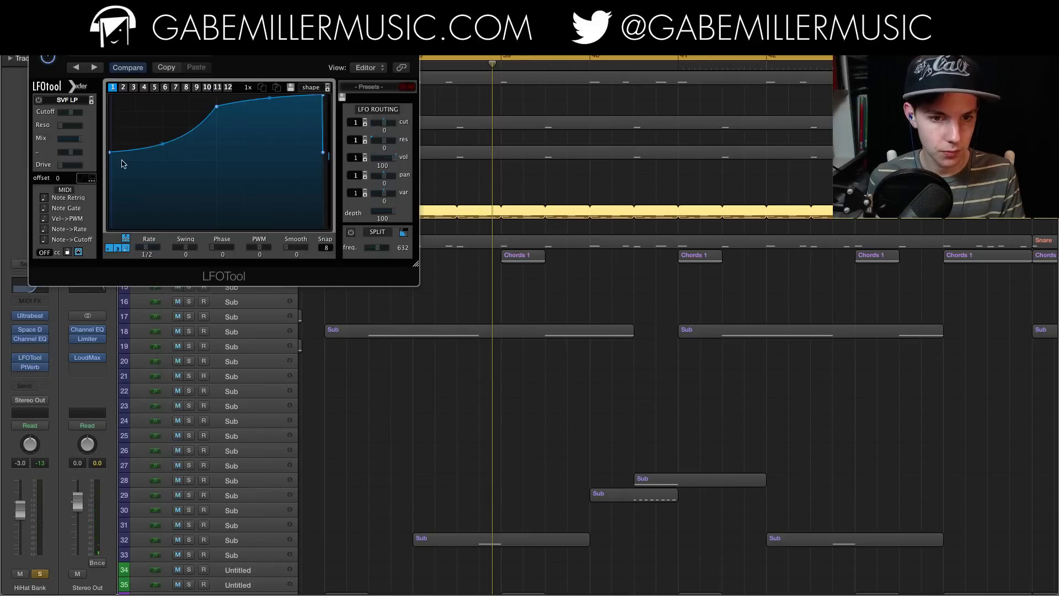
key(space)
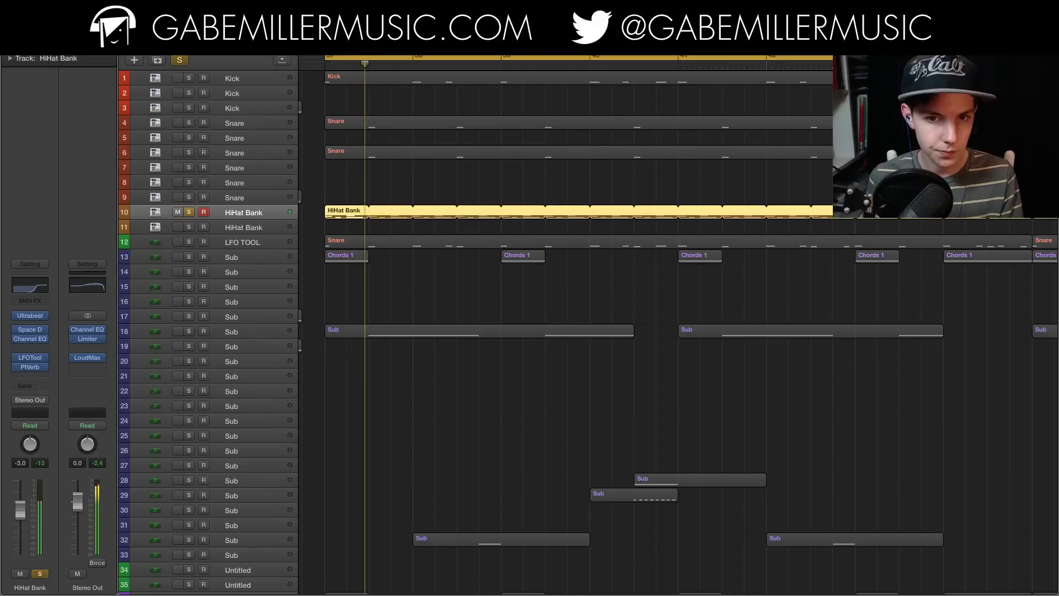
key(super+w)
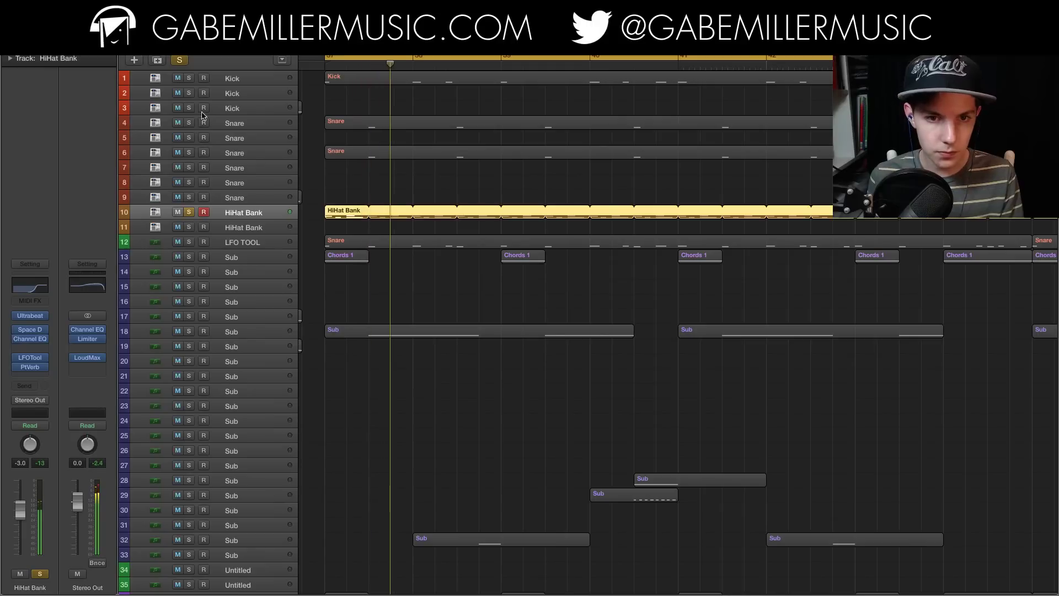
Step: Solo the Kick on track 1 and the Snares on tracks 4 and 6 with the HiHat Bank and play the drum loop
click(188, 79)
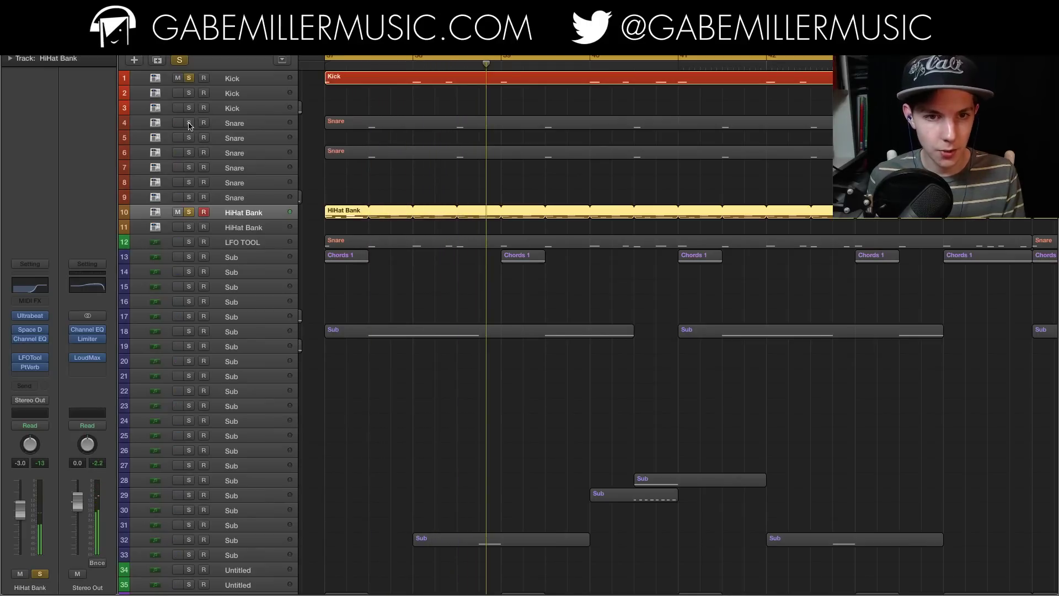
click(189, 125)
click(188, 153)
key(super+Left)
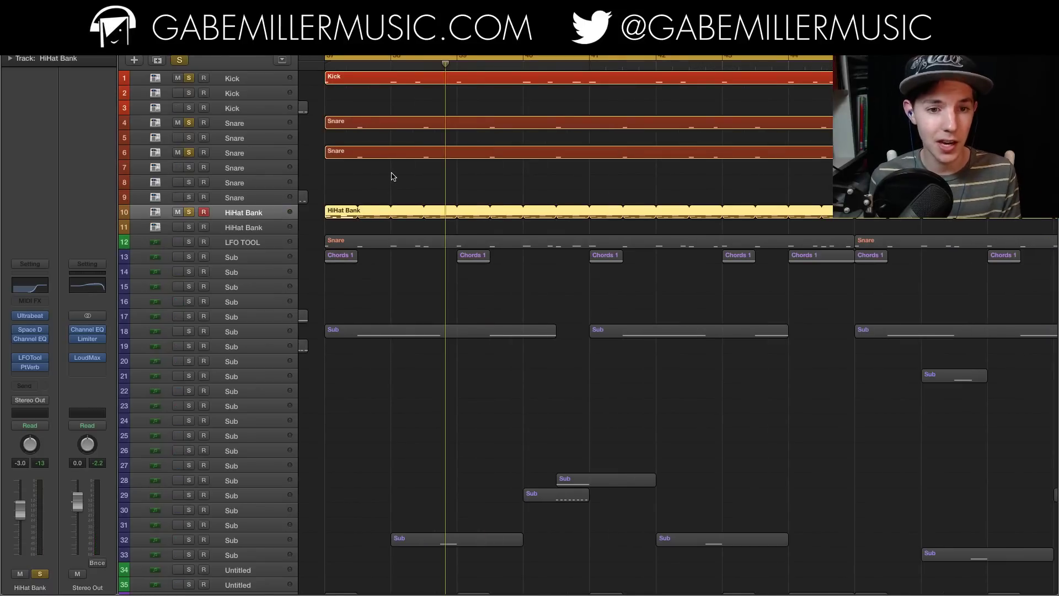
key(comma)
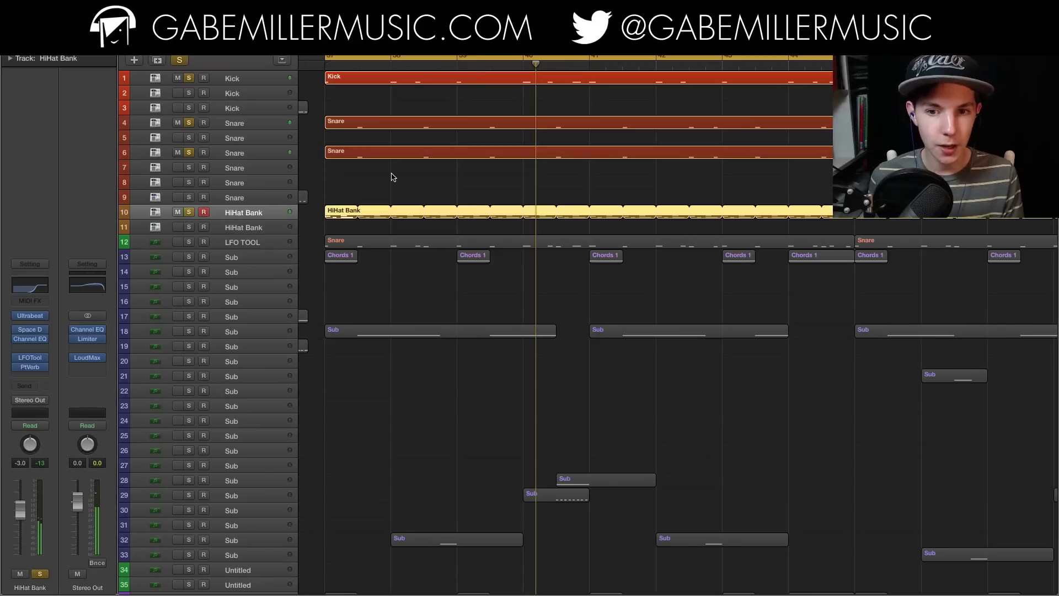
Step: Add the LFO TOOL track to the solos and inspect the ducking curve in its LFOTool plug-in
click(255, 244)
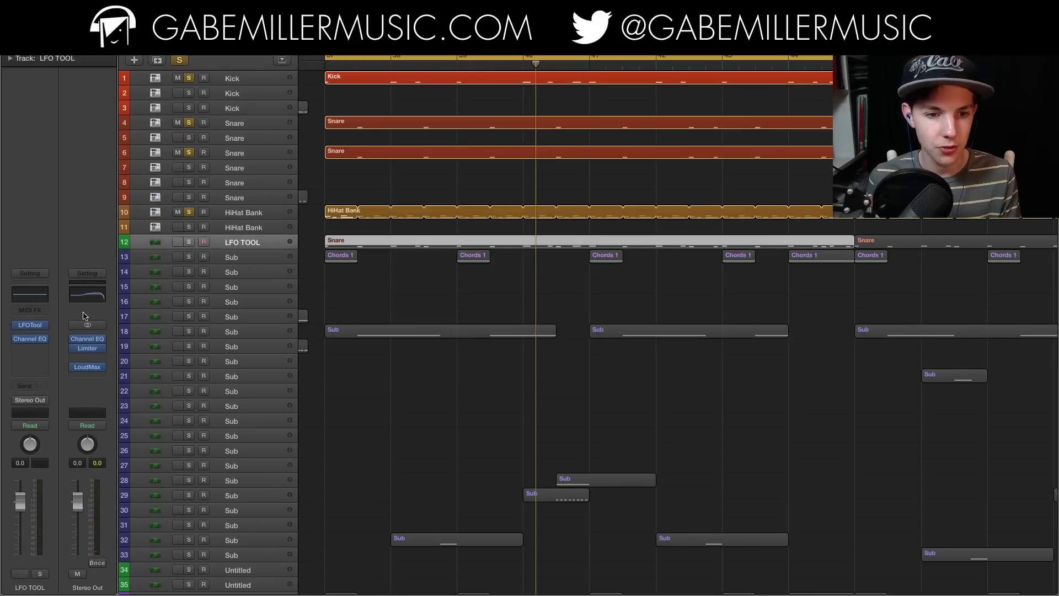
click(189, 244)
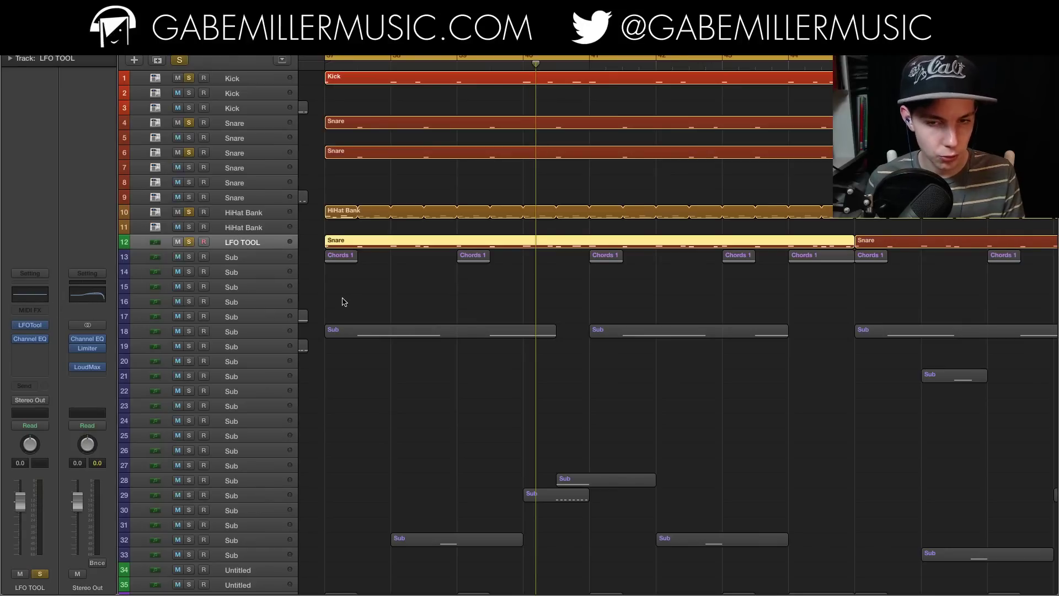
key(super+Left)
scroll(414, 260, right, 4)
scroll(425, 251, left, 3)
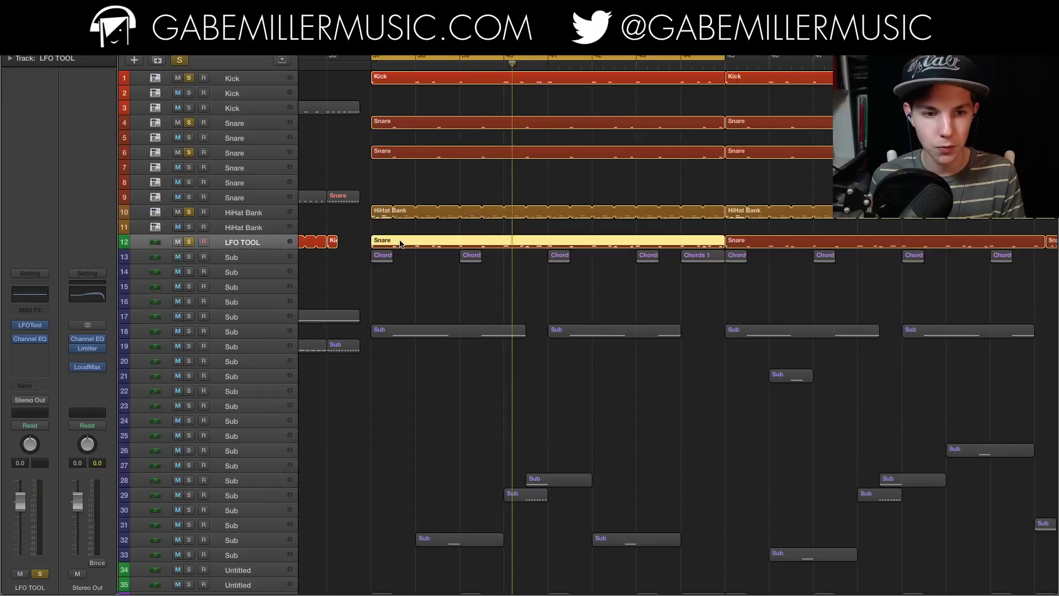
click(30, 327)
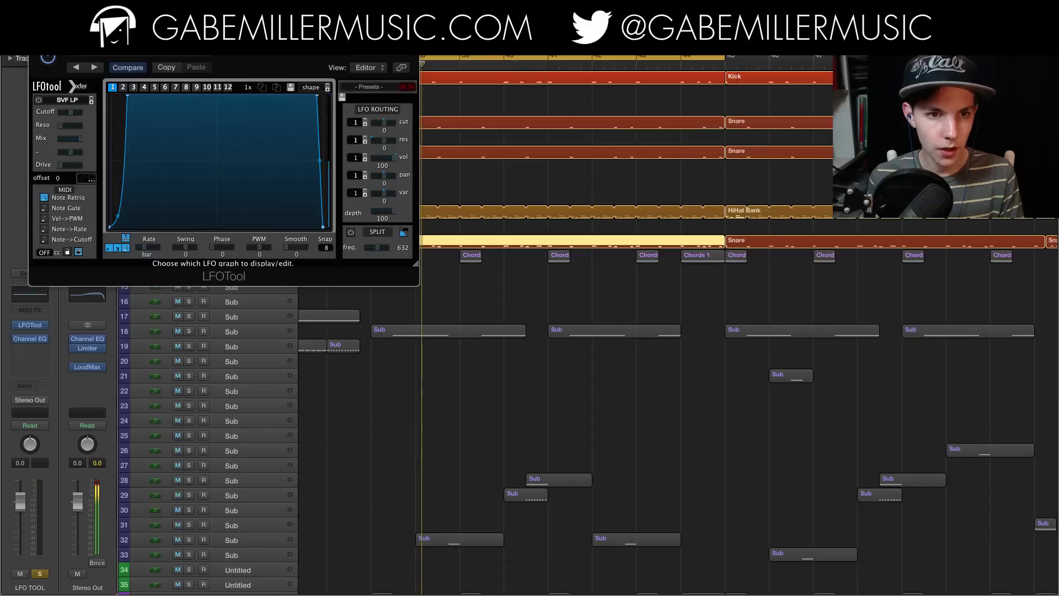
key(super+w)
click(189, 331)
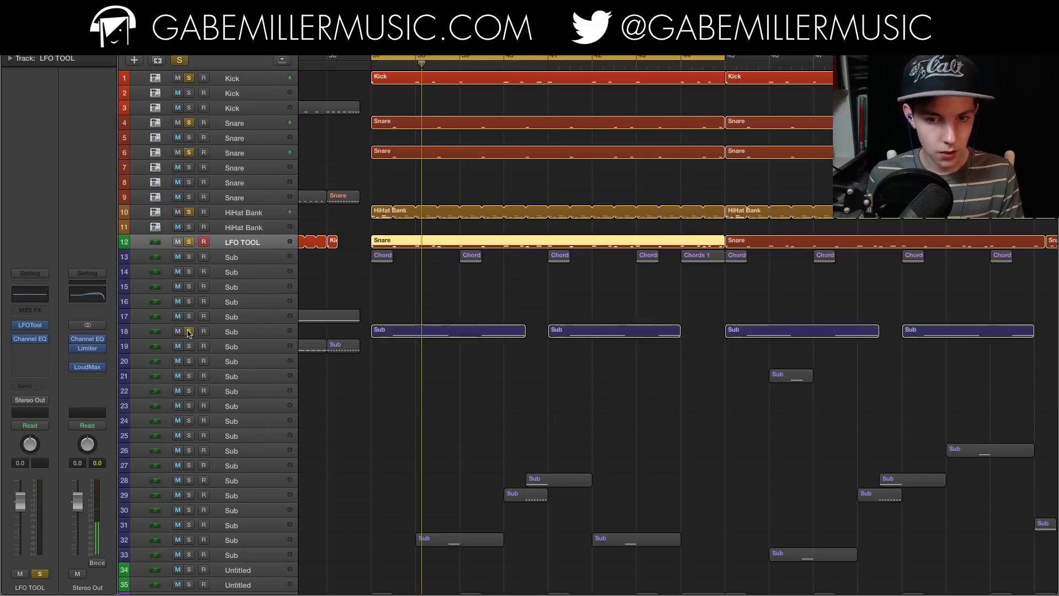
scroll(340, 284, down, 4)
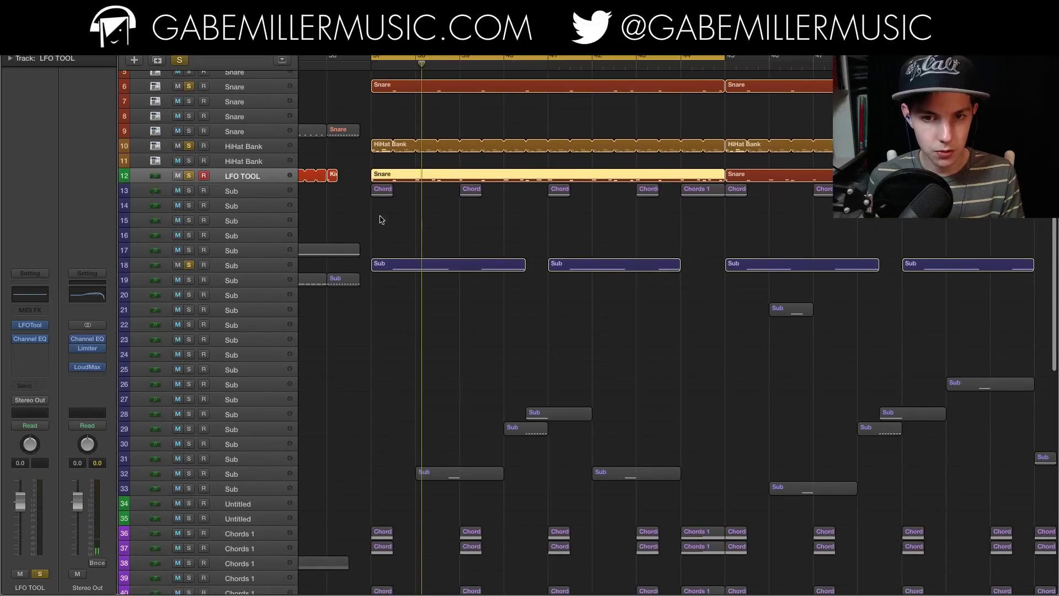
click(185, 269)
scroll(532, 271, down, 3)
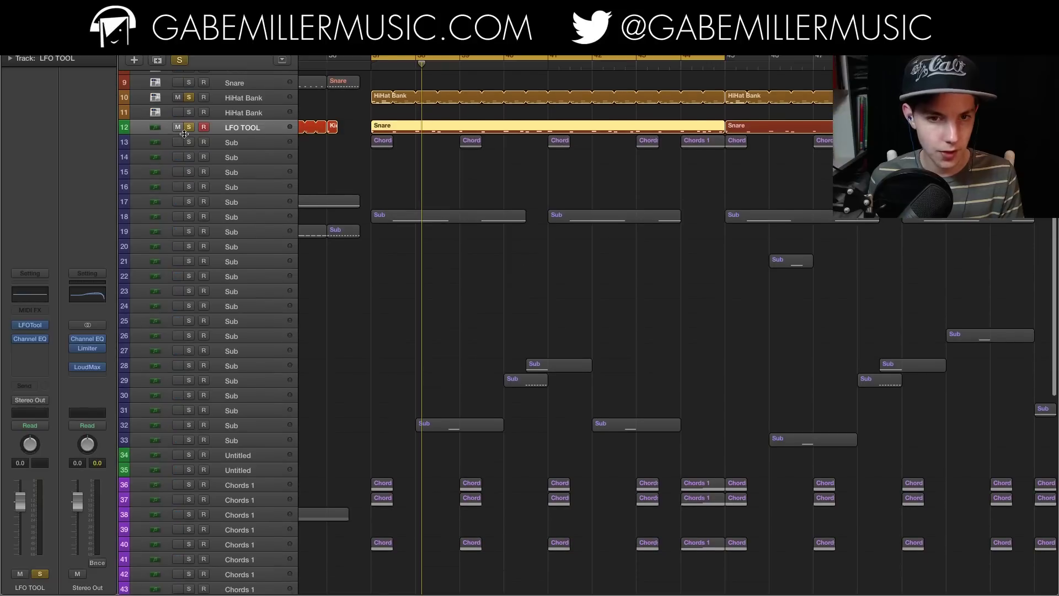
Step: Add the Sub on track 13 and the Chords 1 layers on tracks 36, 37 and 40 to the solos and play the loop
click(188, 144)
scroll(350, 397, down, 3)
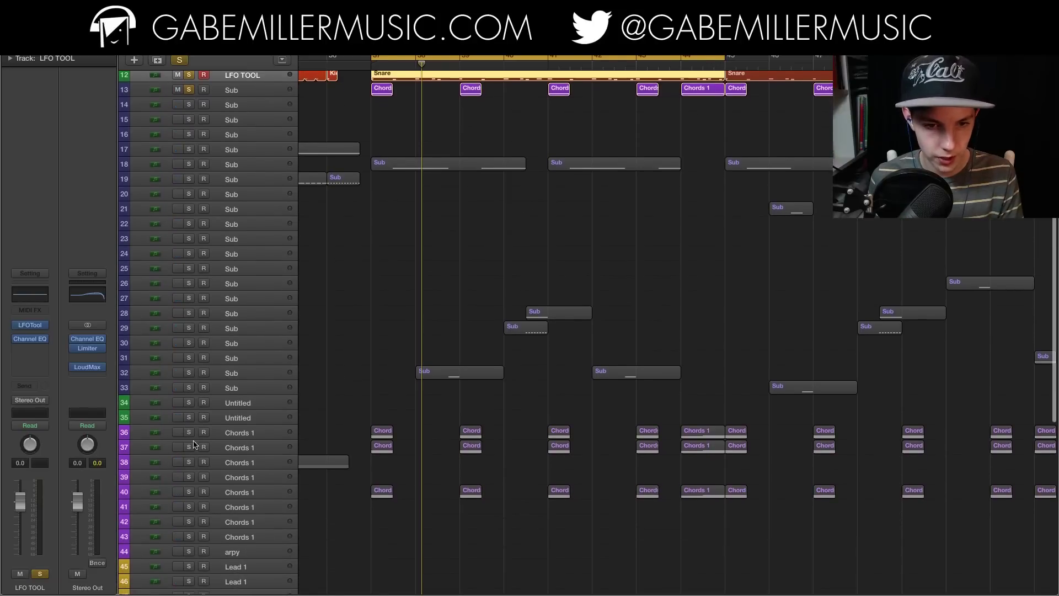
click(190, 439)
drag(189, 440, 193, 450)
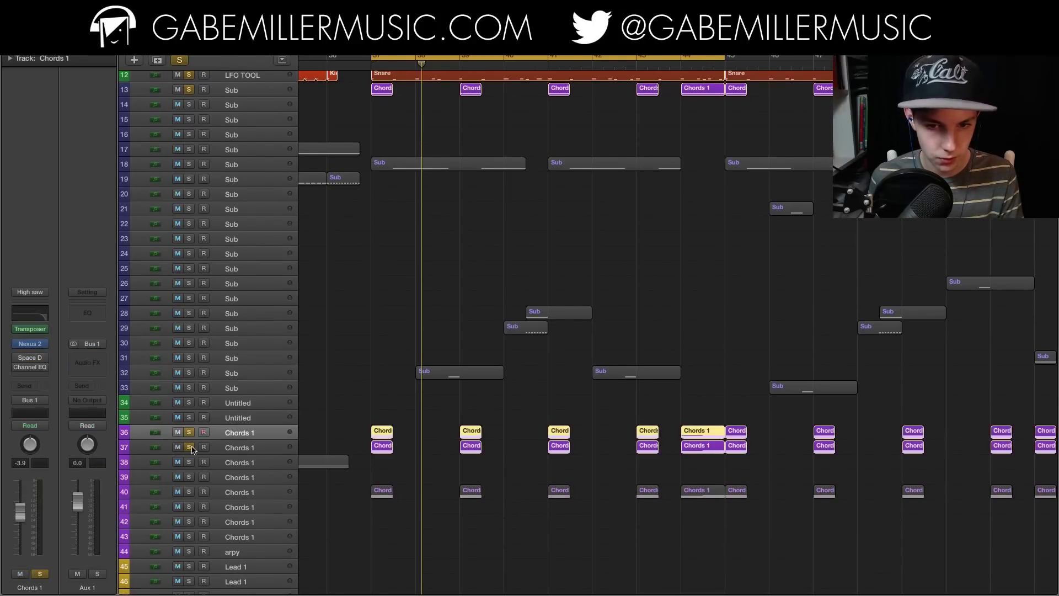
click(188, 491)
key(space)
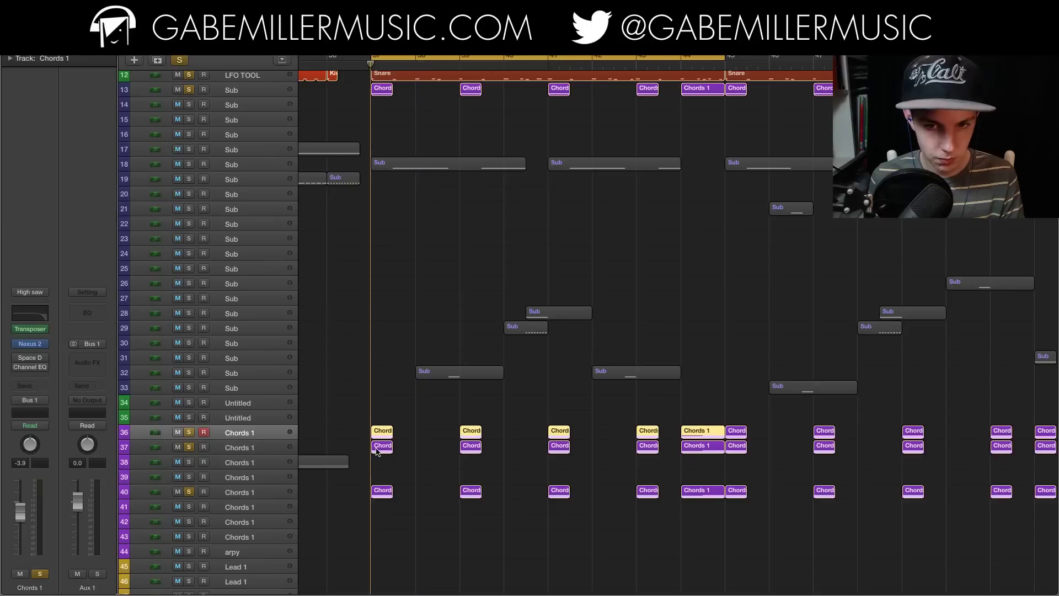
key(super+Right)
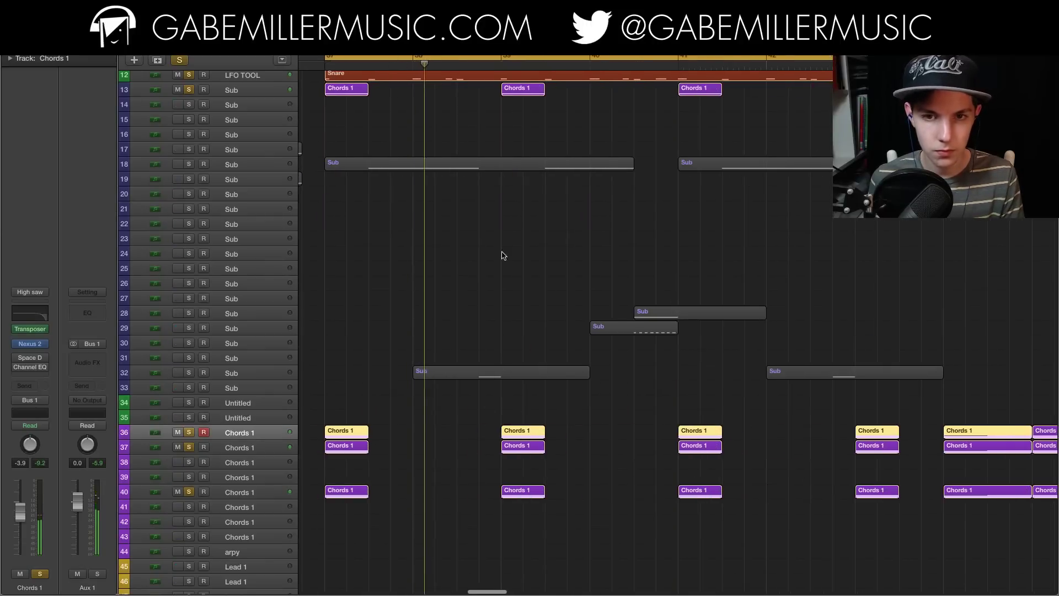
Step: Clear all solos and play only the Sub on track 13 together with the LFO TOOL track
click(180, 60)
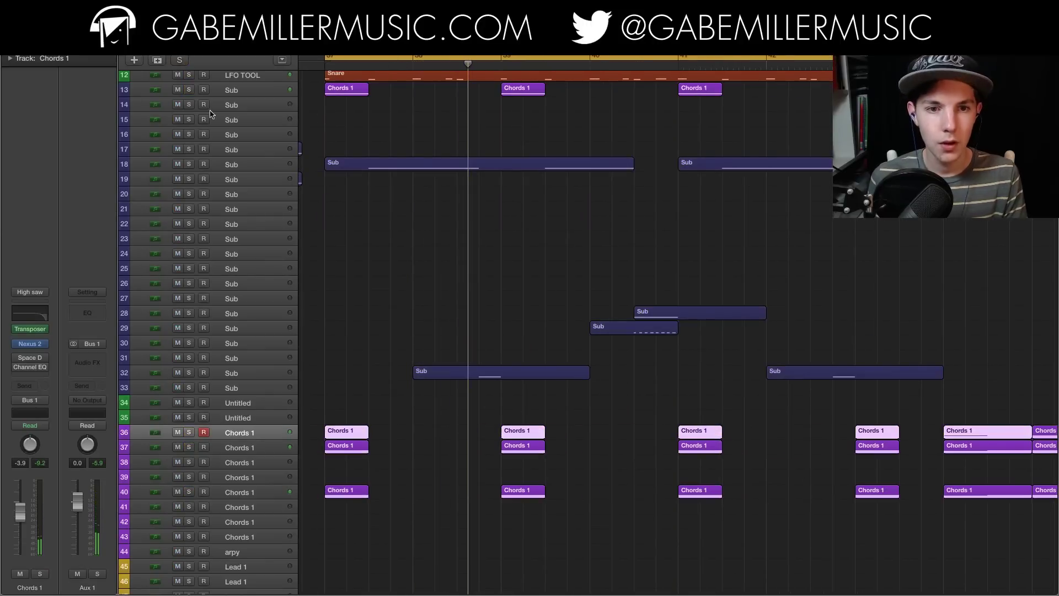
click(253, 91)
key(s)
key(space)
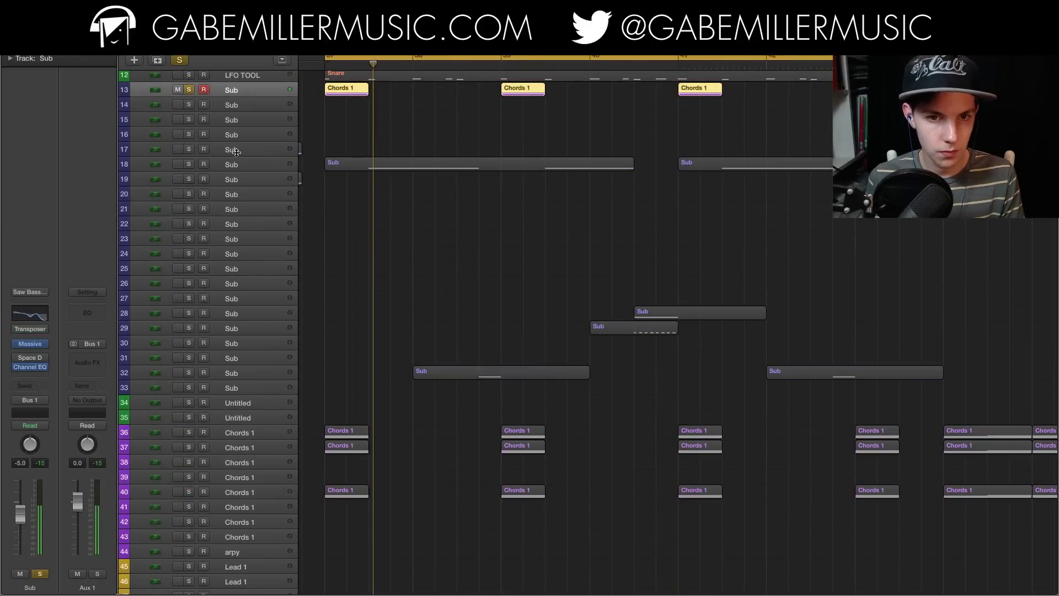
scroll(265, 114, up, 1)
click(189, 106)
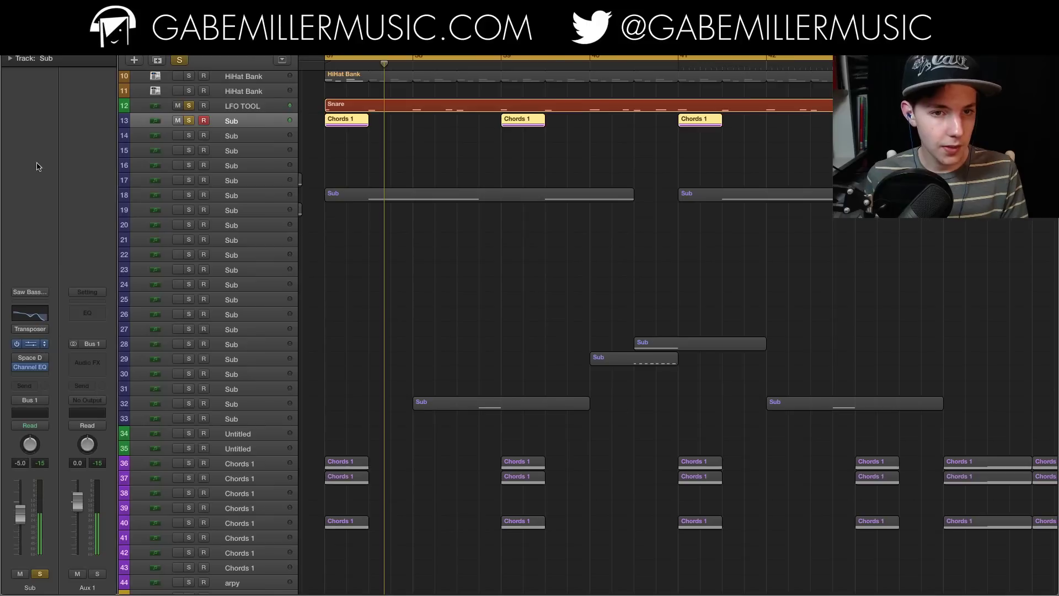
Step: Inspect the oscillator settings of the Massive patch on the Sub of track 13, closing the plug-in when done
click(30, 344)
drag(143, 123, 327, 124)
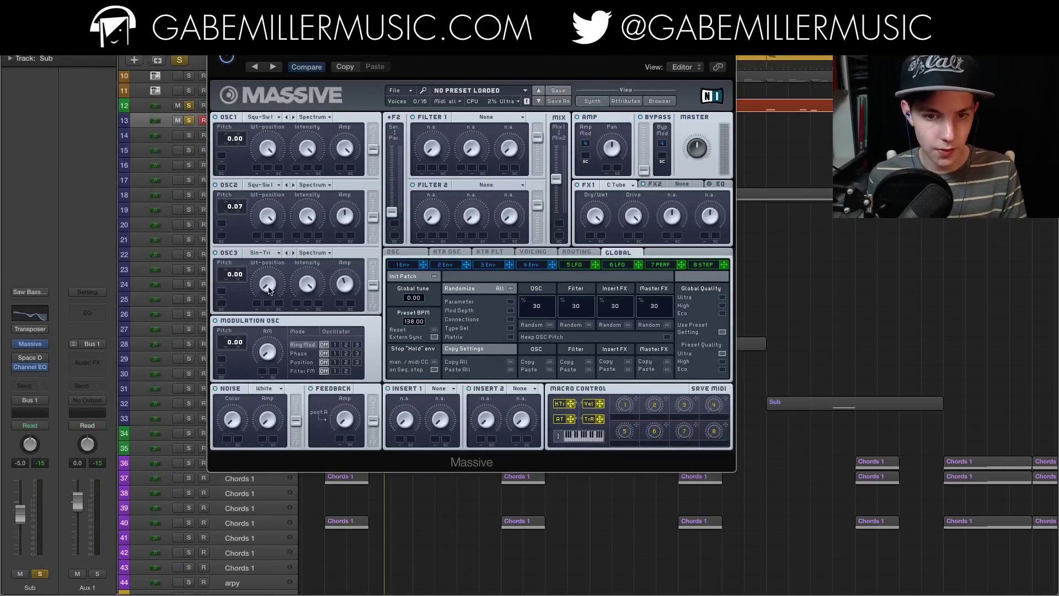
key(super+w)
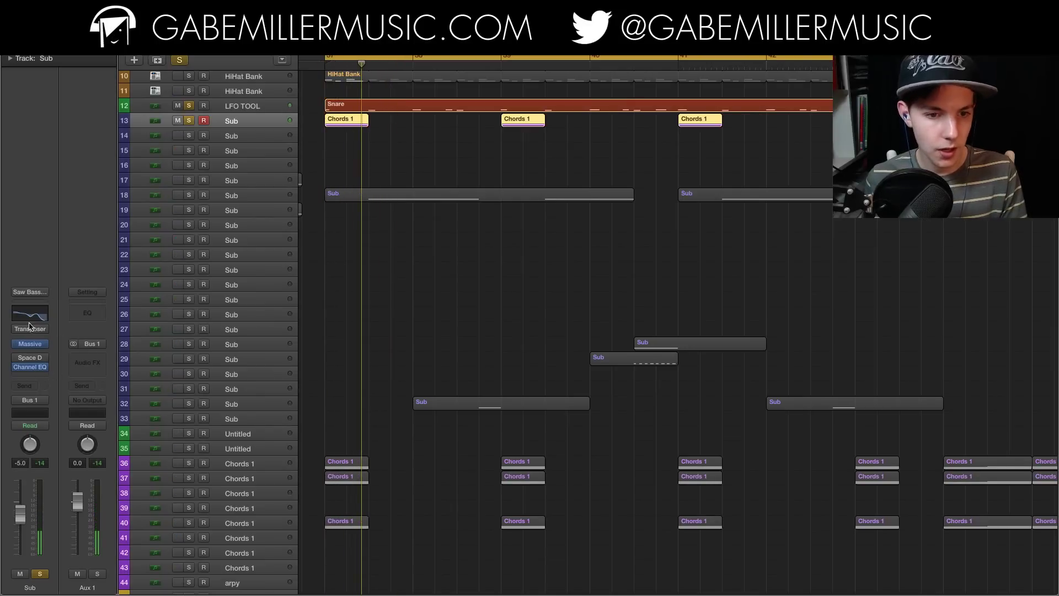
key(super+Left)
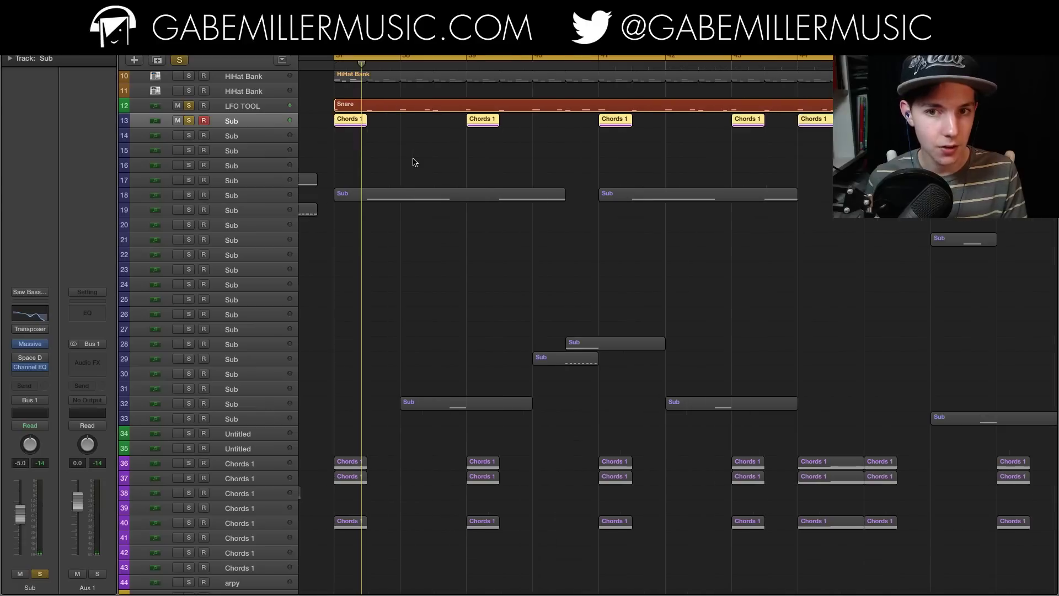
Step: Unsolo the Sub on track 13 and audition the Chords 1 layers on tracks 36, 37 and 40 one at a time
mouse_move(197, 469)
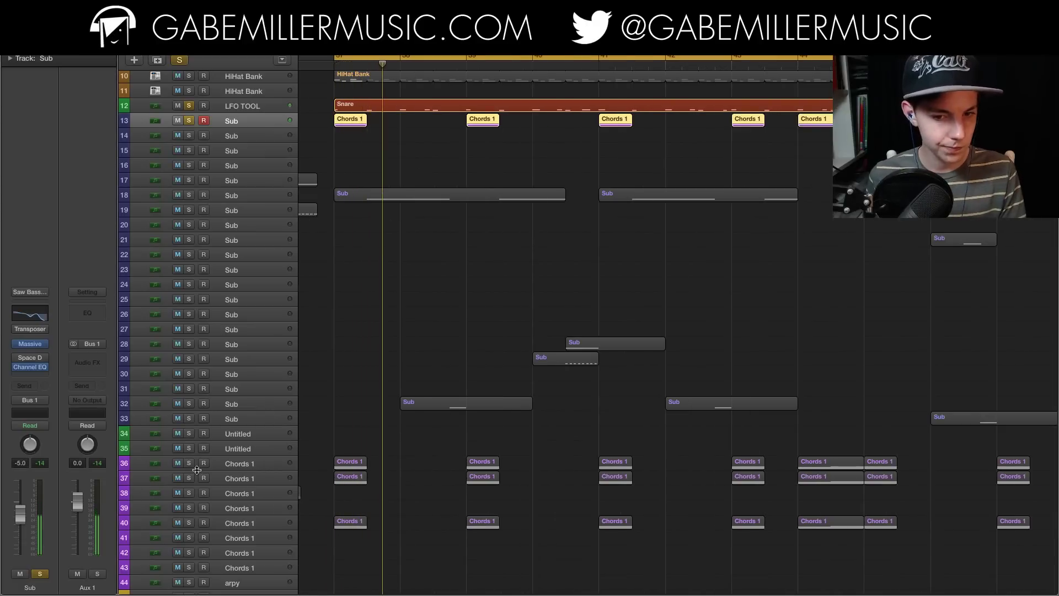
click(255, 467)
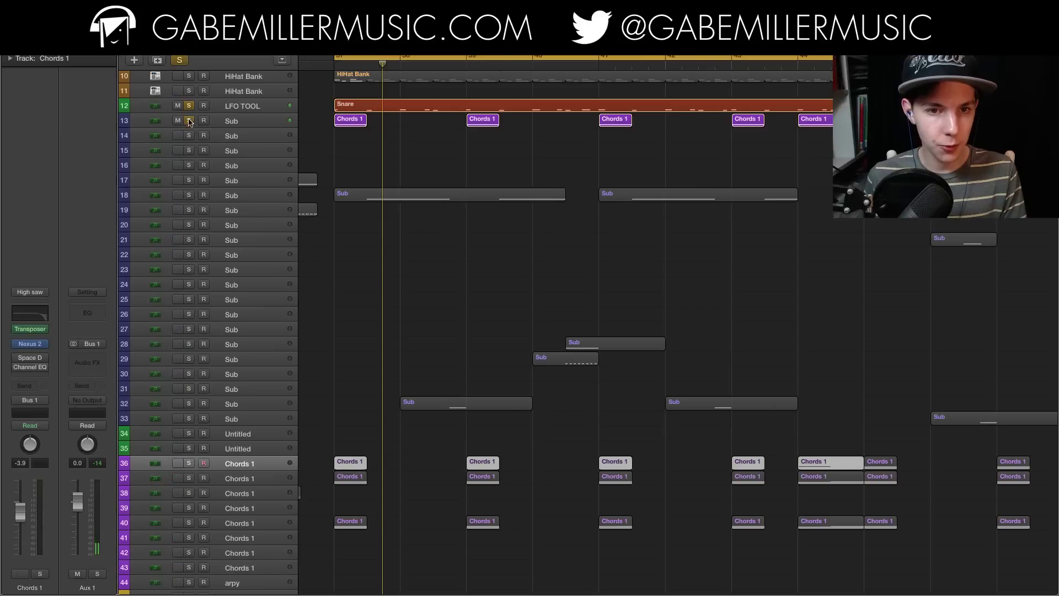
click(189, 121)
click(189, 463)
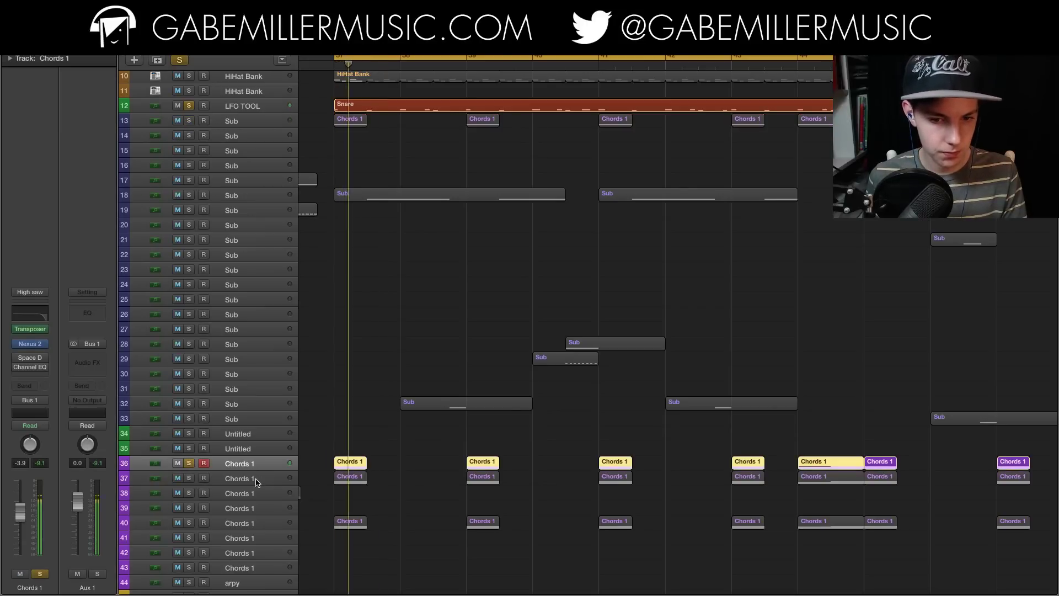
click(189, 478)
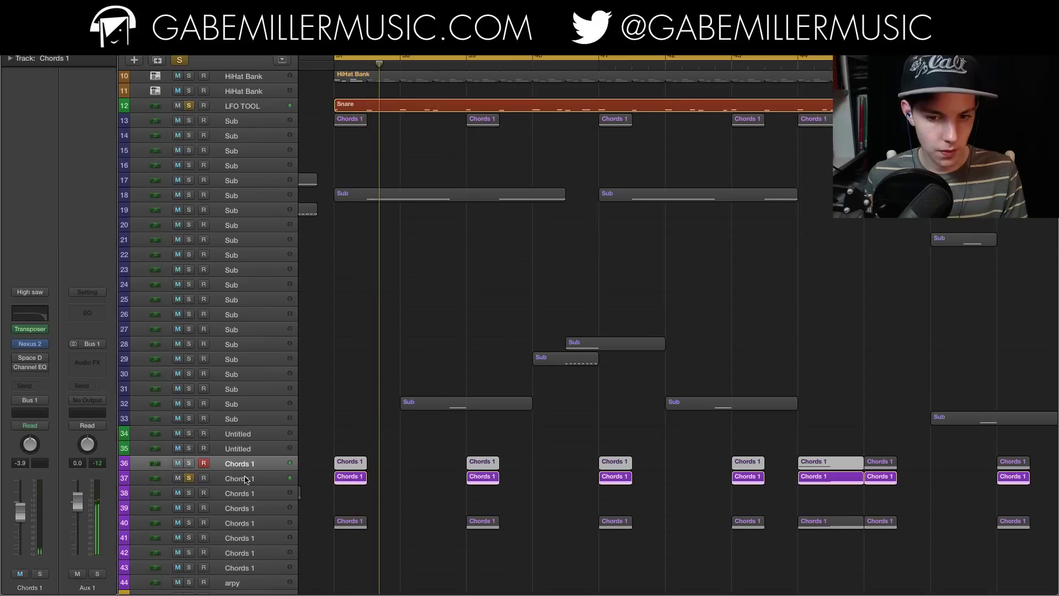
click(253, 525)
key(s)
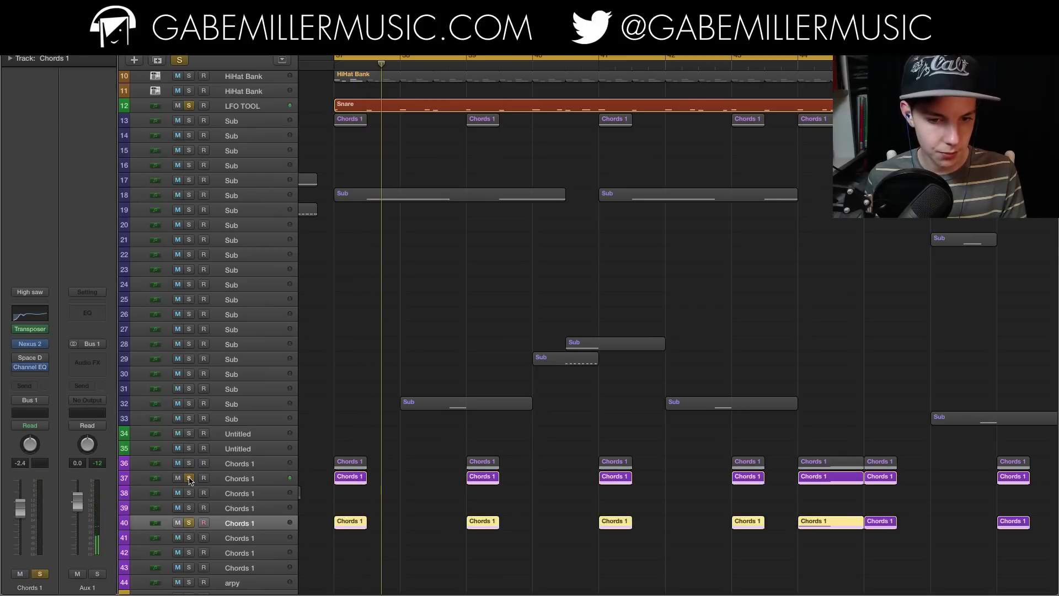
key(r)
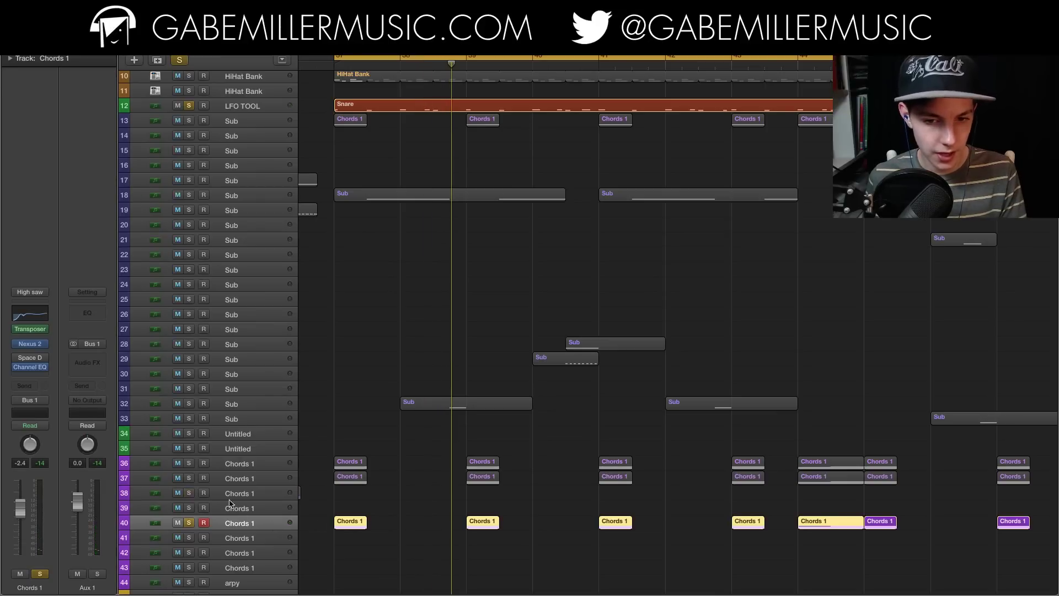
Step: Build up the solos during playback with Chords 1 on tracks 36 and 37, then the Subs on tracks 13 and 18
scroll(440, 539, down, 5)
scroll(441, 541, up, 5)
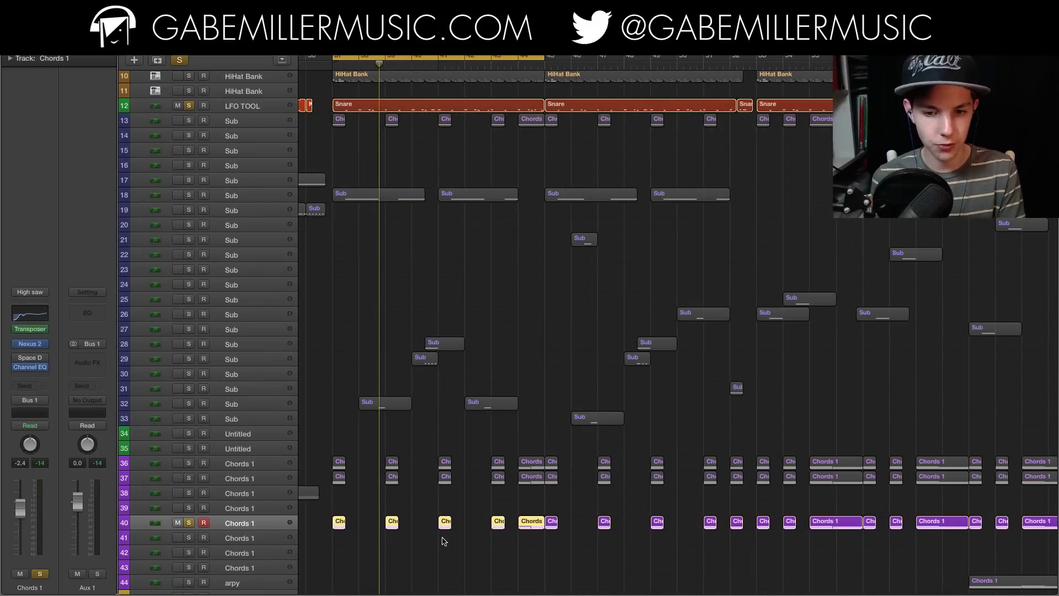
scroll(445, 541, up, 2)
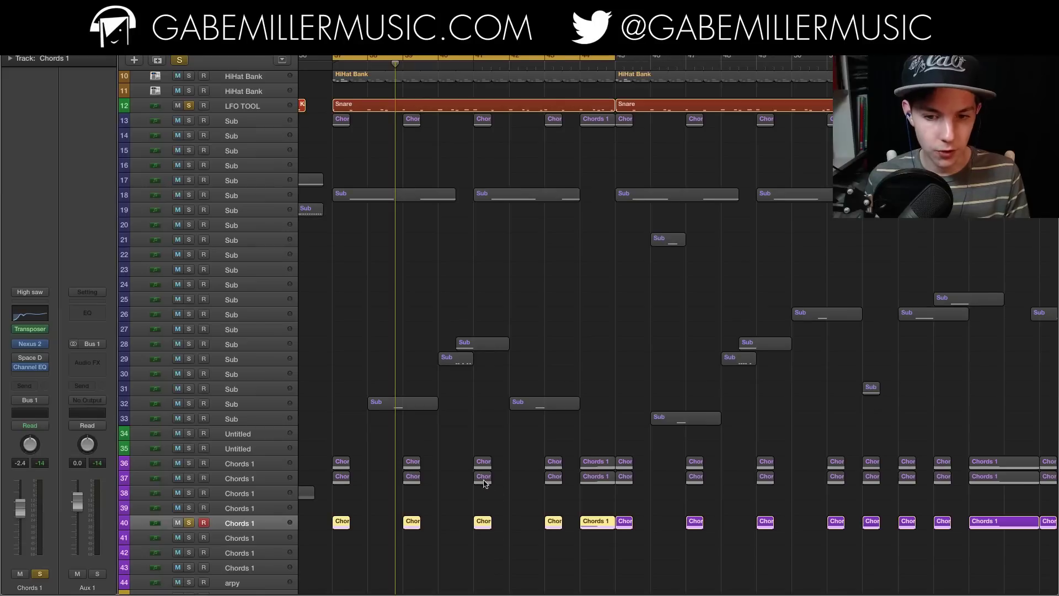
scroll(458, 513, left, 2)
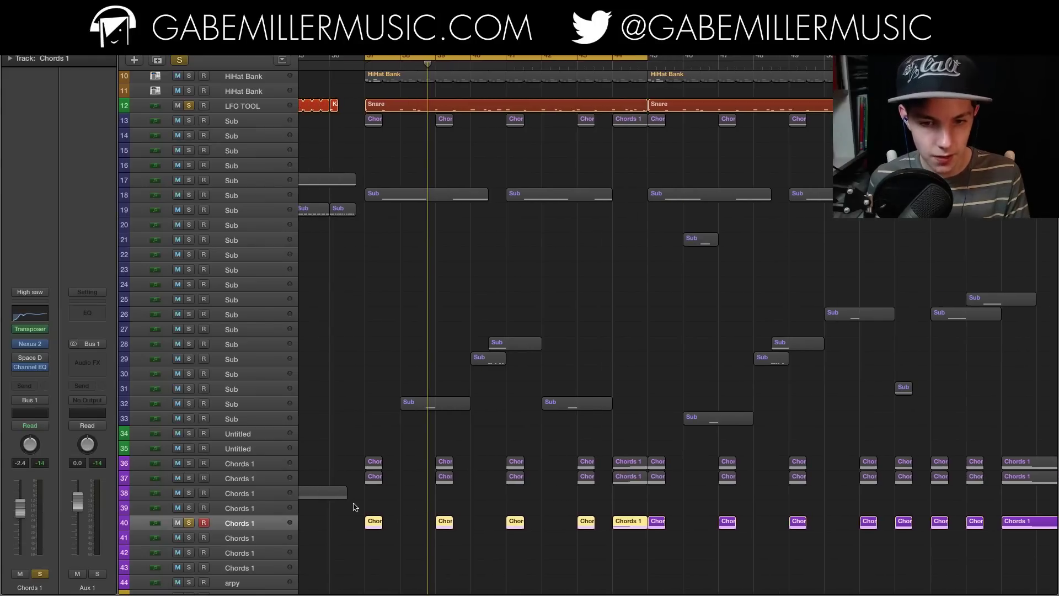
click(189, 478)
click(189, 463)
key(space)
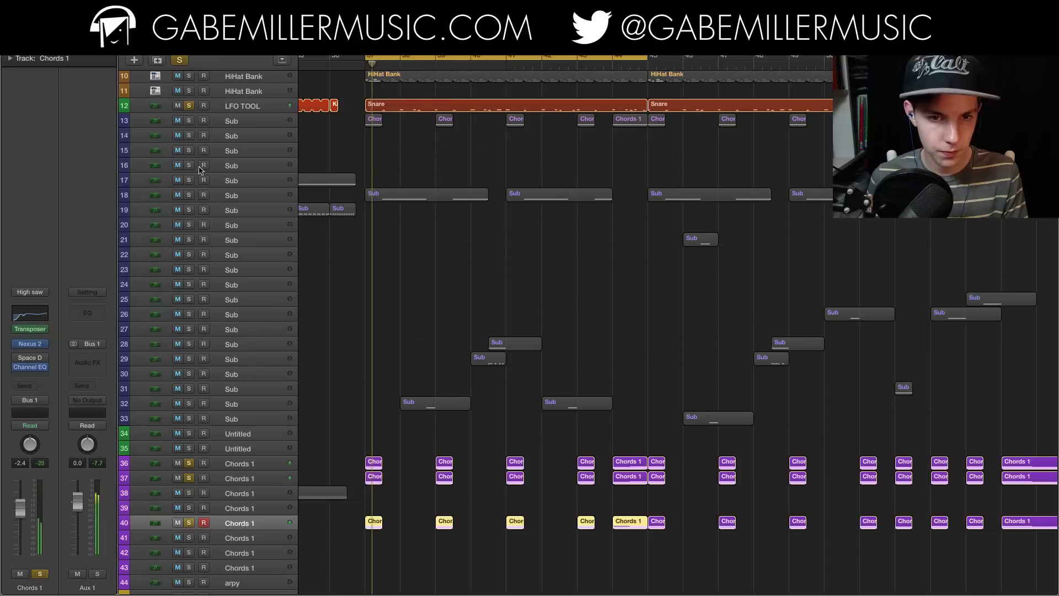
click(188, 121)
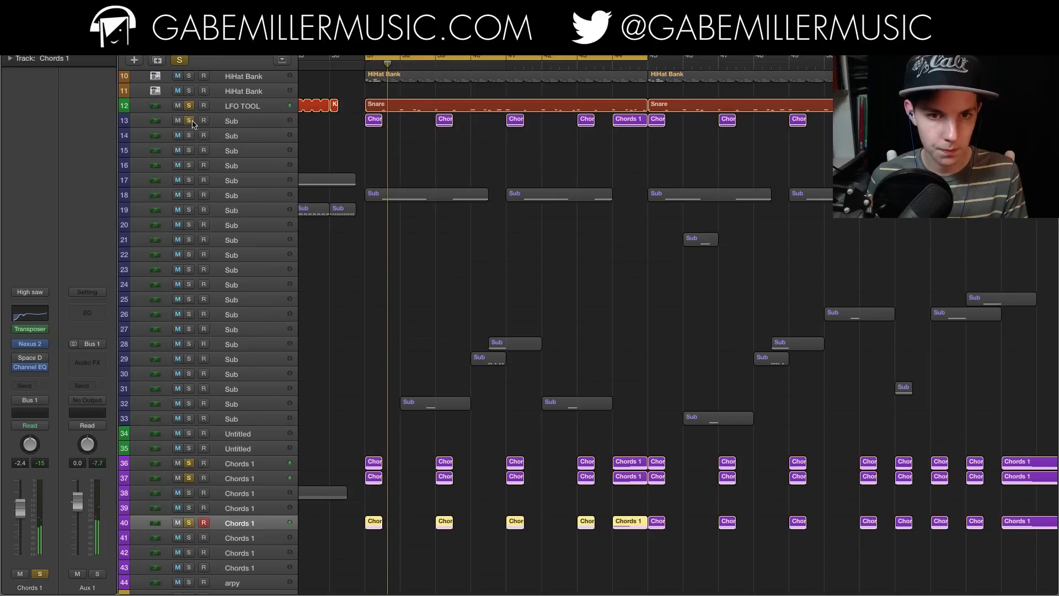
click(189, 195)
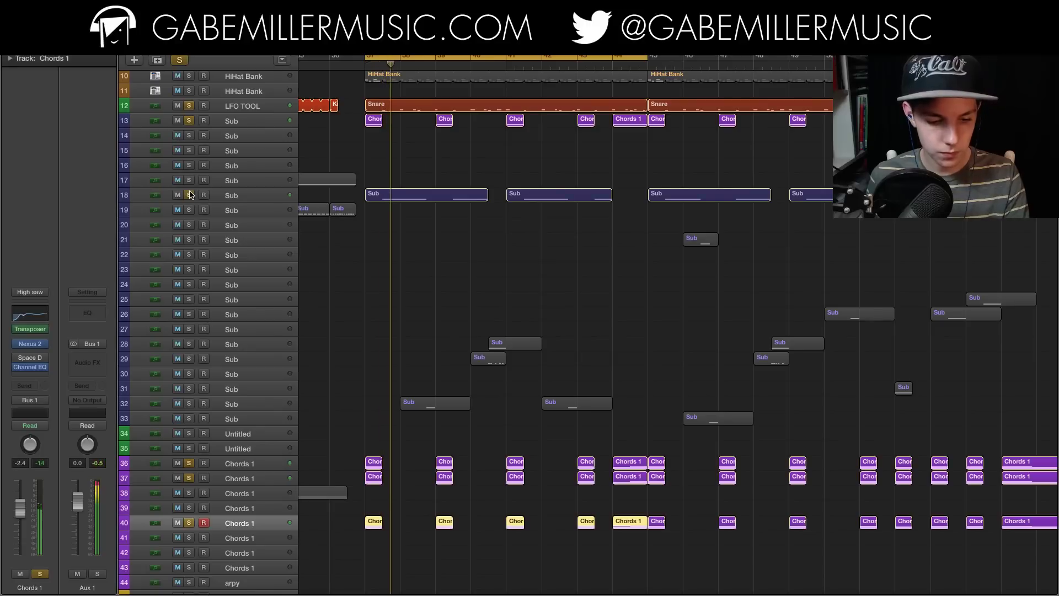
Step: Clear all solos and open the Serum patch on the Sub of track 18 to examine its LFO 1 shape
click(180, 60)
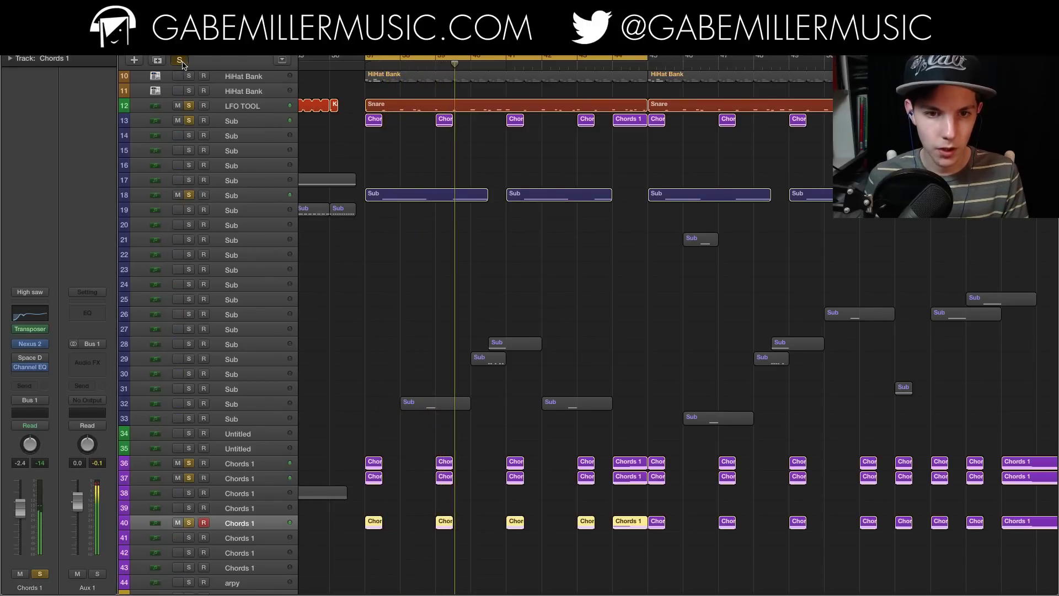
click(248, 195)
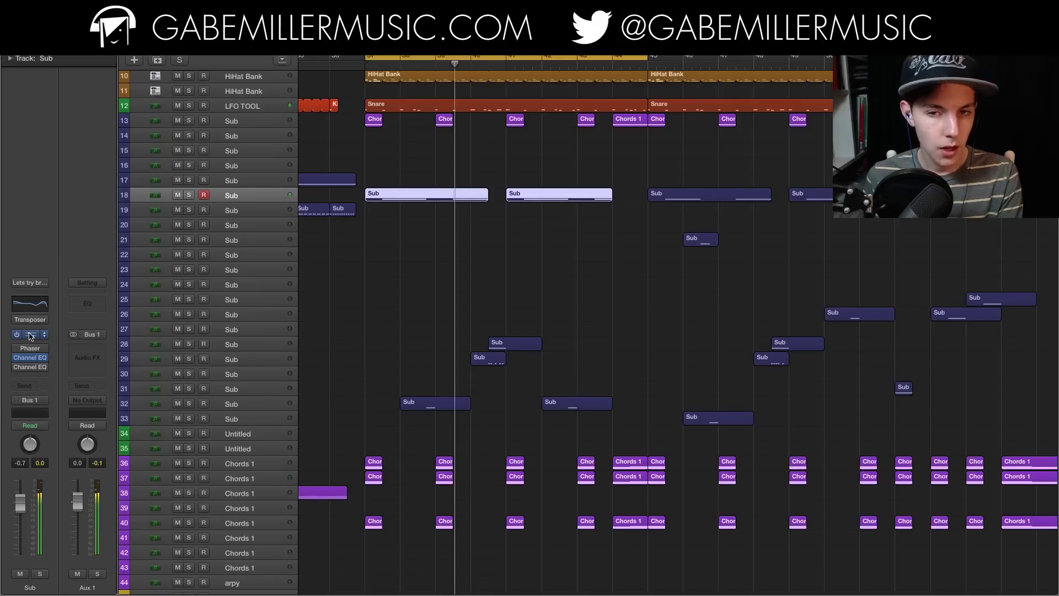
key(v)
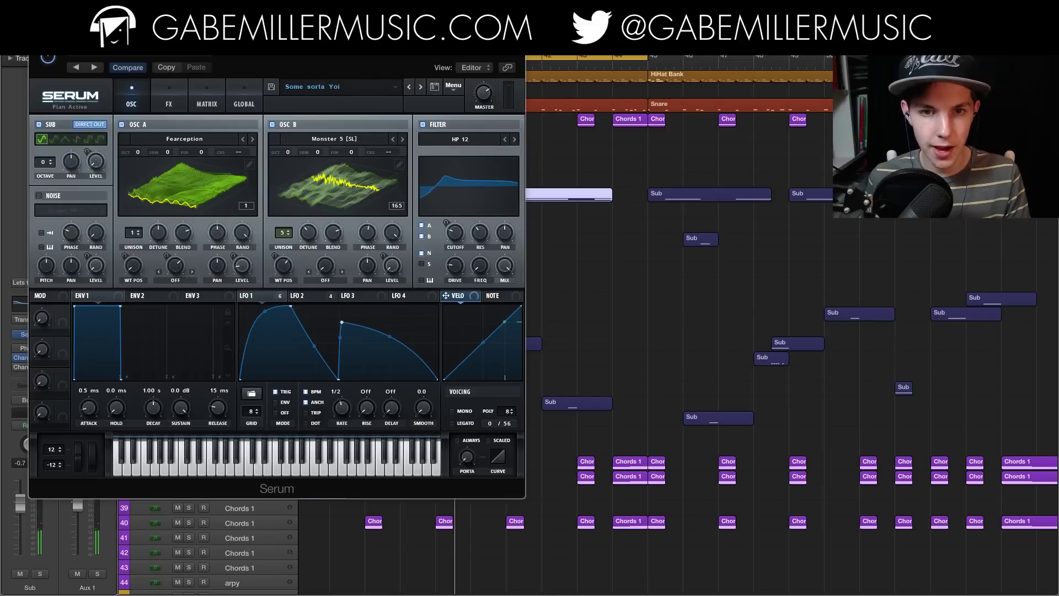
drag(290, 59, 590, 84)
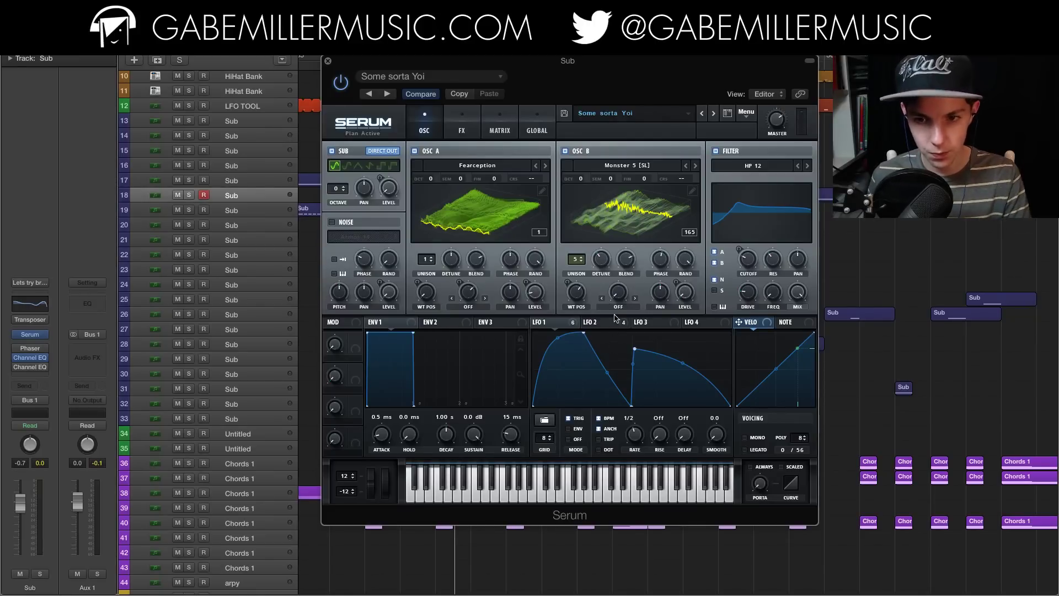
right_click(582, 333)
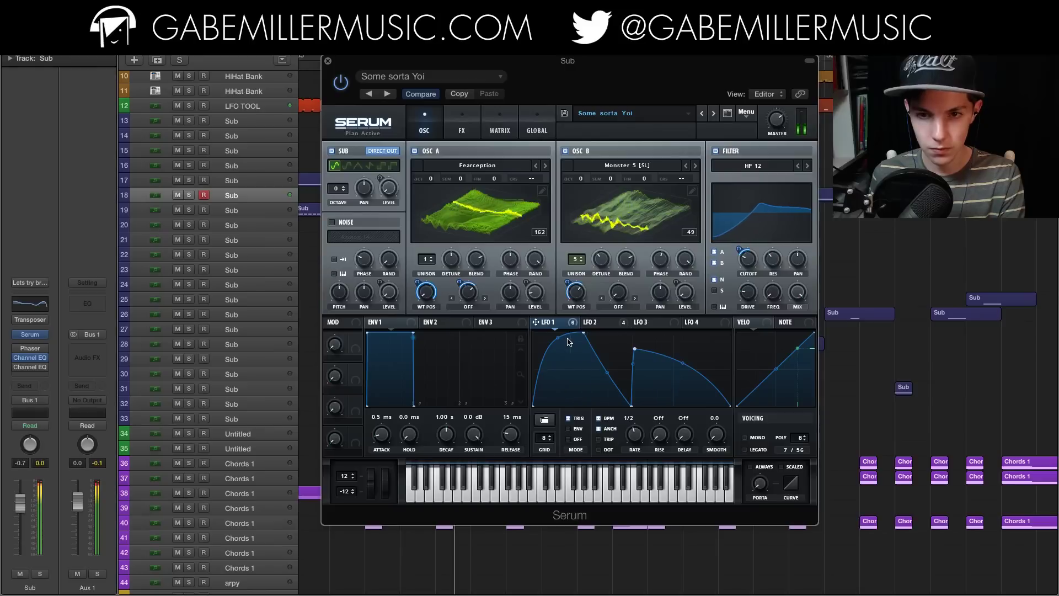
Step: Reduce the Serum patch to OSC A by switching off OSC B, the filter and the sub oscillator, checking the FX chain as well
click(565, 151)
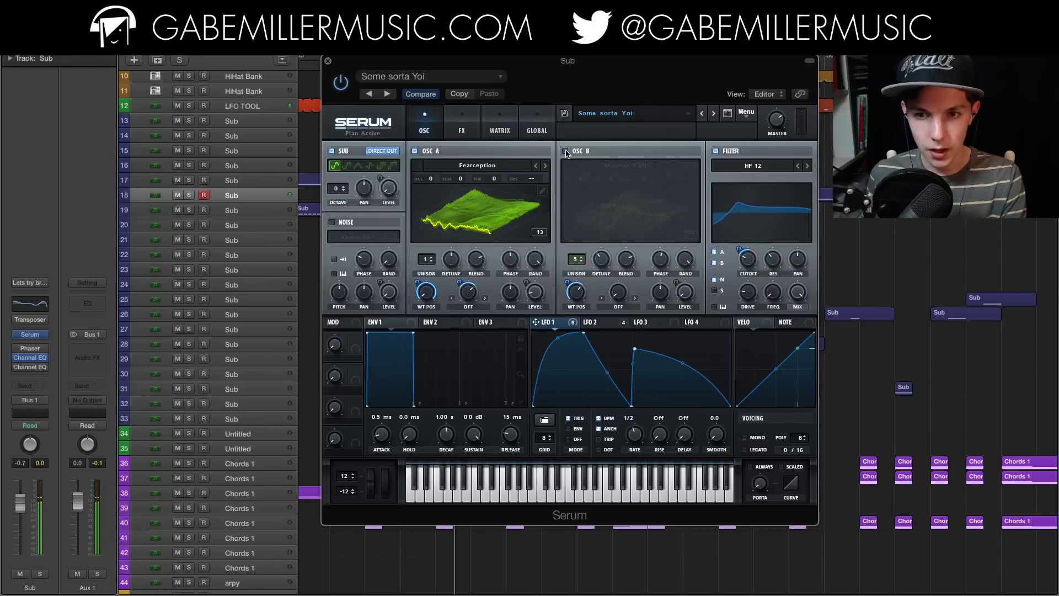
click(467, 128)
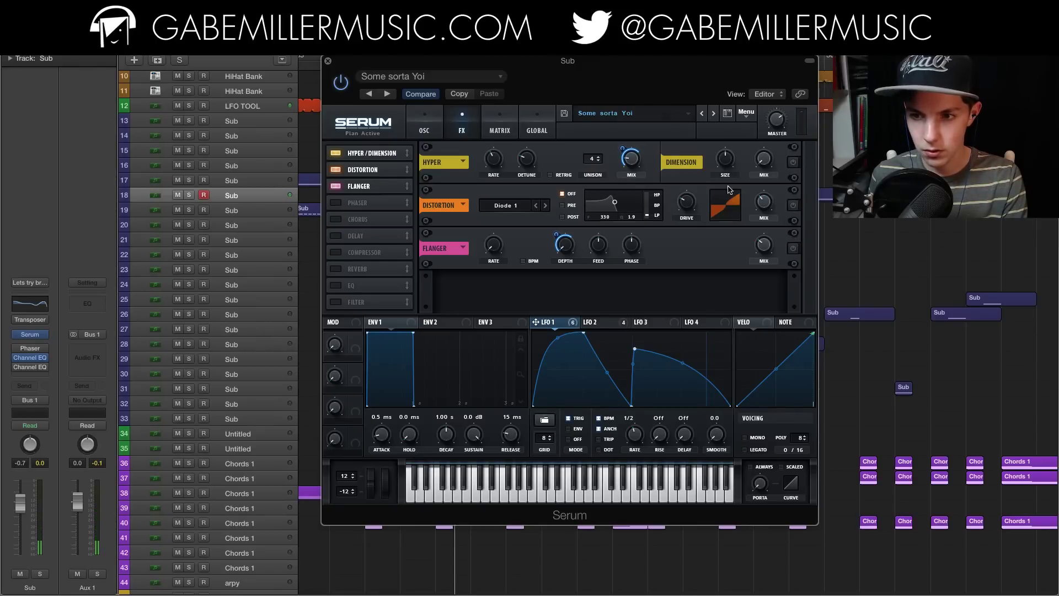
click(429, 122)
click(715, 152)
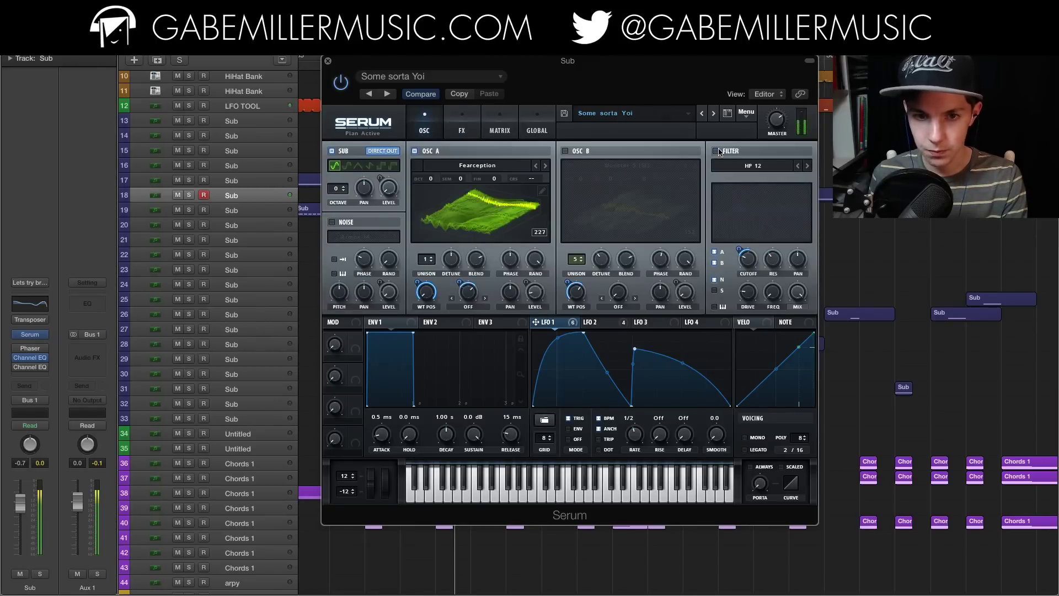
click(331, 151)
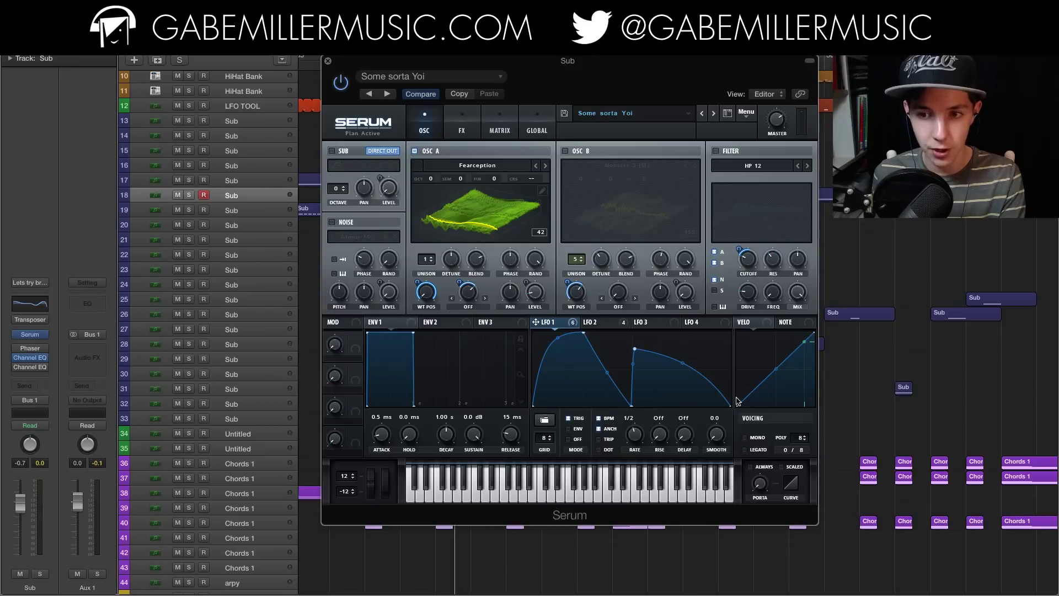
Step: Switch Serum's HP 12 filter and sub oscillator back on and display the LFO 2 curve
mouse_move(586, 327)
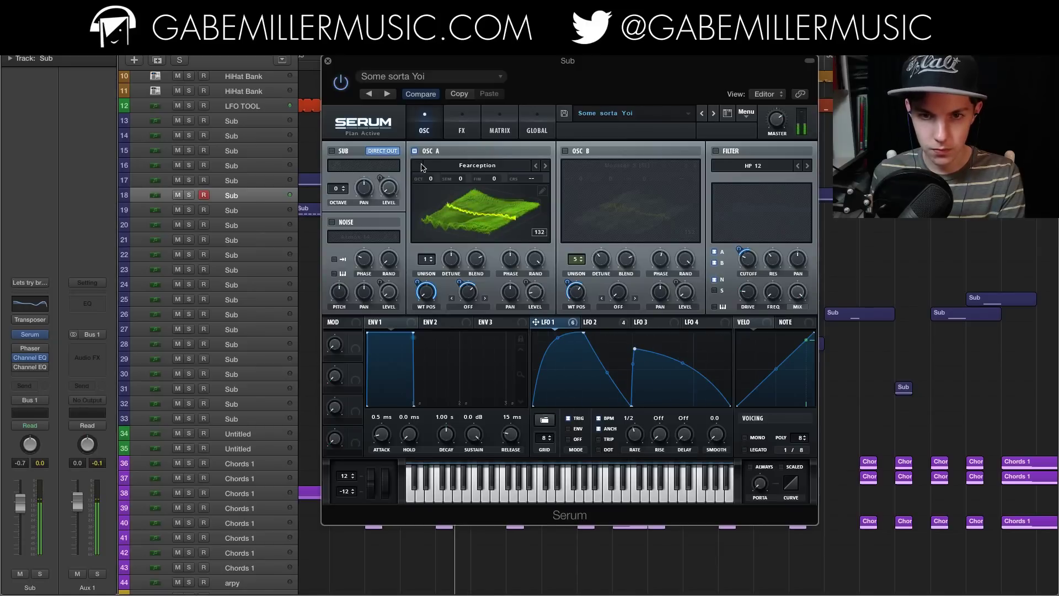
click(715, 151)
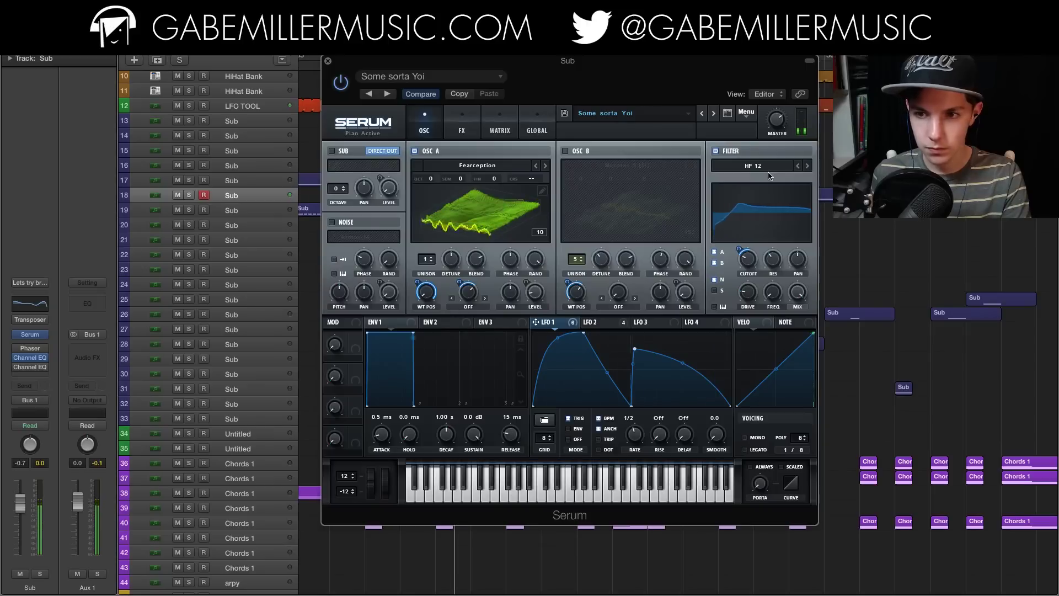
click(331, 151)
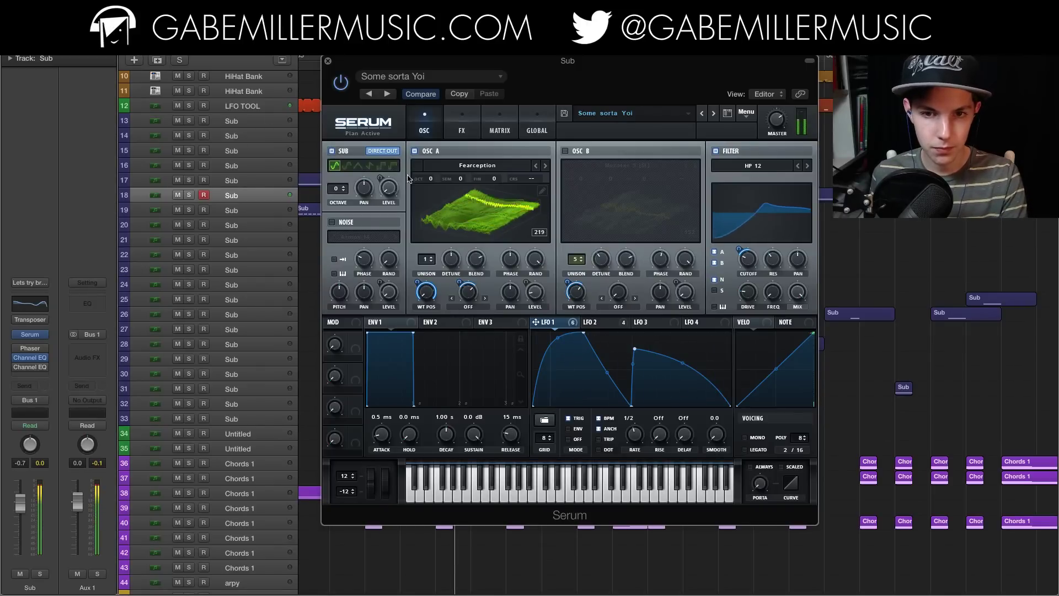
click(599, 322)
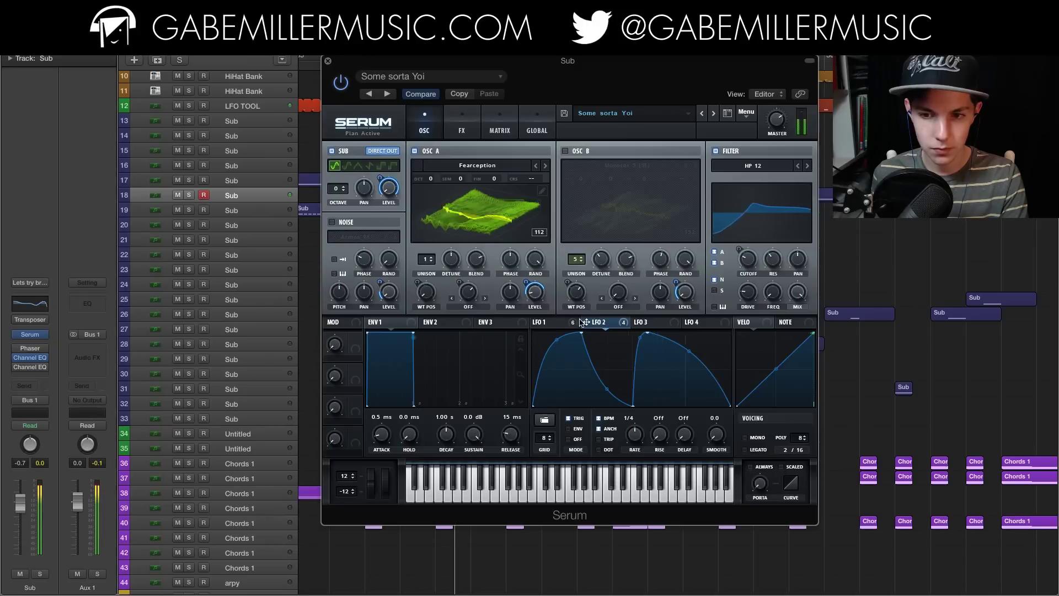
Step: Compare the LFO 1 and LFO 2 curves of the Serum patch on track 18, switching between them
click(546, 322)
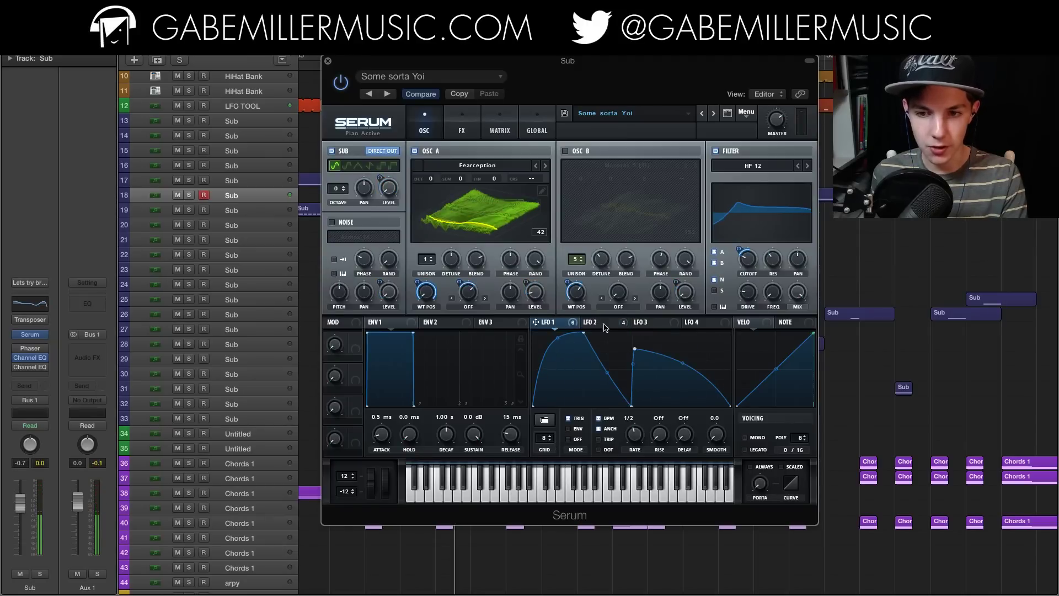
click(605, 324)
click(552, 324)
click(598, 325)
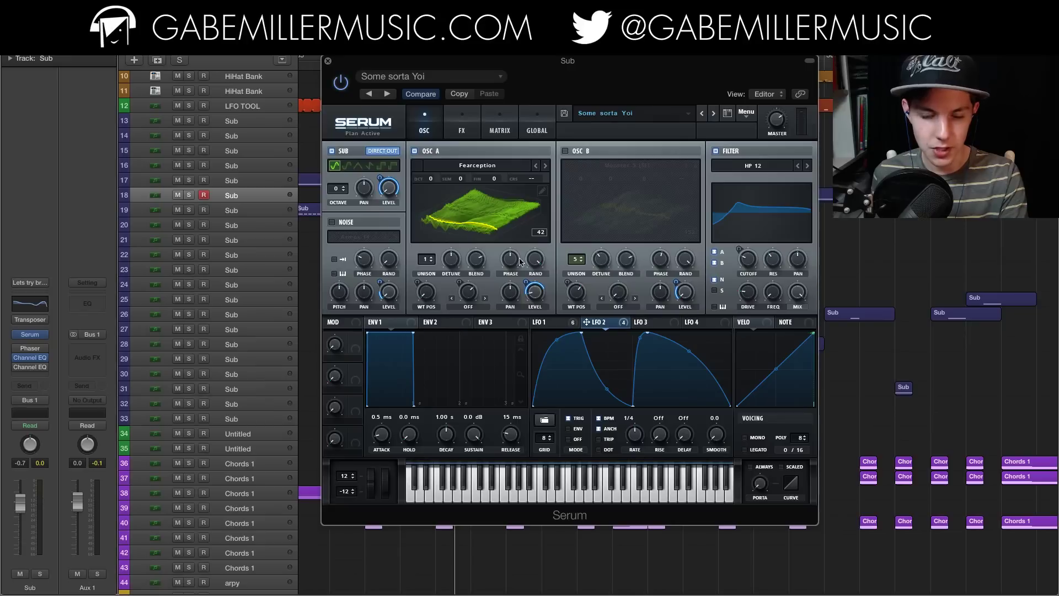
click(567, 325)
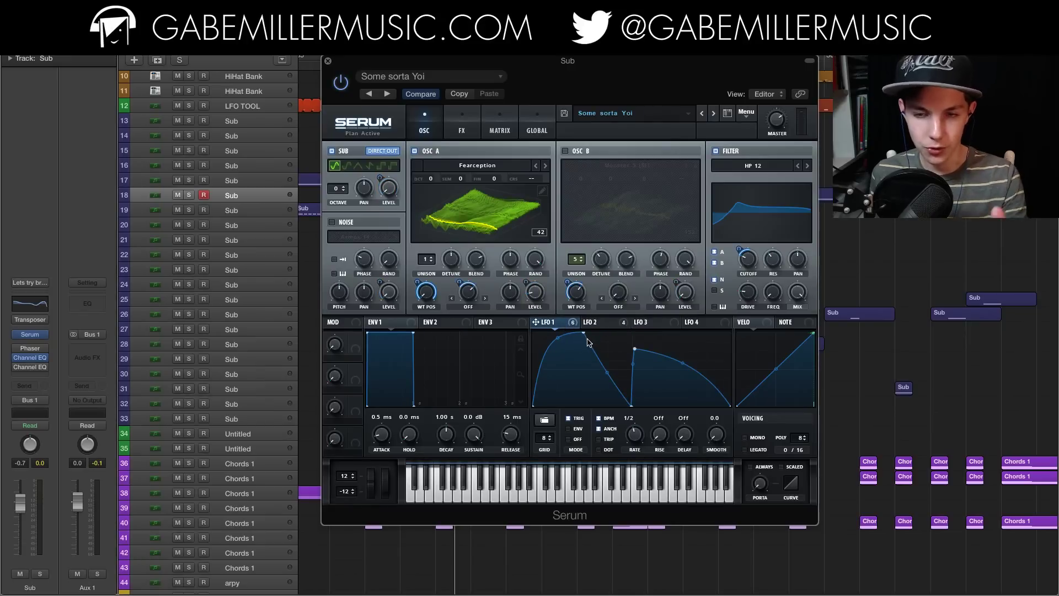
click(595, 325)
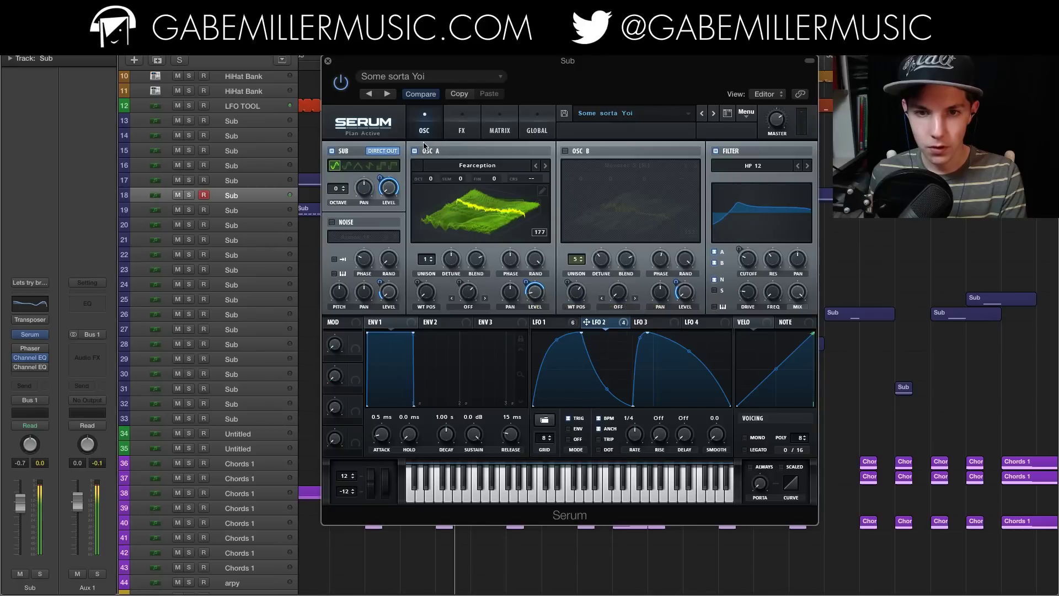
Step: Isolate Serum's OSC B by enabling it and switching off the sub oscillator and OSC A
click(565, 150)
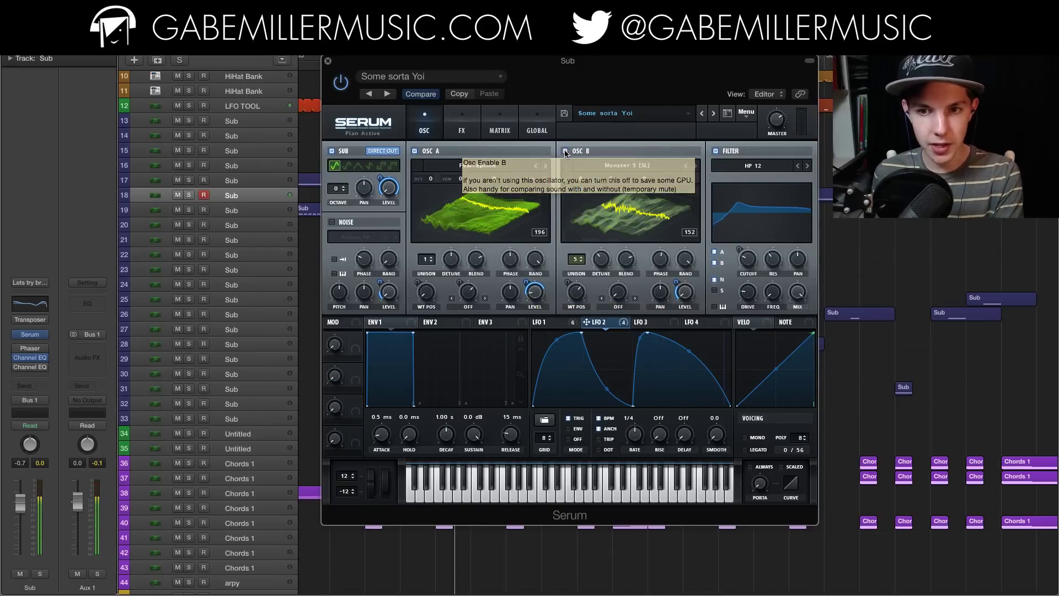
click(347, 151)
click(414, 150)
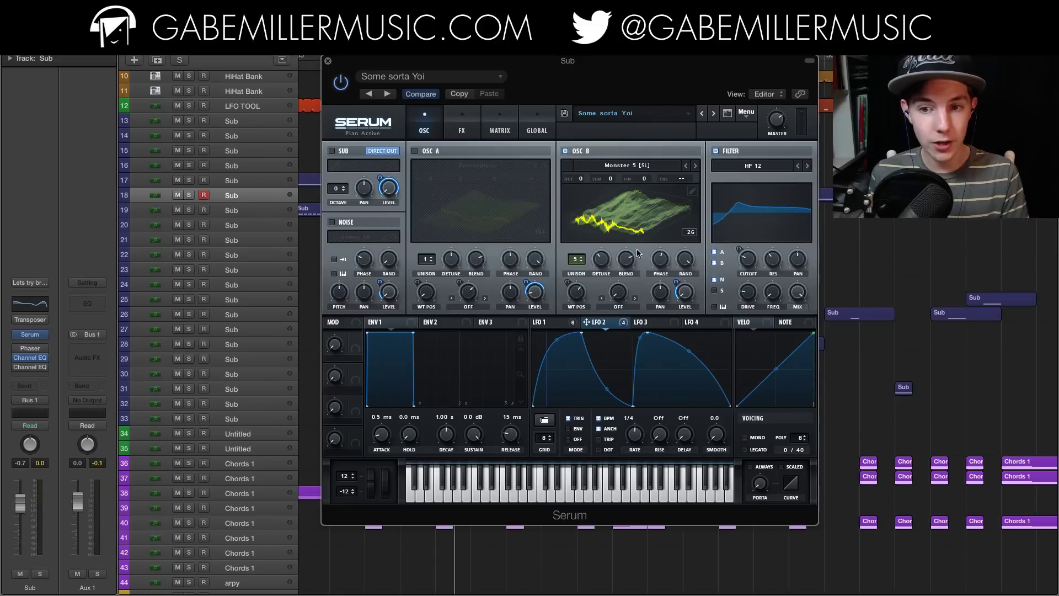
Step: Audition OSC A and OSC B separately, ending with both oscillators and the sub oscillator switched back on
click(415, 151)
click(566, 151)
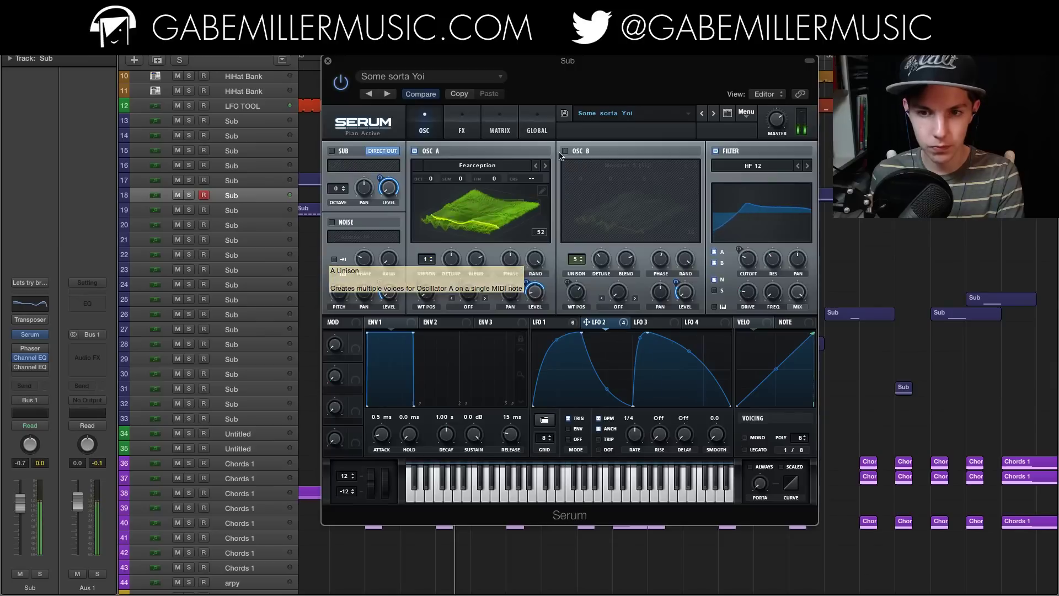
click(567, 152)
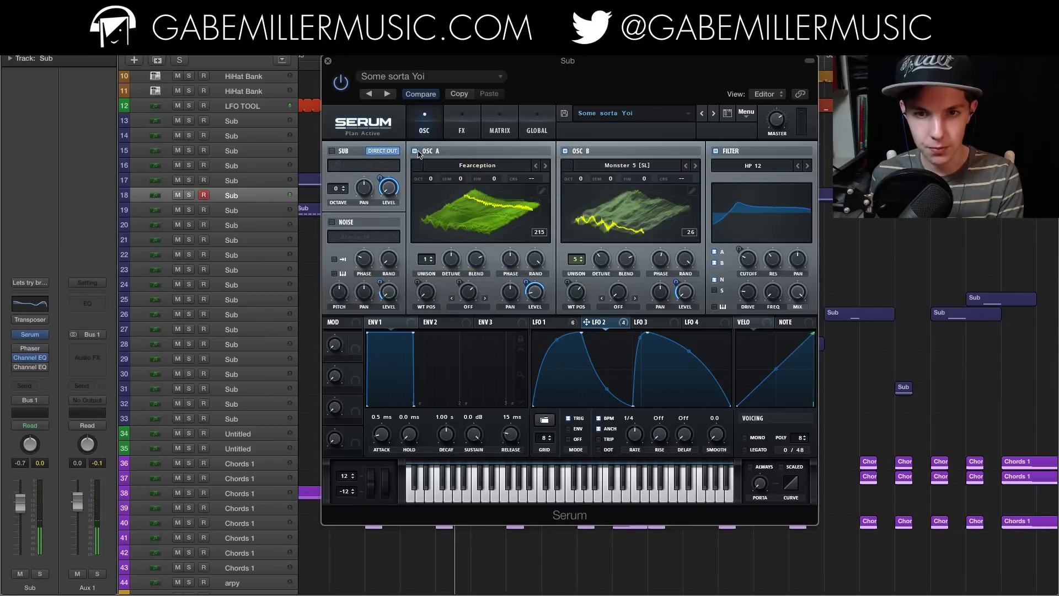
click(416, 152)
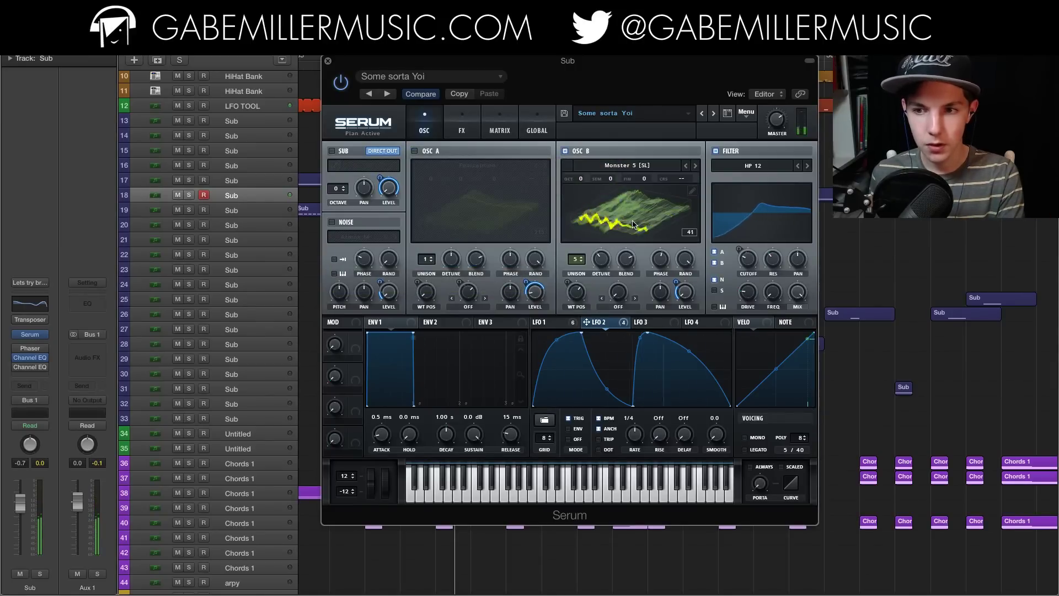
click(414, 152)
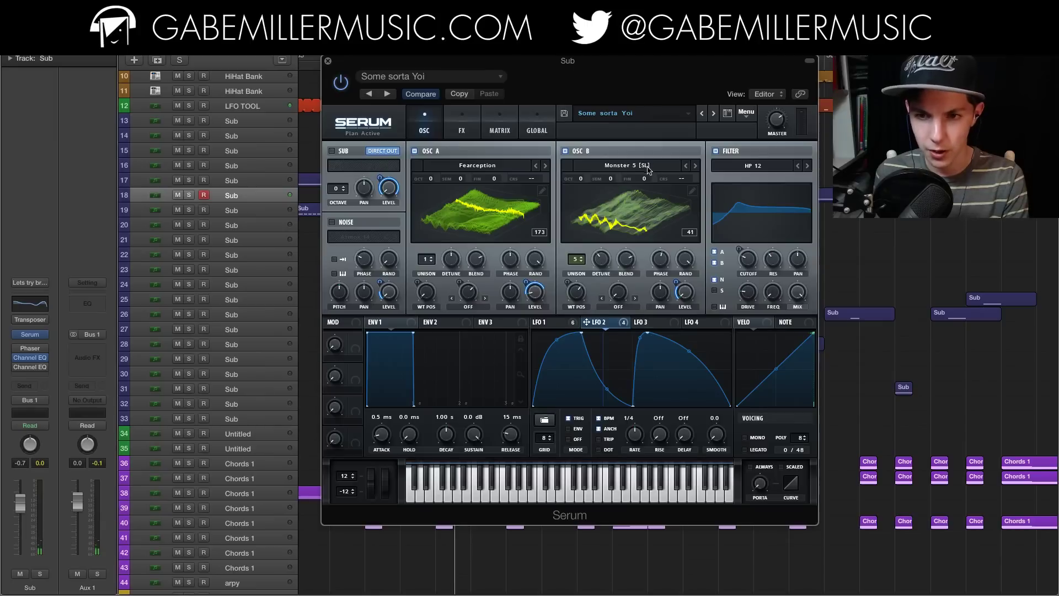
click(331, 150)
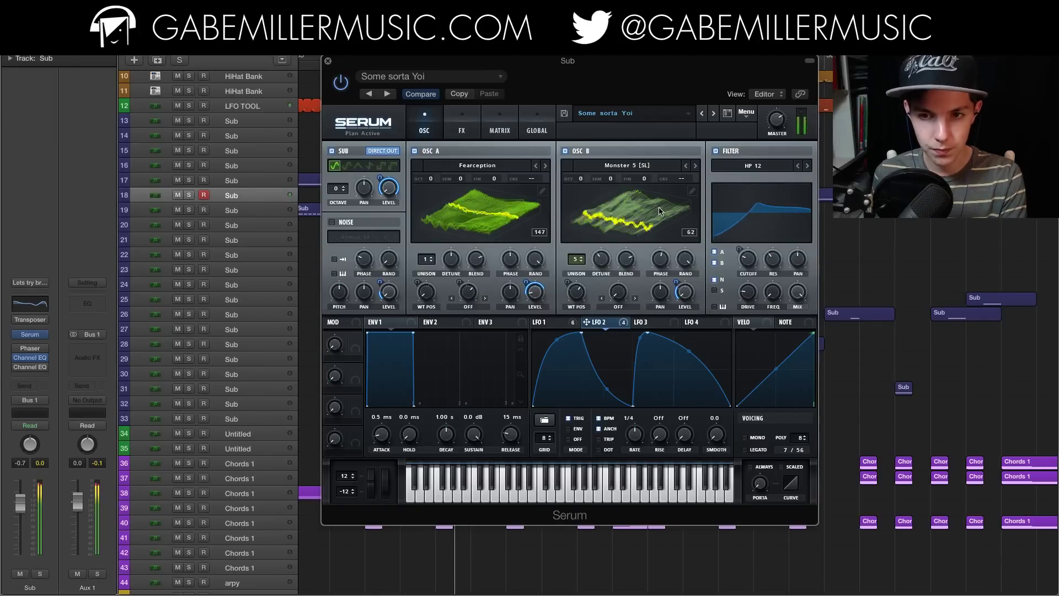
Step: Switch Serum's Hyper/Dimension, Distortion and Flanger effects back on and return to the oscillator view
click(464, 128)
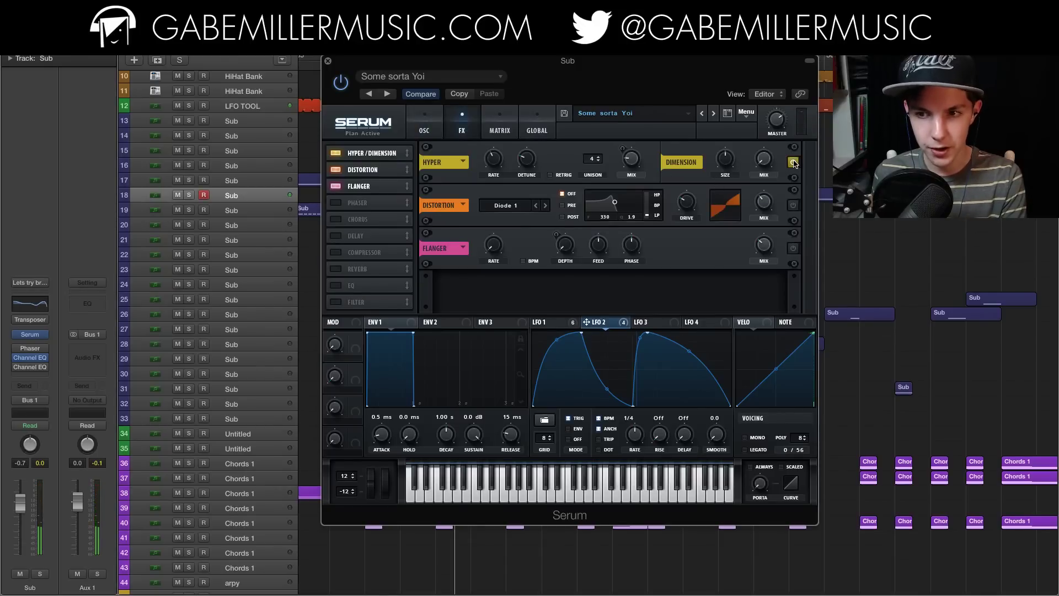
click(793, 205)
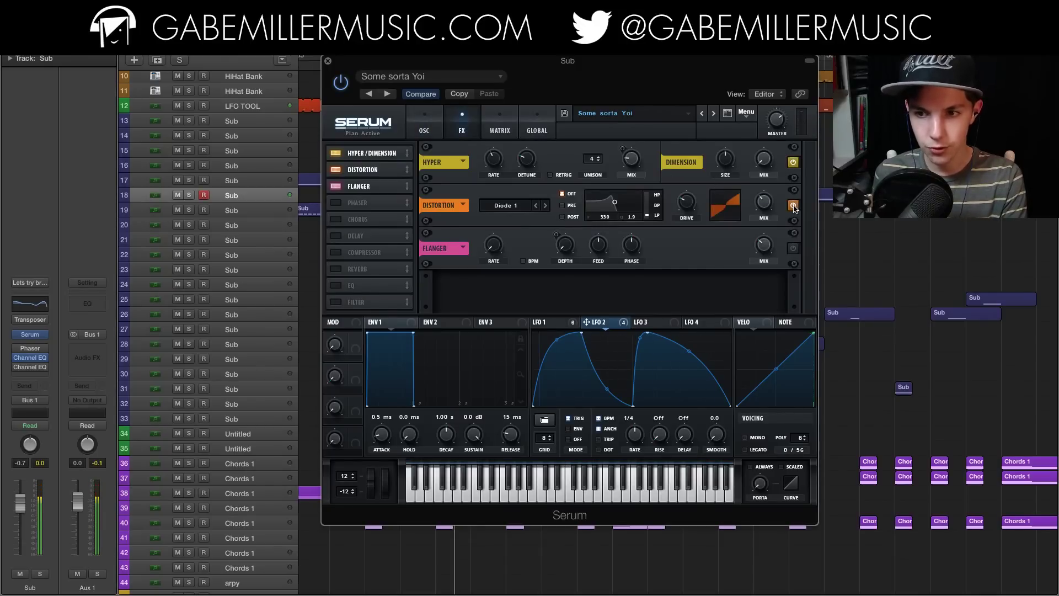
click(793, 249)
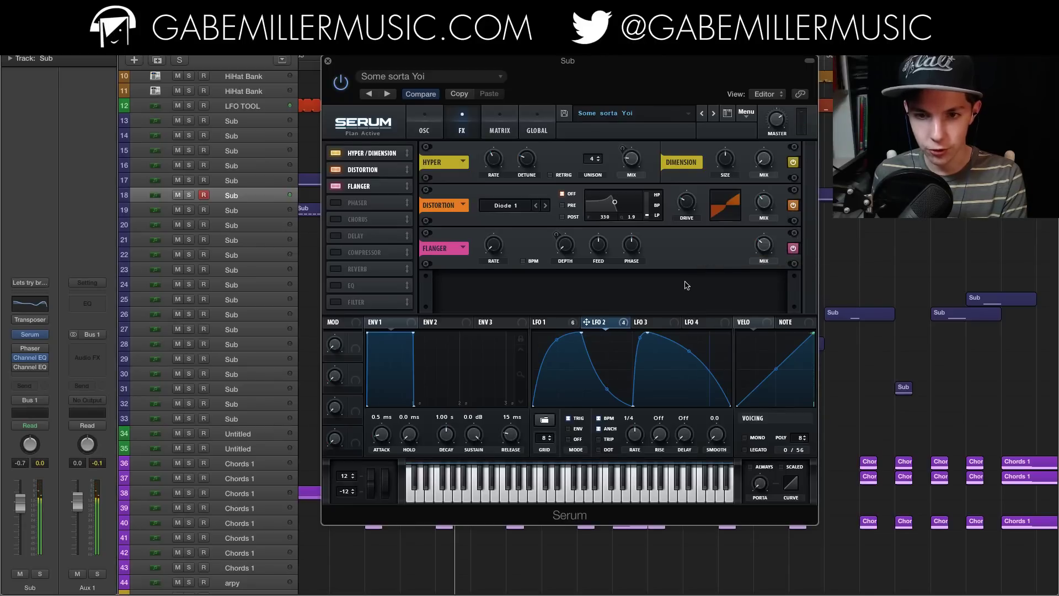
click(494, 249)
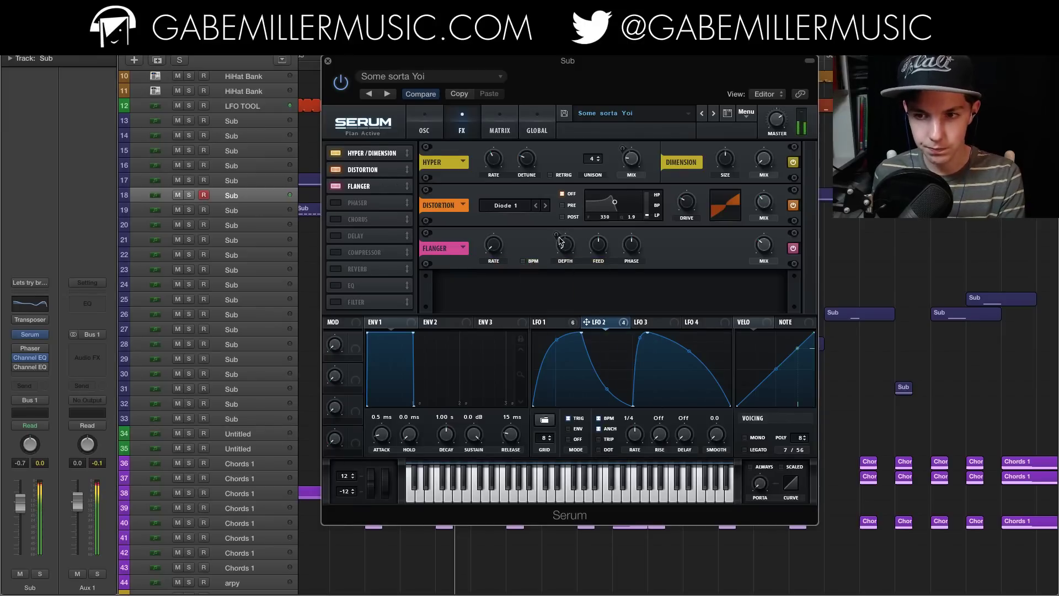
click(423, 123)
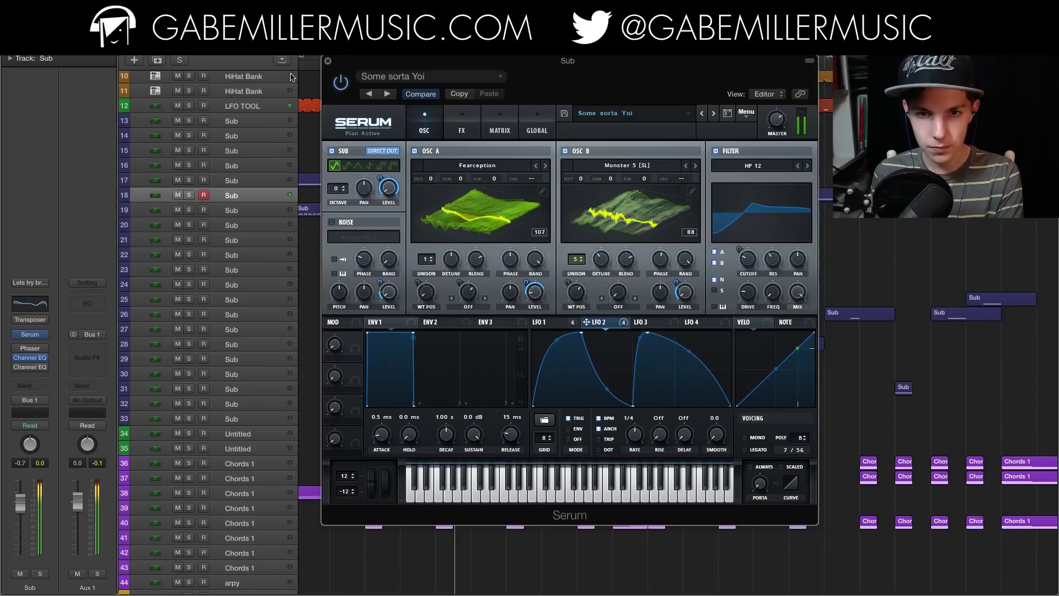
Step: Close the Serum window and play the drop with all tracks sounding
click(328, 61)
click(442, 157)
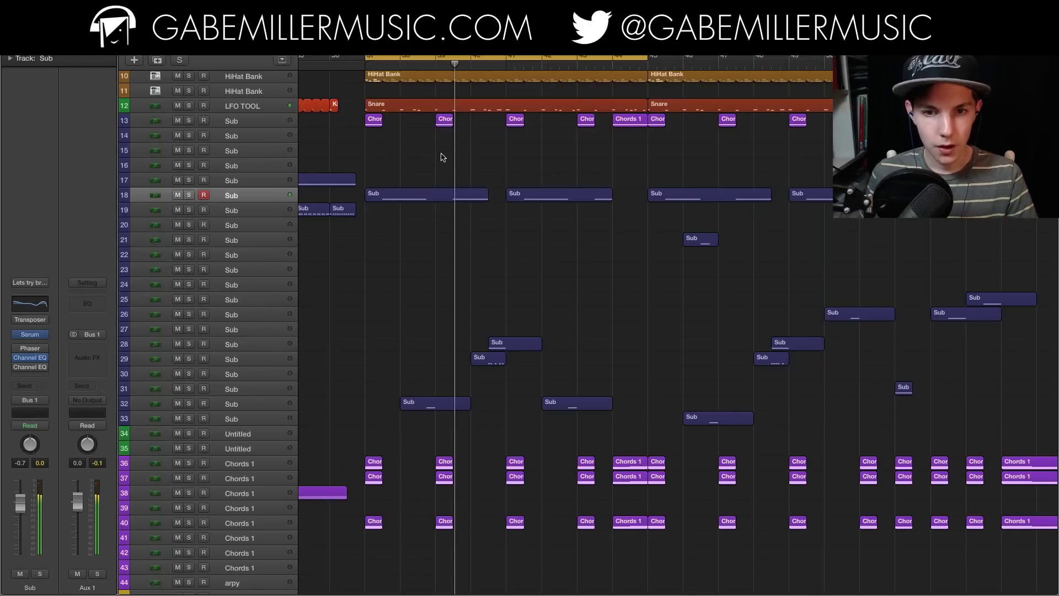
scroll(441, 157, up, 5)
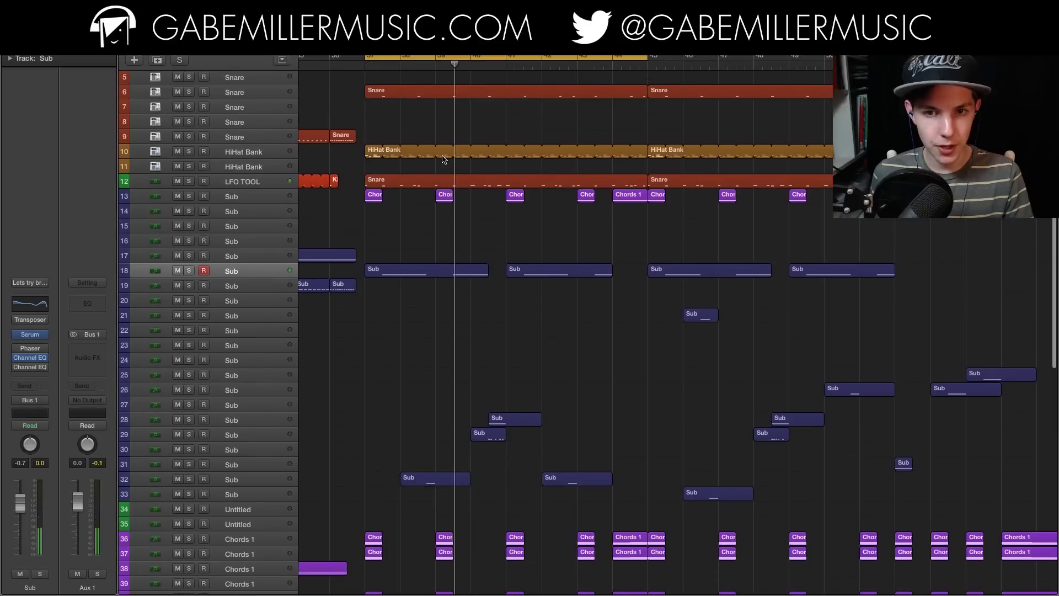
key(space)
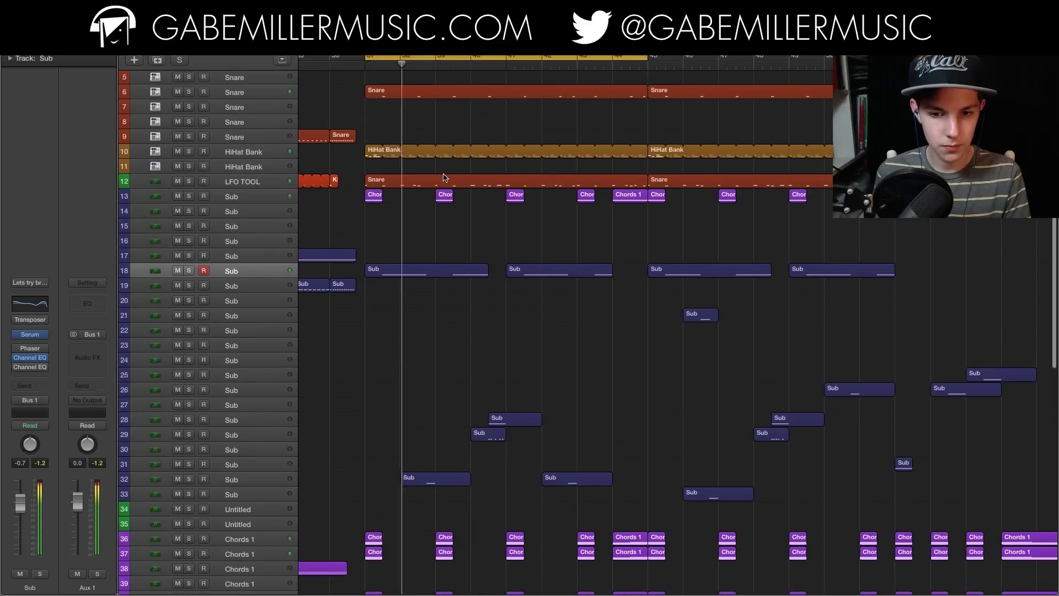
scroll(443, 173, down, 3)
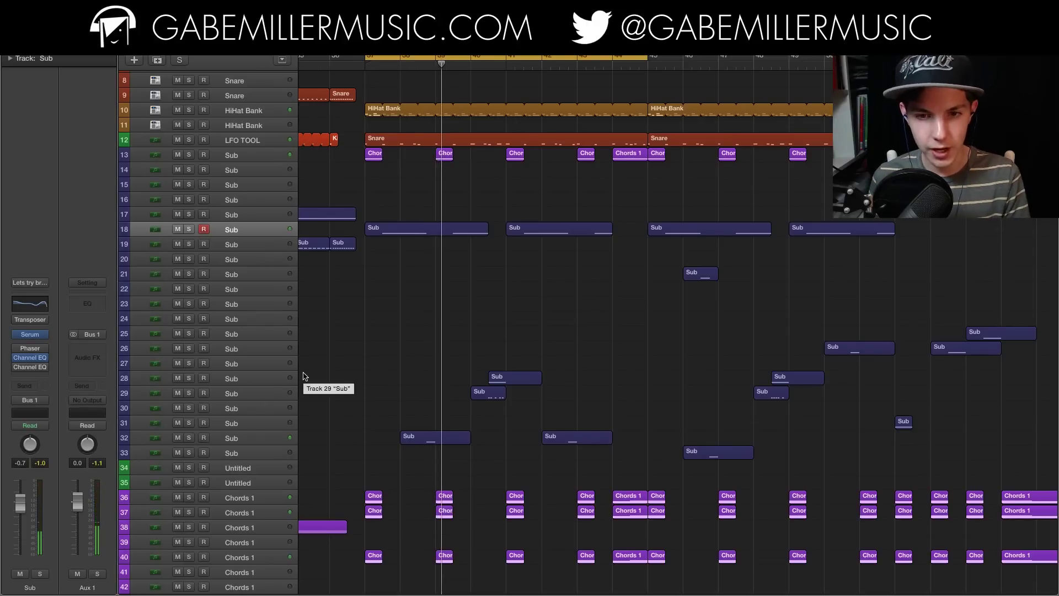
Step: Solo the Subs on tracks 28 and 29 together with the LFO TOOL track and play them back briefly
key(super+Right)
scroll(397, 213, right, 1)
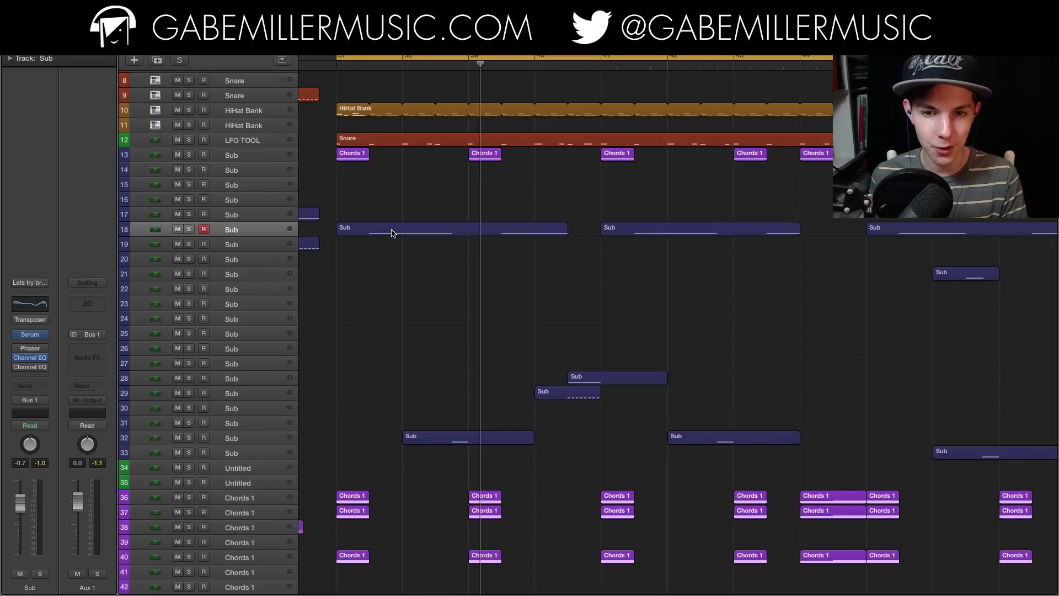
key(super+Right)
key(super+Right)
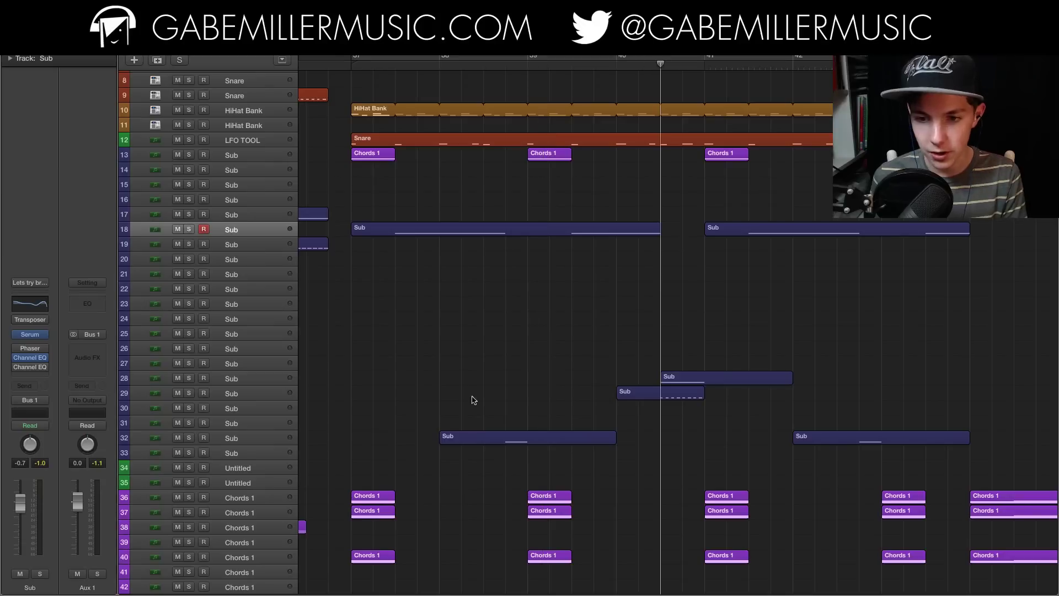
click(243, 379)
click(188, 378)
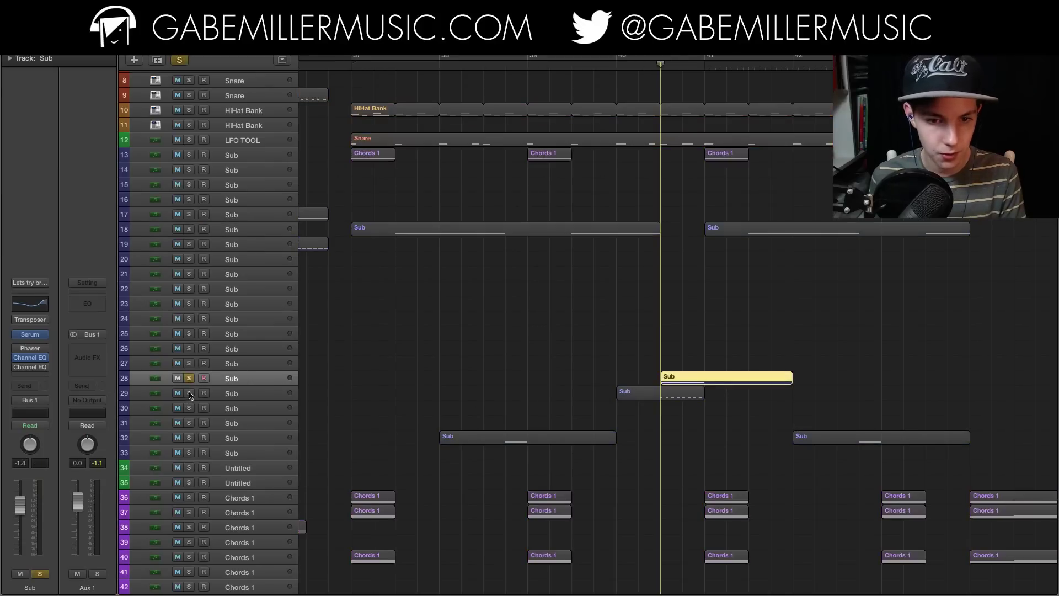
click(189, 392)
click(188, 140)
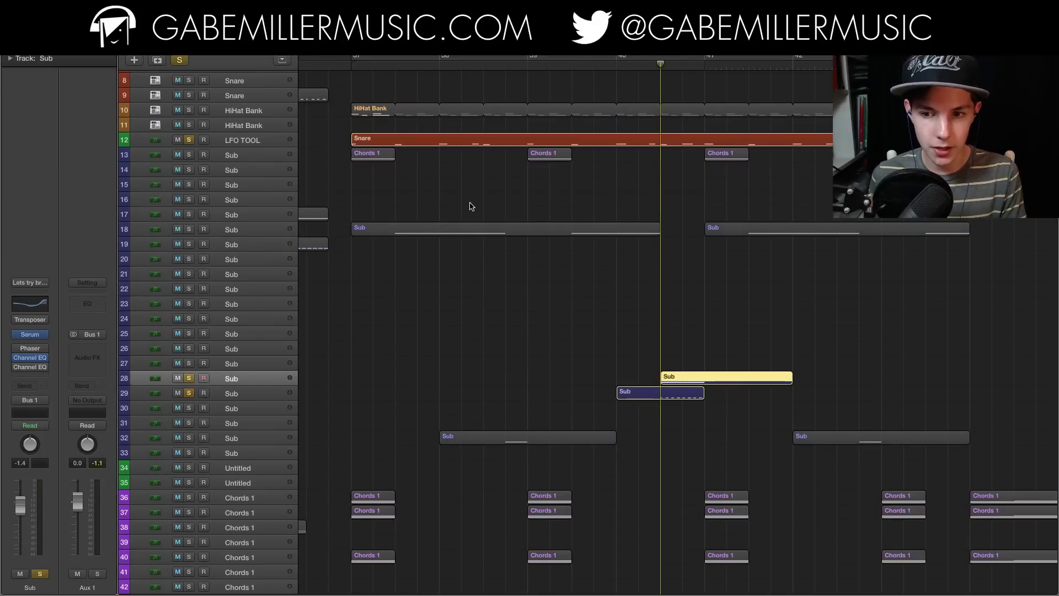
key(space)
key(space)
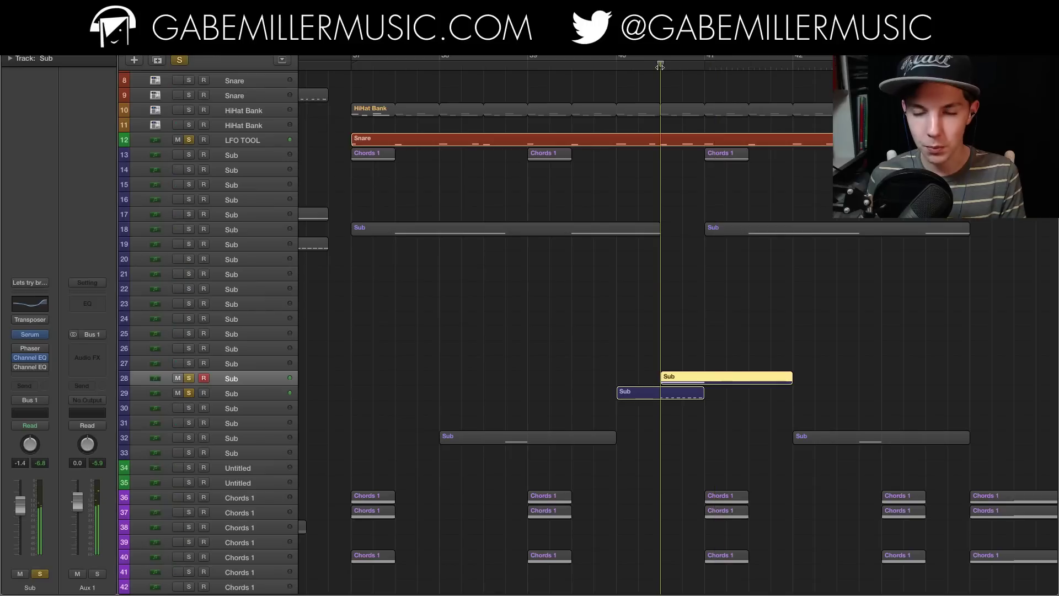
Step: Remove the solo from track 29, open the Serum patch of the Sub on track 28 and play it
scroll(661, 66, up, 3)
scroll(659, 263, right, 2)
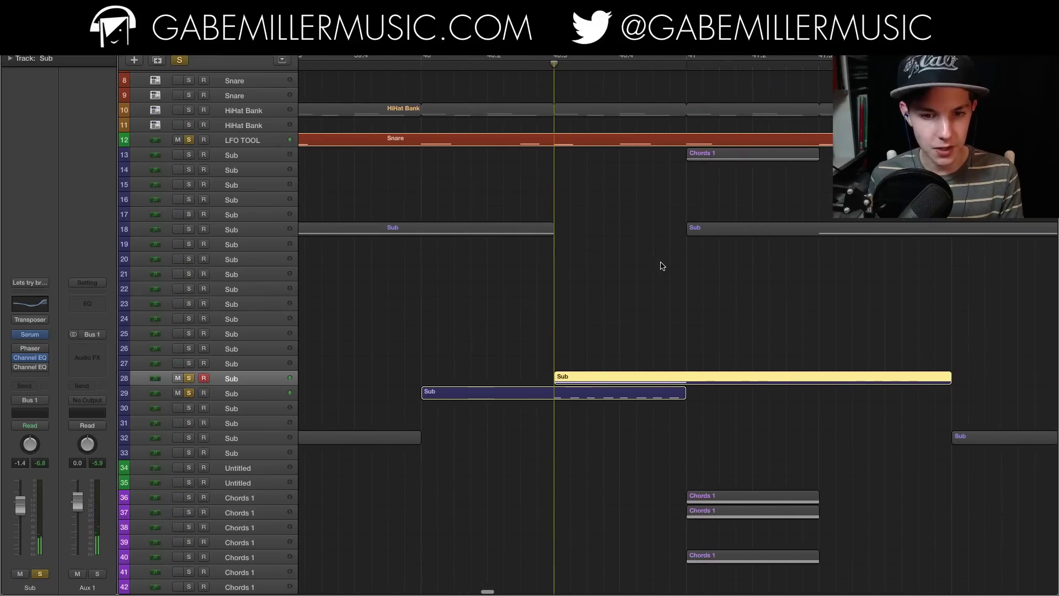
click(189, 391)
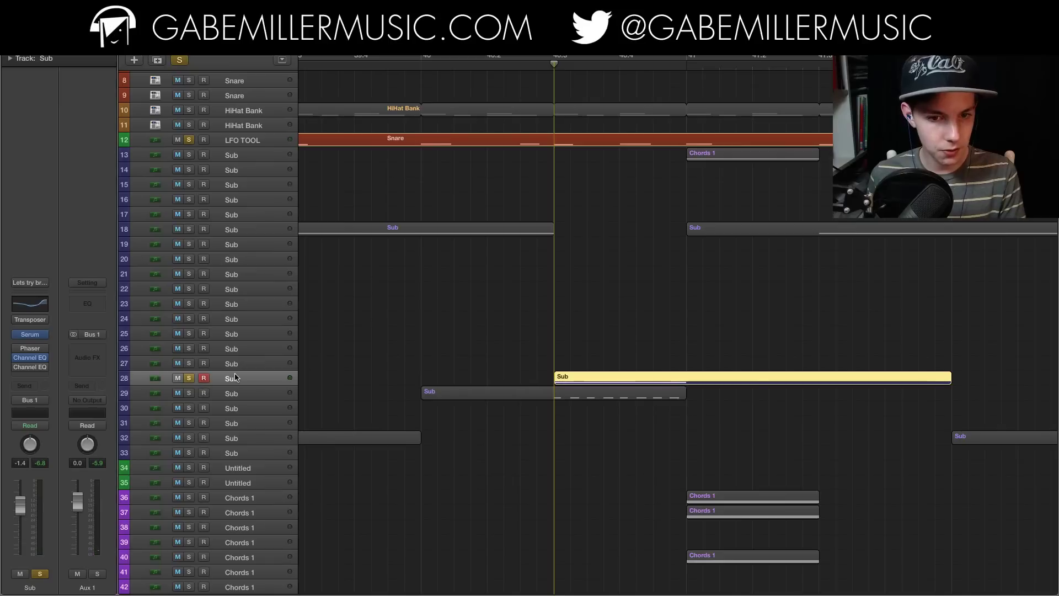
click(31, 334)
key(space)
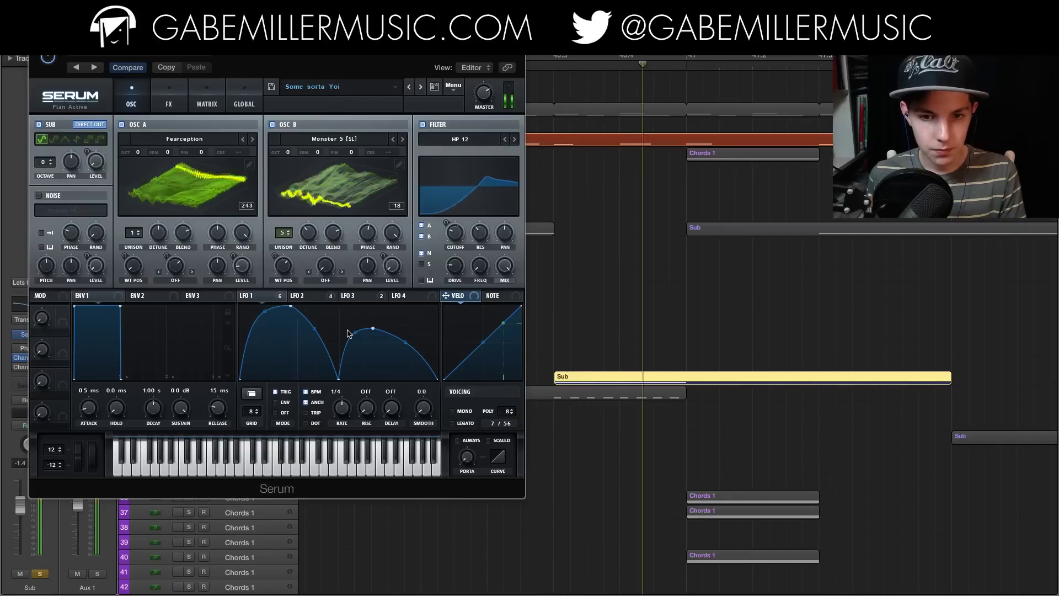
Step: Examine the LFO 1 and LFO 2 curves of track 28's Serum patch while replaying its Sub region from the start
click(314, 298)
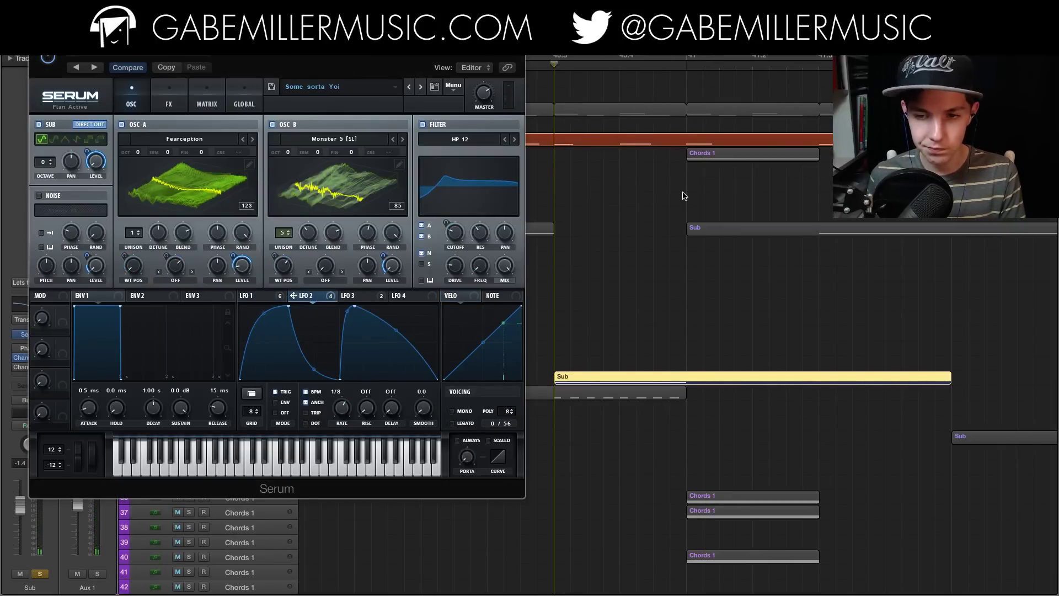
scroll(684, 196, left, 2)
click(263, 298)
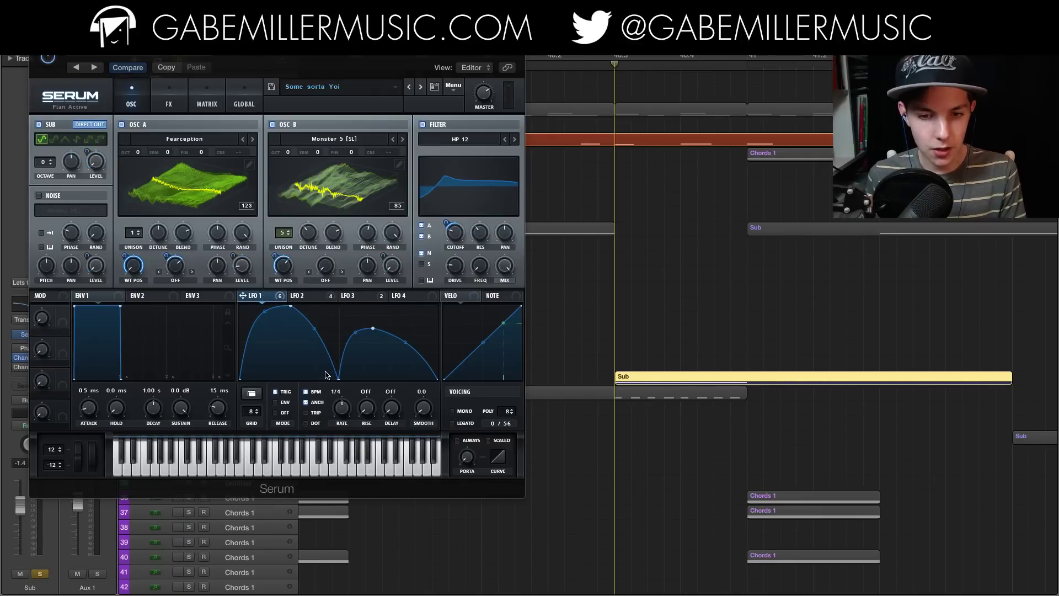
right_click(303, 298)
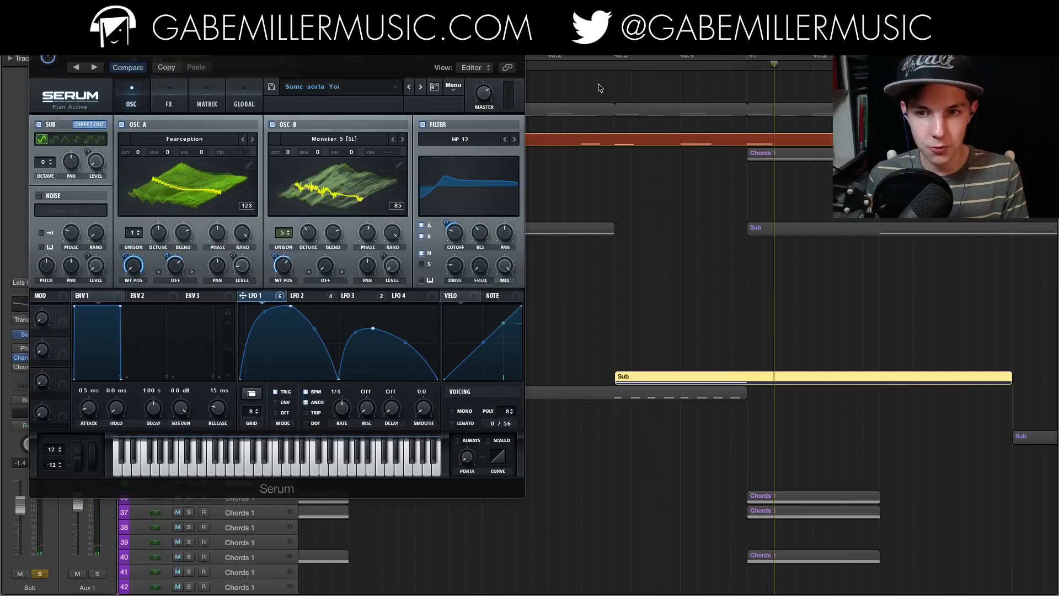
click(613, 64)
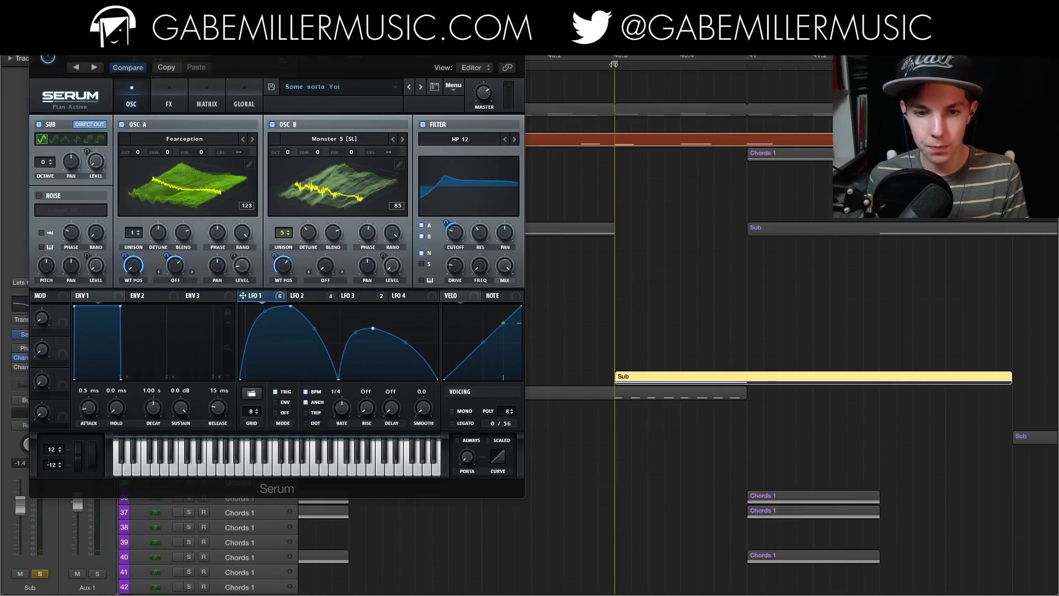
click(306, 296)
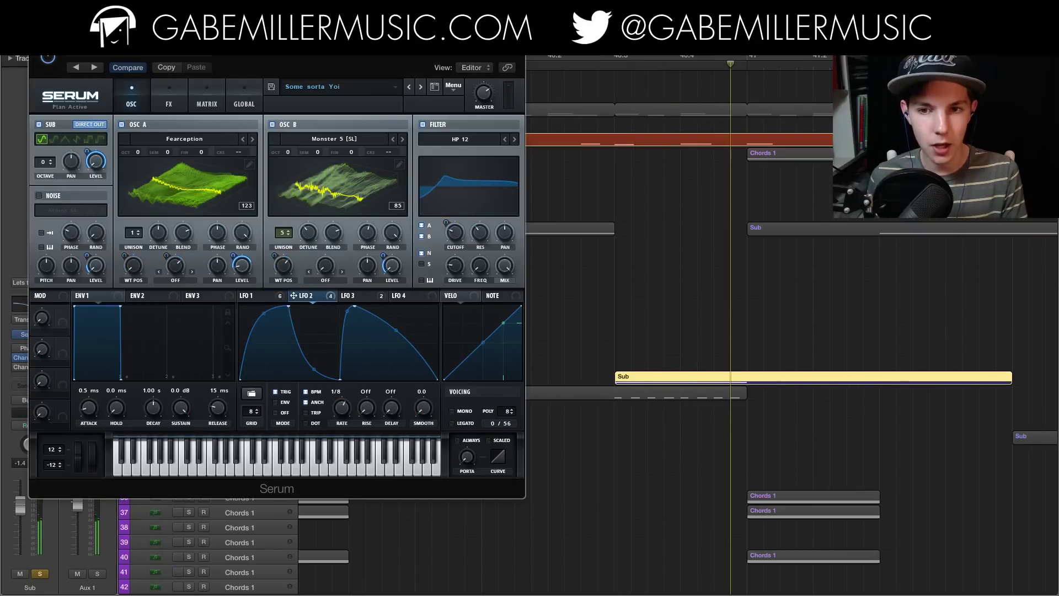
click(614, 64)
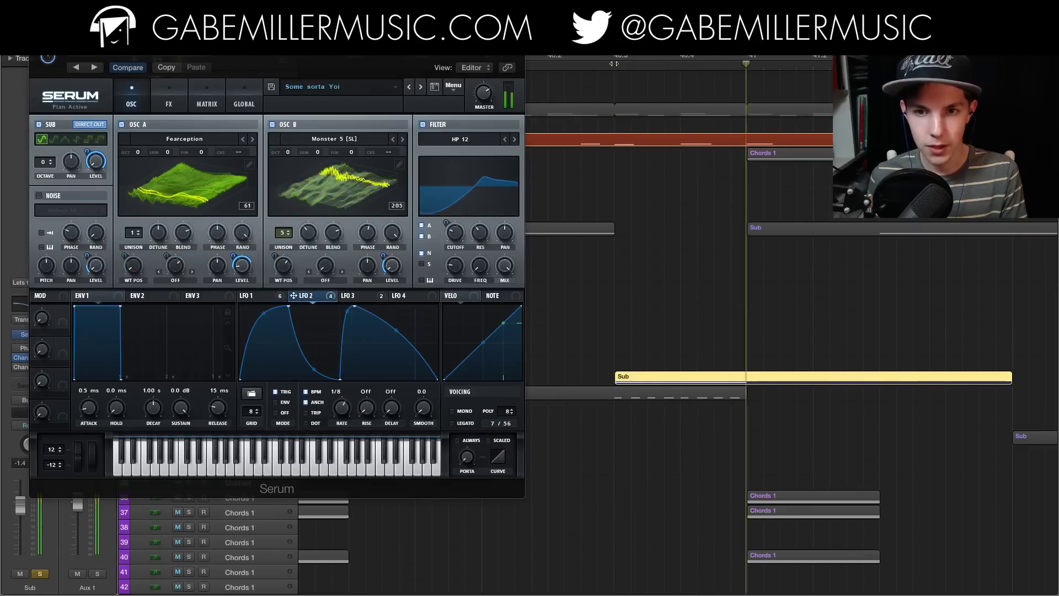
click(614, 64)
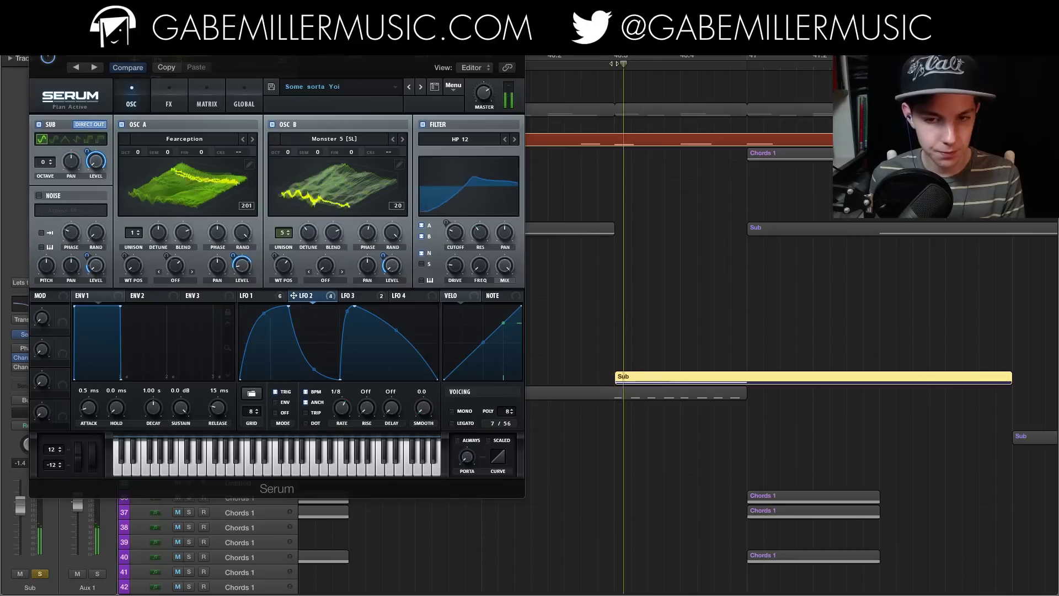
Step: Close the Serum window, play the Subs on tracks 28 and 29 soloed together, and unsolo track 28 to hear track 29 alone
key(super+w)
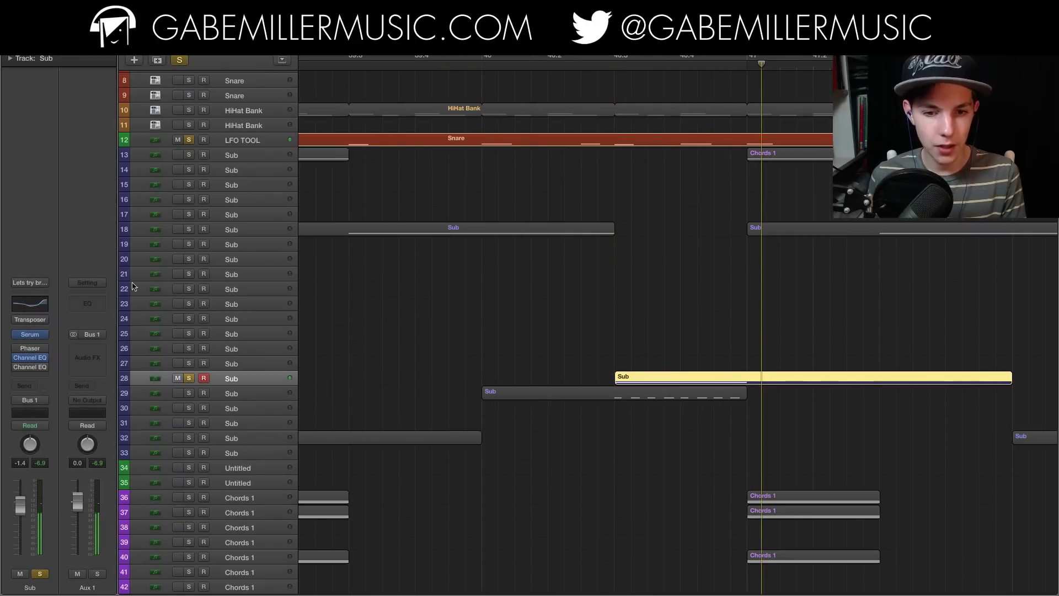
click(190, 394)
click(610, 65)
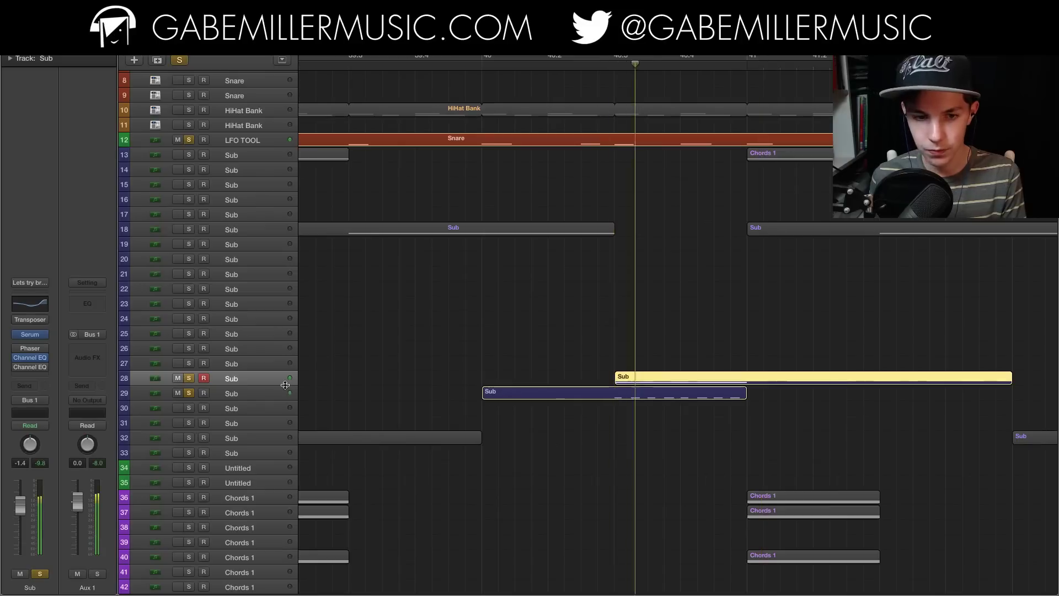
click(190, 379)
click(613, 66)
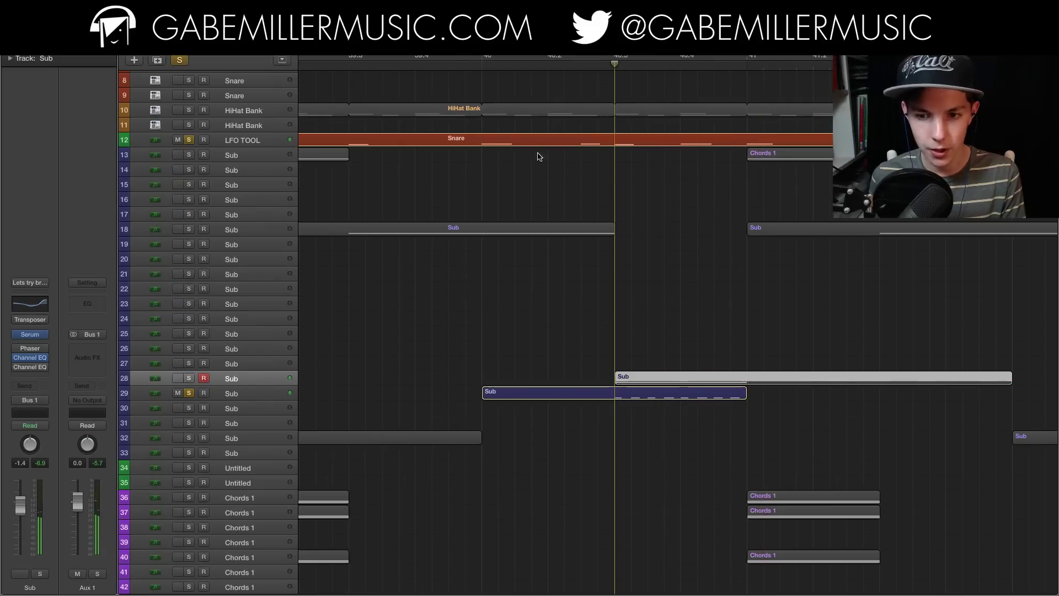
Step: Open the Serum patch of the Sub on track 29, replay the Sub while viewing the patch, and close the window
click(230, 391)
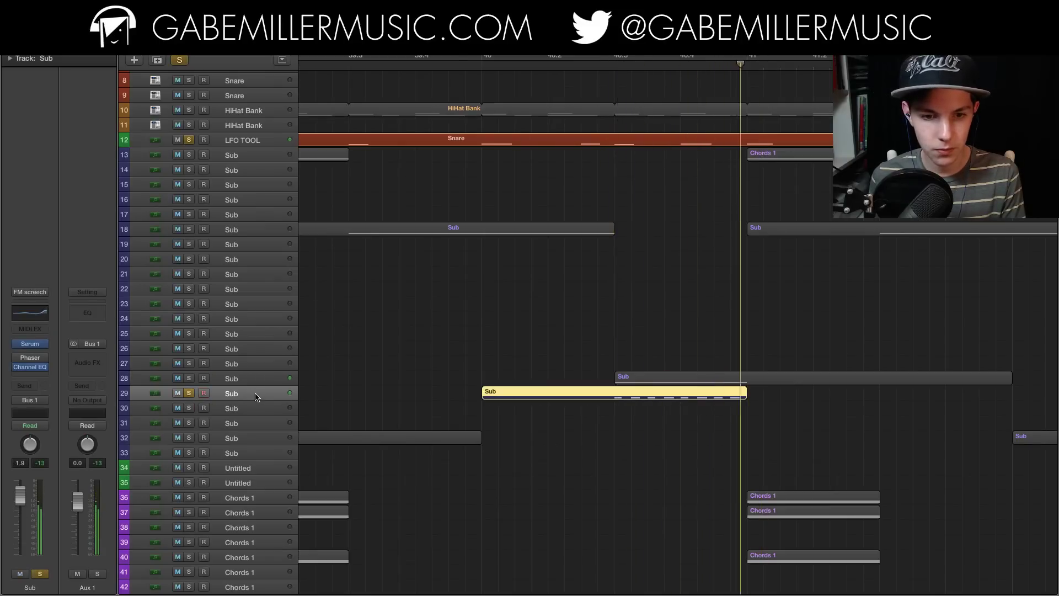
click(45, 344)
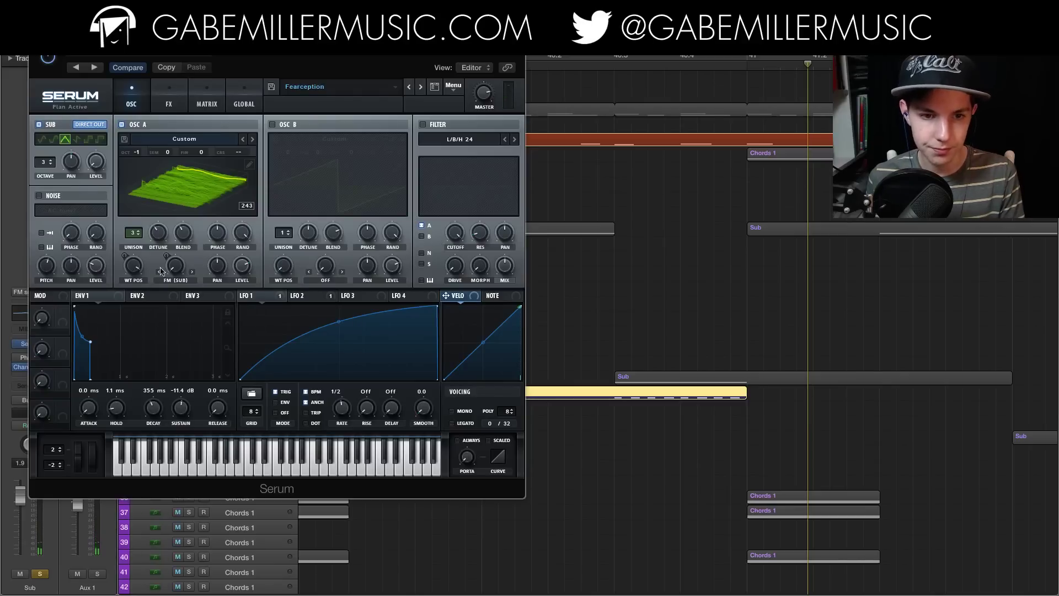
click(618, 68)
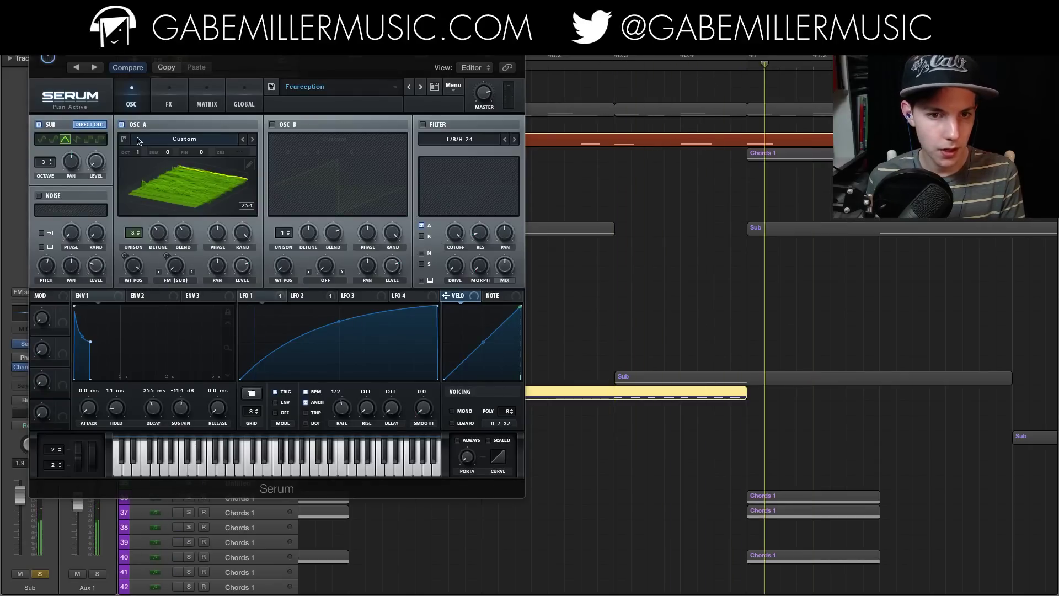
key(super+w)
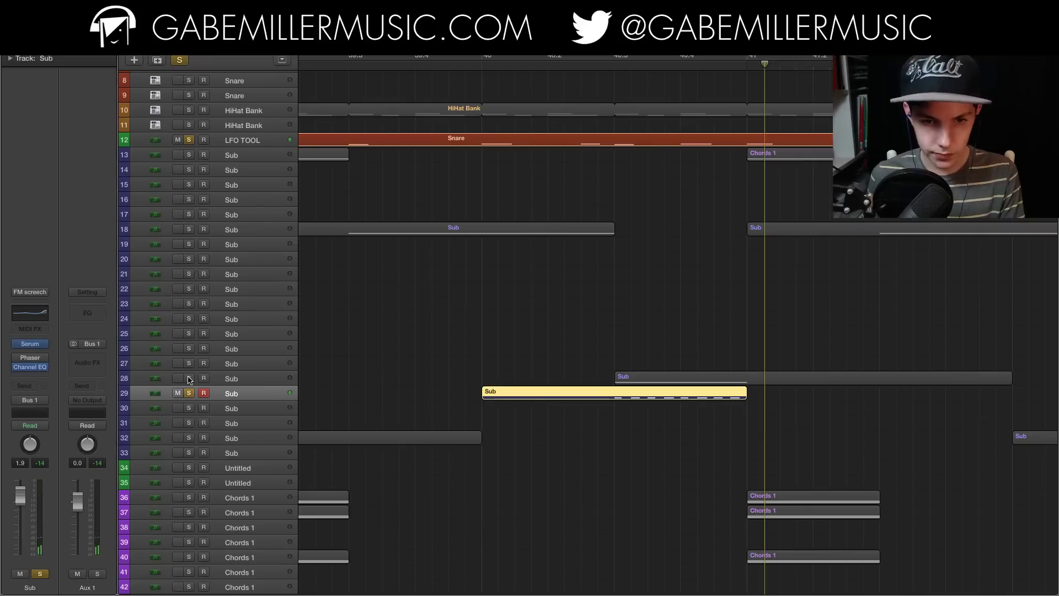
Step: Replay the Subs on tracks 28 and 29 soloed together, clear all solos and stop playback
click(189, 378)
click(616, 70)
key(super+Left)
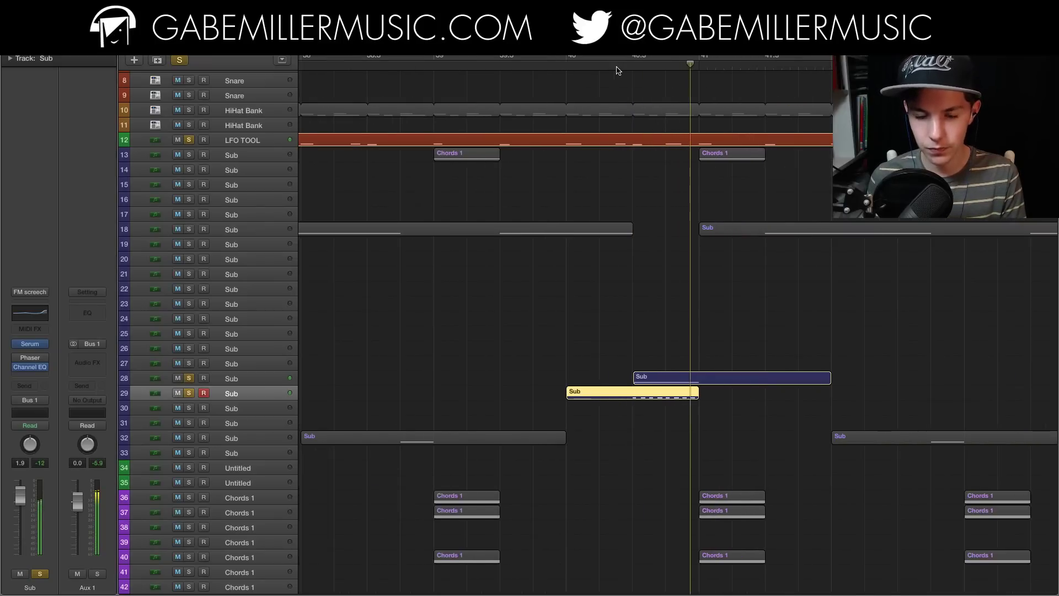
click(178, 60)
scroll(546, 333, down, 4)
scroll(546, 334, left, 3)
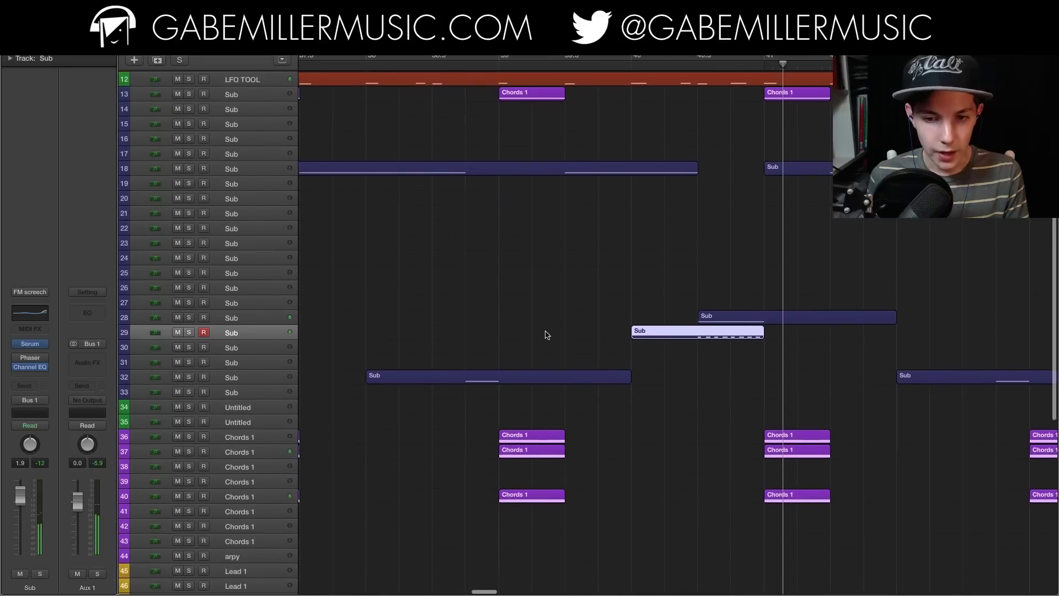
key(space)
Step: Solo the Sub on track 32 together with the LFO TOOL track and play it back
click(248, 377)
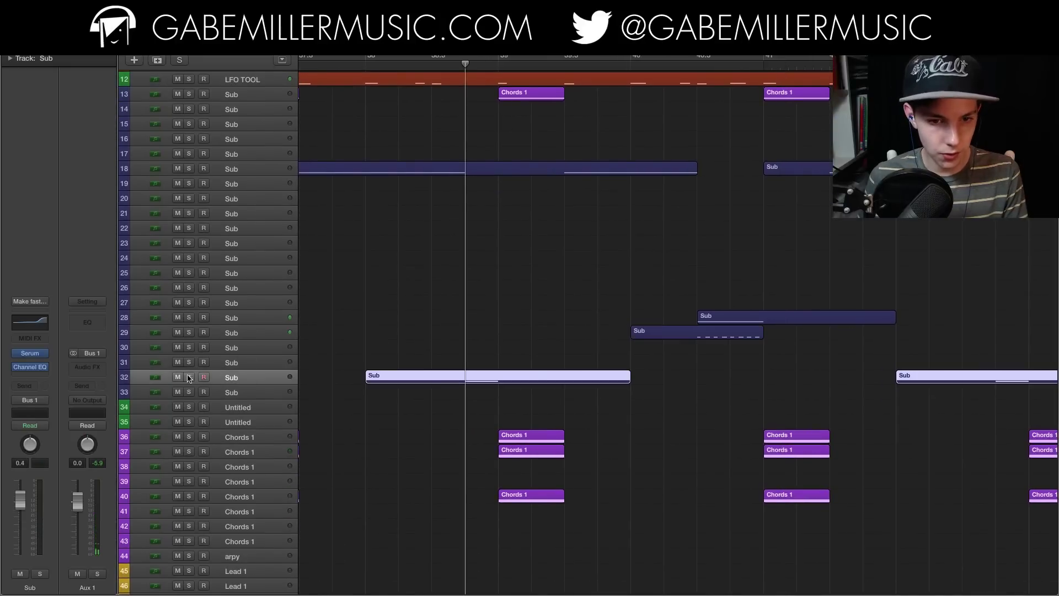
click(188, 377)
scroll(389, 165, up, 2)
click(190, 117)
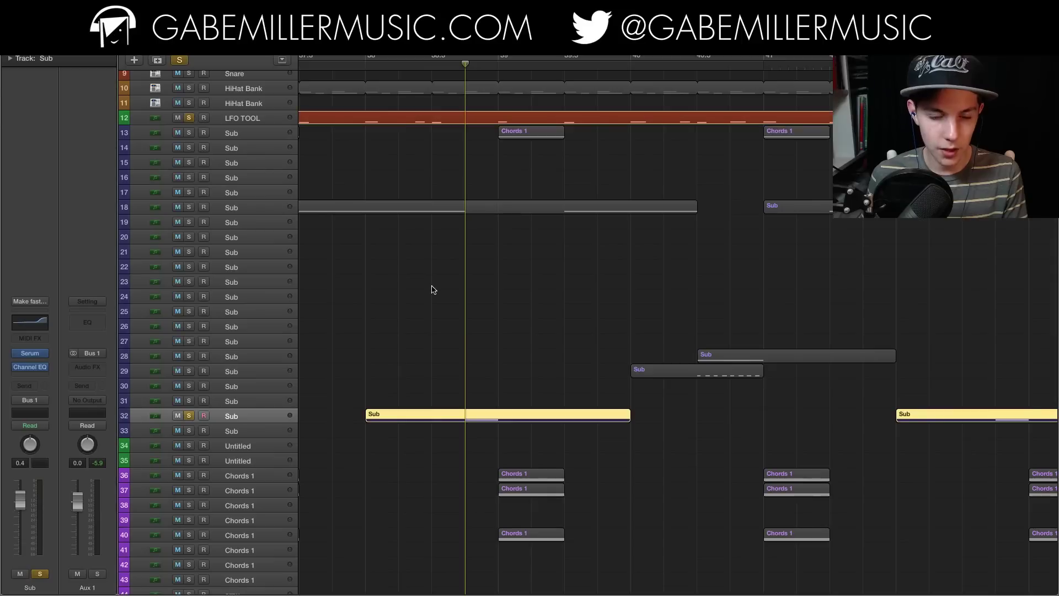
key(super+Right)
key(space)
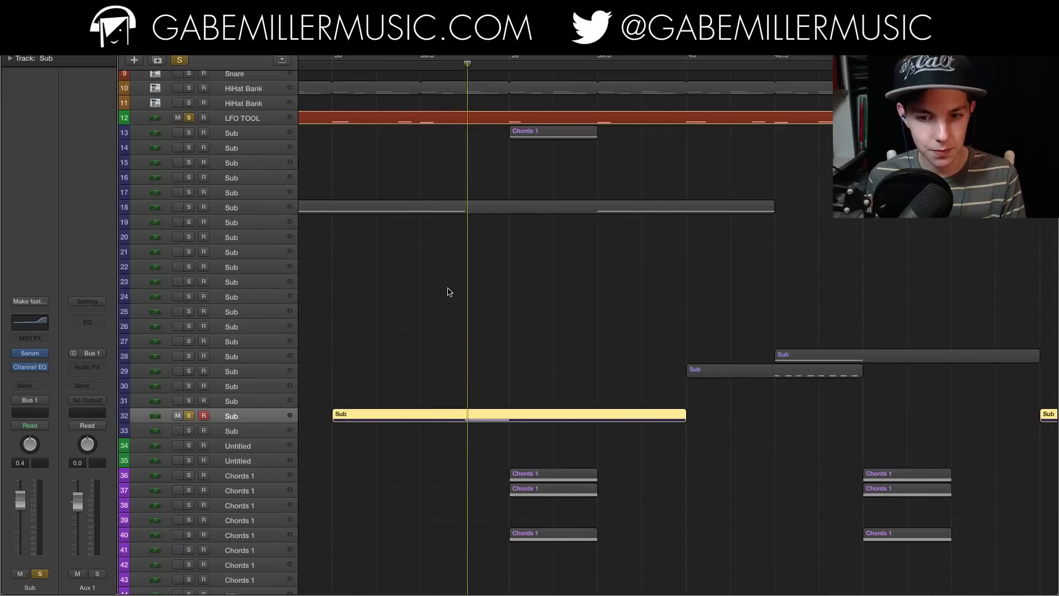
key(space)
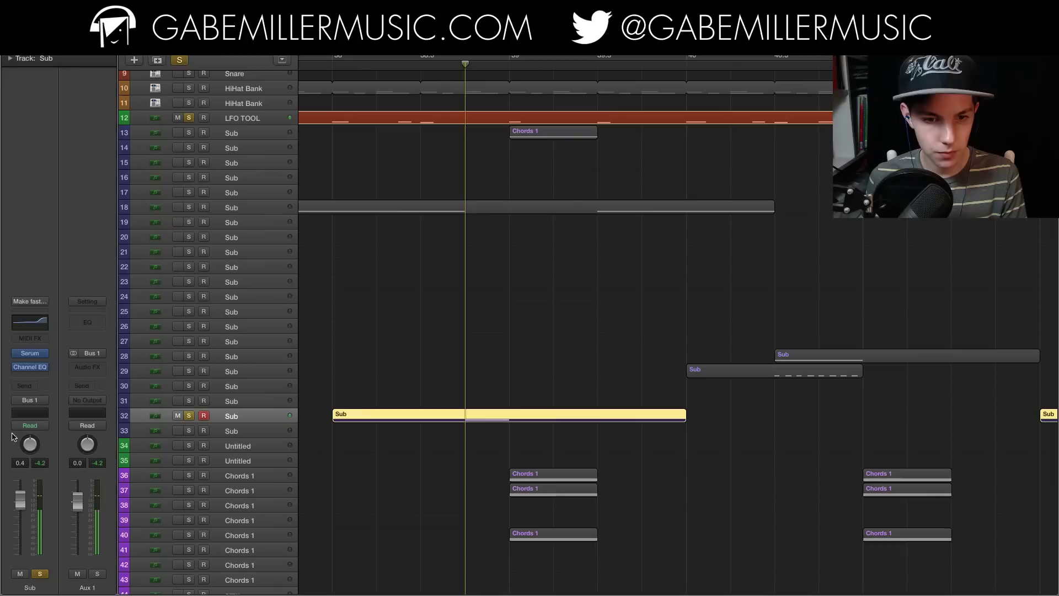
Step: Open track 32's Serum patch, show oscillator A's wavetable in 3D and replay the Sub to examine its LFO 1 movement
click(30, 354)
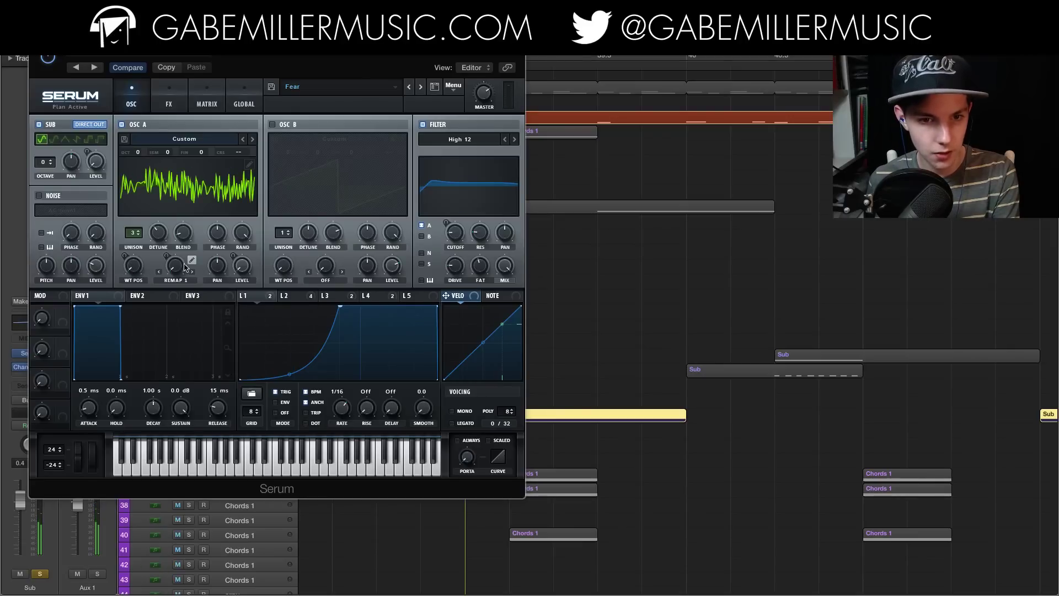
click(216, 182)
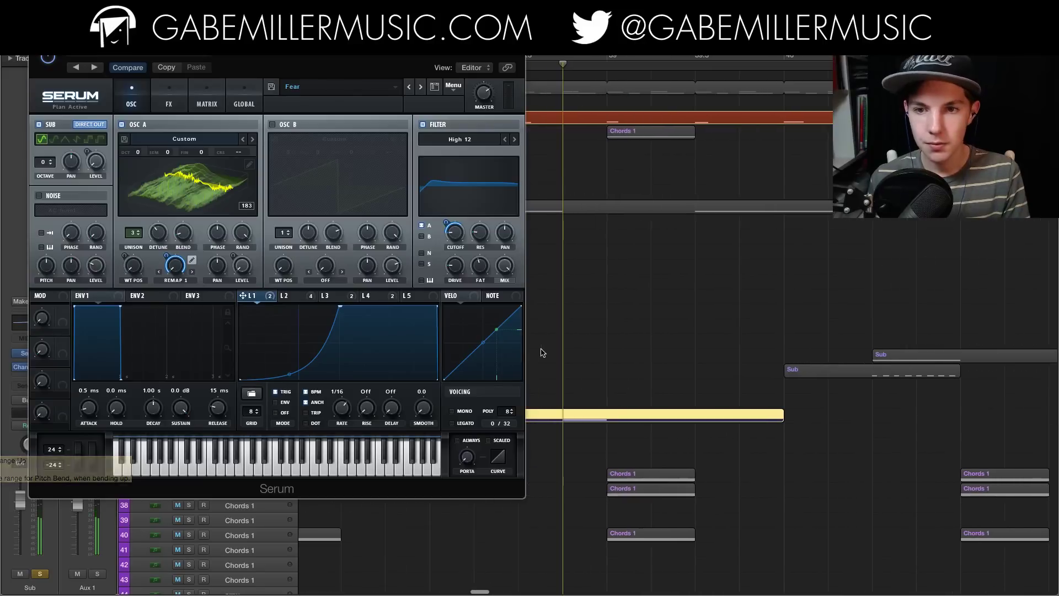
key(space)
key(space)
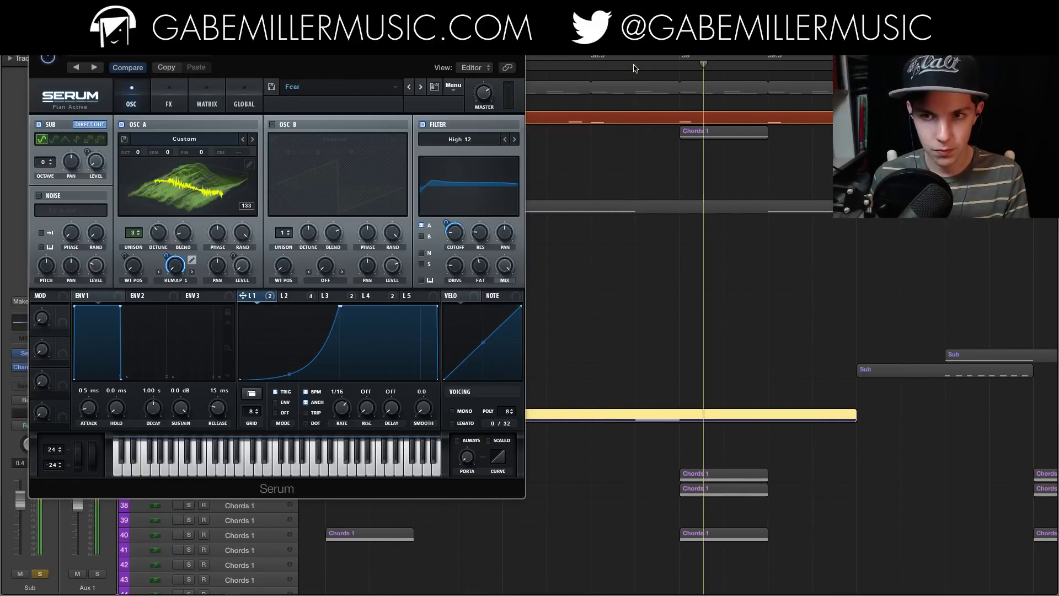
Step: Review the effects chain of track 32's Serum patch from Hyper/Dimension through to Filter and Reverb, and close the window
click(167, 105)
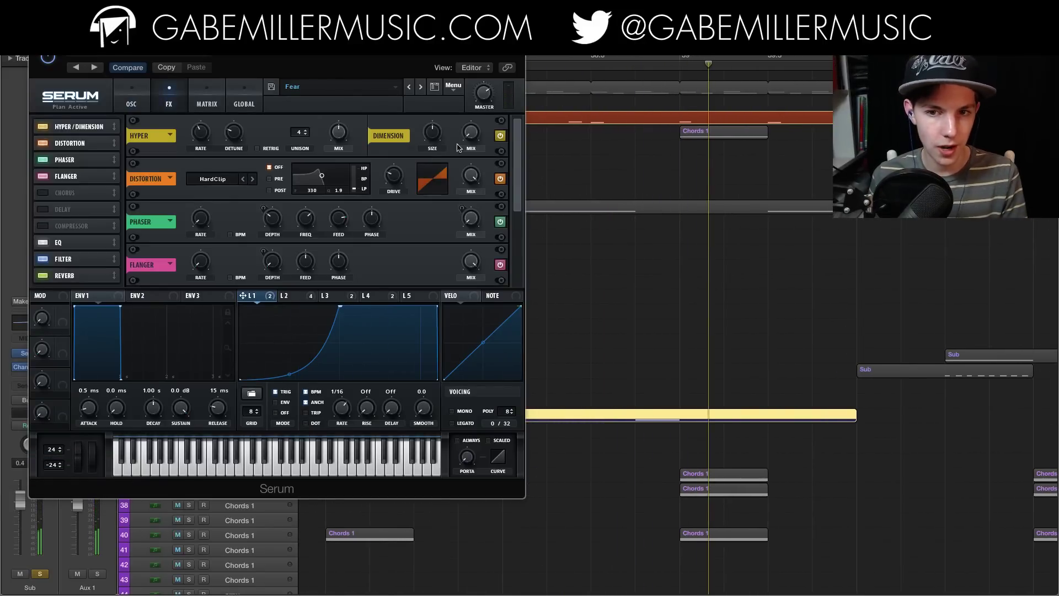
drag(522, 157, 519, 238)
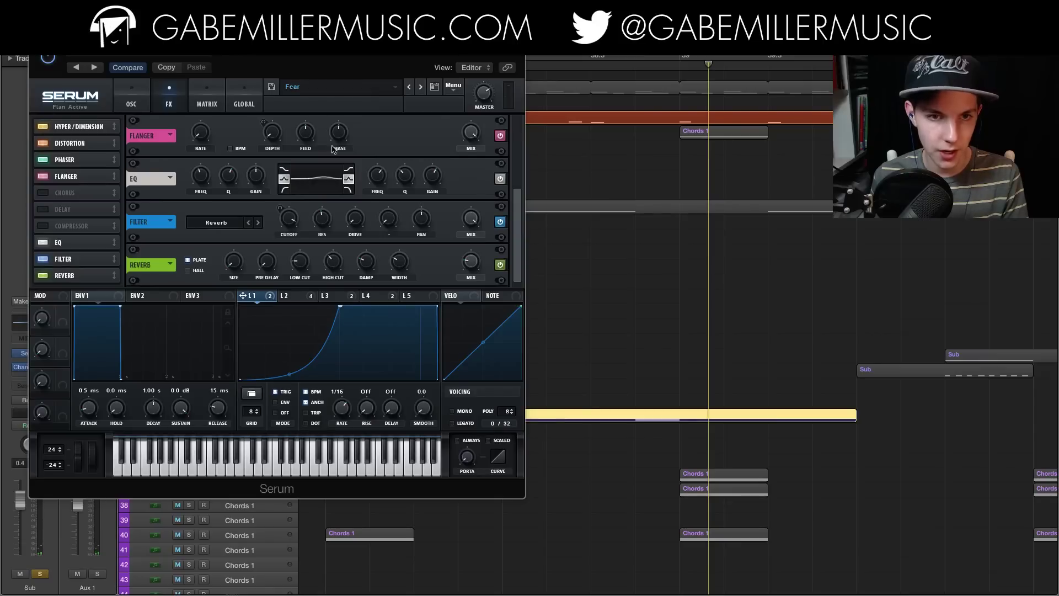
click(500, 223)
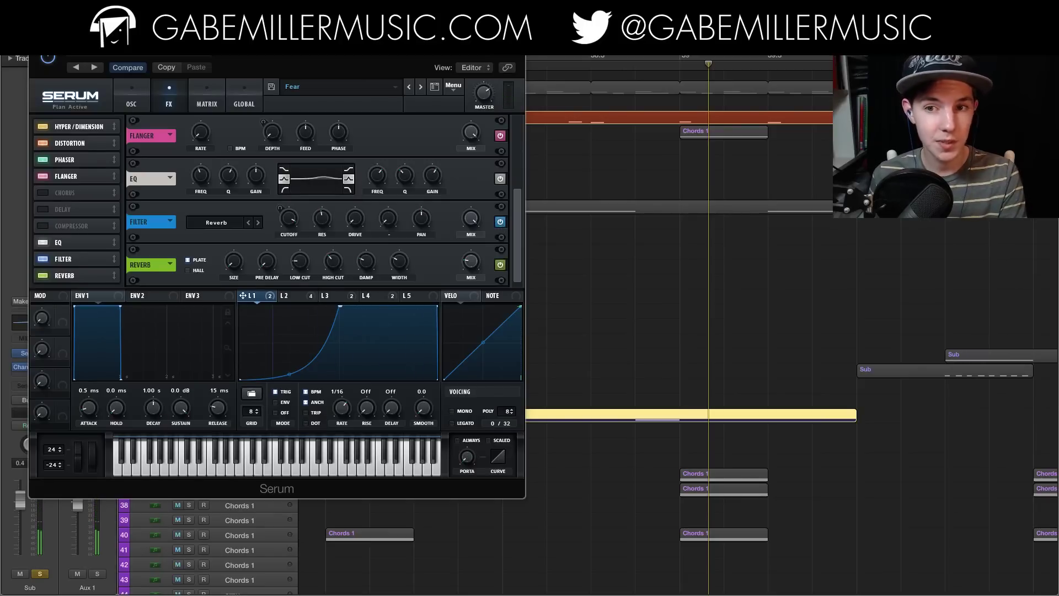
key(super+w)
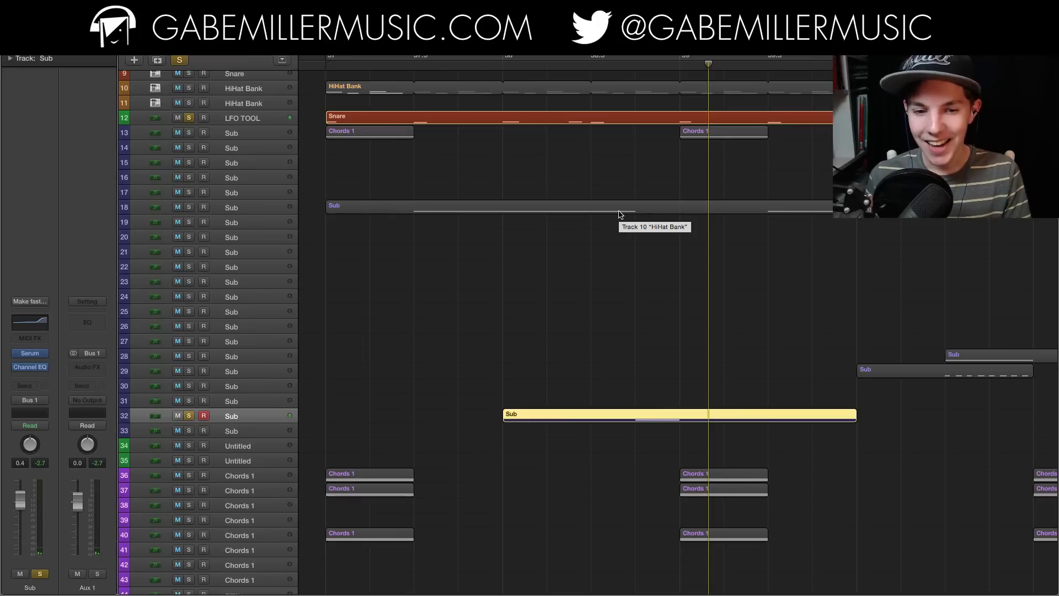
Step: Unsolo track 32, solo the Sub on track 33 alongside LFO TOOL, and play its region from the second half of bar 46
key(super+Left)
scroll(608, 223, right, 5)
scroll(608, 223, right, 10)
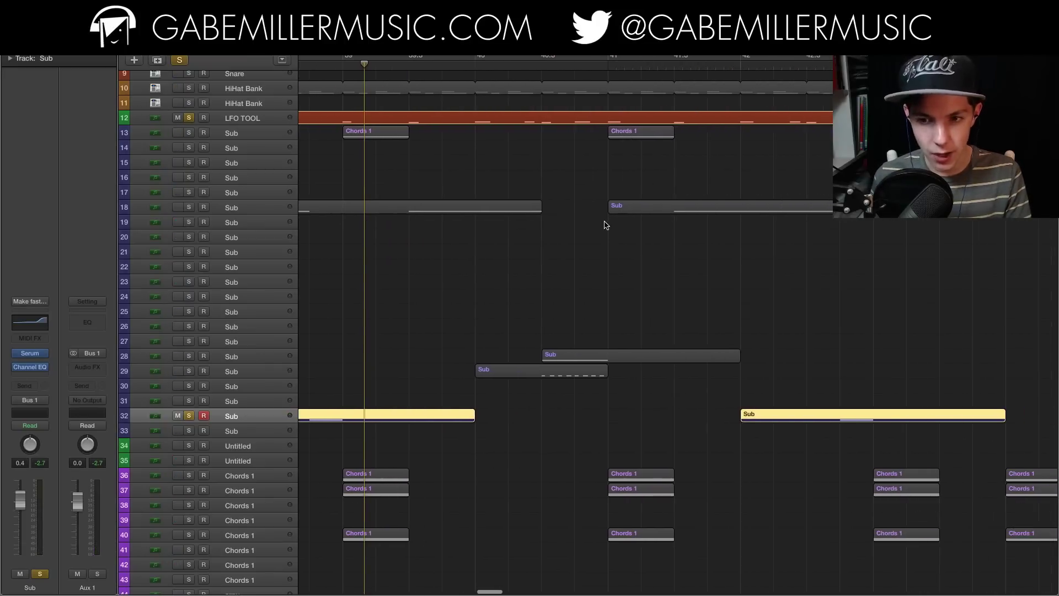
scroll(596, 253, left, 8)
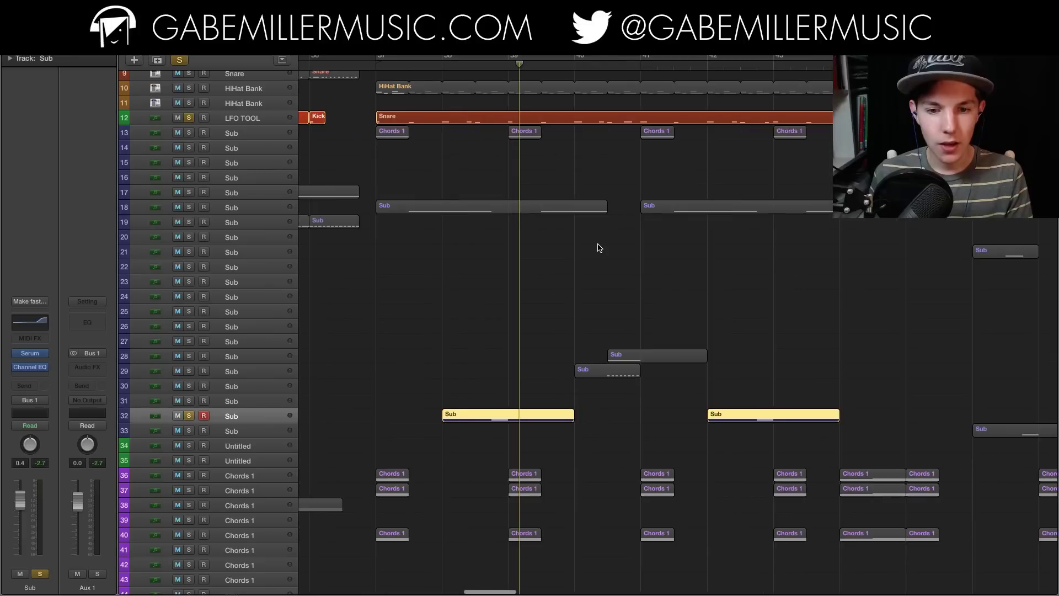
key(super+Left)
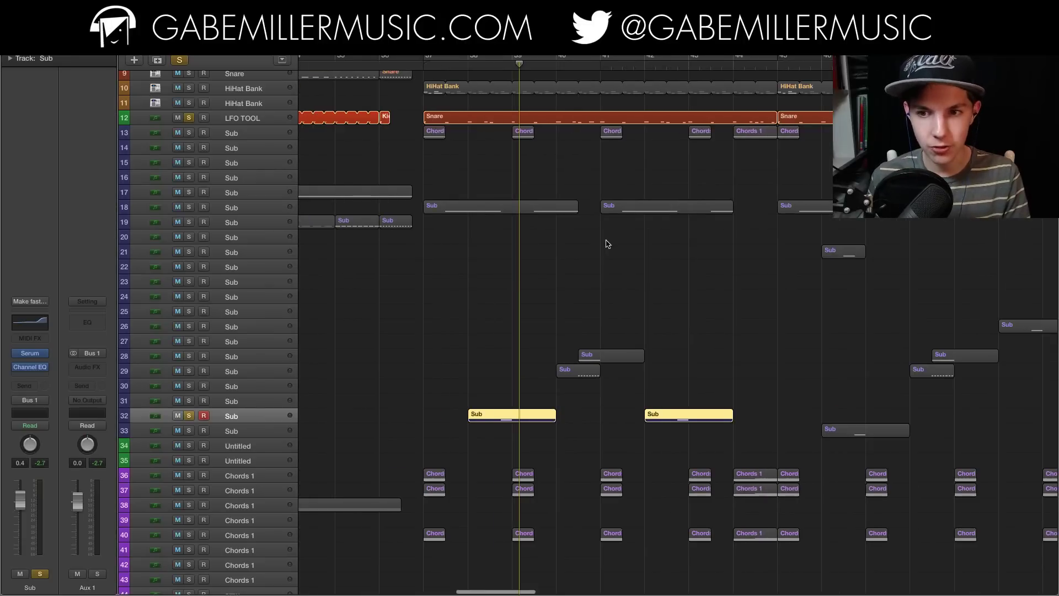
scroll(607, 243, right, 8)
click(188, 118)
click(189, 118)
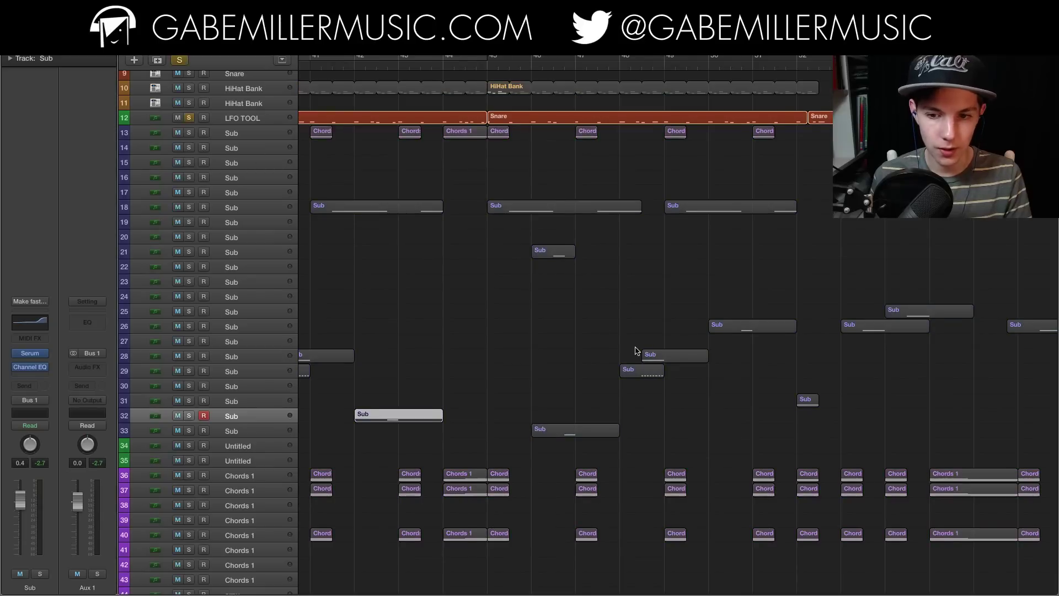
scroll(596, 356, right, 4)
click(188, 431)
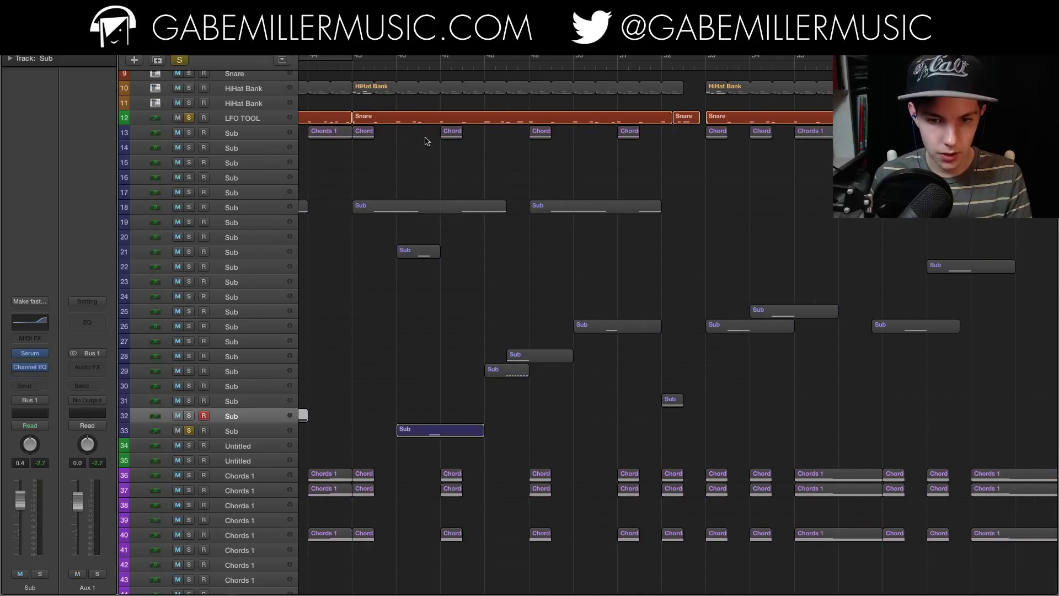
click(428, 63)
click(430, 63)
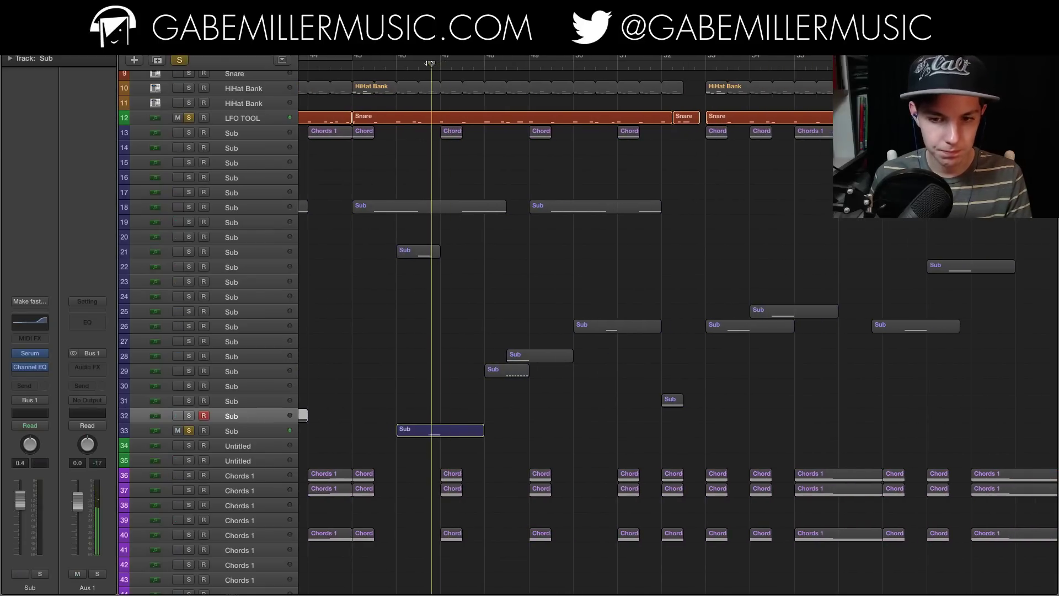
Step: Clear all solos while the drop plays and deselect the Sub regions on track 32
click(180, 59)
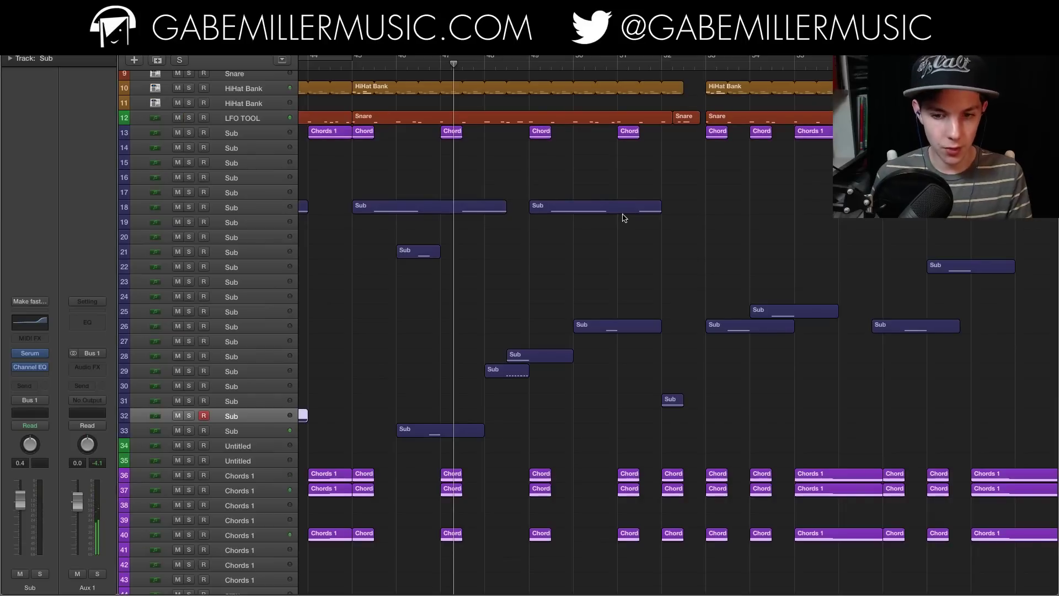
scroll(623, 220, down, 5)
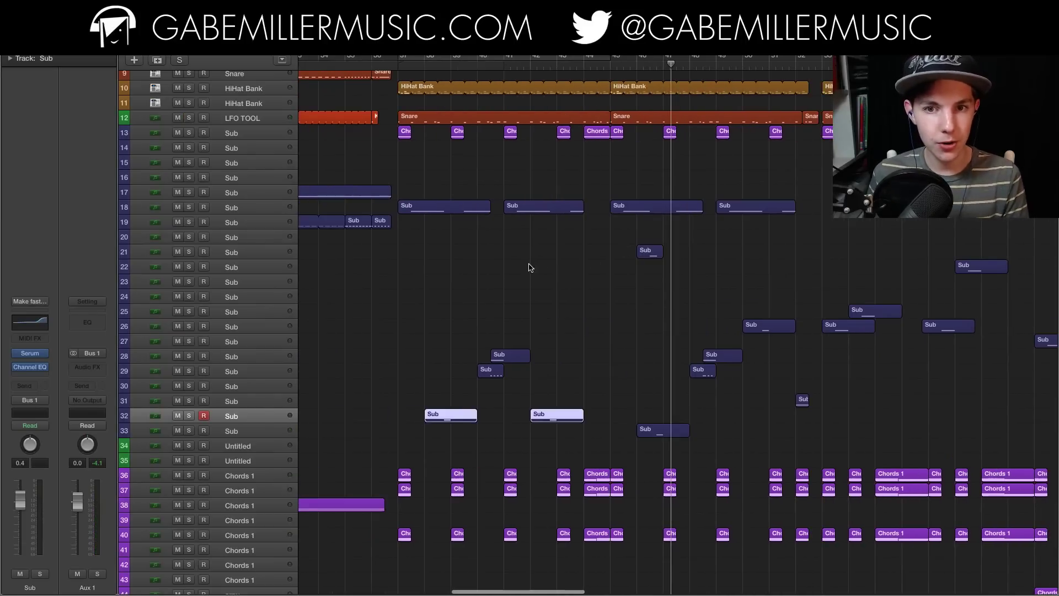
click(529, 267)
Step: Play the drop from bar 37 with all tracks sounding and follow the drum, Sub and chord regions
scroll(532, 259, down, 10)
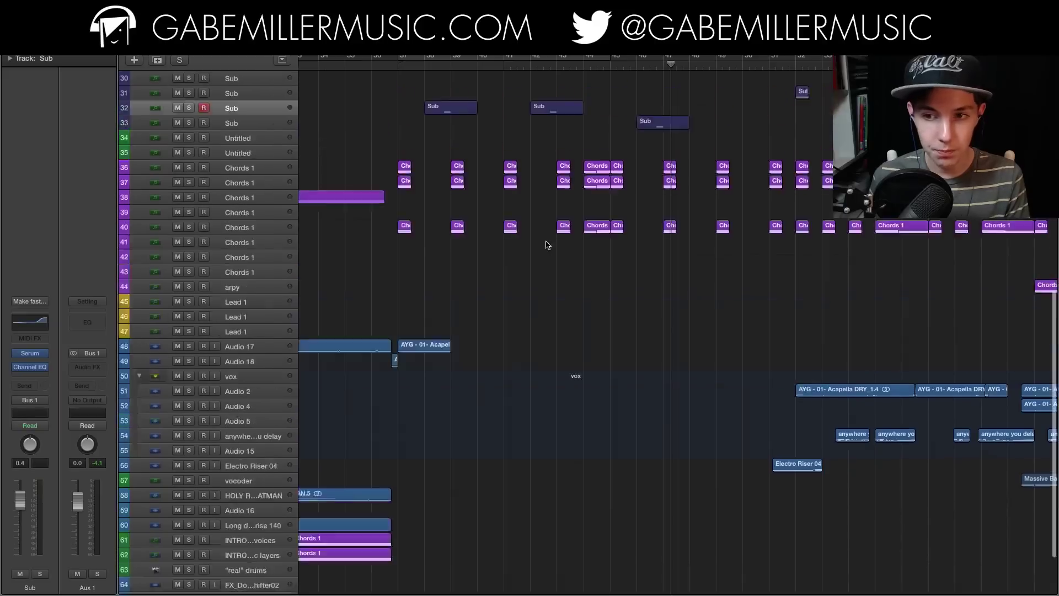
scroll(548, 245, up, 10)
scroll(401, 69, up, 3)
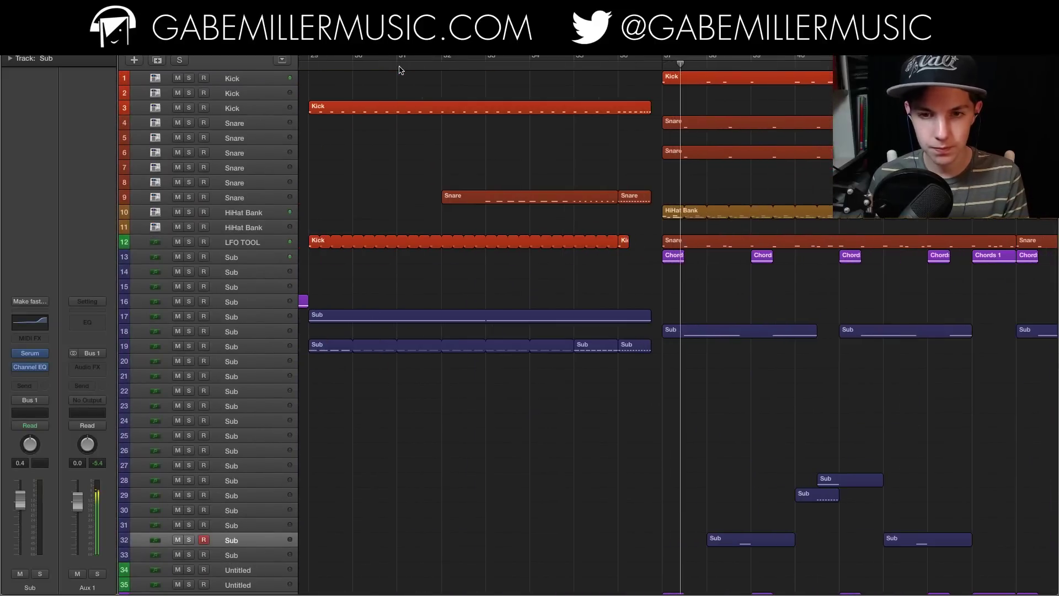
scroll(607, 274, right, 5)
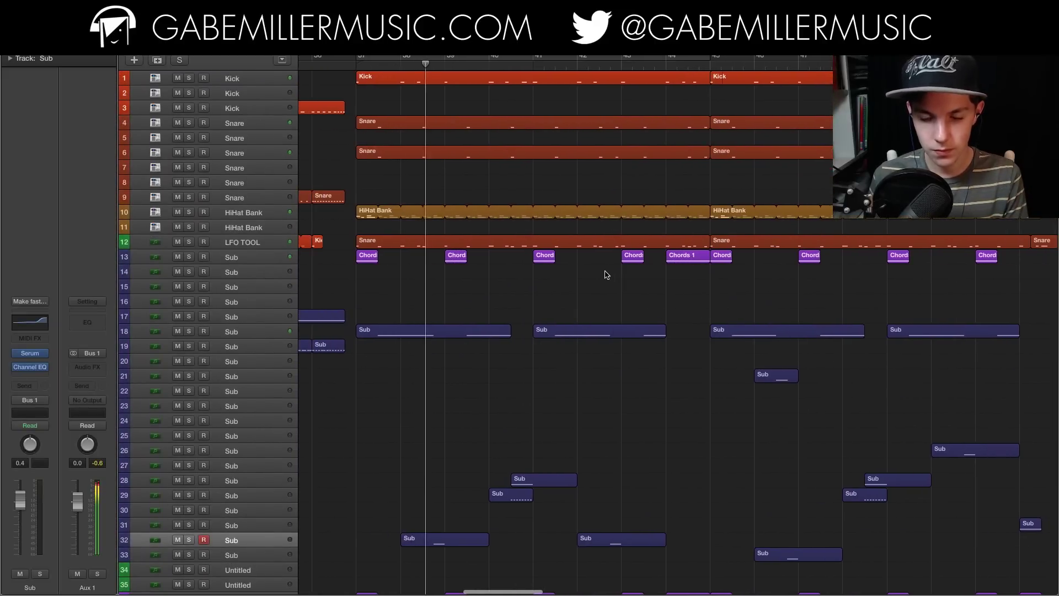
scroll(587, 274, down, 5)
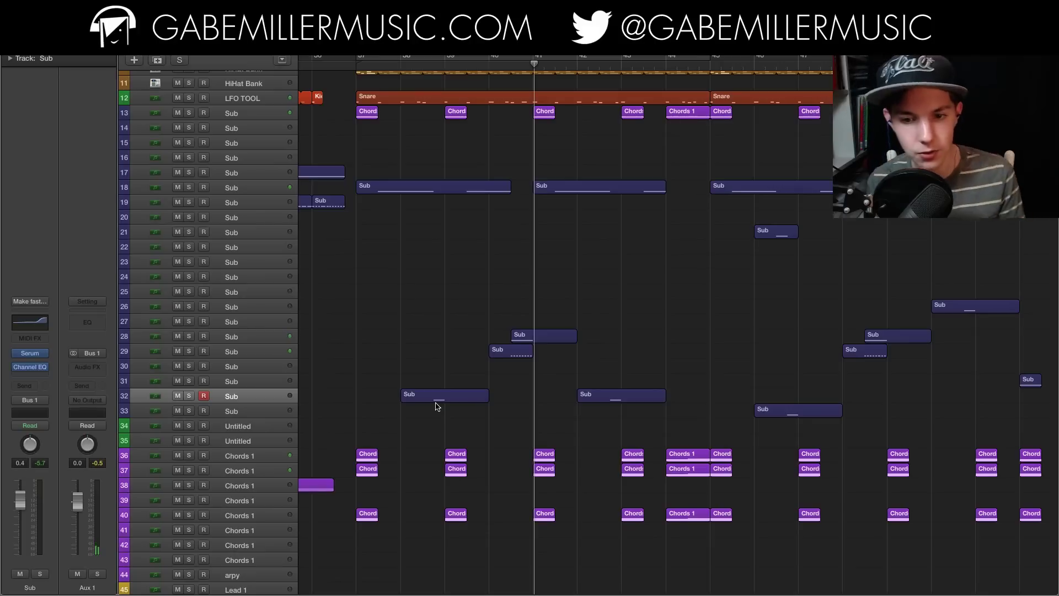
Step: Move the playhead to bar 42, where track 32's second Sub region starts, and look over the drop's following bars
key(super+Right)
scroll(452, 399, right, 5)
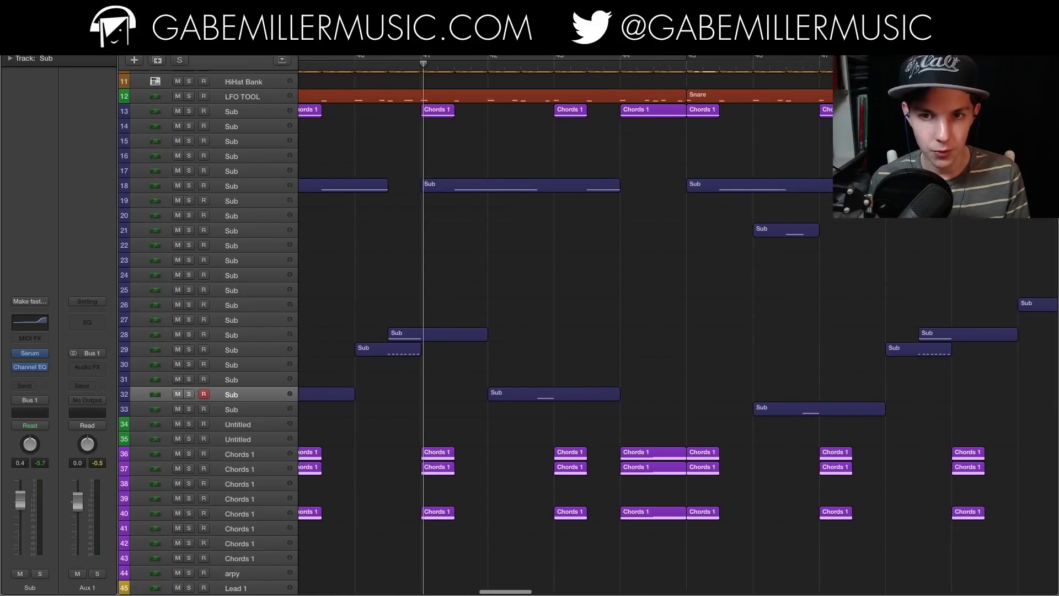
click(489, 68)
key(super+Left)
key(super+Left)
key(super+Left)
key(super+Left)
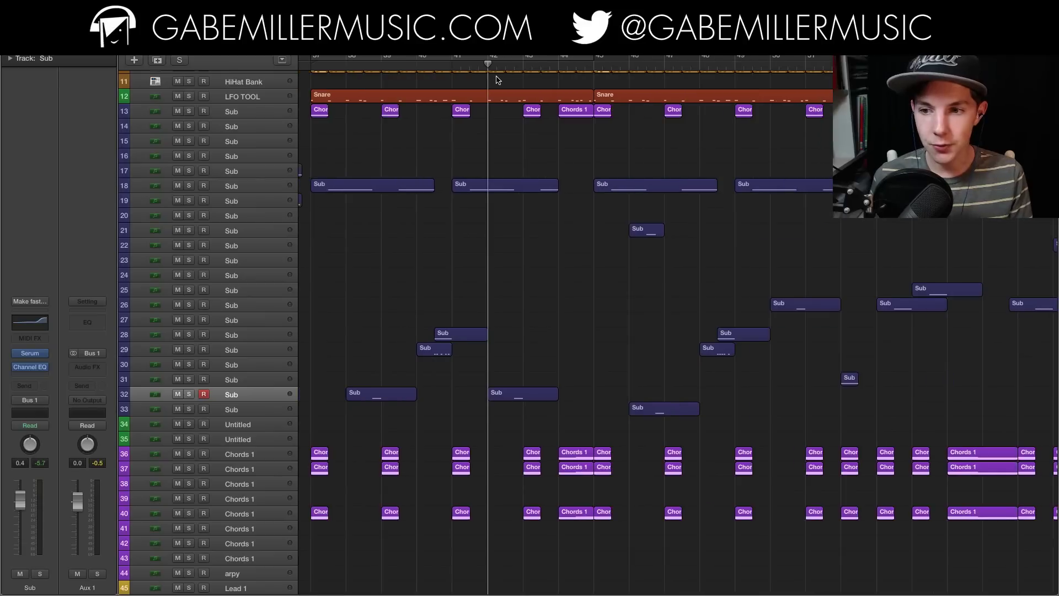
key(super+Left)
key(super+Left)
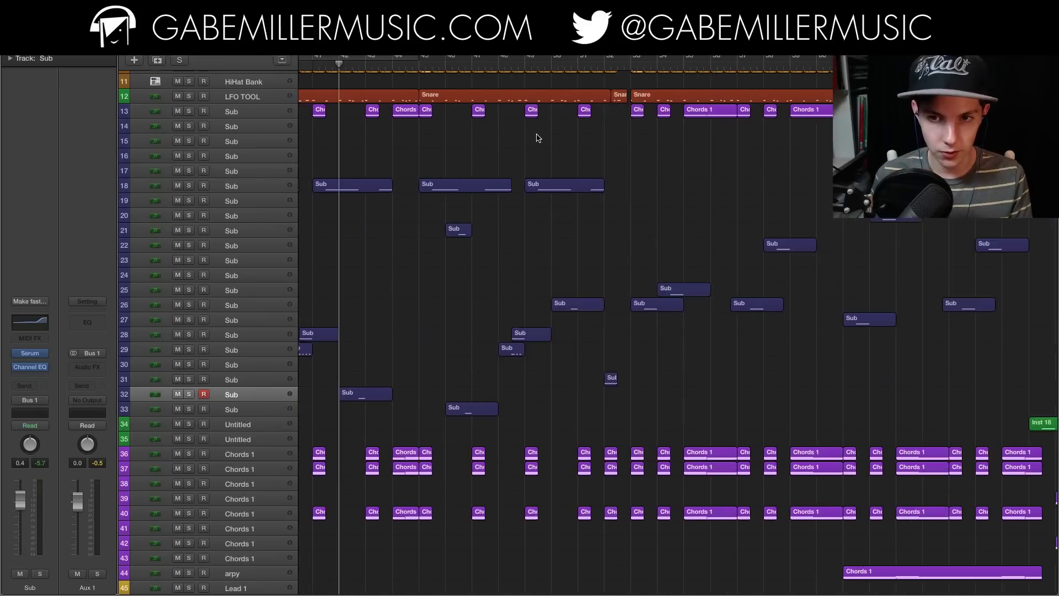
Step: Move the playhead to bar 96 in the second drop and play its Sub and chord layers from there
scroll(538, 138, right, 10)
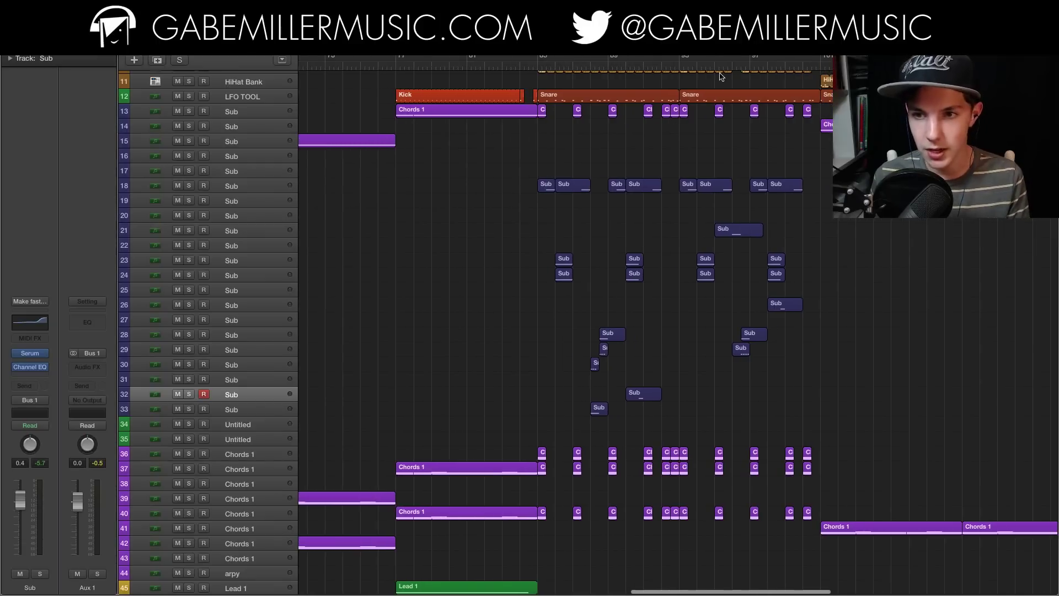
click(731, 69)
key(super+Right)
key(super+Right)
key(super+Right)
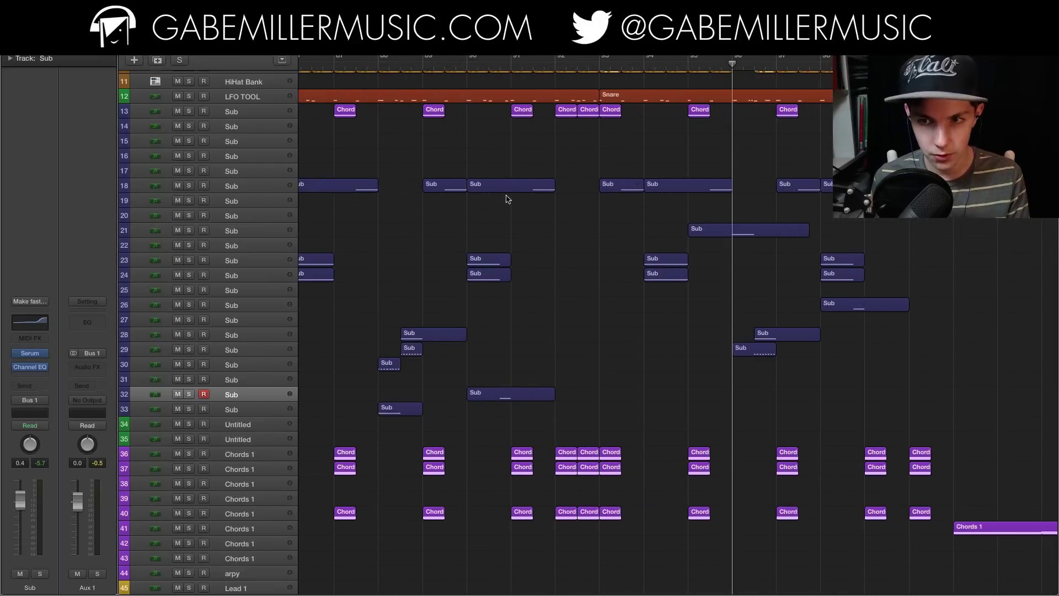
key(space)
key(space)
Step: Select the Sub on track 21, view its Serum patch Some sorta Yoi during playback, and hide the plug-in window
click(255, 236)
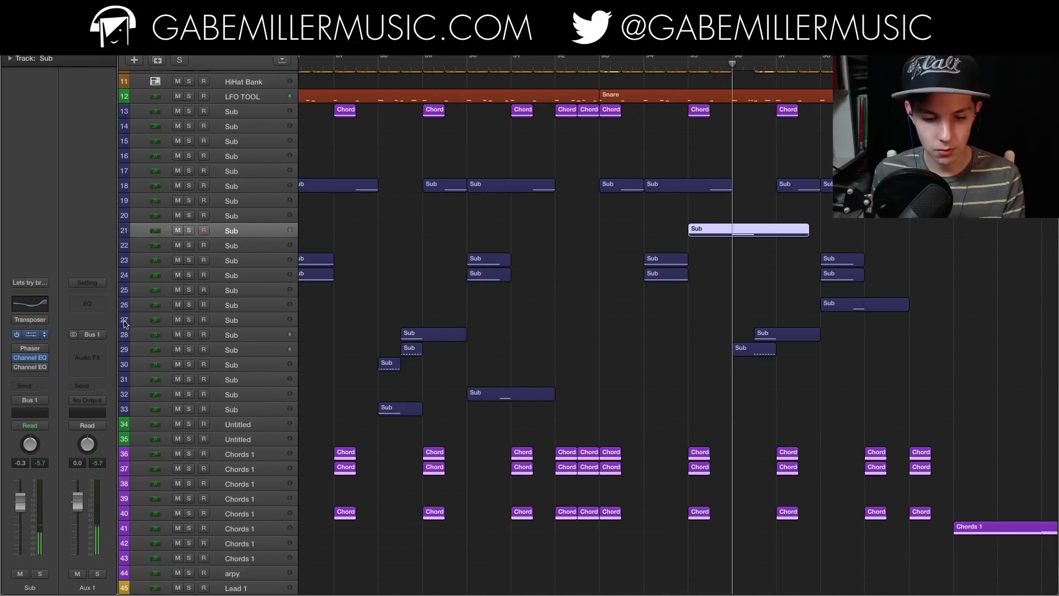
key(v)
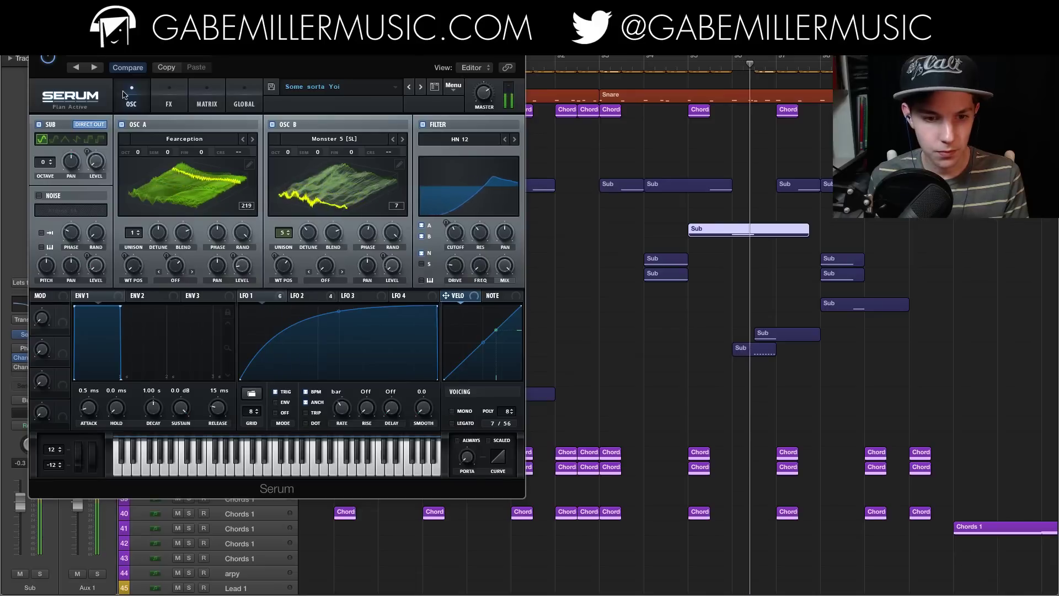
key(v)
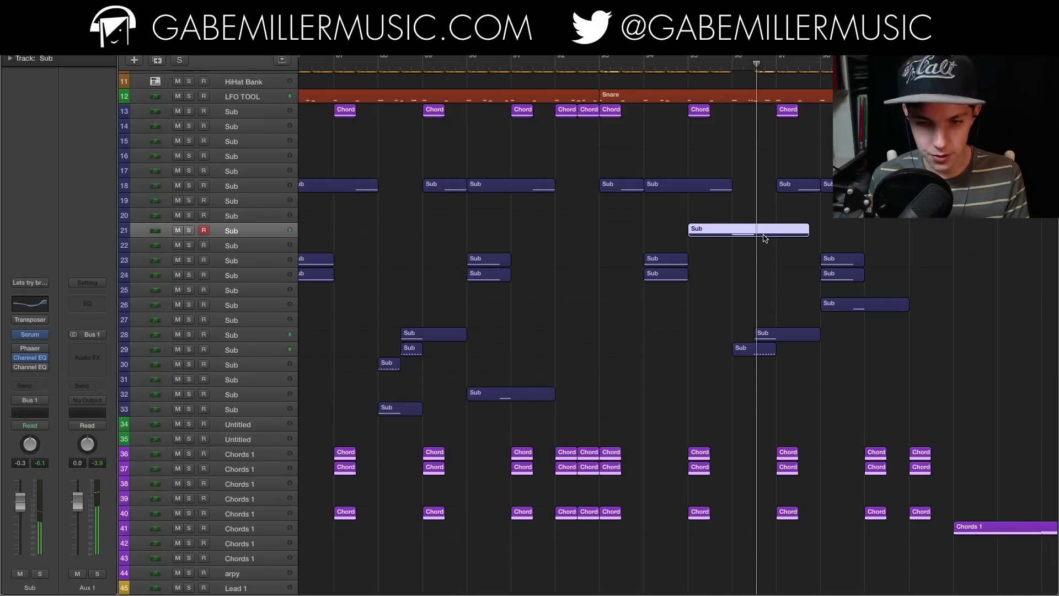
Step: Examine track 21's bar 46 Sub region and its Pitch Bend curve in the Piano Roll, then close the editor and deselect the region
double_click(764, 234)
click(277, 433)
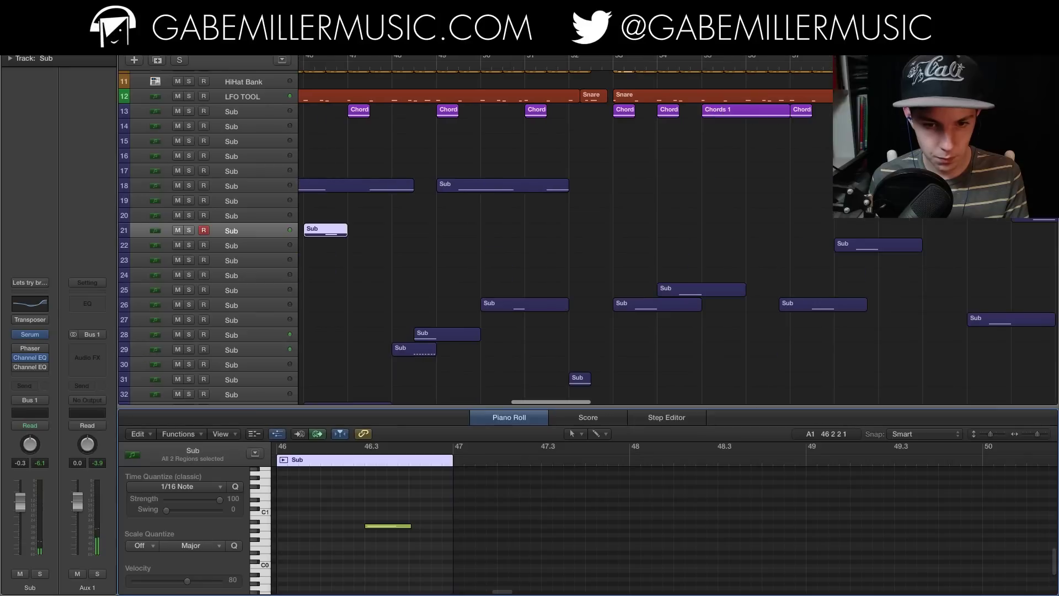
key(space)
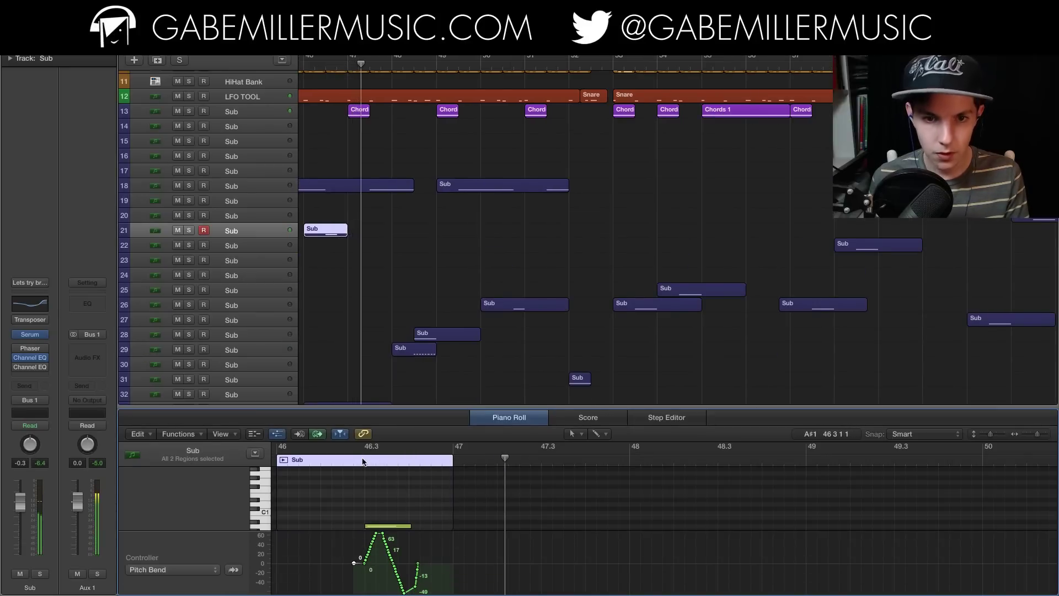
key(e)
click(396, 272)
key(super+Left)
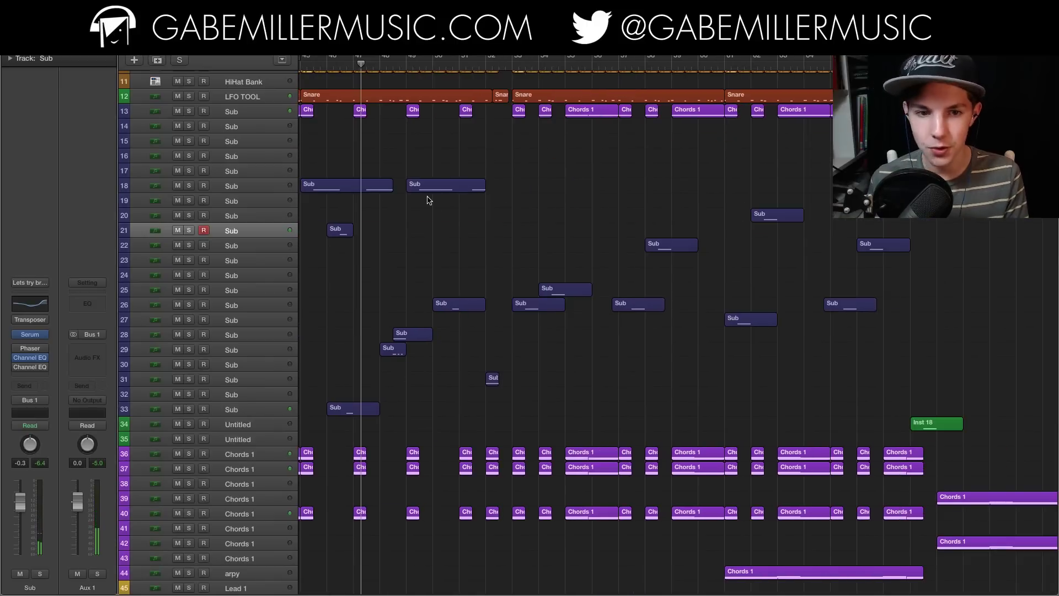
Step: Play from bar 62, where track 20's Sub region starts, and look over the whole arrangement's Sub and chord regions
scroll(468, 207, right, 3)
click(664, 74)
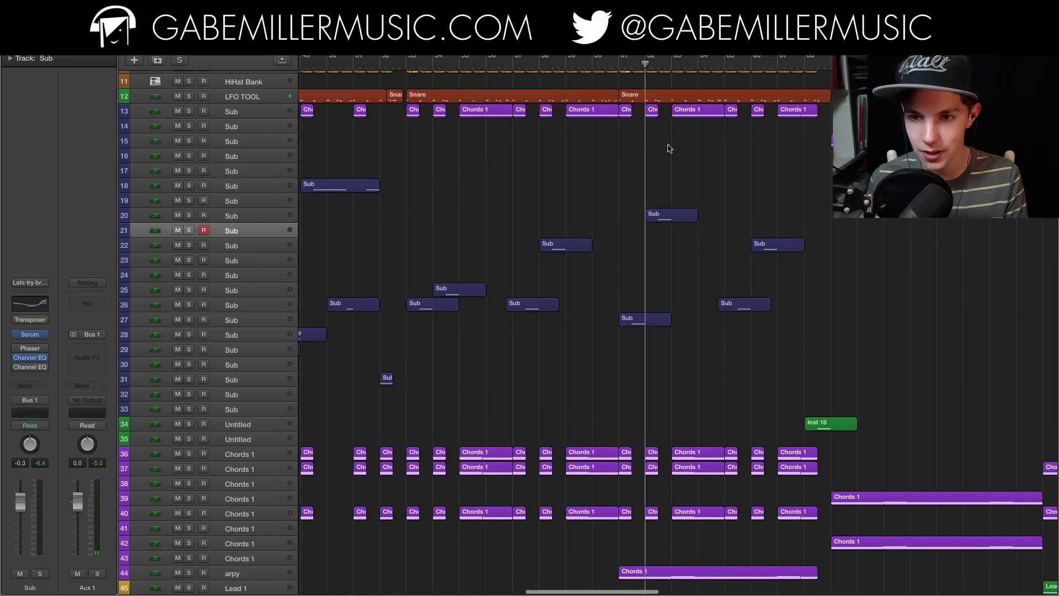
scroll(610, 220, left, 1)
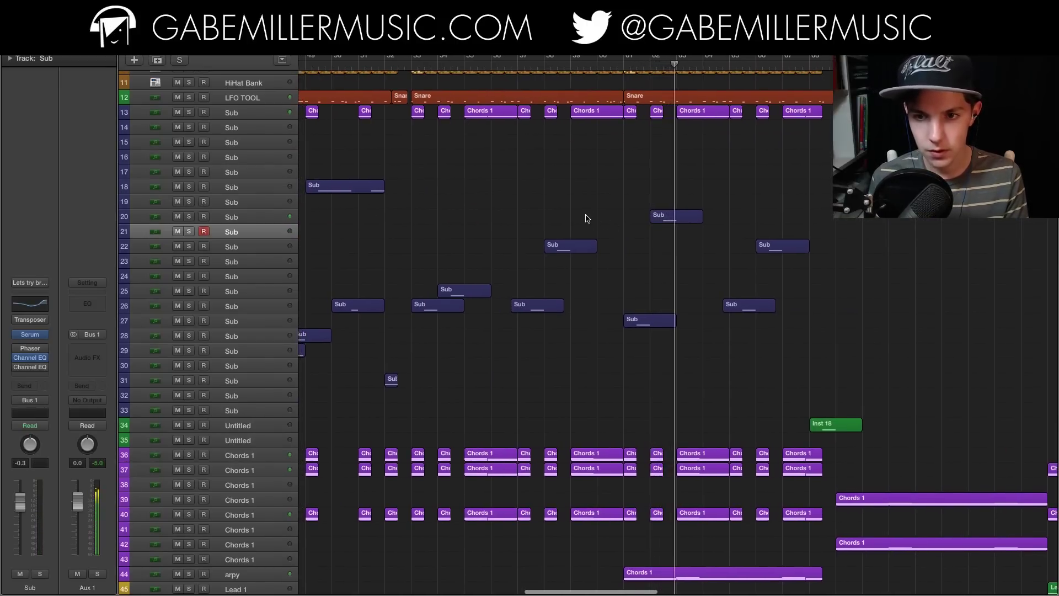
scroll(588, 217, left, 5)
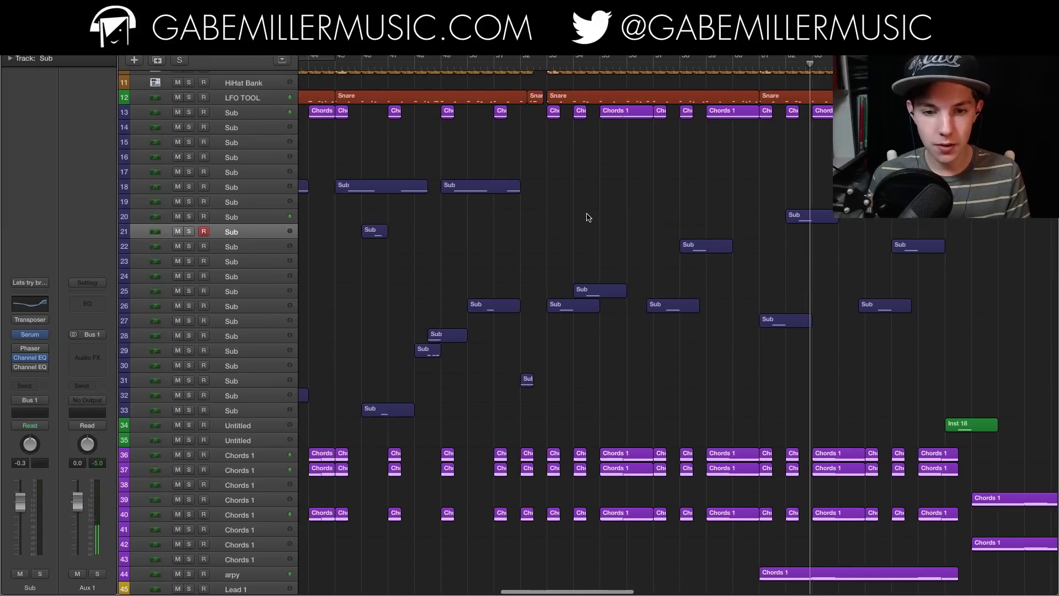
key(super+Left)
key(super+Left)
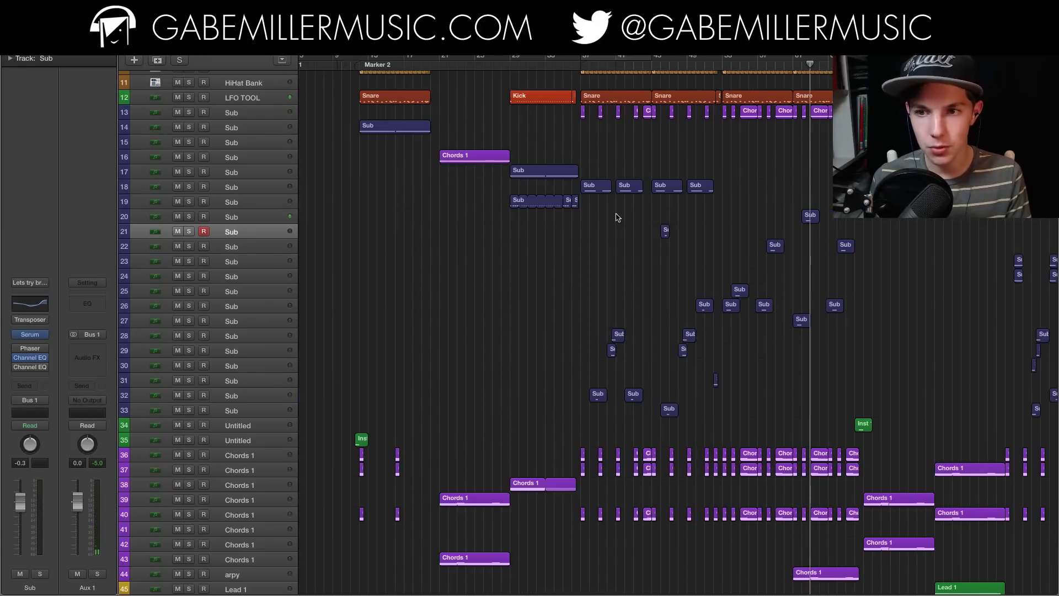
key(super+Right)
key(super+Right)
Step: Play the drop's second half from bar 53 with all tracks sounding and follow the drum, Sub and chord regions
scroll(531, 148, up, 5)
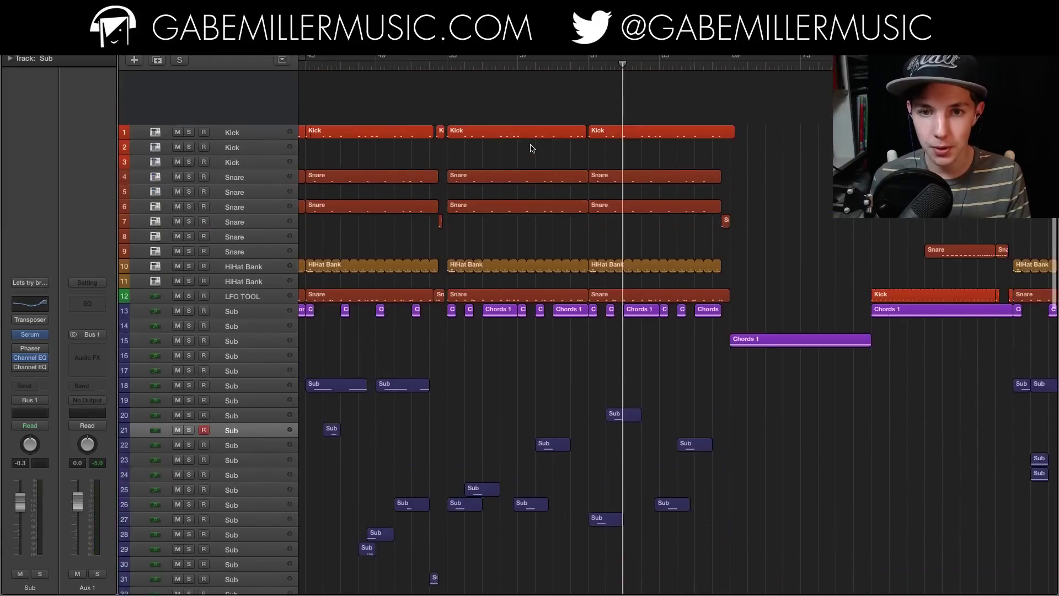
scroll(531, 148, down, 3)
scroll(533, 299, down, 10)
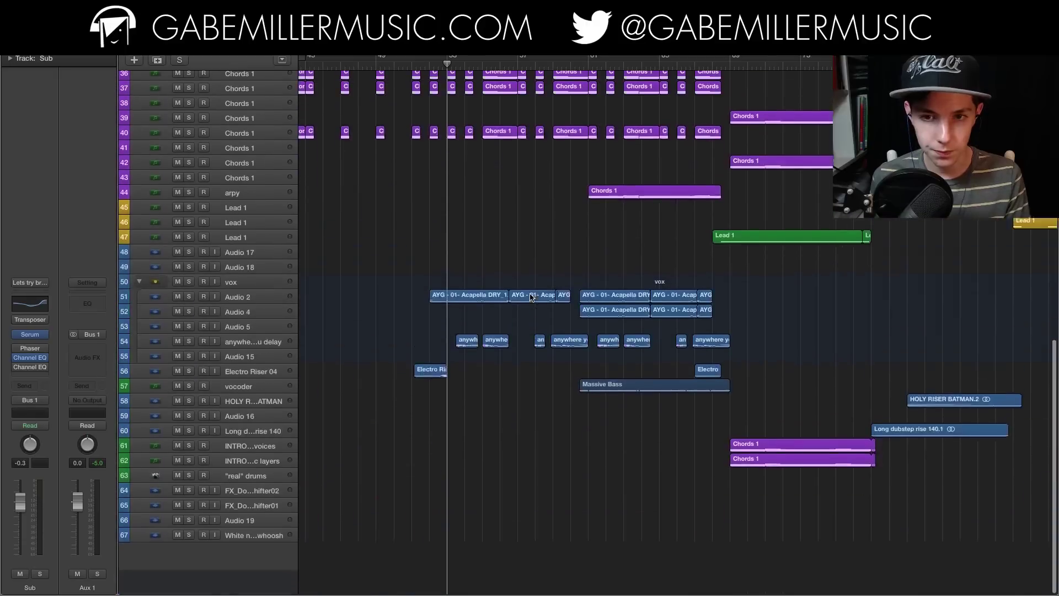
scroll(532, 276, up, 10)
key(space)
key(super+Right)
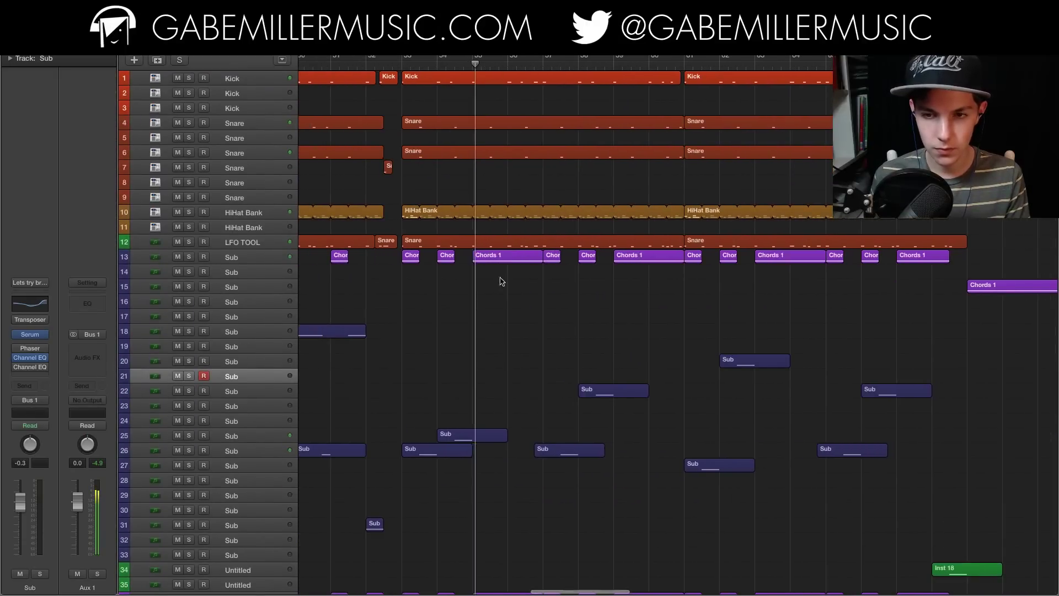
scroll(499, 293, down, 5)
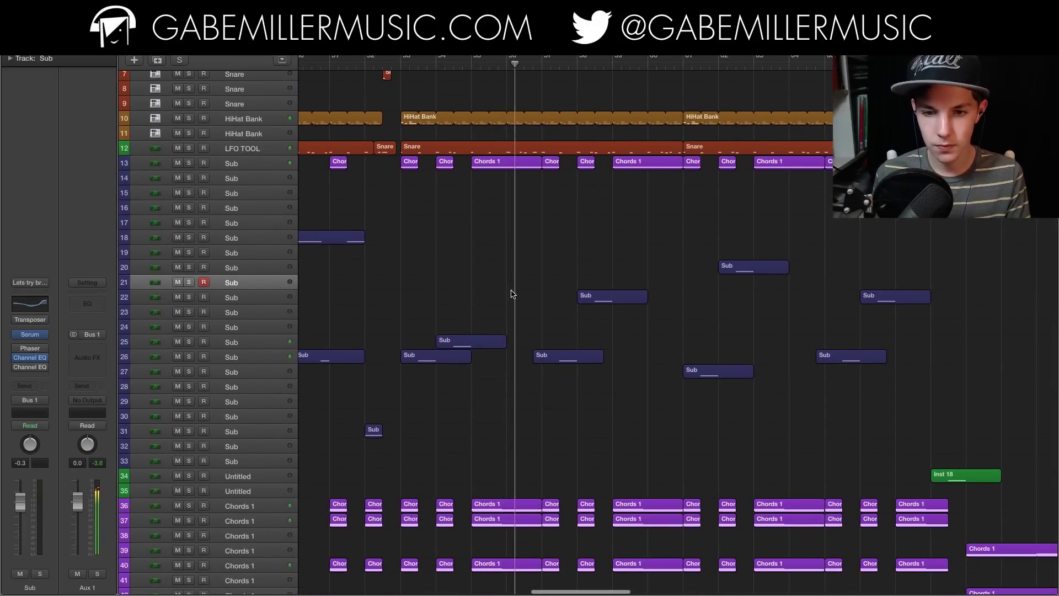
scroll(508, 298, down, 4)
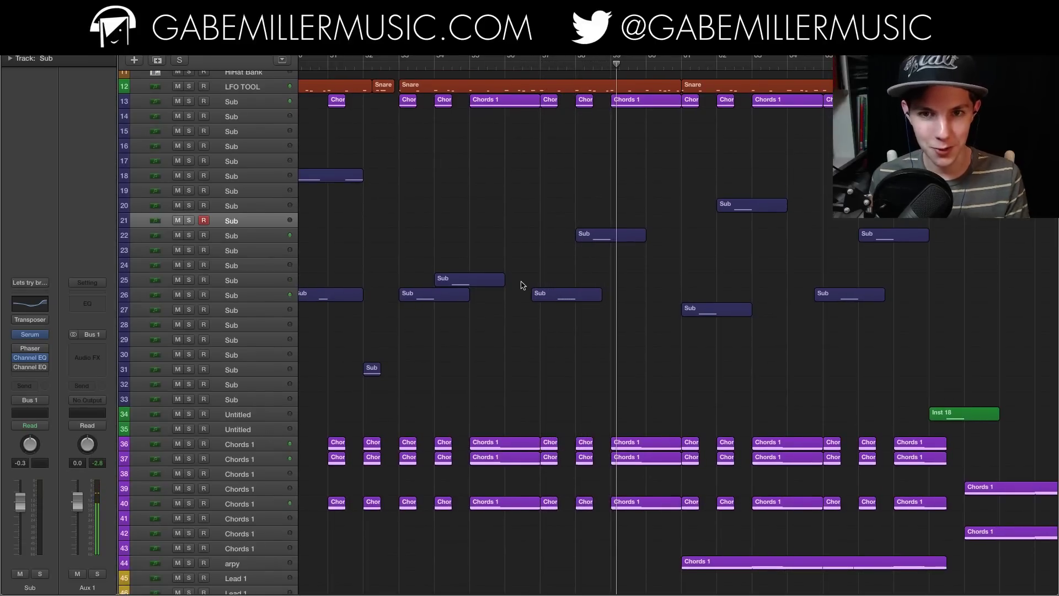
Step: Return the playhead to bar 53 and select the vox stack, Audio 2 and Audio 4 in turn to inspect their channel strips
scroll(444, 184, down, 9)
click(396, 65)
key(super+Right)
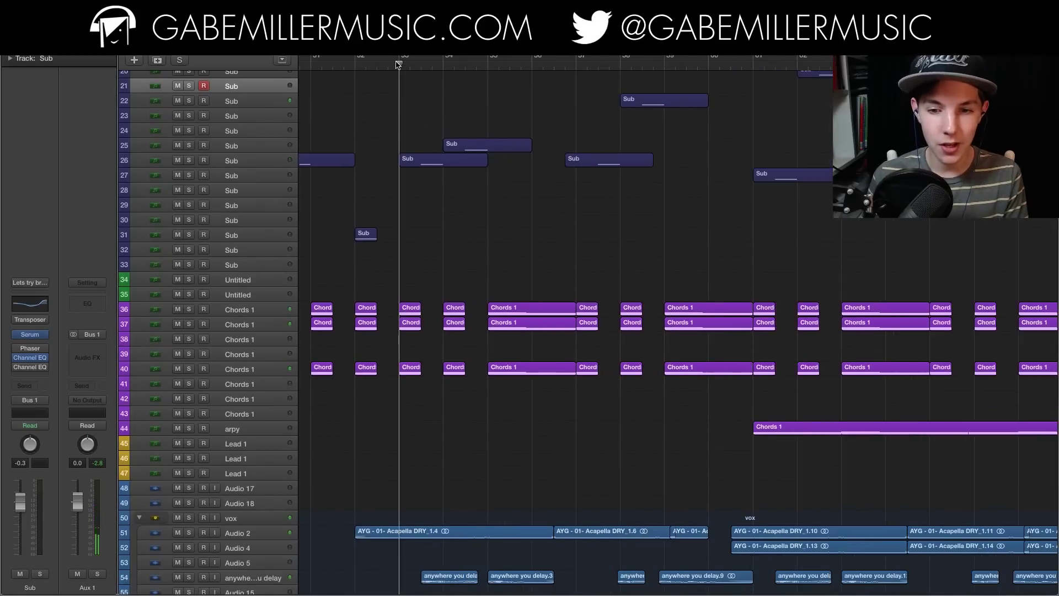
scroll(455, 151, down, 8)
scroll(265, 259, down, 2)
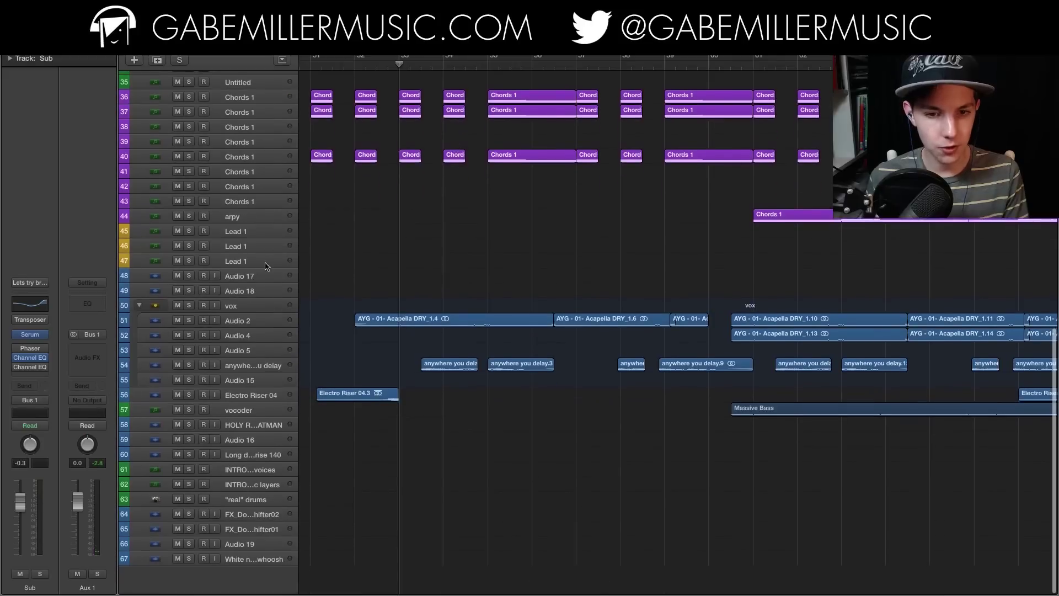
click(259, 307)
click(265, 323)
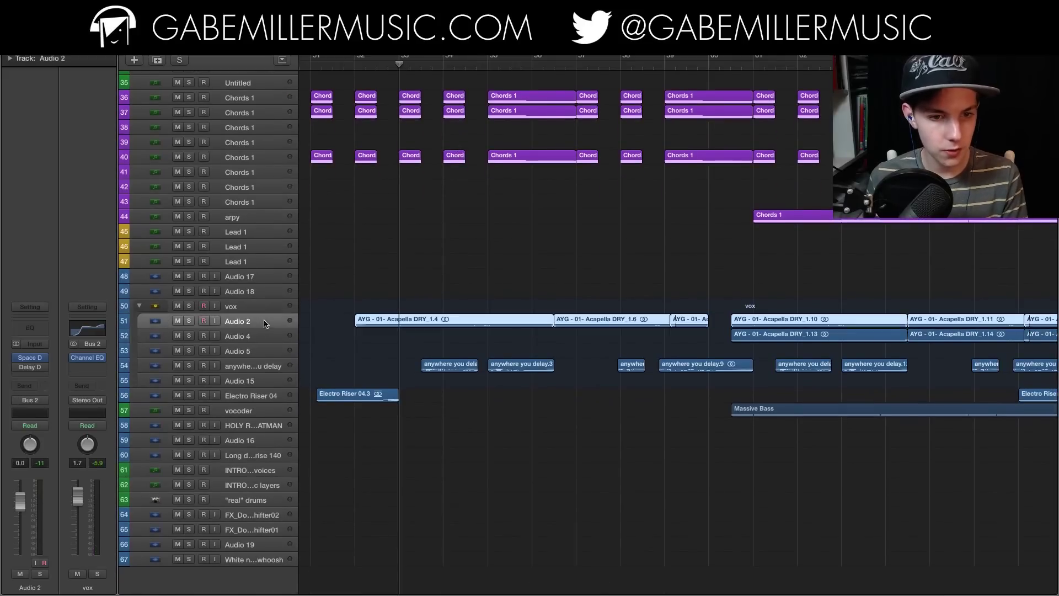
click(261, 337)
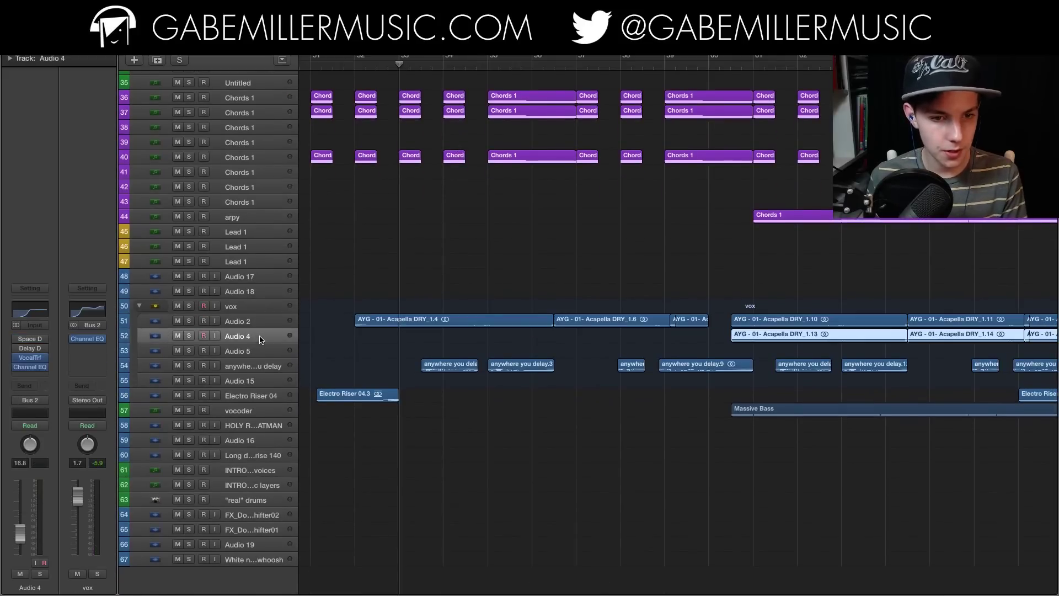
Step: Solo the vox stack and play the vocals from bar 53
click(263, 308)
click(188, 306)
key(space)
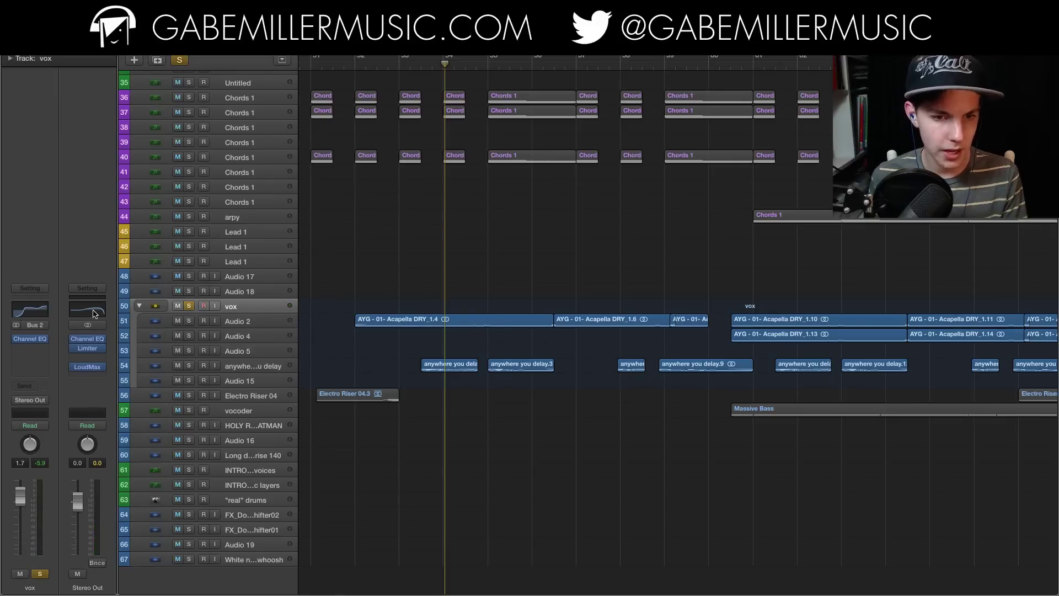
Step: Select Audio 2 to inspect its Space D and Delay D inserts, then unsolo the vox stack
click(262, 326)
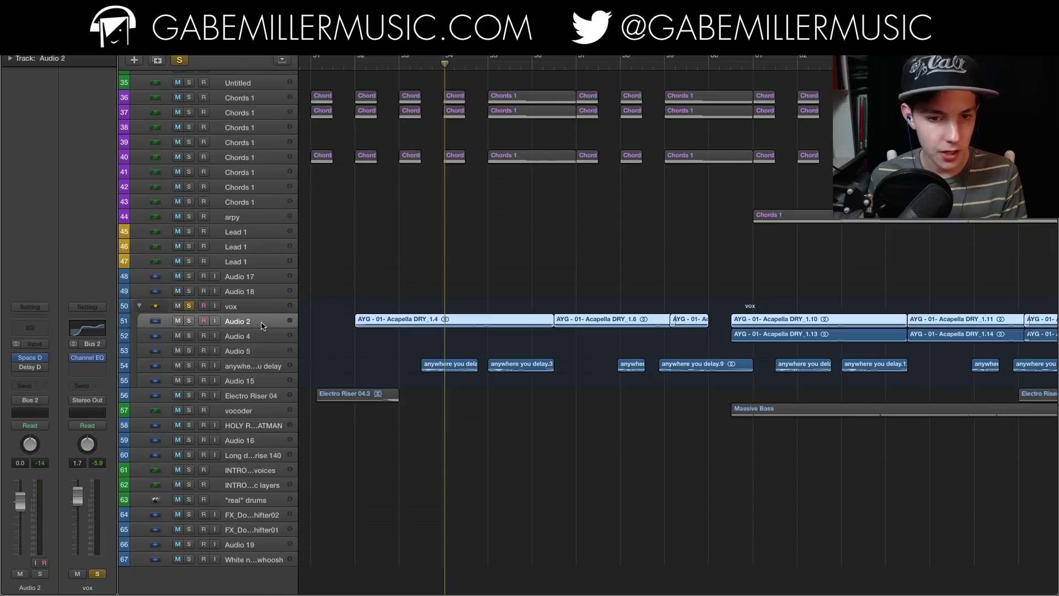
mouse_move(34, 358)
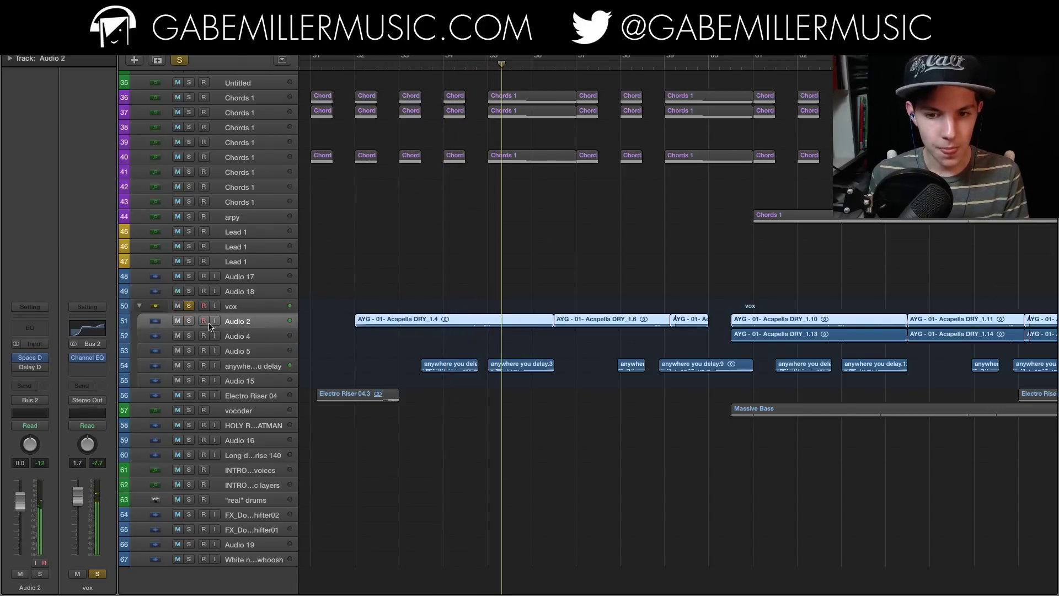
click(189, 306)
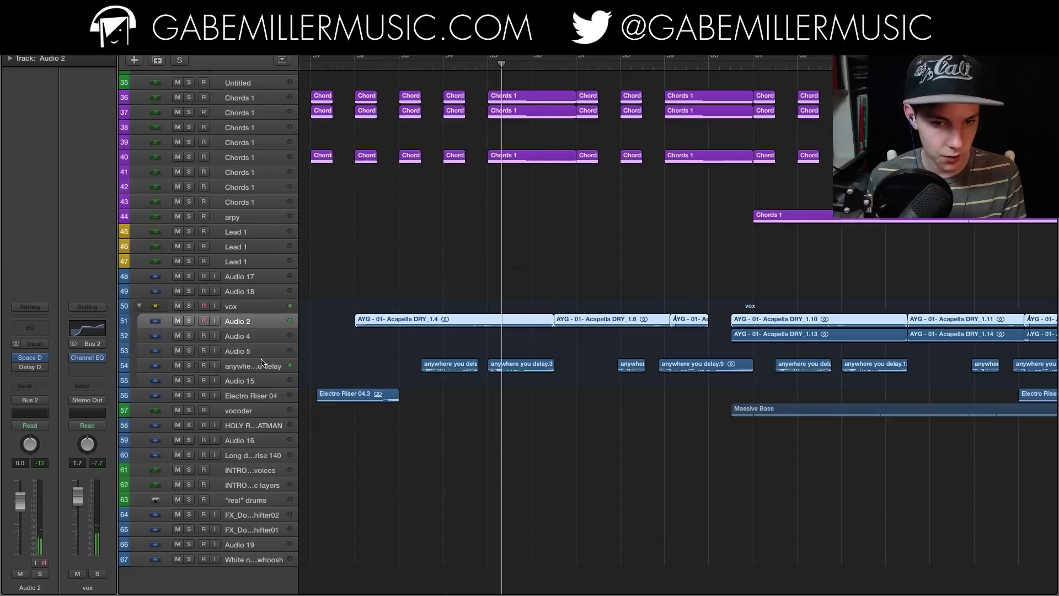
Step: Solo the anywhere you delay track and play it from the start of its first region in the middle of bar 53
click(242, 367)
click(189, 365)
scroll(492, 272, up, 5)
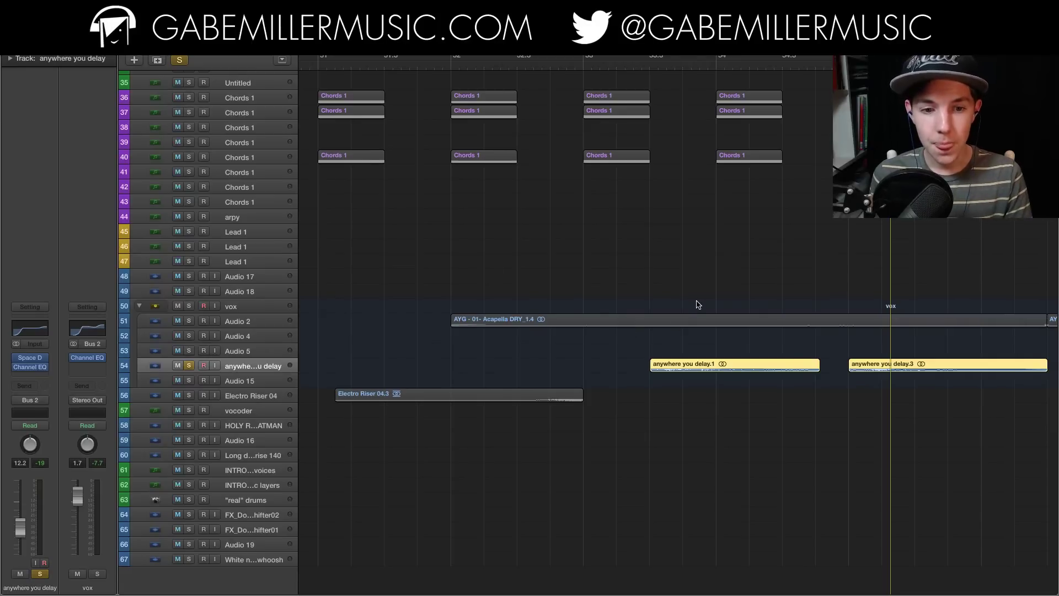
key(super+Left)
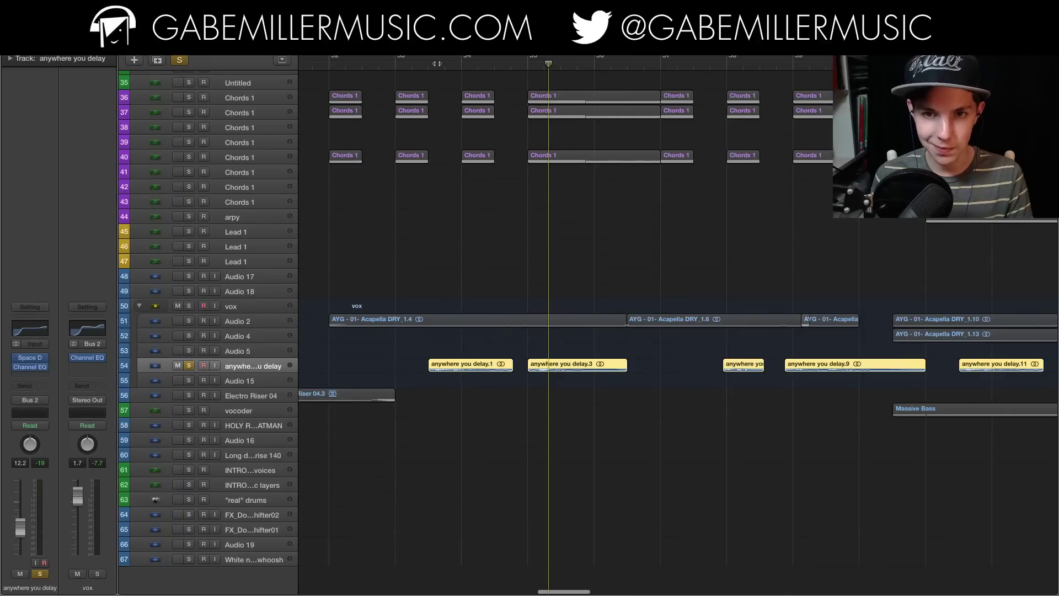
click(445, 63)
click(429, 64)
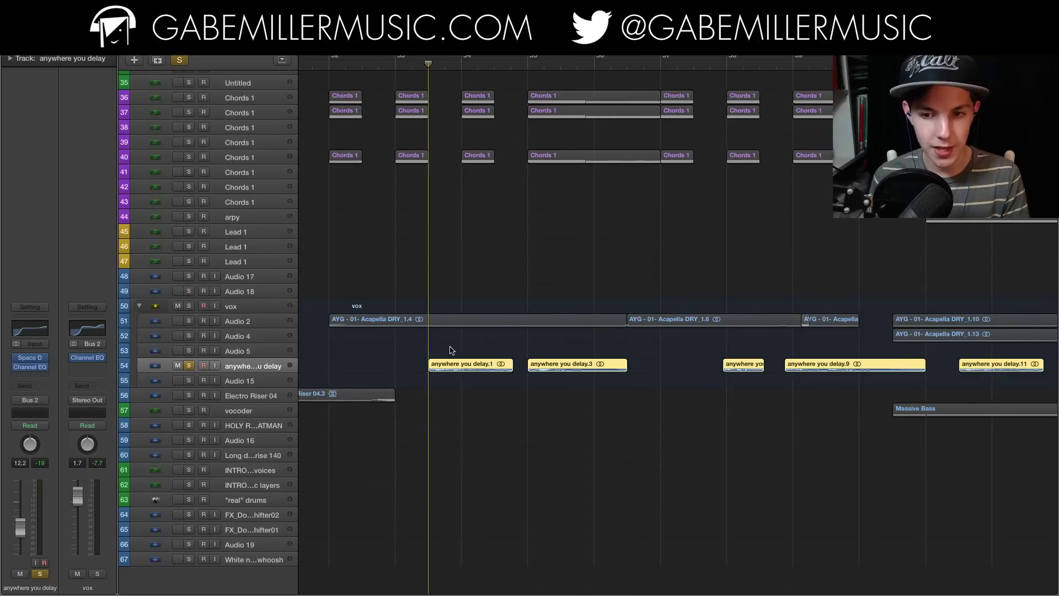
key(super+Right)
key(space)
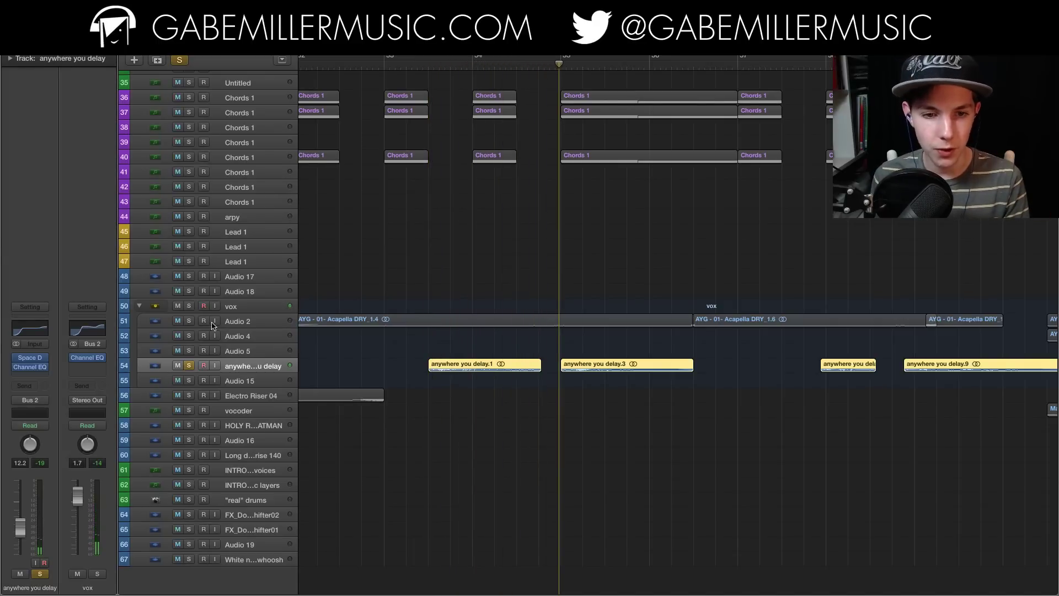
Step: Solo Audio 2 alongside the anywhere you delay track and play both vocal layers from bar 52
click(190, 321)
scroll(493, 269, left, 3)
click(367, 64)
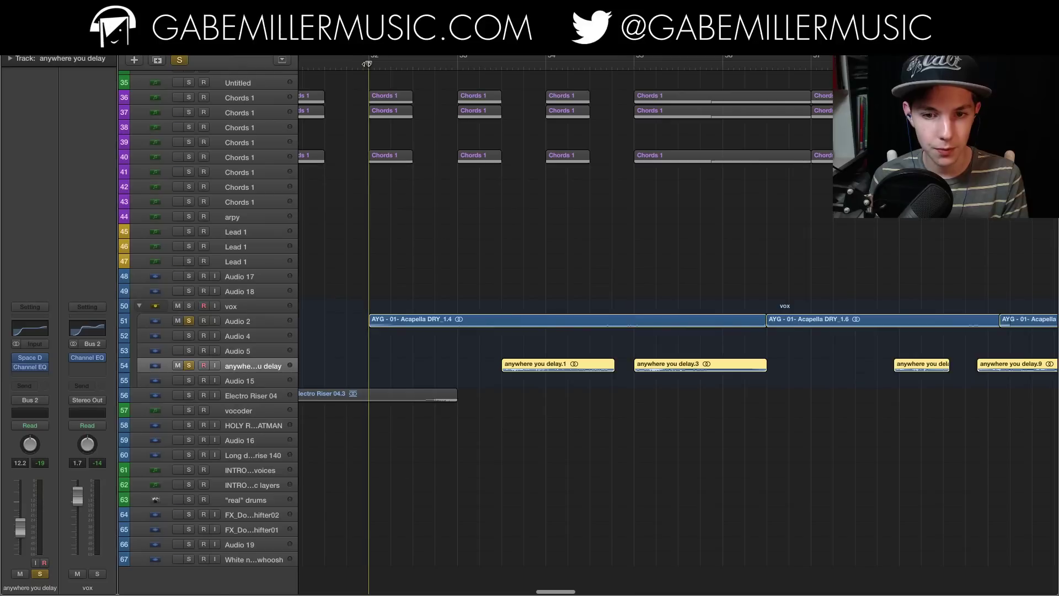
scroll(513, 226, right, 5)
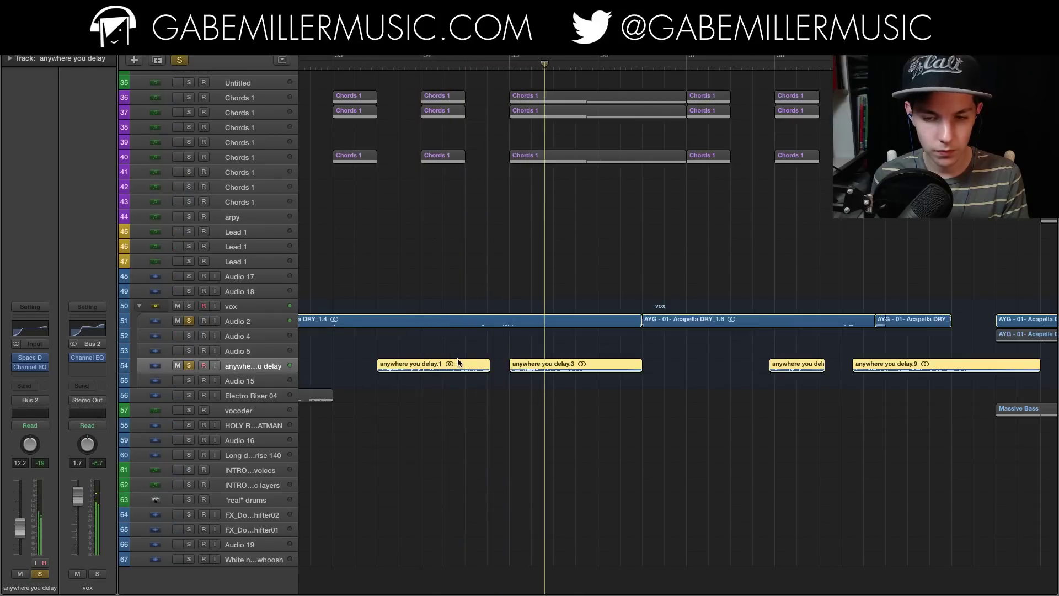
scroll(458, 361, right, 4)
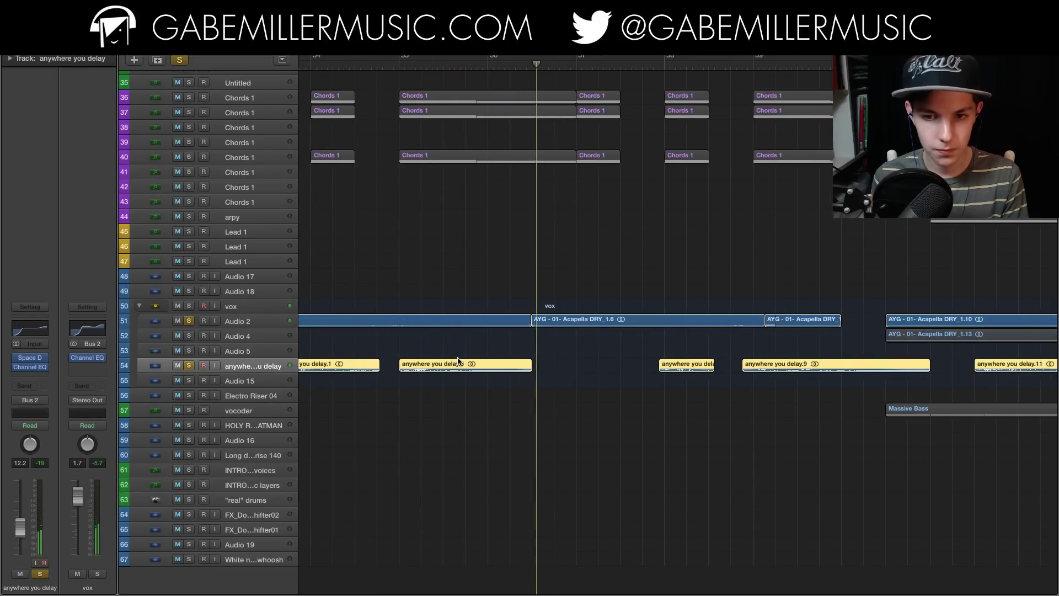
scroll(492, 351, right, 4)
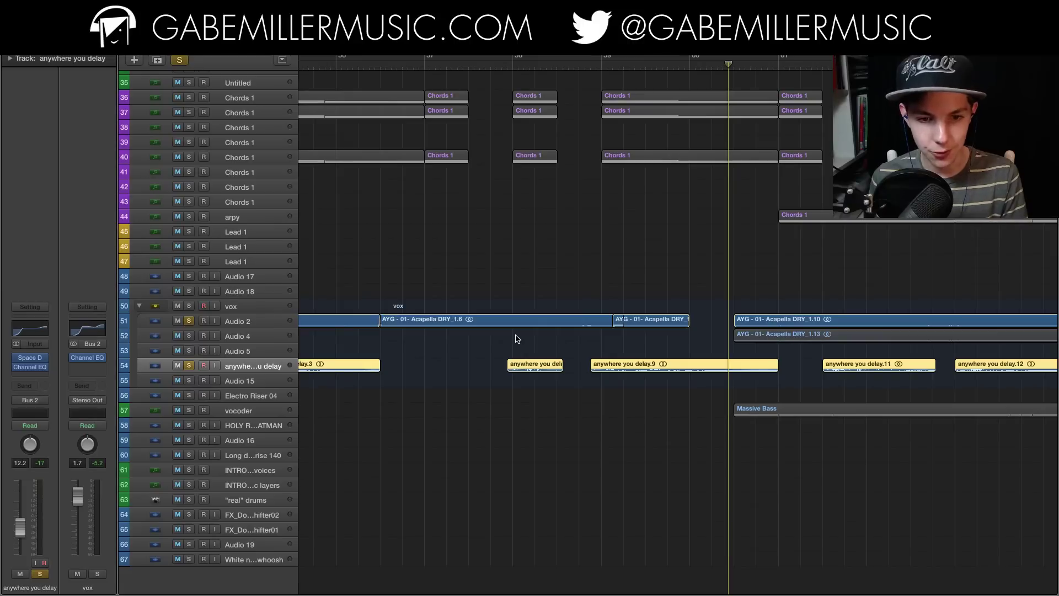
Step: Add Audio 4 to the soloed vocal tracks for the section around bar 61
key(super+Left)
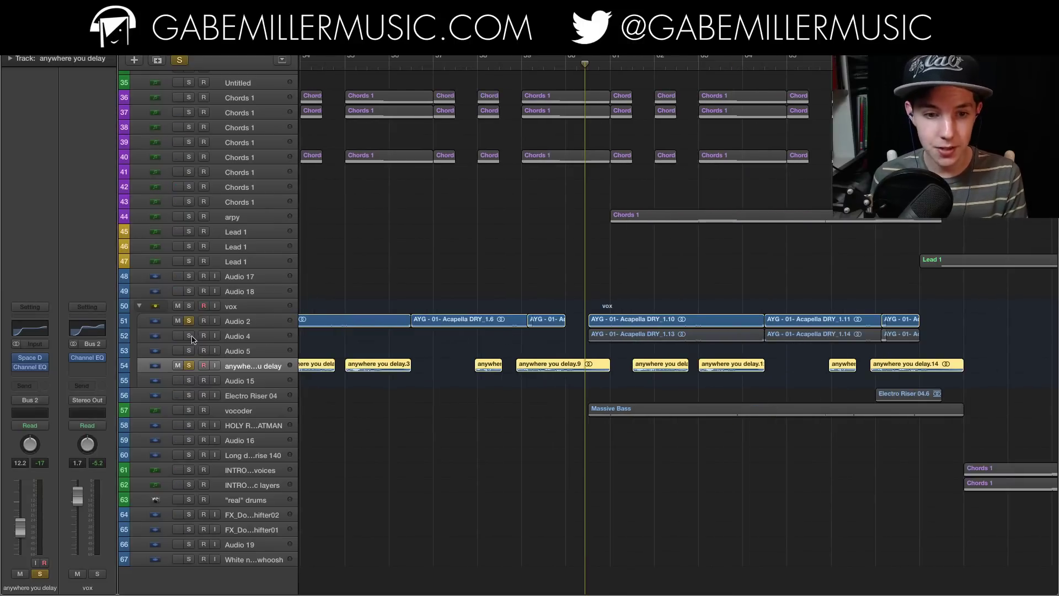
click(188, 335)
key(super+Right)
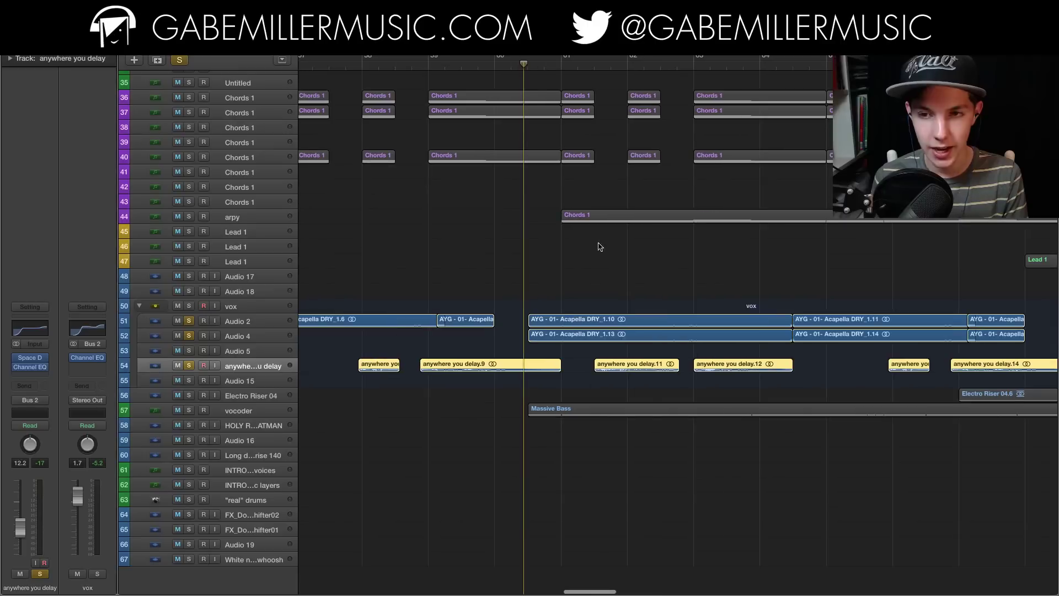
Step: Play the soloed vocal layers from the middle of bar 60, briefly unsoloing Audio 2 to compare without it
key(space)
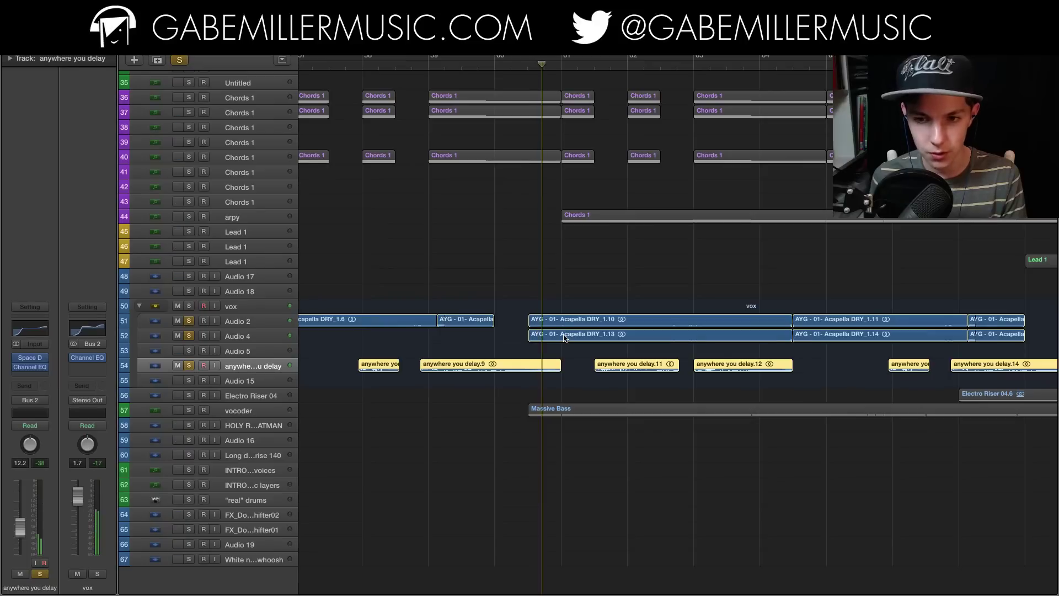
click(189, 320)
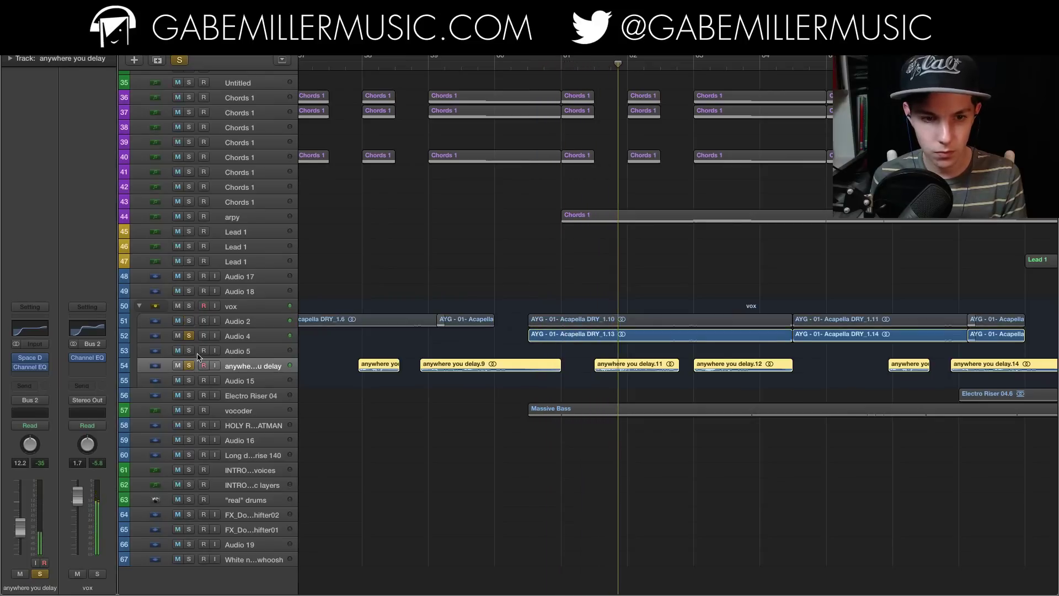
click(188, 321)
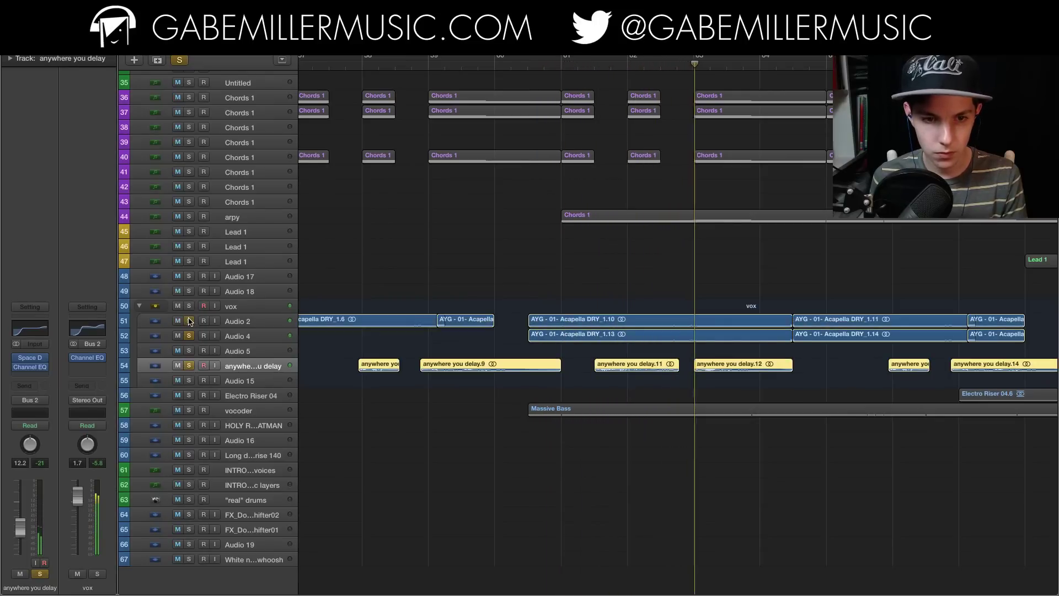
key(super+Left)
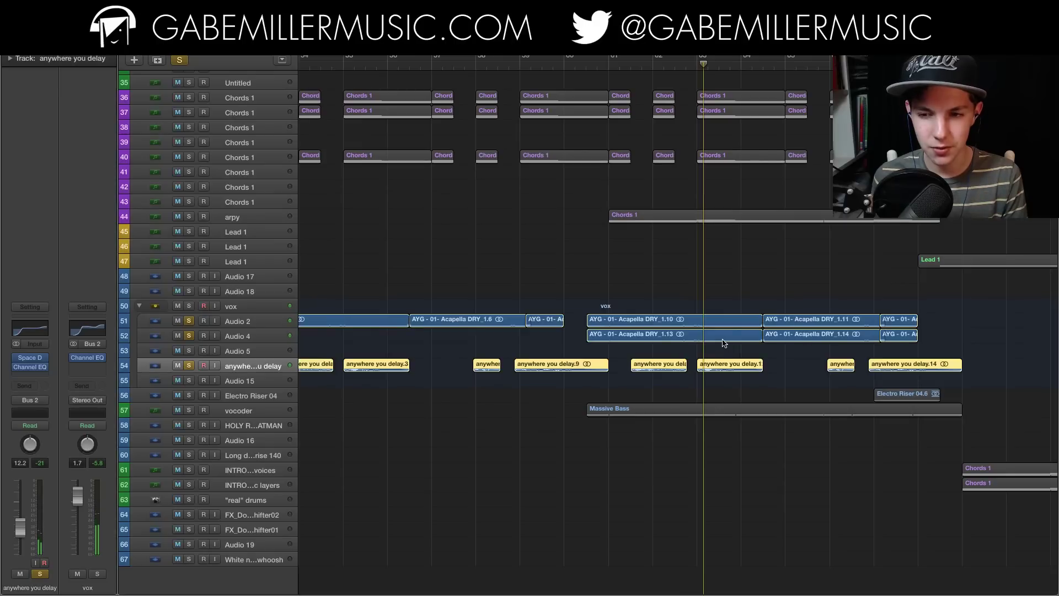
scroll(724, 343, right, 3)
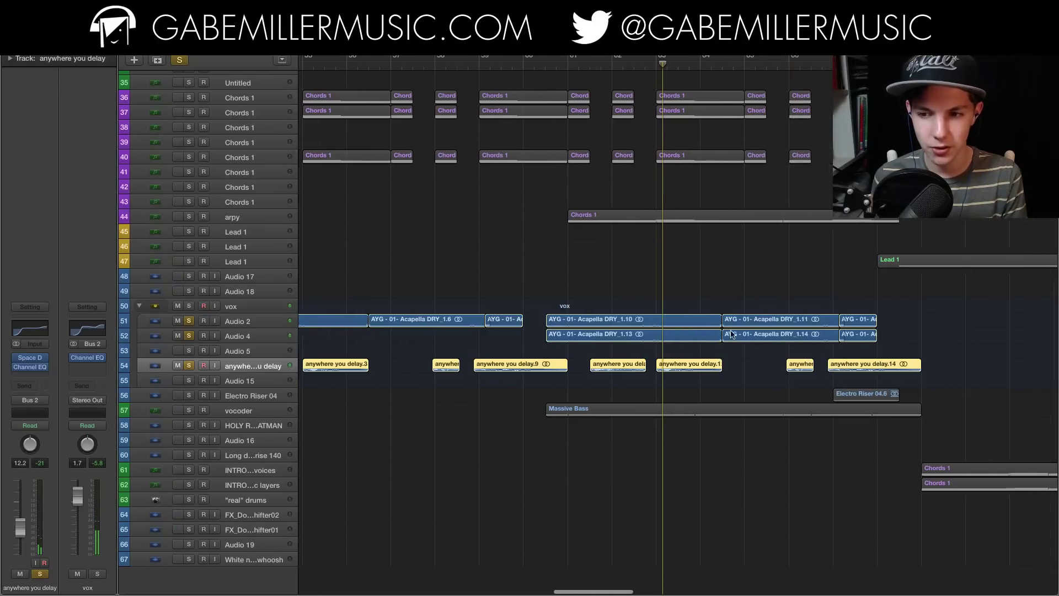
Step: Solo the vocoder track with the vocals, select it, and play from the start of its Massive Bass region
click(189, 410)
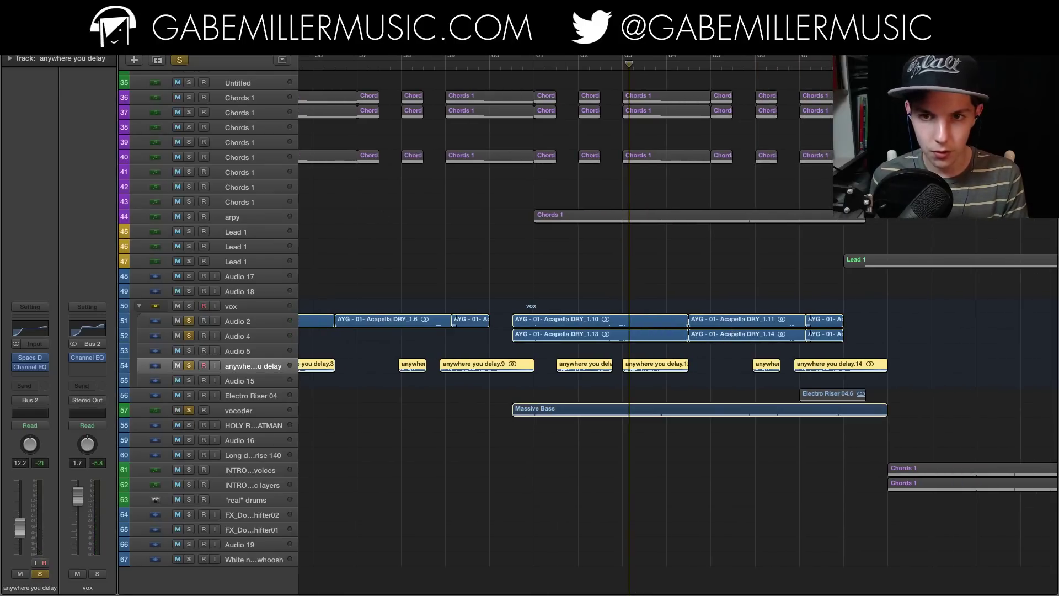
drag(521, 64, 511, 67)
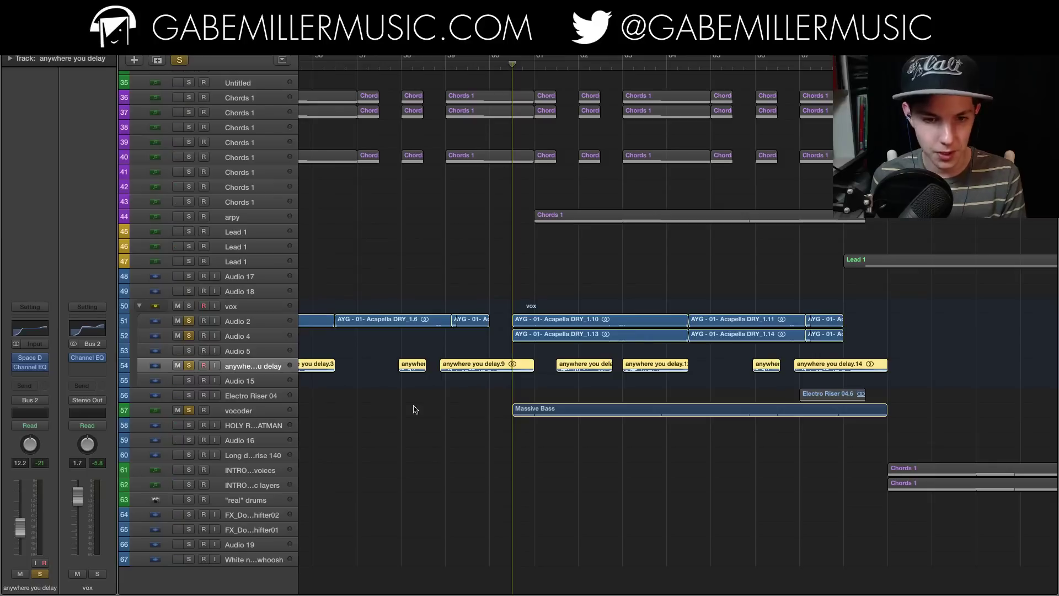
click(262, 412)
key(space)
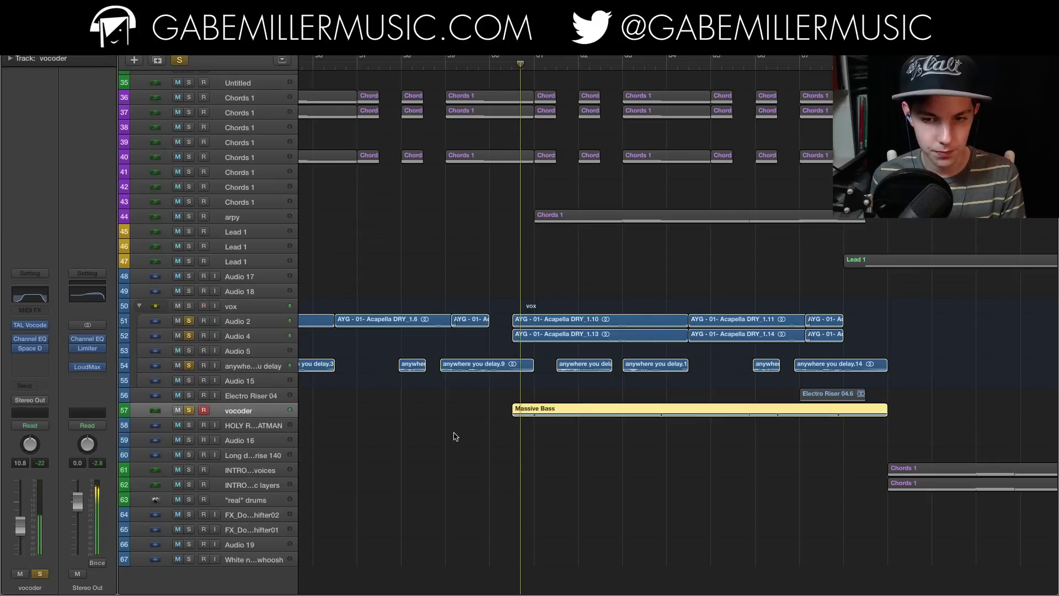
key(super+Right)
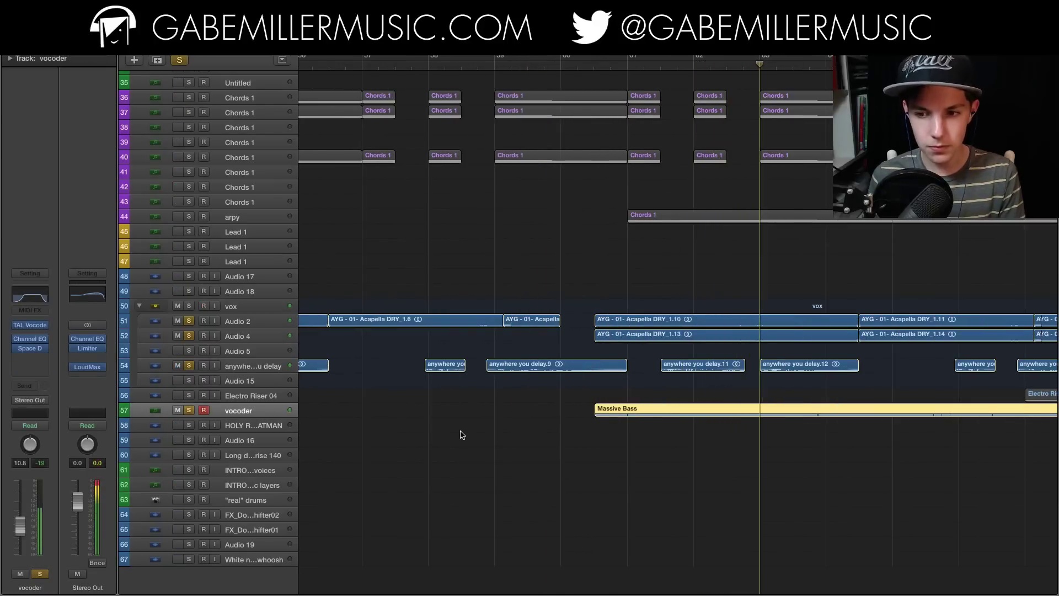
key(super+Left)
Step: Unsolo Audio 2, Audio 4 and anywhere you delay to hear the vocoder alone, and clear the vocoder's solo
drag(187, 322, 192, 368)
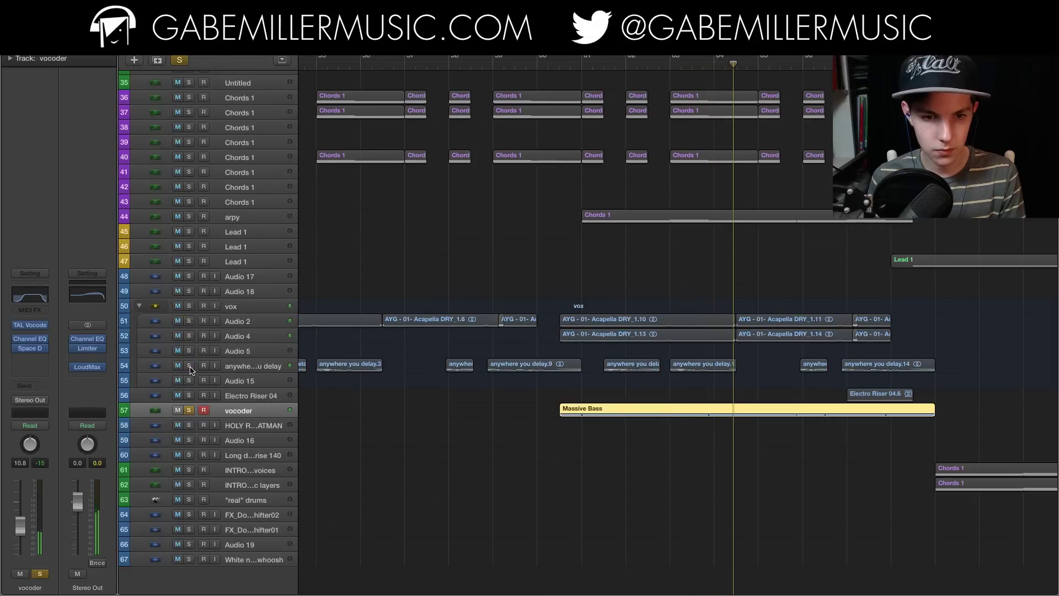
click(189, 410)
key(super+Left)
key(super+Left)
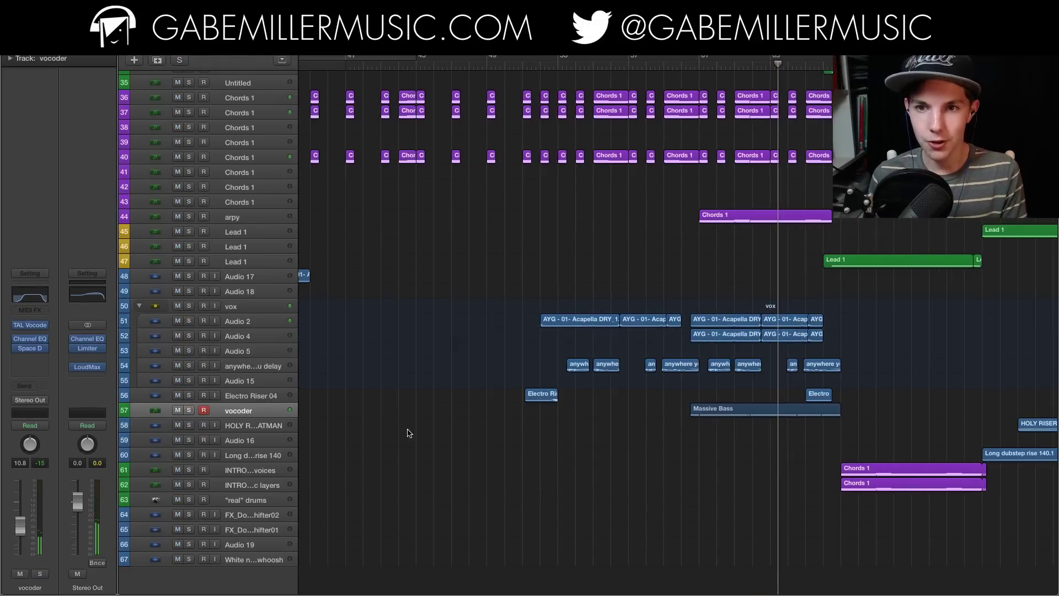
Step: Go to the second drop around bar 85 and play its drum, chord and bass layers
scroll(452, 400, up, 15)
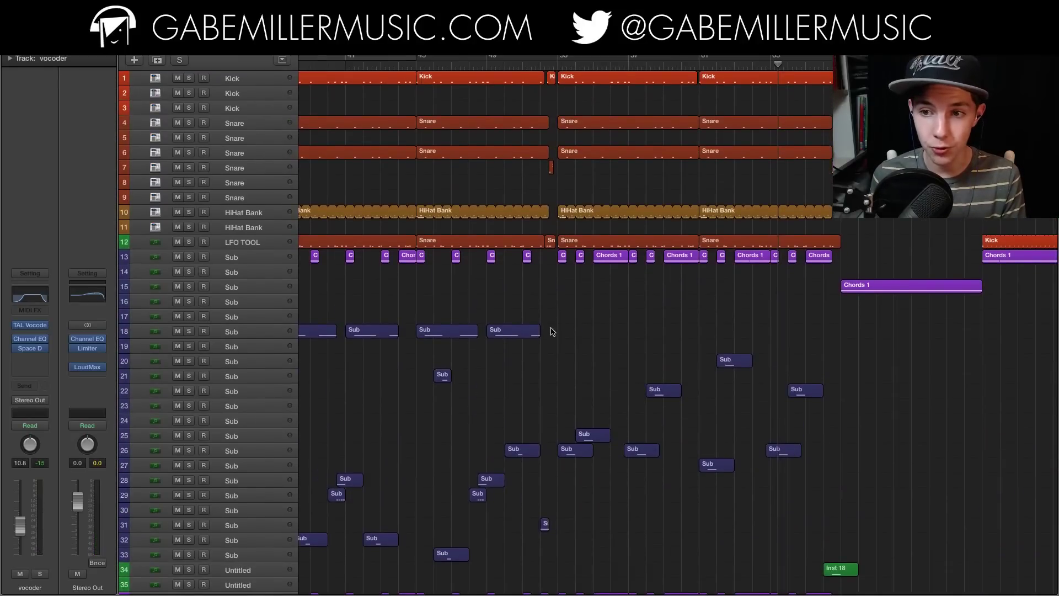
scroll(553, 331, right, 10)
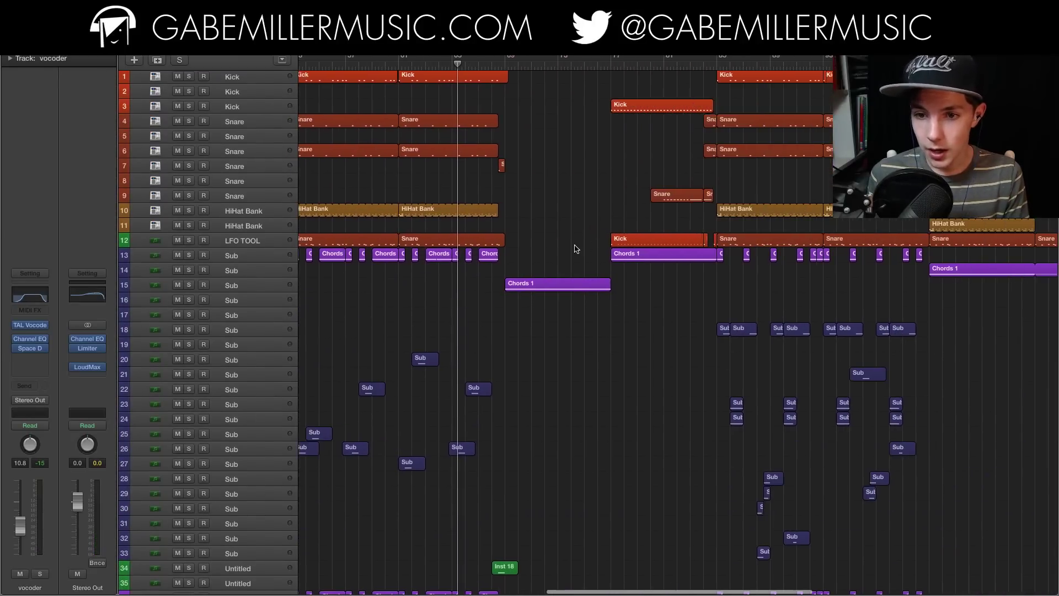
scroll(575, 249, down, 10)
scroll(601, 247, up, 10)
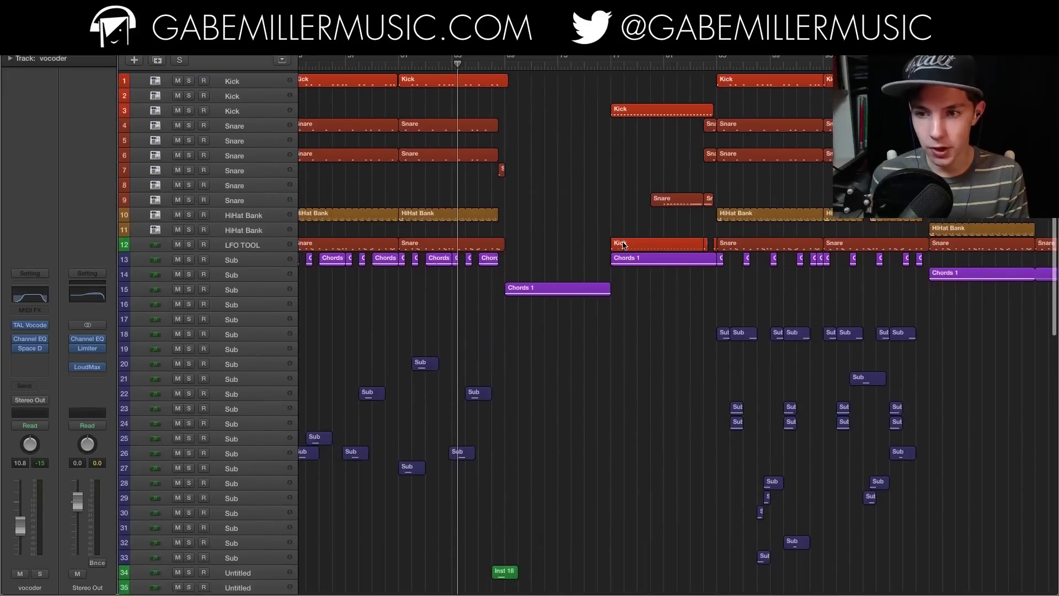
scroll(622, 244, right, 3)
scroll(616, 243, up, 5)
scroll(551, 221, right, 5)
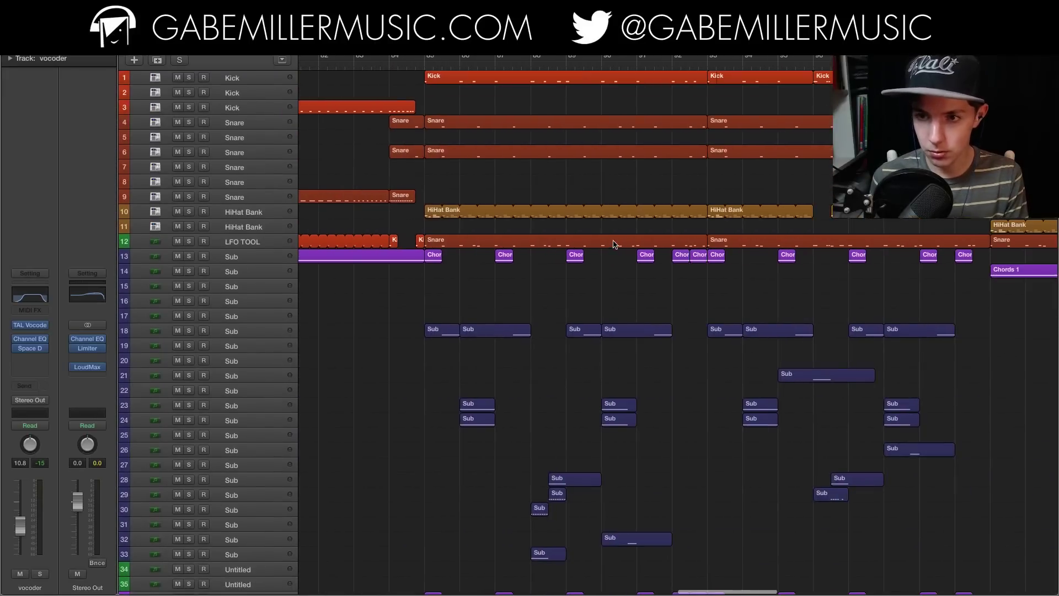
click(435, 68)
key(space)
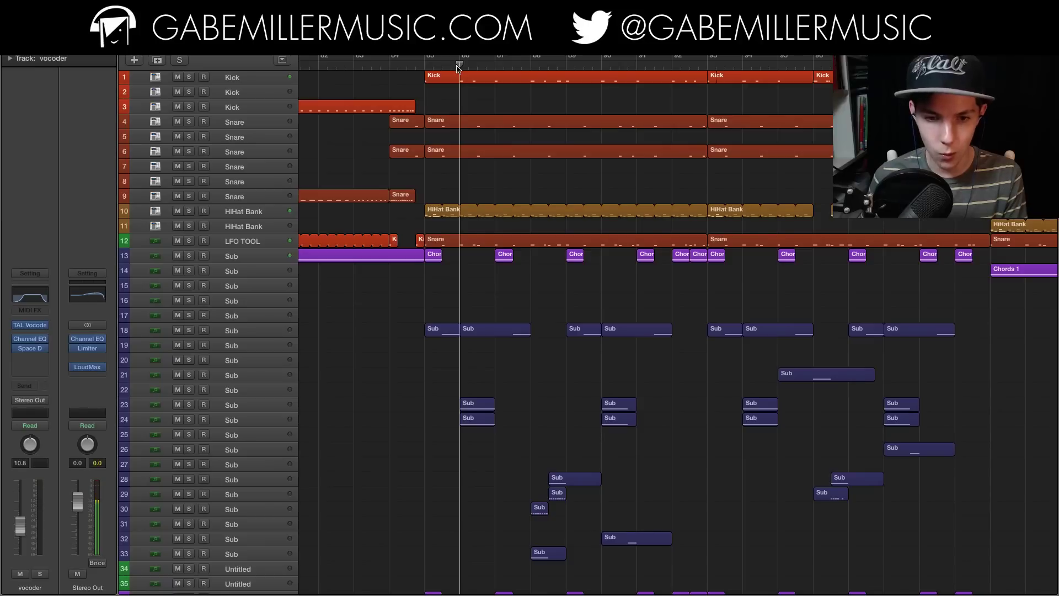
scroll(457, 67, up, 1)
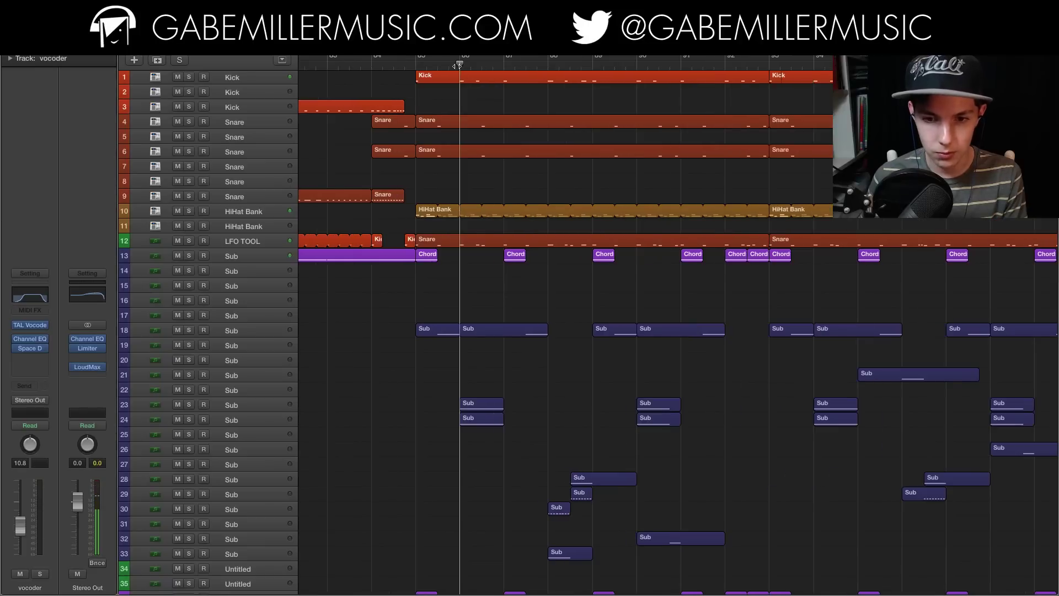
Step: Compare the Sub tracks 23 and 24, and open track 24's Serum patch clear of the channel strip
click(256, 404)
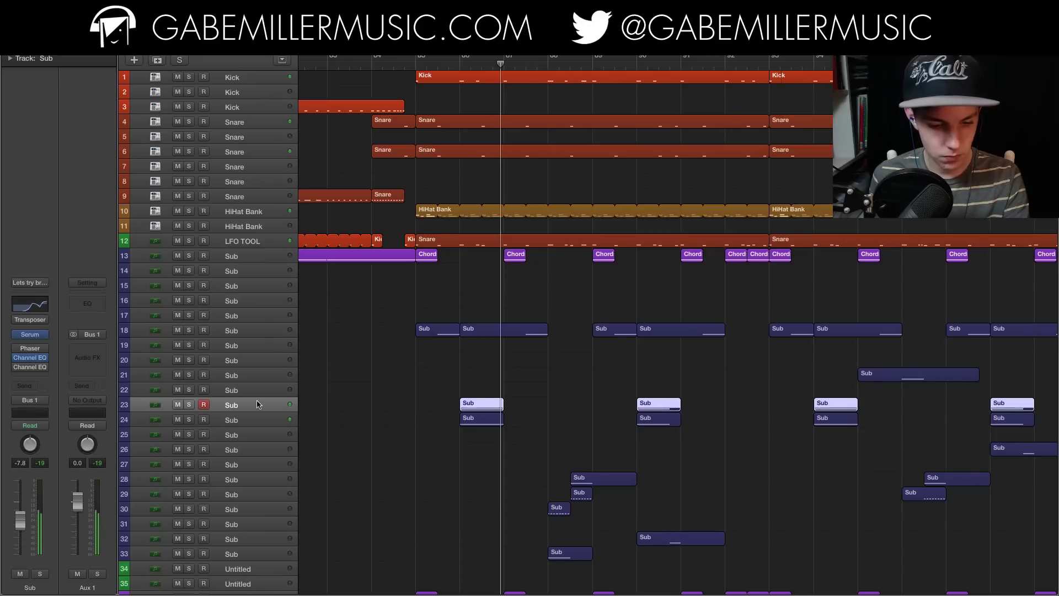
click(249, 418)
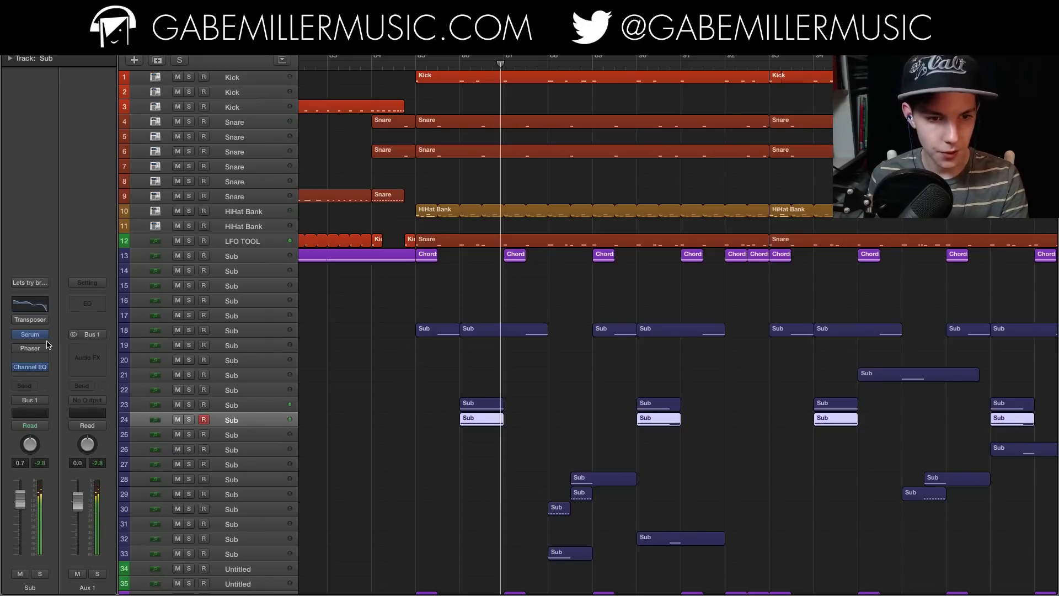
click(30, 335)
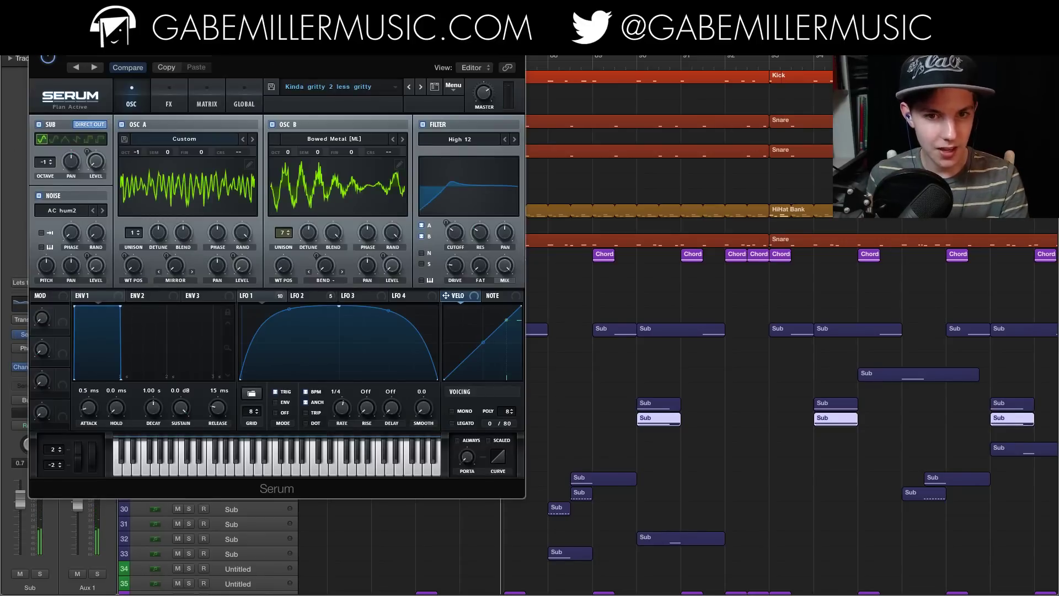
drag(276, 47, 605, 36)
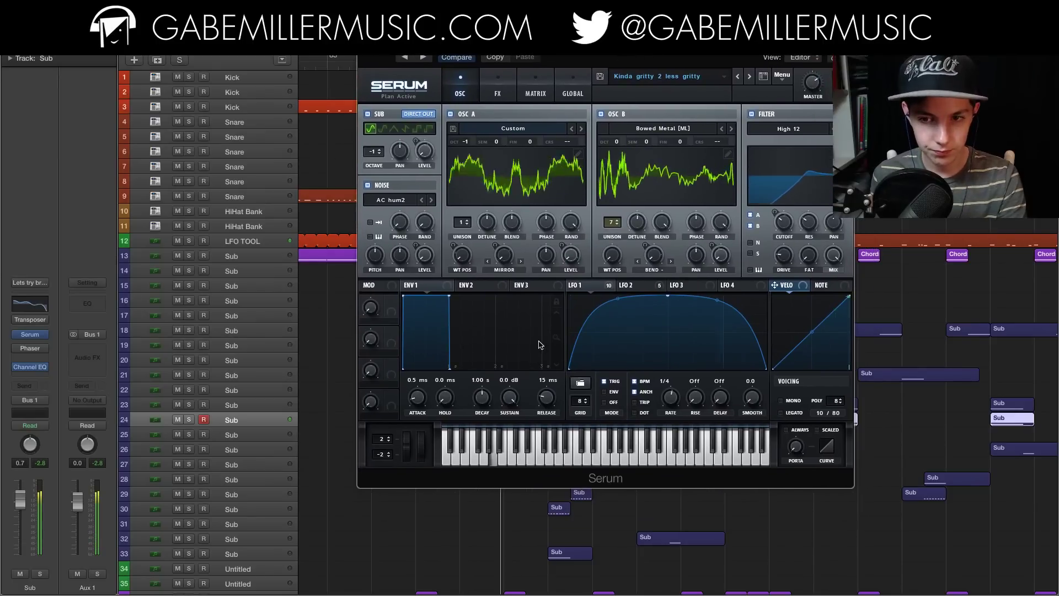
Step: Switch off Serum's oscillator B and High 12 filter, and bypass the Hyper/Dimension and Filter effects
click(600, 114)
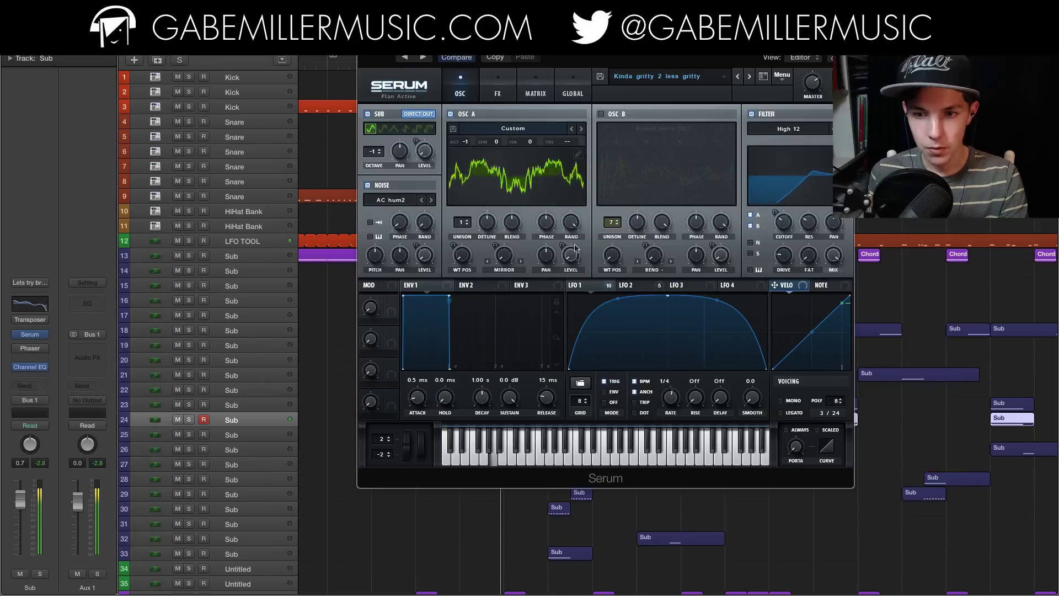
click(752, 114)
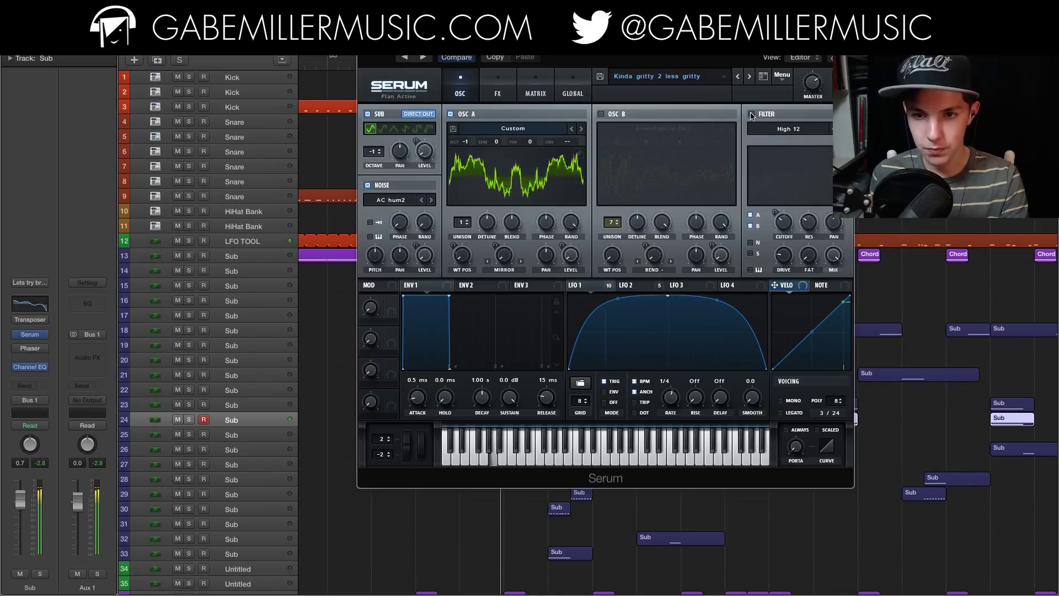
click(499, 88)
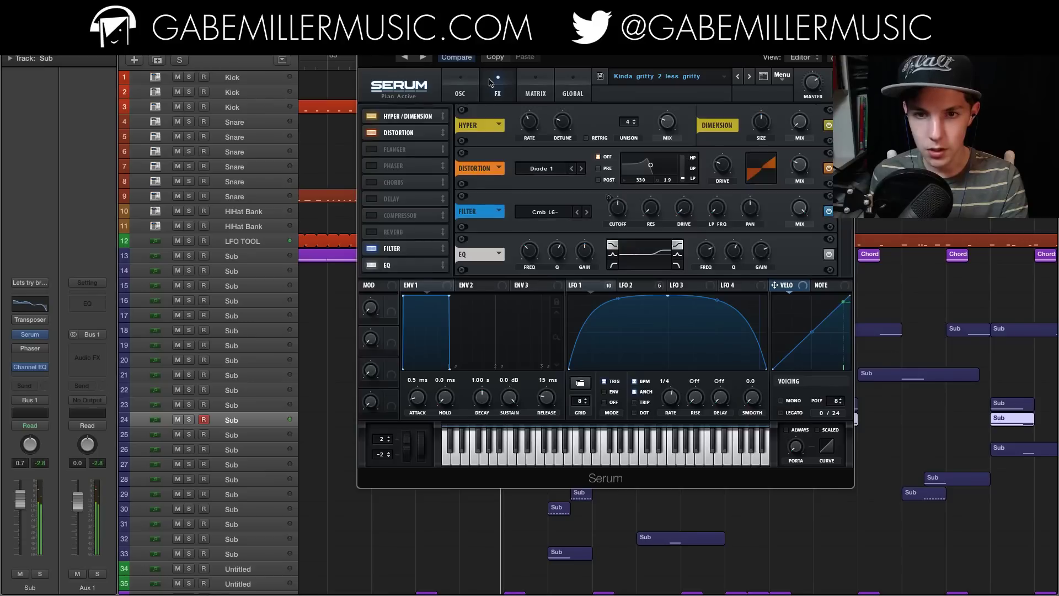
click(463, 87)
click(497, 87)
click(459, 89)
click(507, 94)
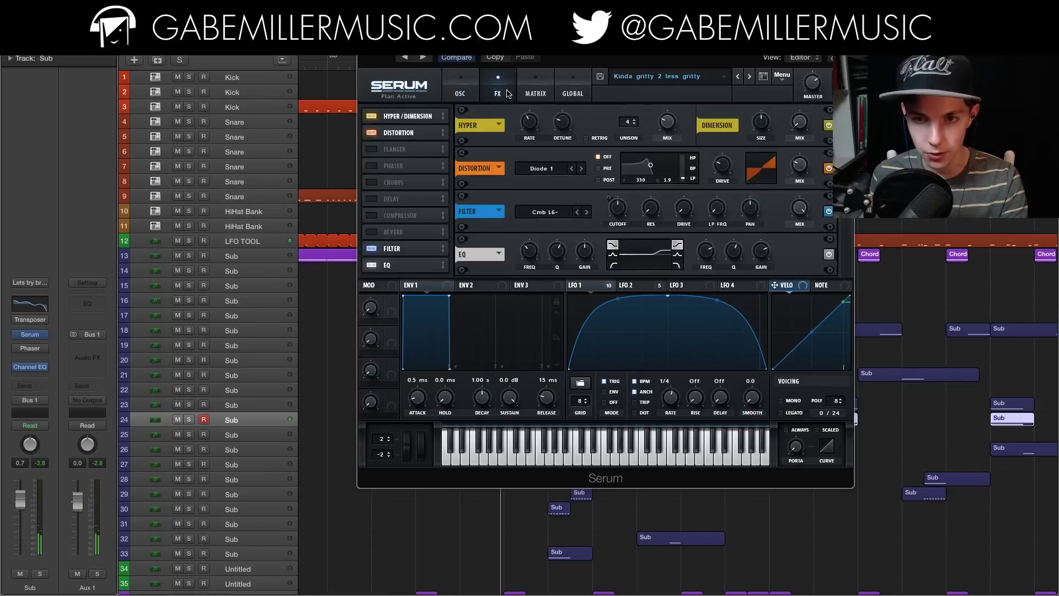
click(829, 212)
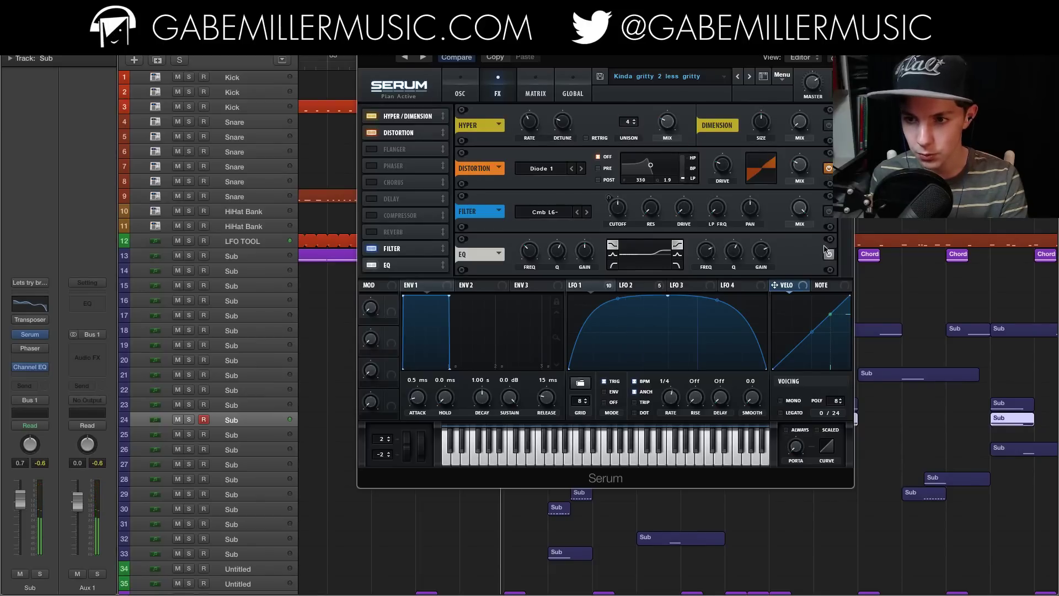
Step: Display oscillator A's wavetable in 3D and re-enable oscillator B, auditioning it briefly with oscillator A off
click(460, 93)
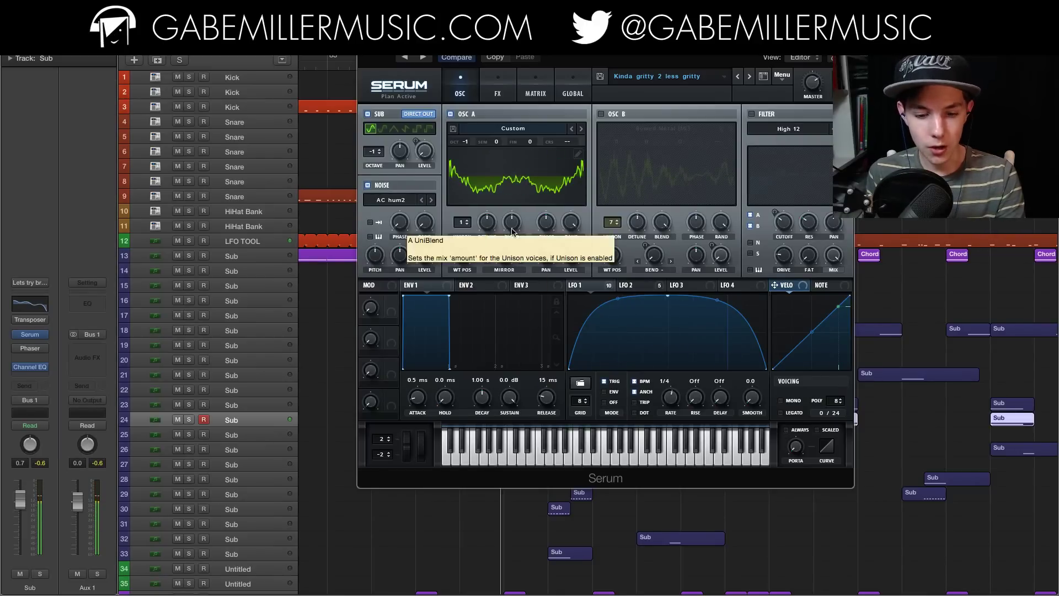
click(523, 180)
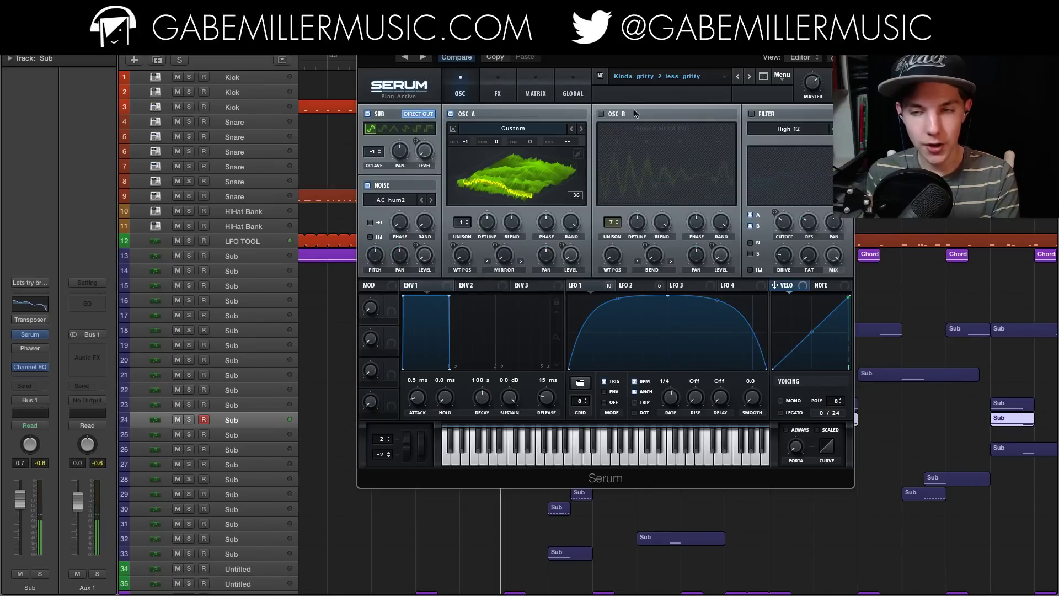
click(601, 113)
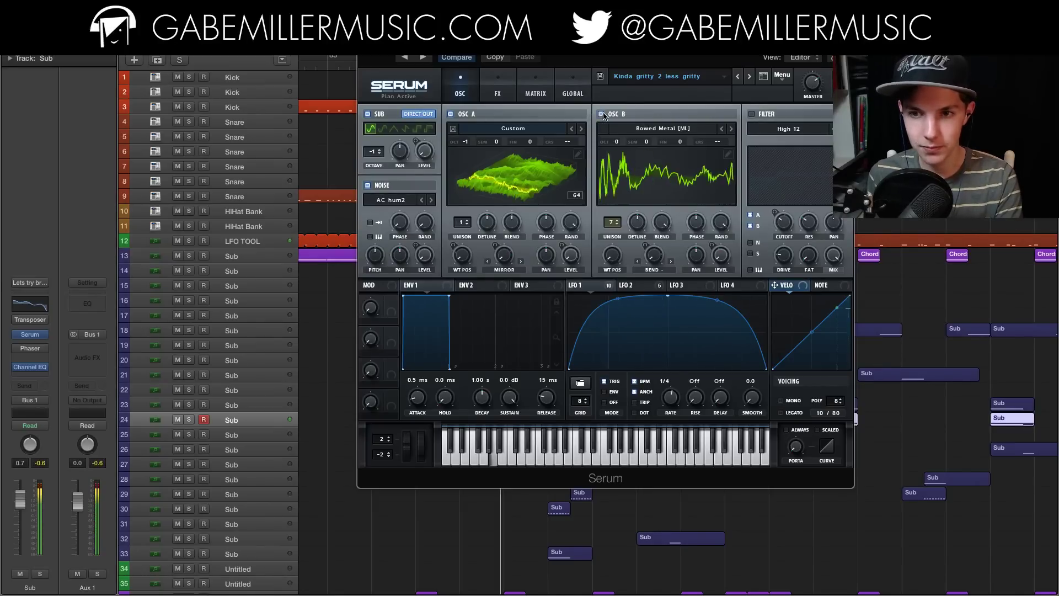
click(450, 115)
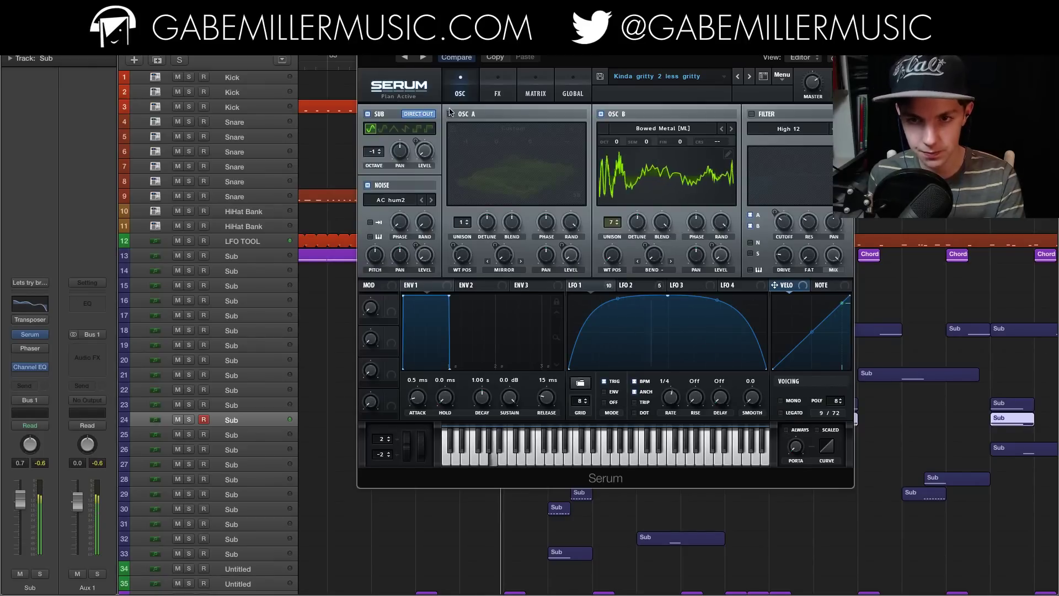
click(450, 115)
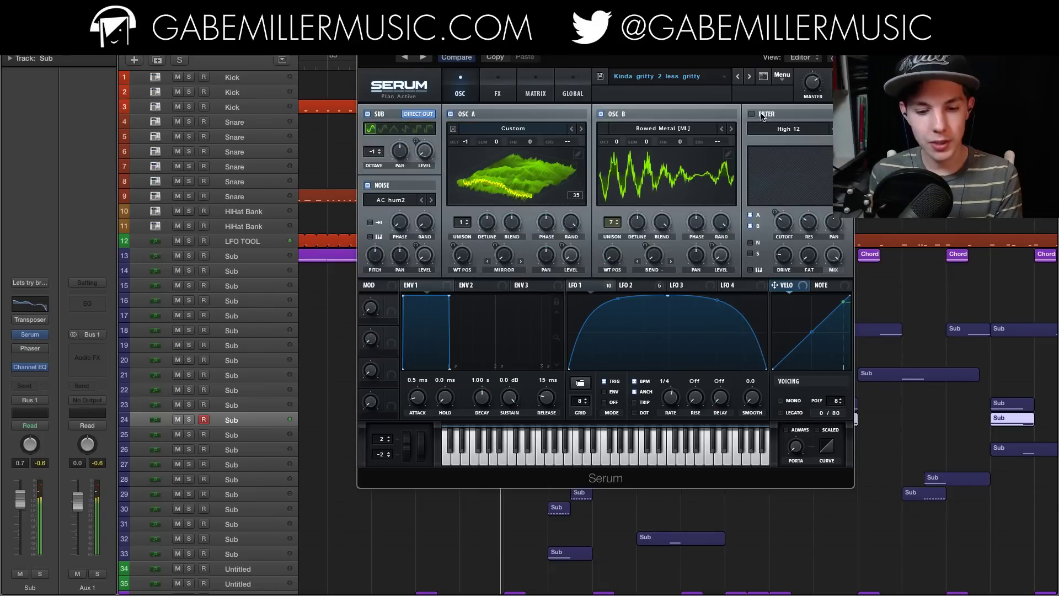
Step: Switch Serum's High 12 filter back on and review the FX rack before returning to the oscillators
drag(758, 97, 714, 96)
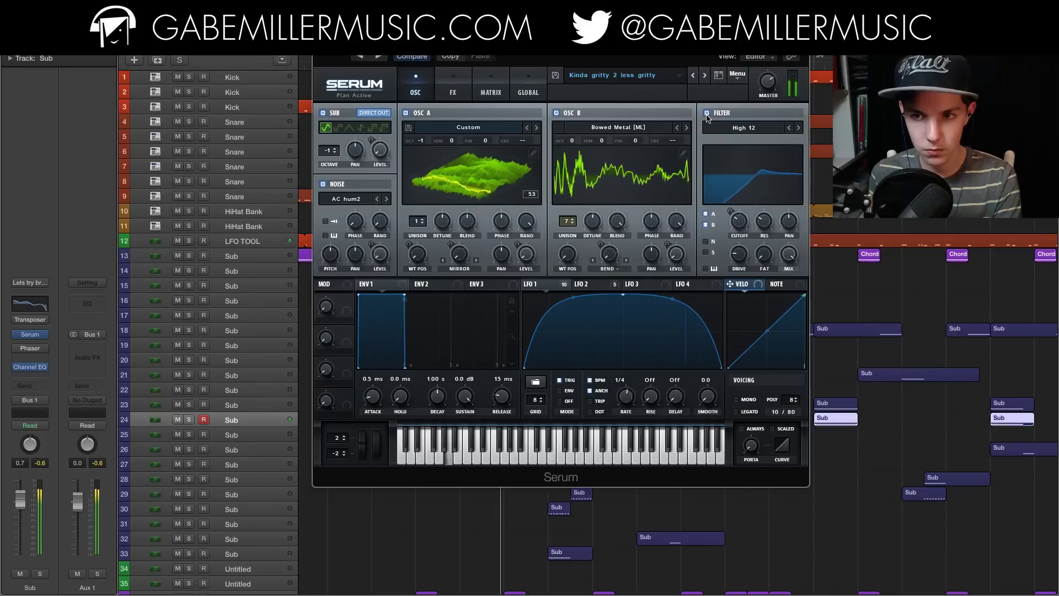
click(707, 114)
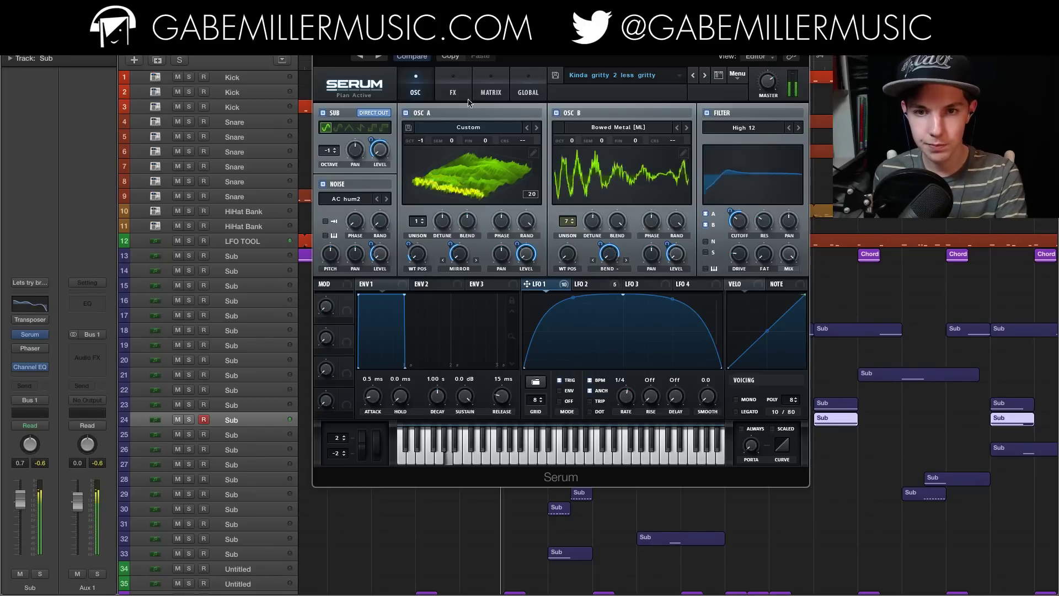
click(454, 88)
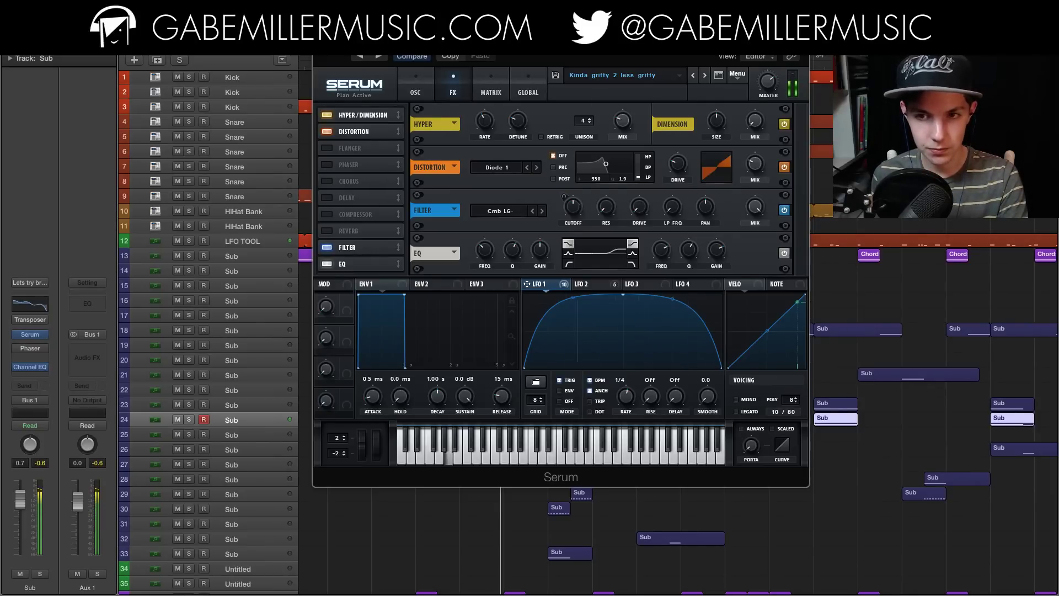
click(422, 83)
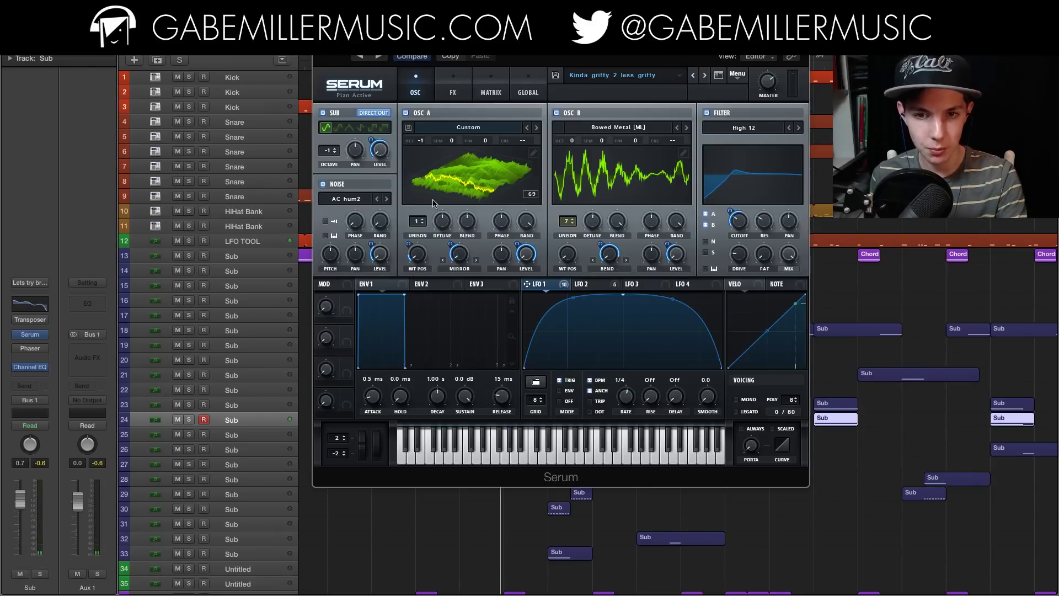
Step: Close track 24's Serum patch and look over the "Some sorta Yoi" Serum patch on Sub track 23
key(super+w)
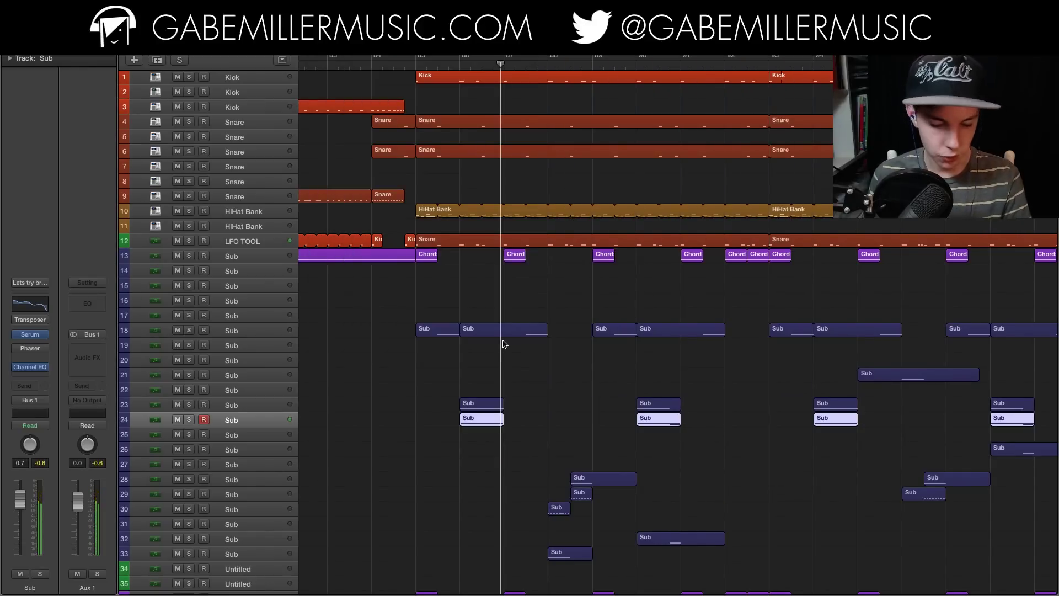
key(super+Right)
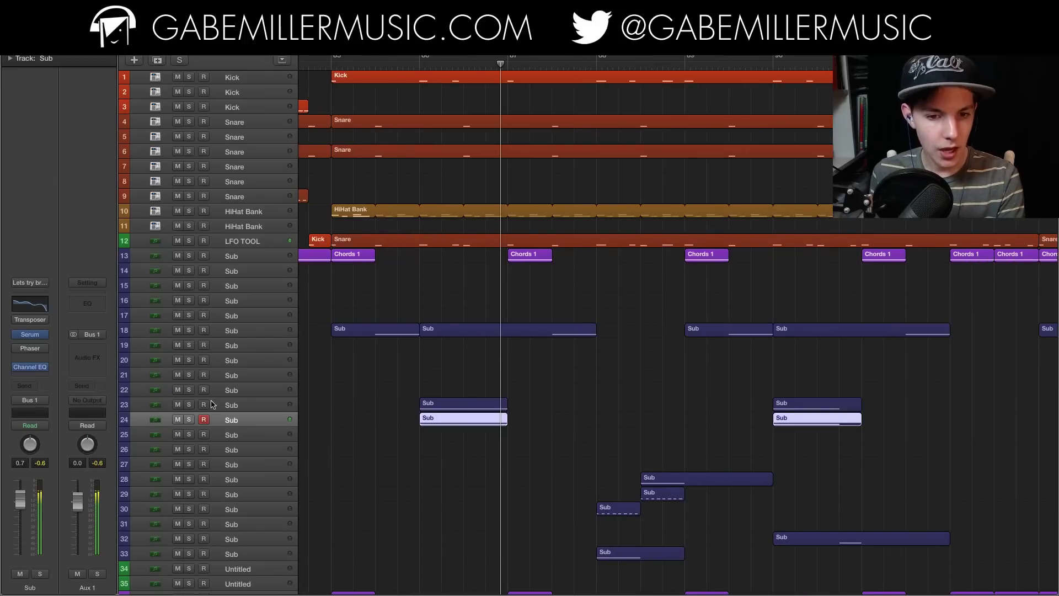
click(235, 406)
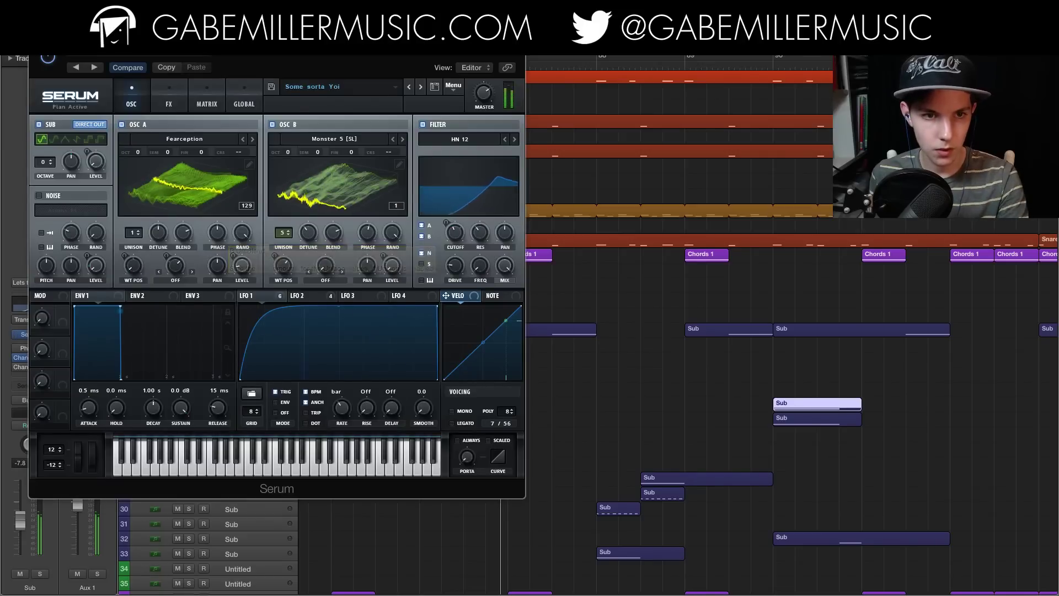
key(super+w)
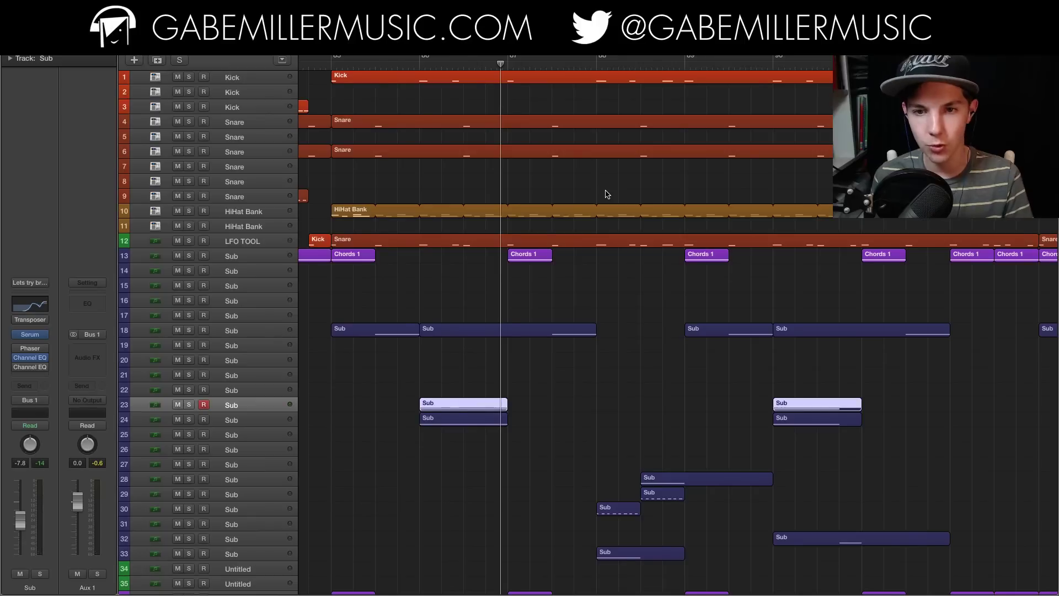
Step: Solo the LFO TOOL track with Sub tracks 23 and 24, and play from the start of their layered bass regions
key(super+Right)
click(378, 61)
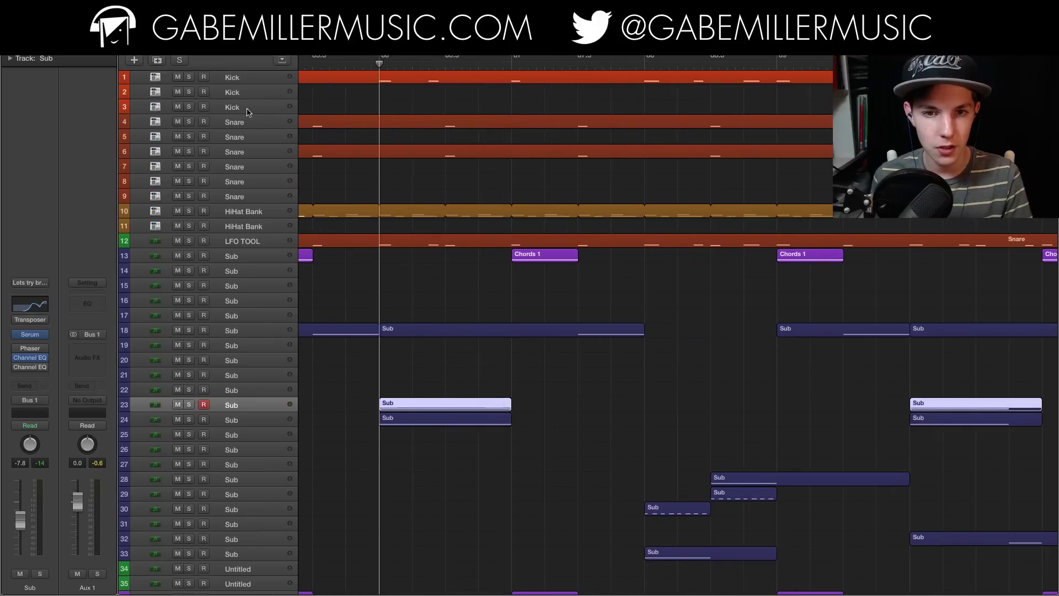
click(189, 241)
click(188, 404)
click(189, 419)
key(space)
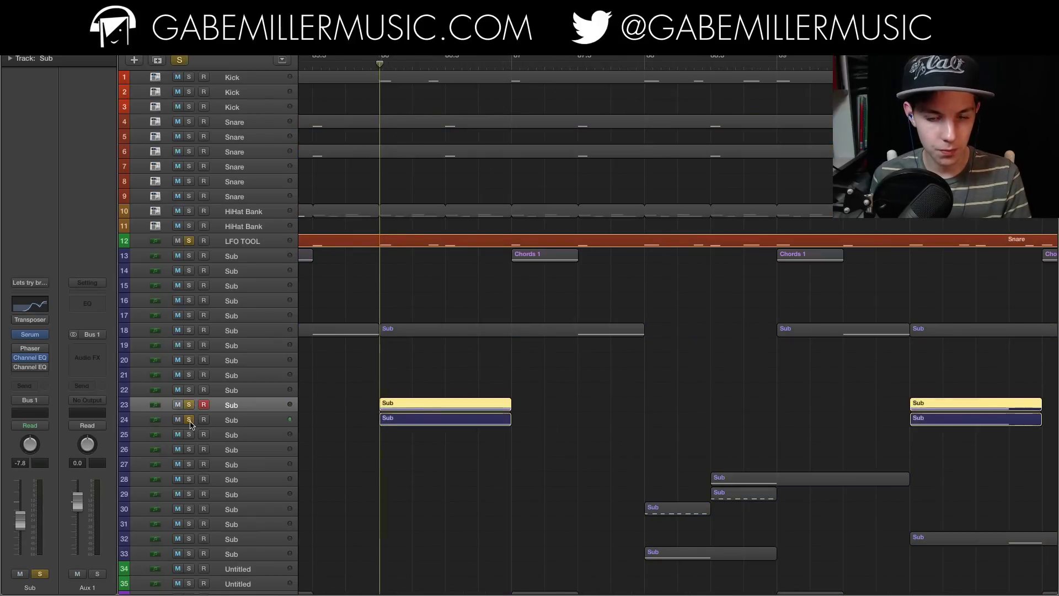
Step: Clear all solos, replay the layered bass section in the full mix, and follow it down through the chord and lead tracks
click(179, 60)
click(379, 66)
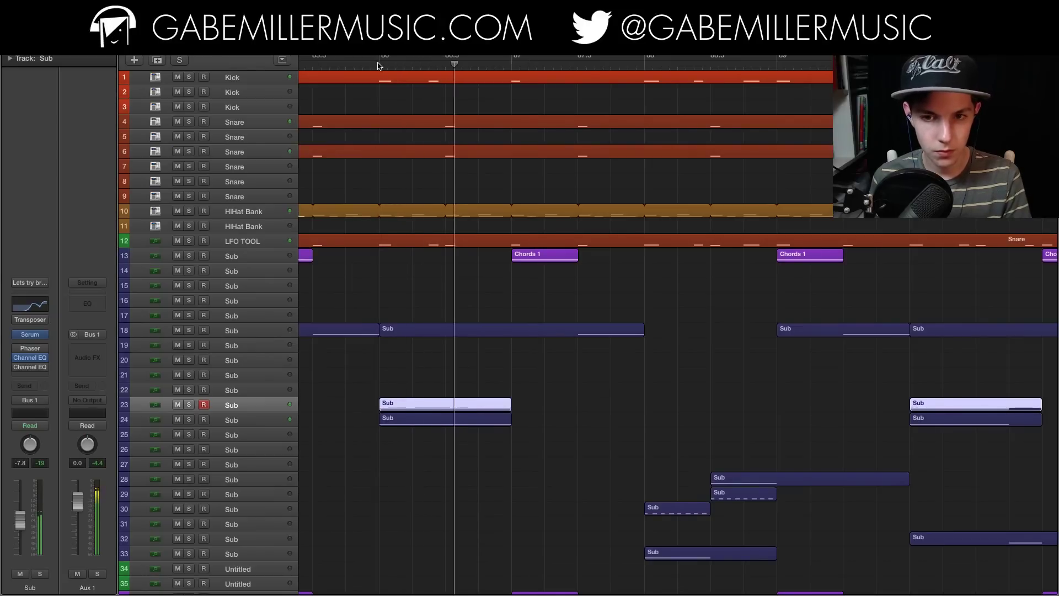
key(super+Left)
scroll(583, 219, right, 5)
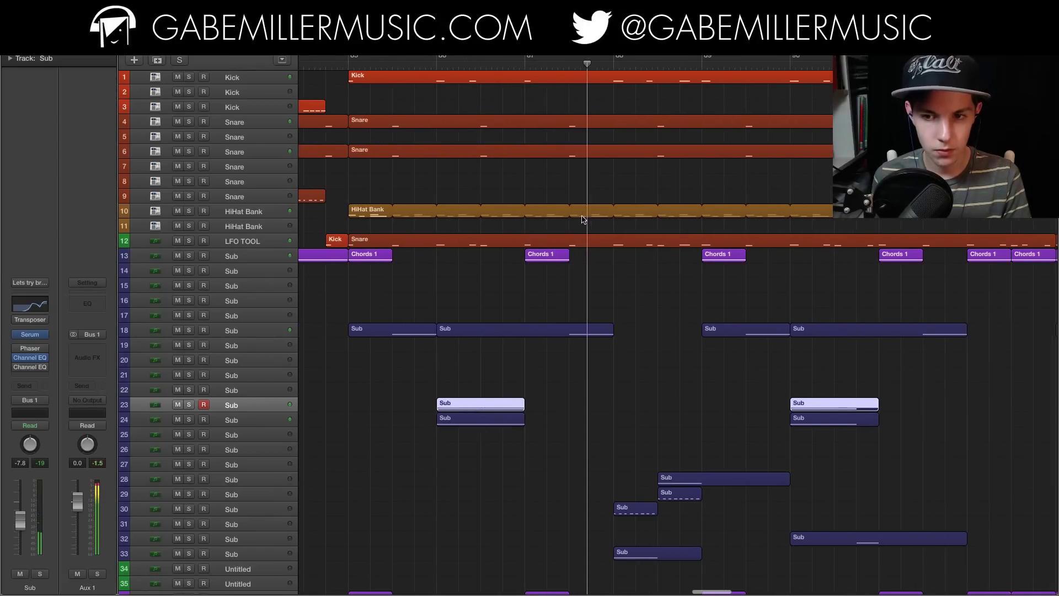
scroll(584, 219, down, 3)
scroll(582, 218, down, 2)
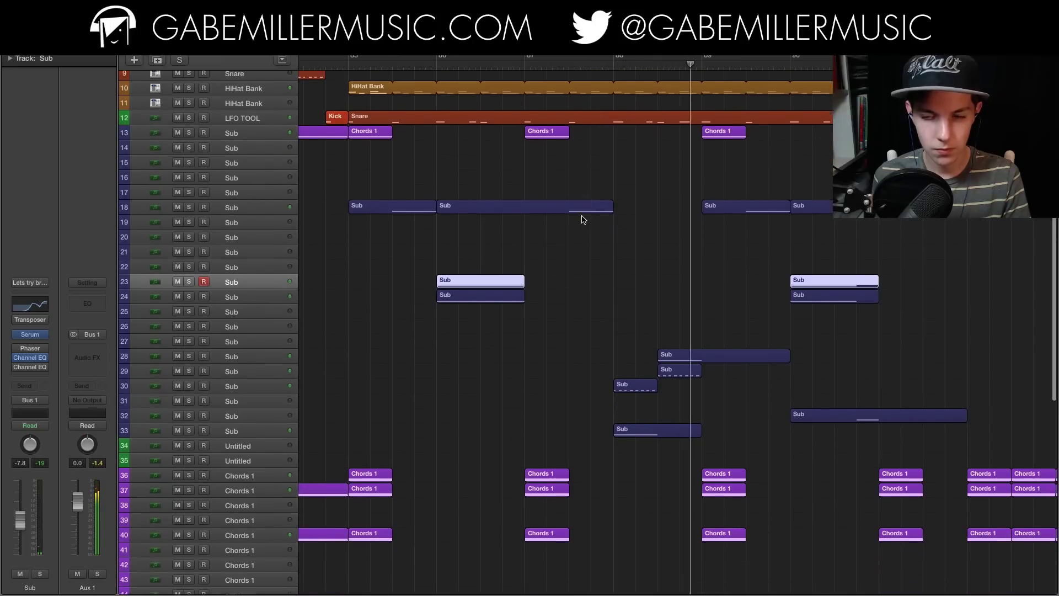
click(655, 235)
key(super+Left)
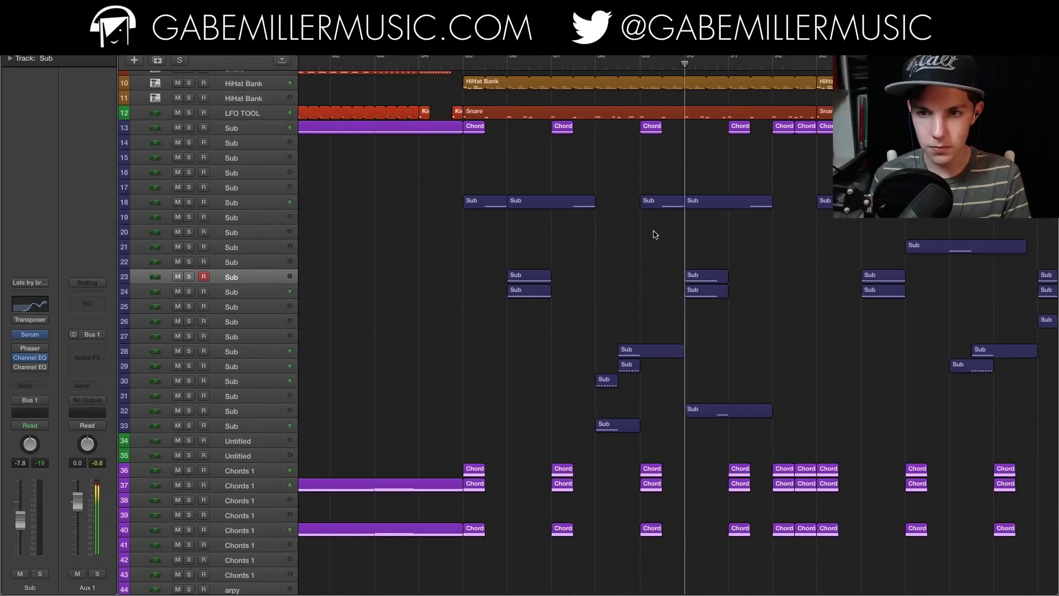
scroll(651, 236, down, 5)
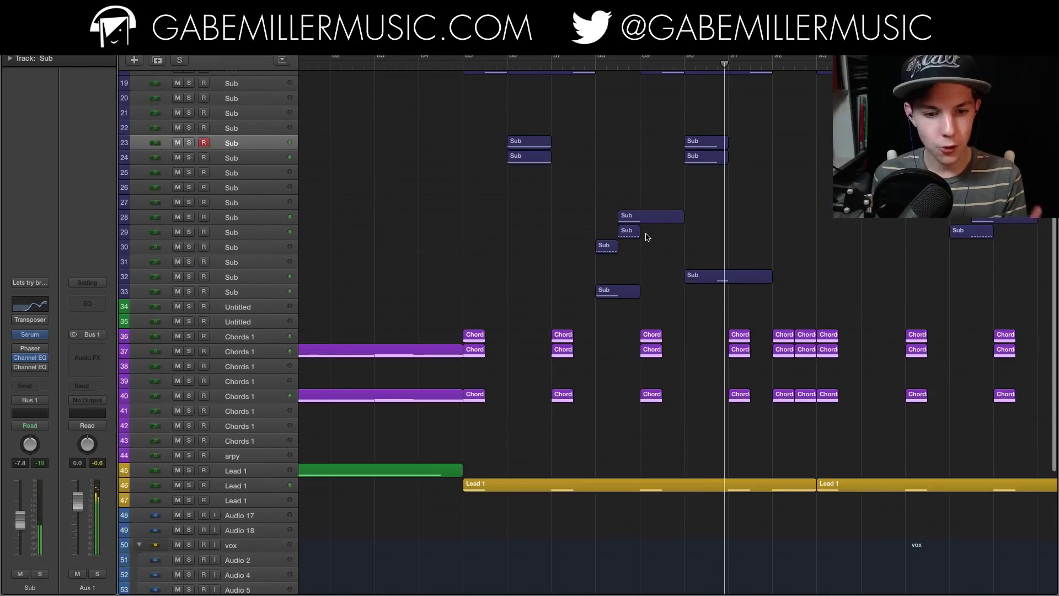
Step: Open the Sync Lead Serum patch on Lead 1 track 46 and audition it with the Delay and Reverb effects bypassed in turn
click(251, 486)
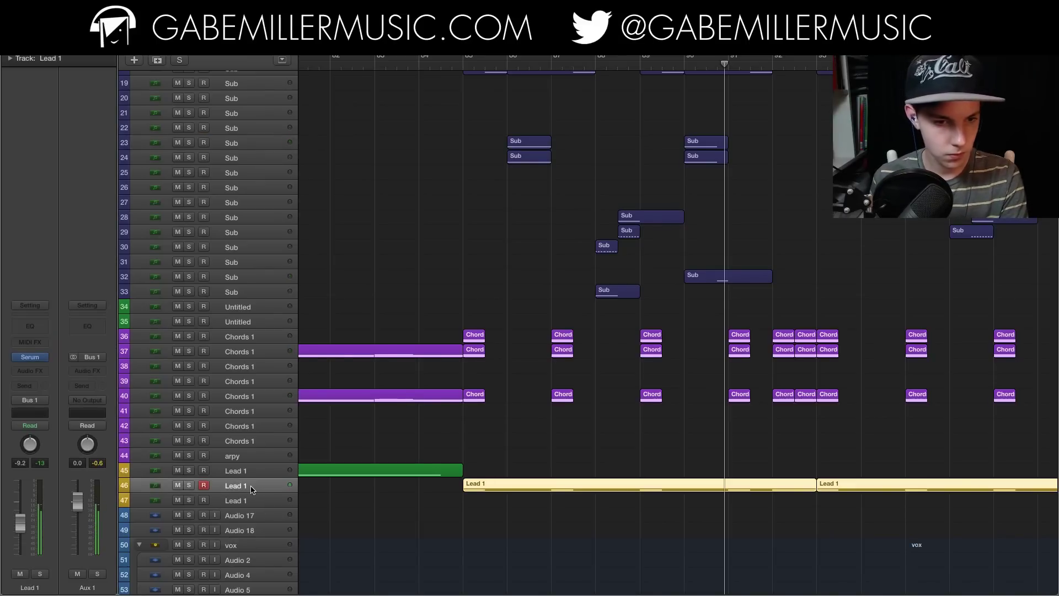
click(30, 357)
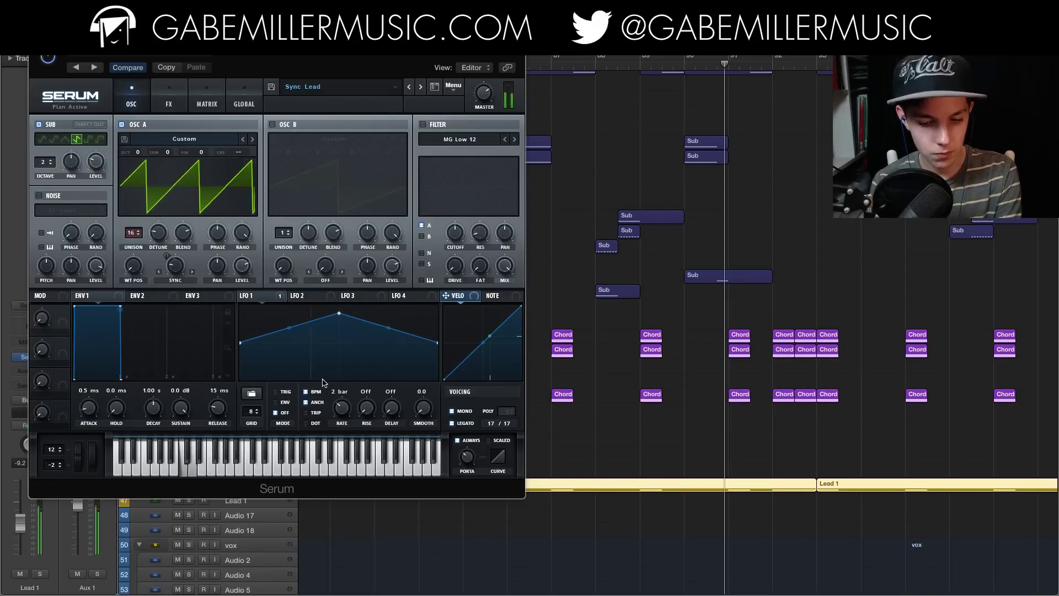
click(169, 96)
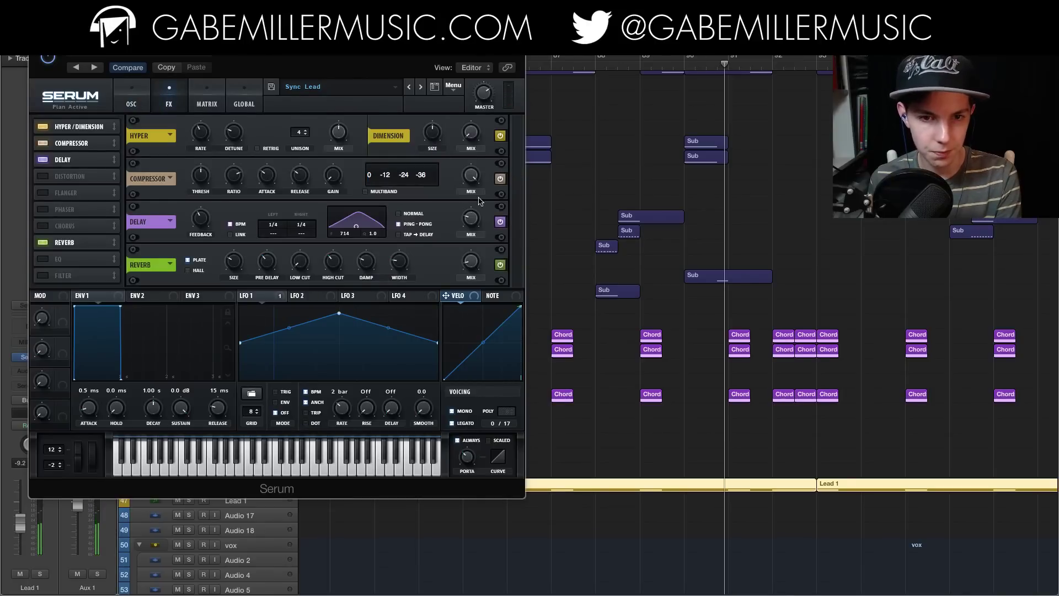
click(500, 221)
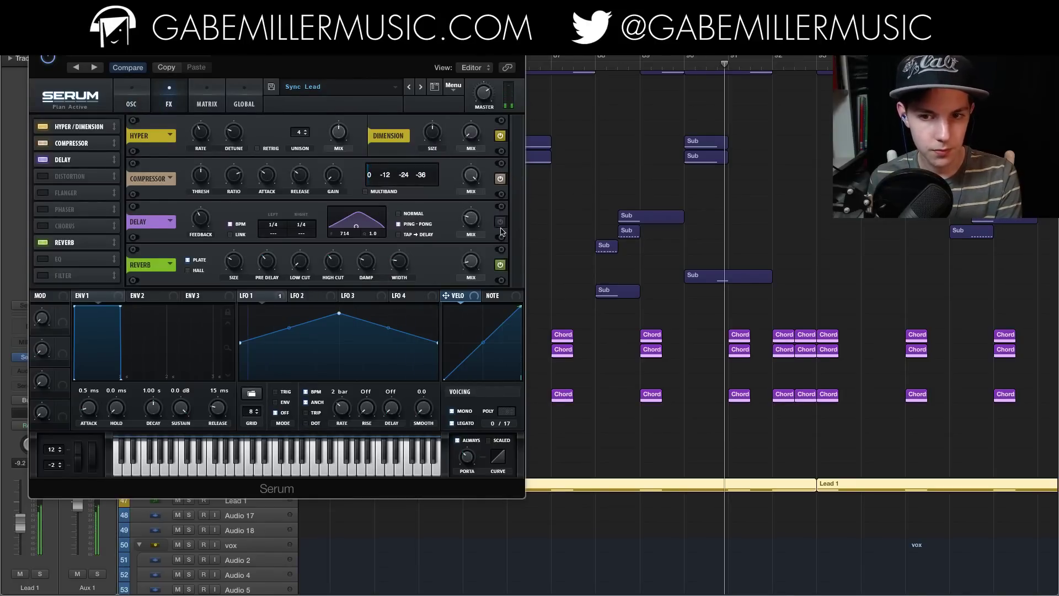
click(500, 266)
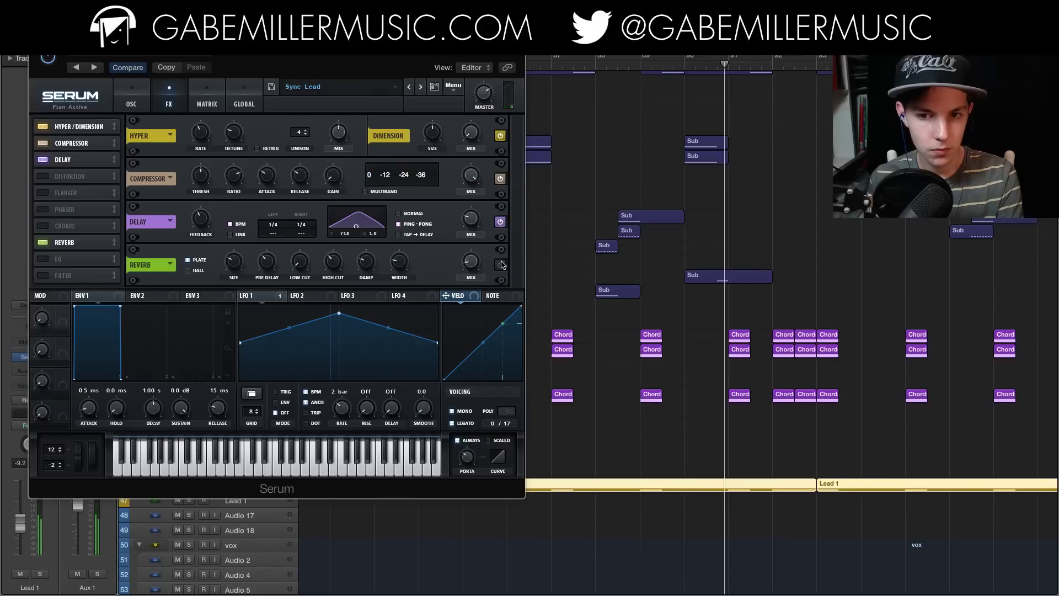
click(500, 264)
click(130, 101)
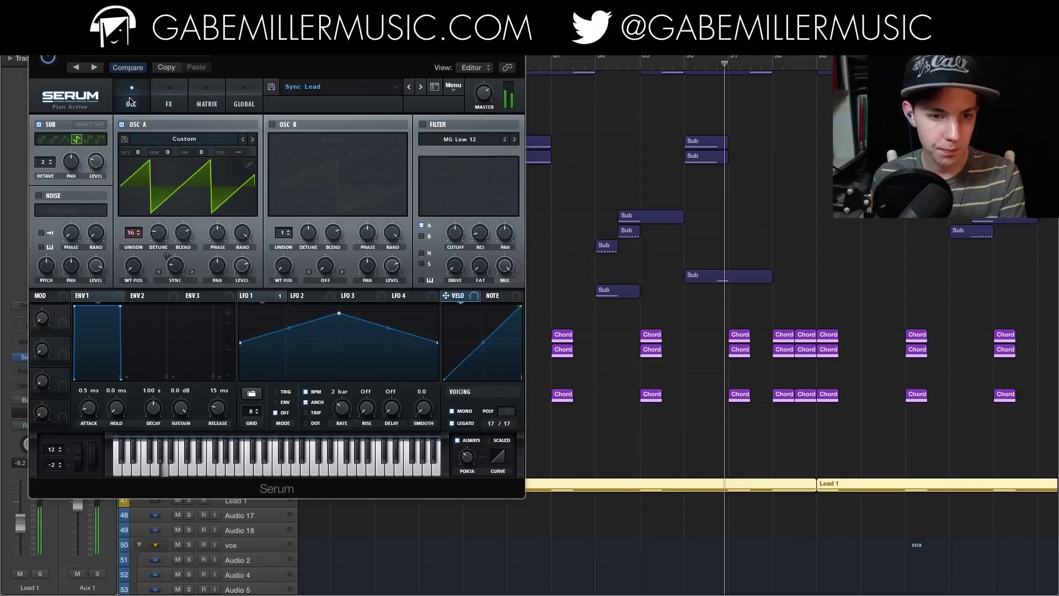
Step: Hide the plug-in window, play the earlier section near the Inst 18 region, and briefly solo Lead 1 track 47
key(v)
scroll(492, 194, left, 15)
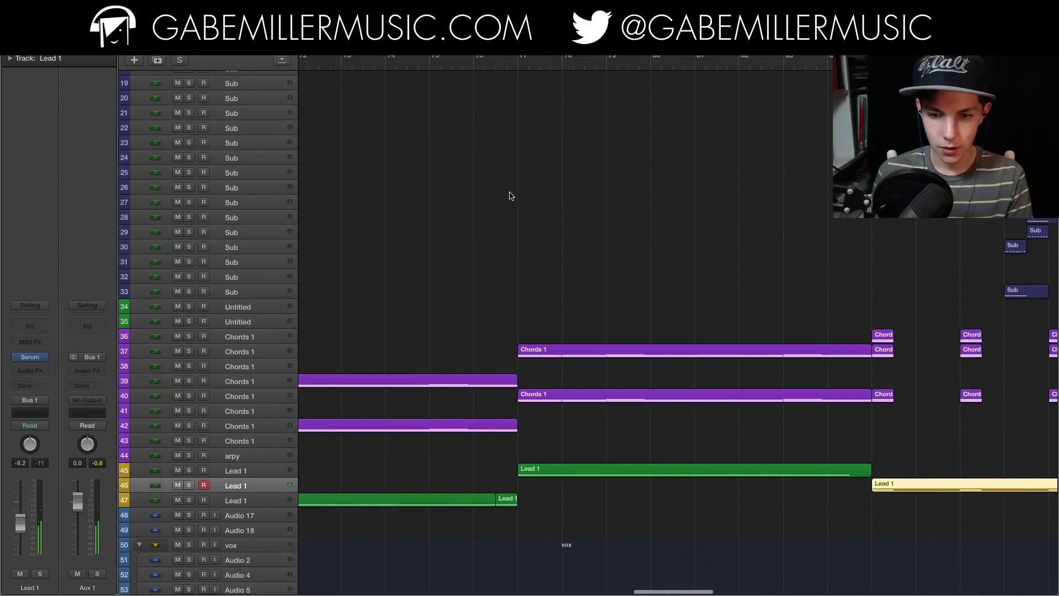
scroll(513, 186, left, 5)
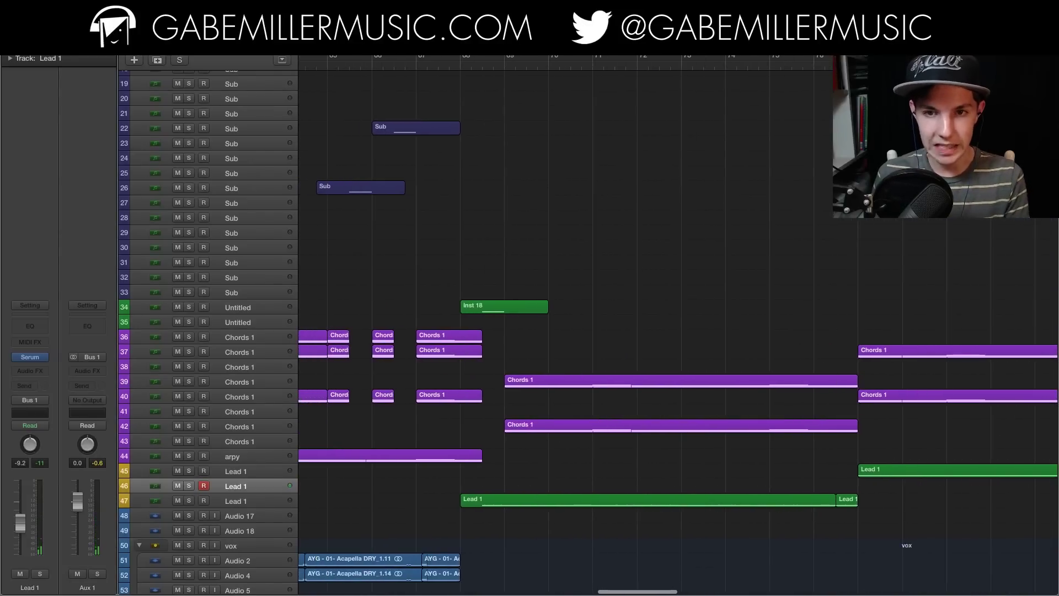
click(496, 58)
key(space)
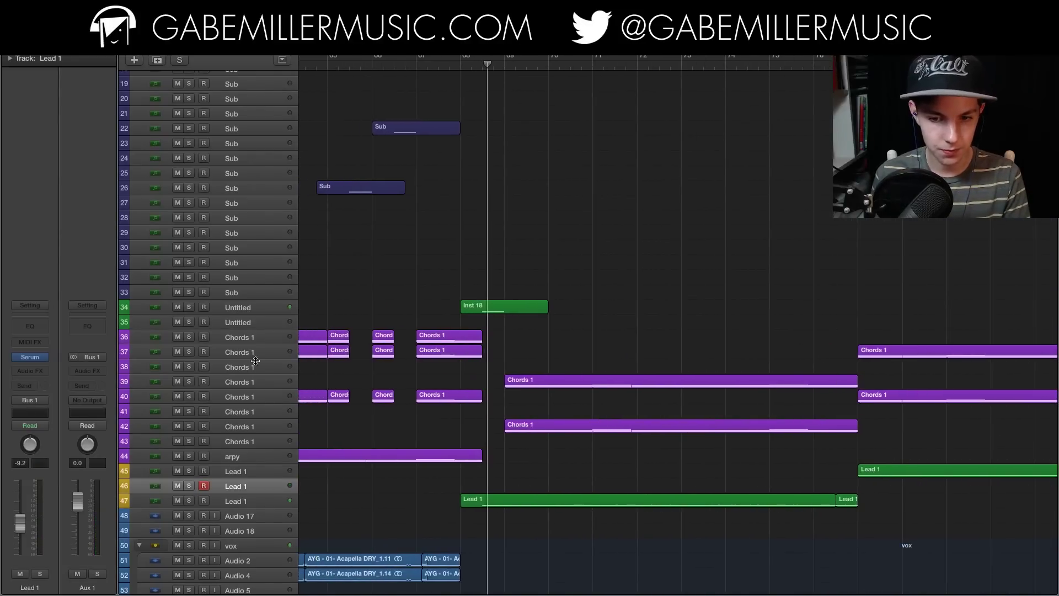
click(189, 500)
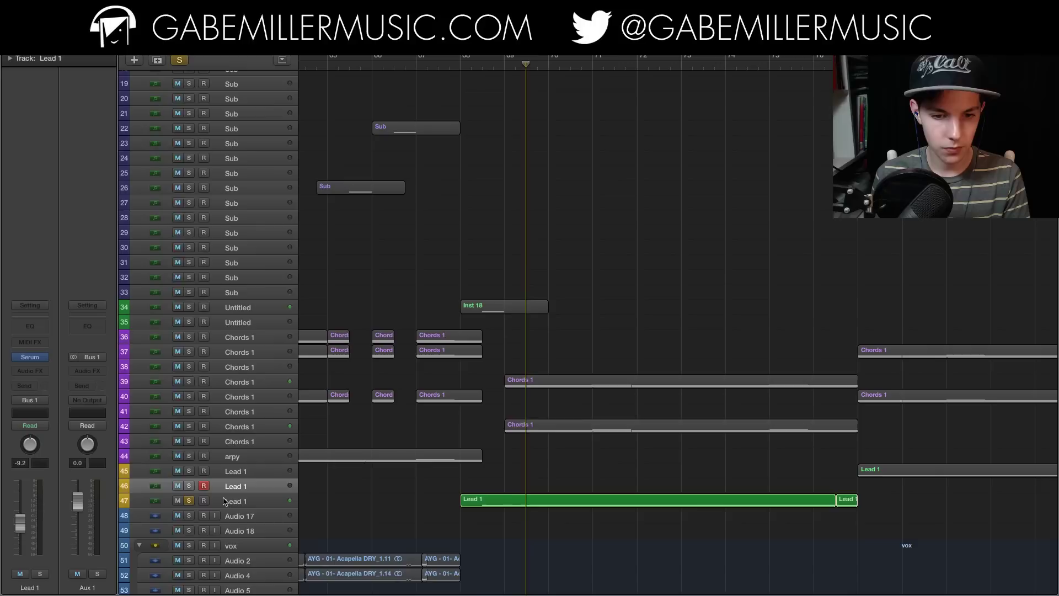
click(255, 501)
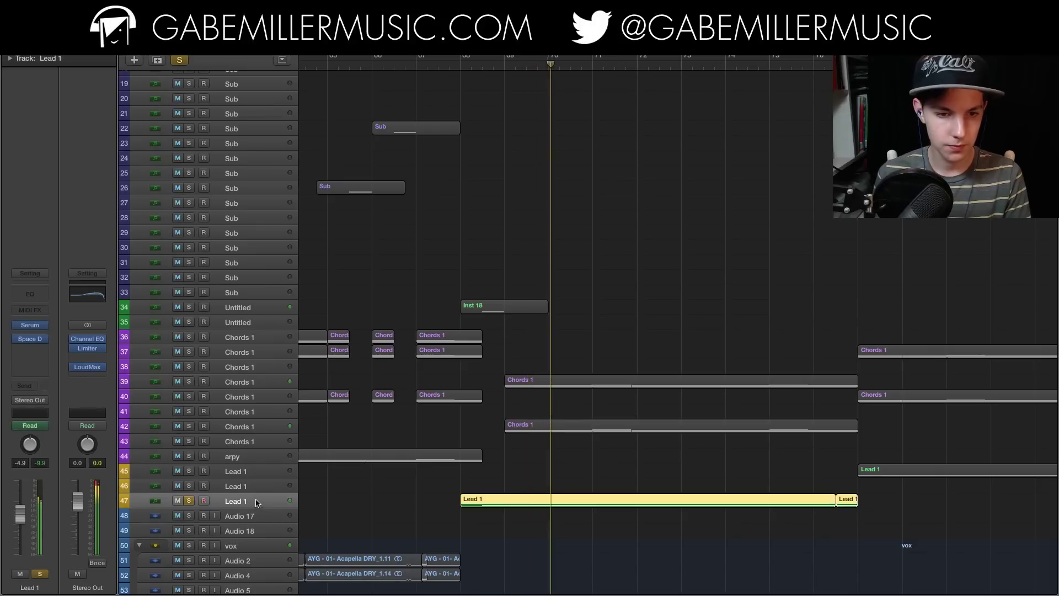
click(189, 500)
Step: Play the second drop from its start, soloing Lead 1 track 46 to hear the lead alone
scroll(558, 416, right, 5)
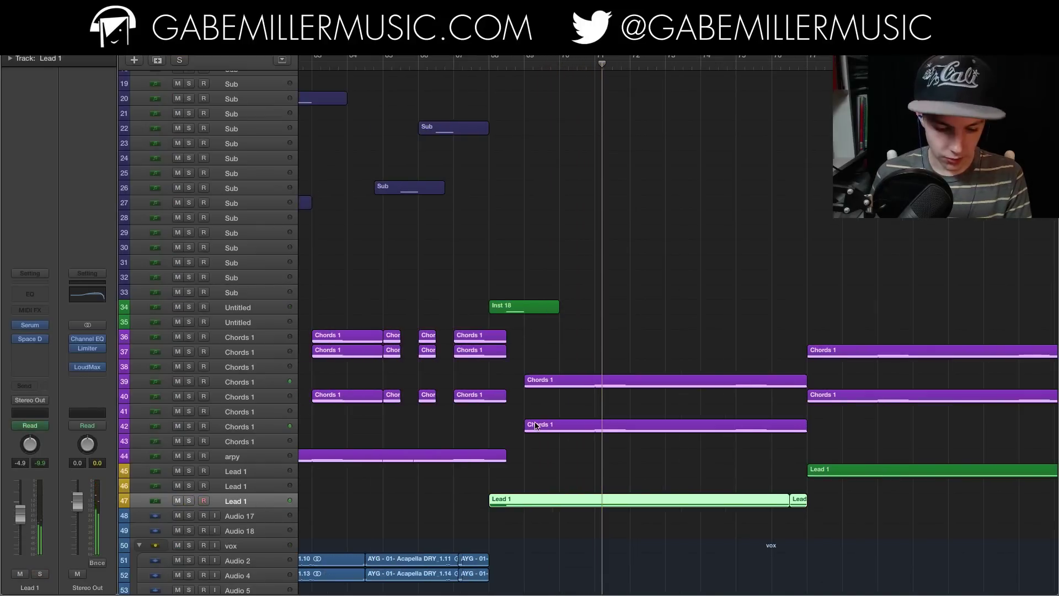
scroll(558, 416, right, 10)
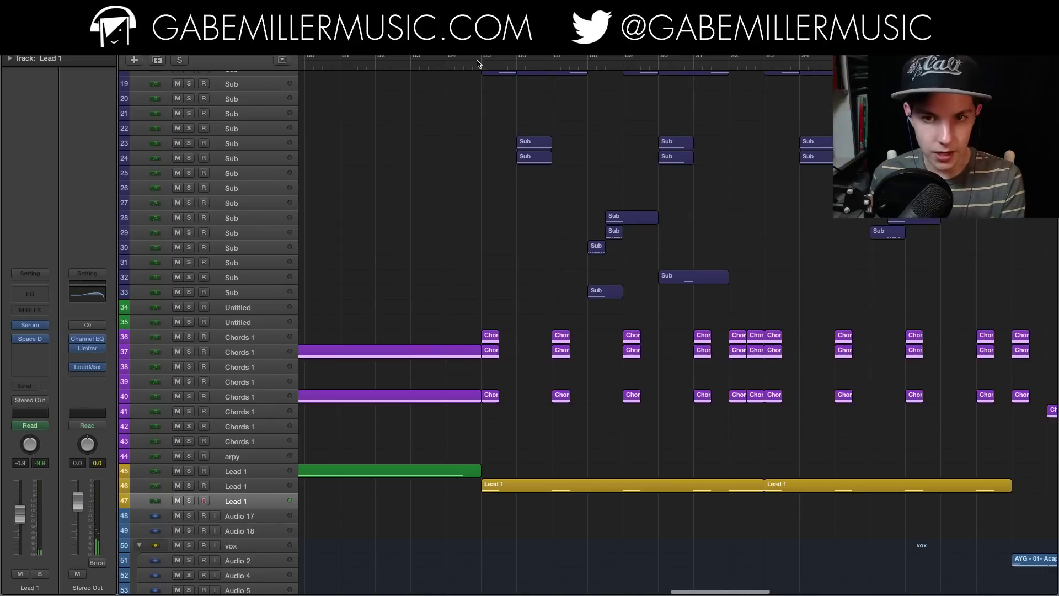
click(479, 63)
key(space)
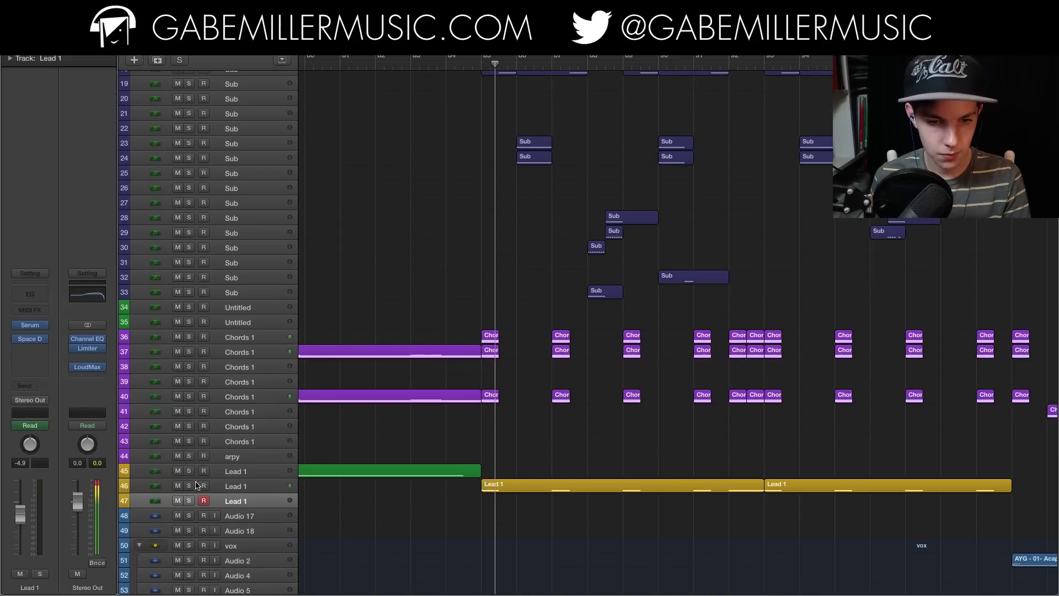
key(s)
key(space)
key(space)
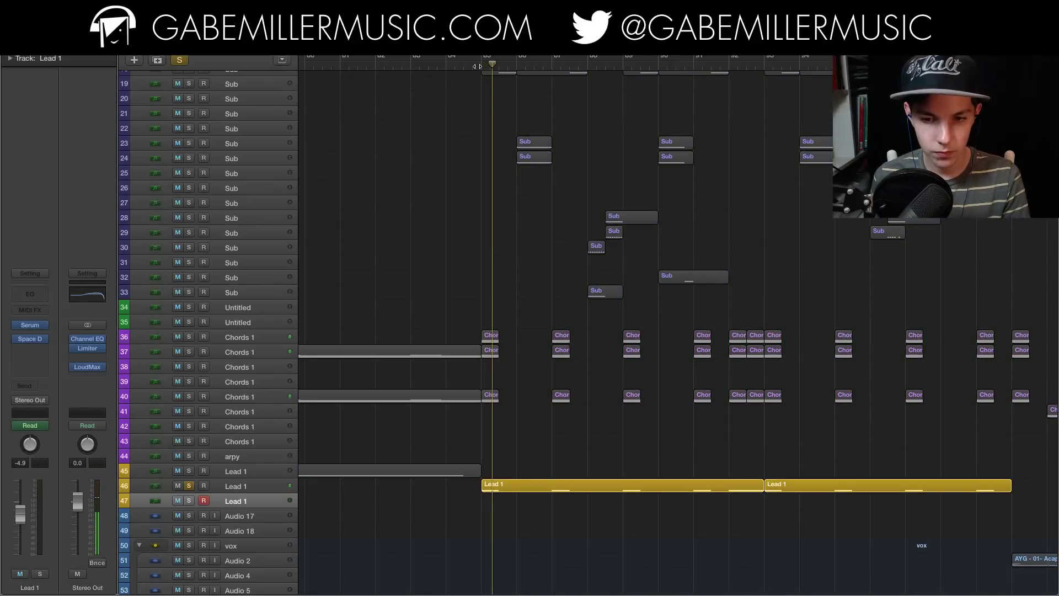
key(space)
Step: Add the LFO TOOL track to the solo and play Lead 1 track 46 with its sidechain
scroll(408, 208, up, 3)
scroll(408, 208, up, 3)
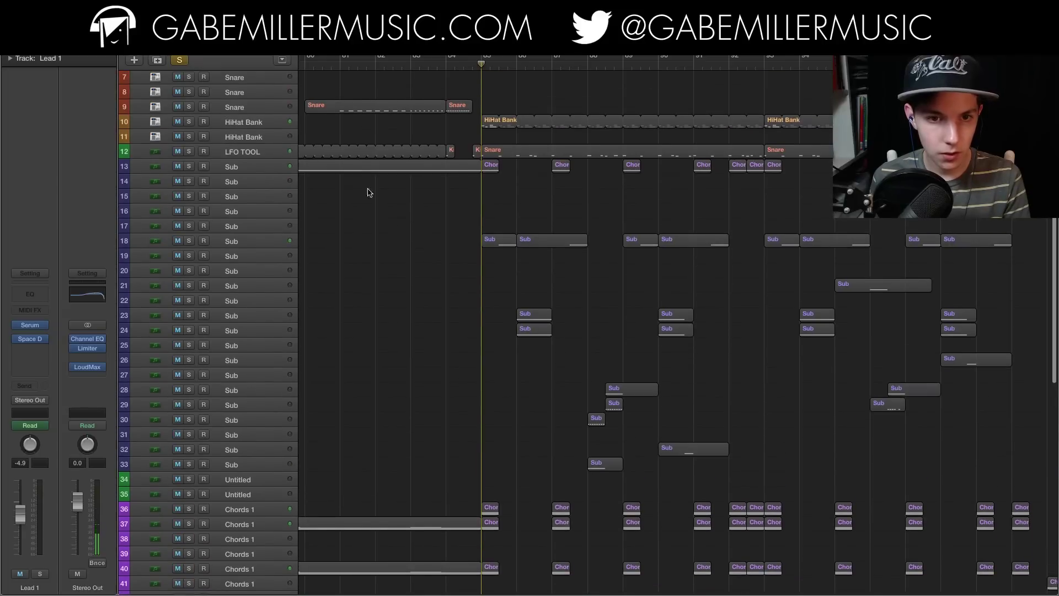
click(189, 152)
key(space)
key(super+Right)
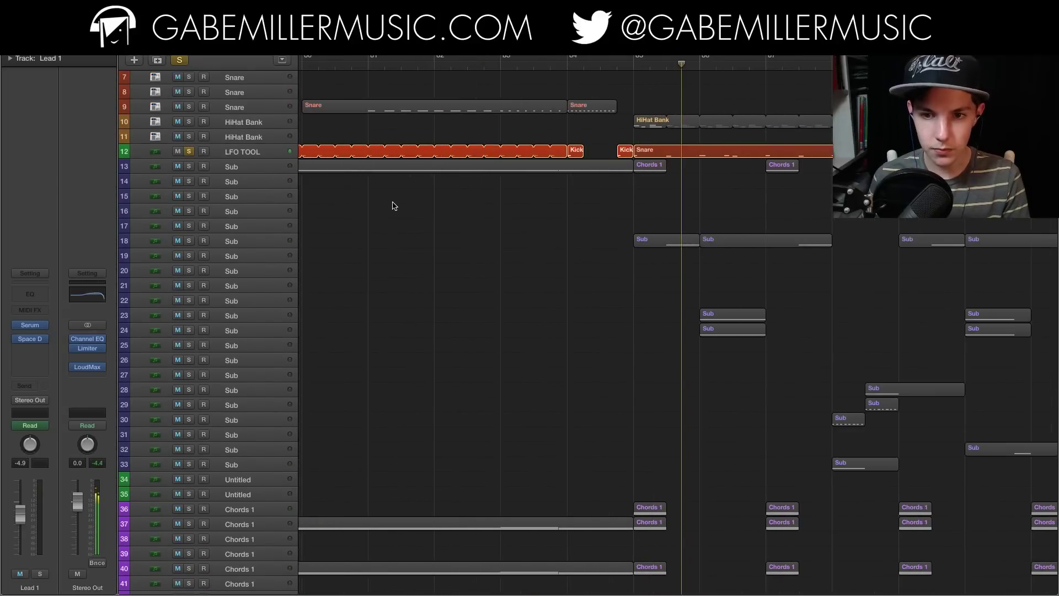
scroll(395, 216, down, 6)
scroll(420, 203, right, 4)
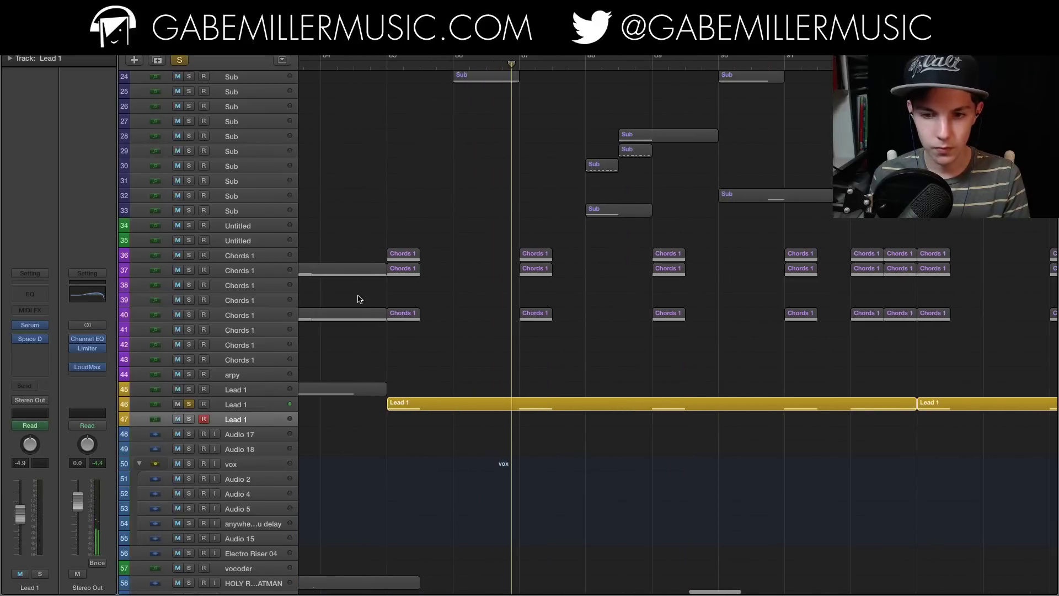
Step: Audition track 46 from the start of its second Lead 1 region, and clear all solos
key(super+Left)
key(super+Left)
key(super+Left)
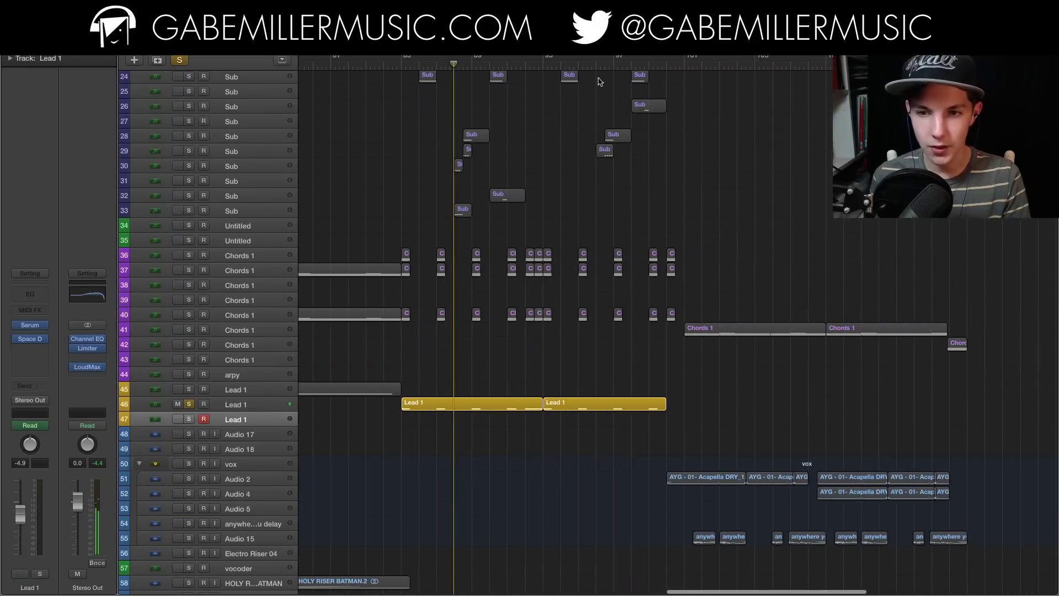
click(526, 64)
click(544, 64)
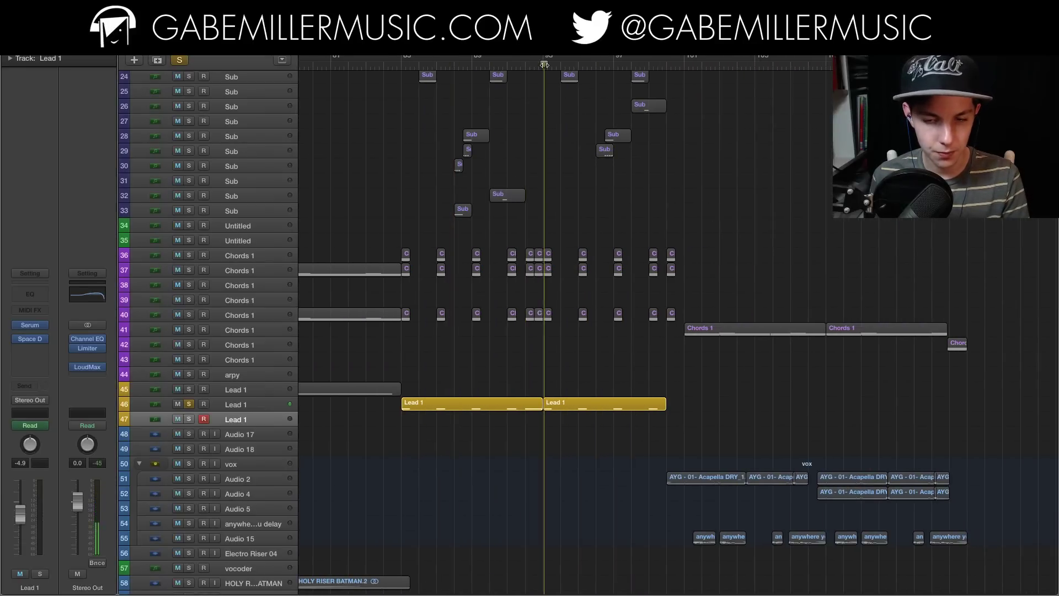
click(181, 61)
Step: Play the early vocal section from the Chords 1 regions at bar 21 and solo Chords 1 track 39
scroll(504, 196, down, 10)
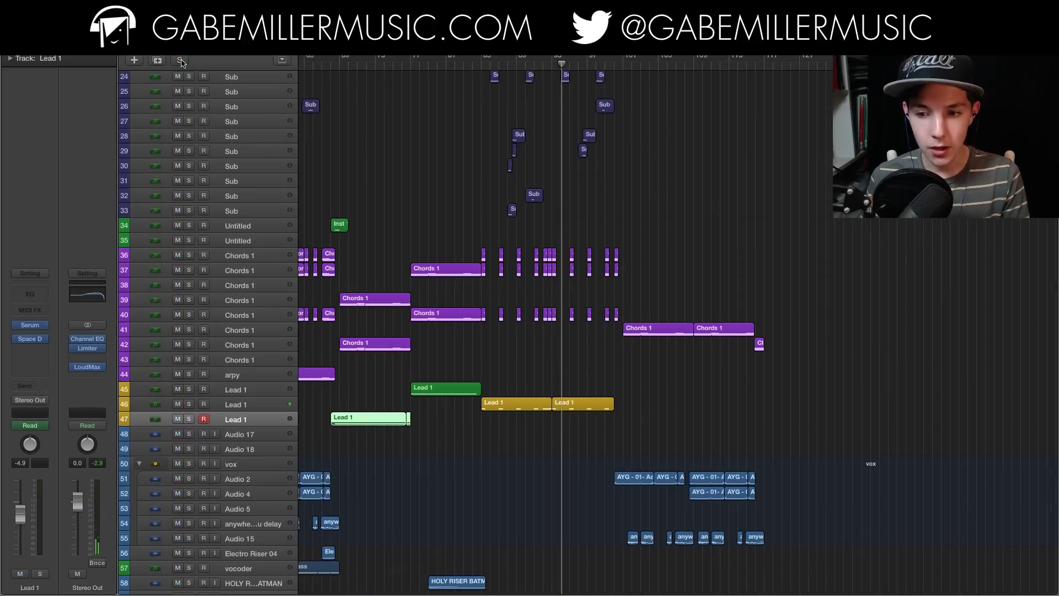
scroll(504, 197, down, 5)
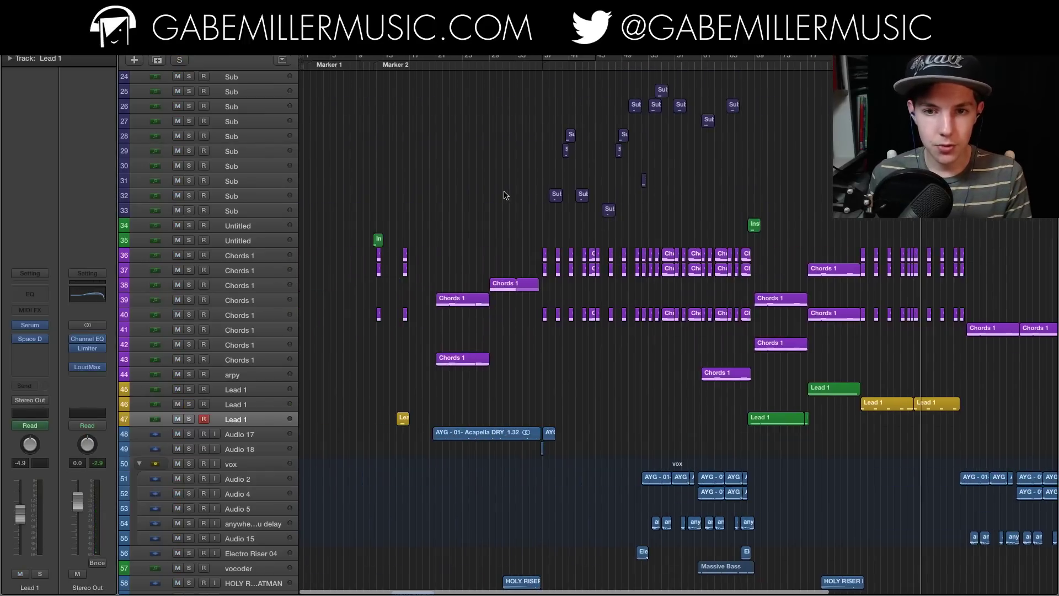
scroll(491, 205, up, 6)
scroll(490, 205, left, 15)
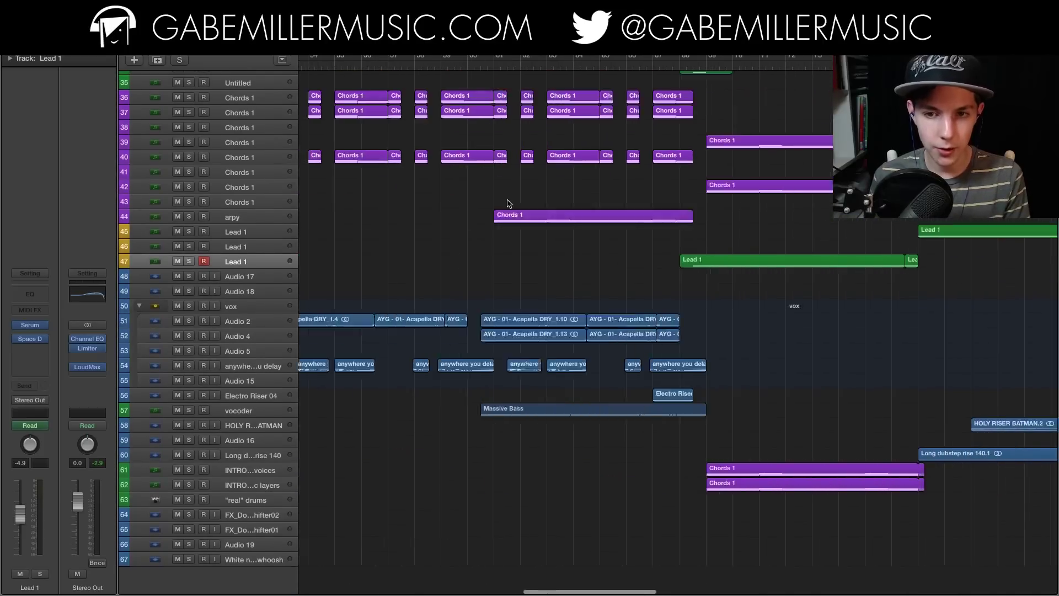
scroll(484, 160, left, 8)
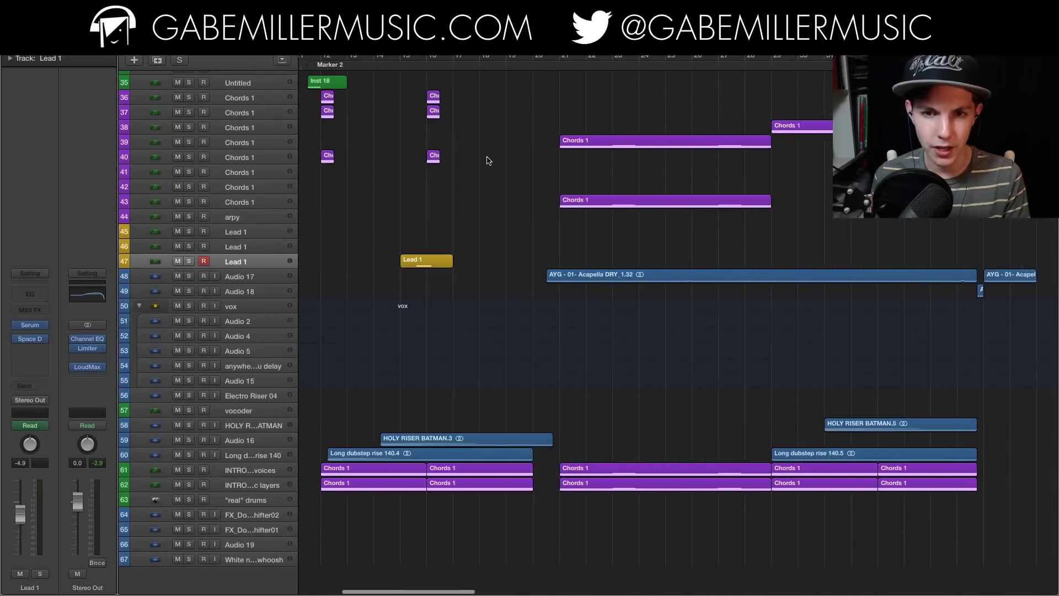
click(597, 63)
scroll(598, 63, up, 2)
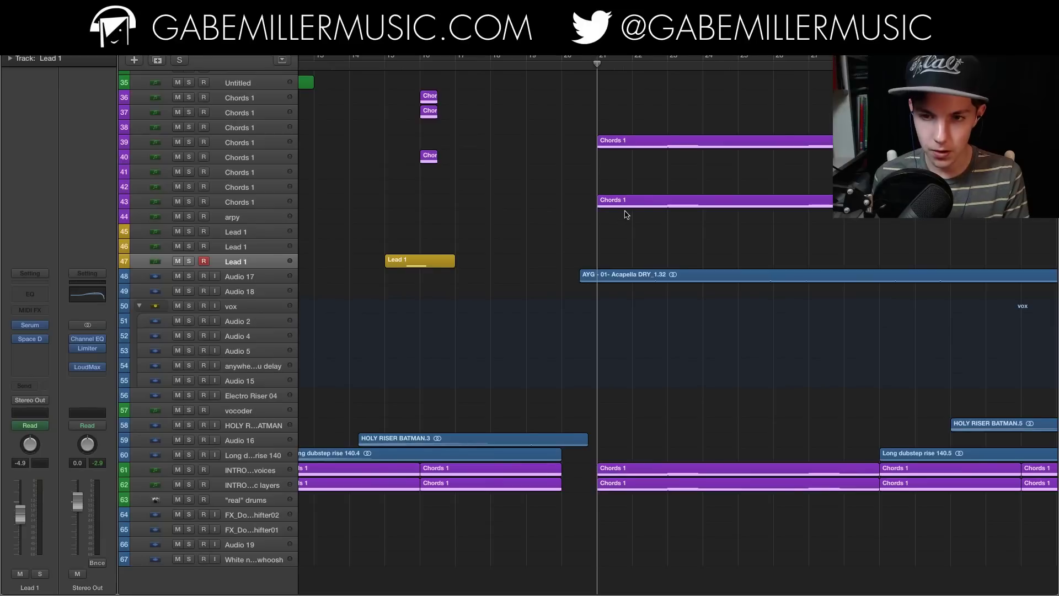
scroll(612, 207, right, 3)
key(space)
click(189, 146)
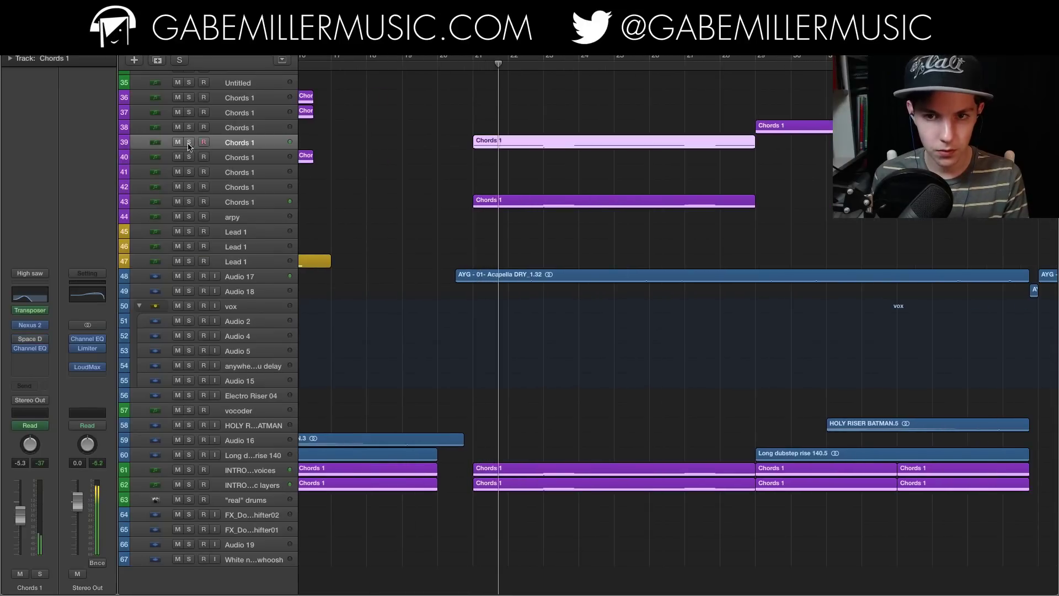
click(188, 145)
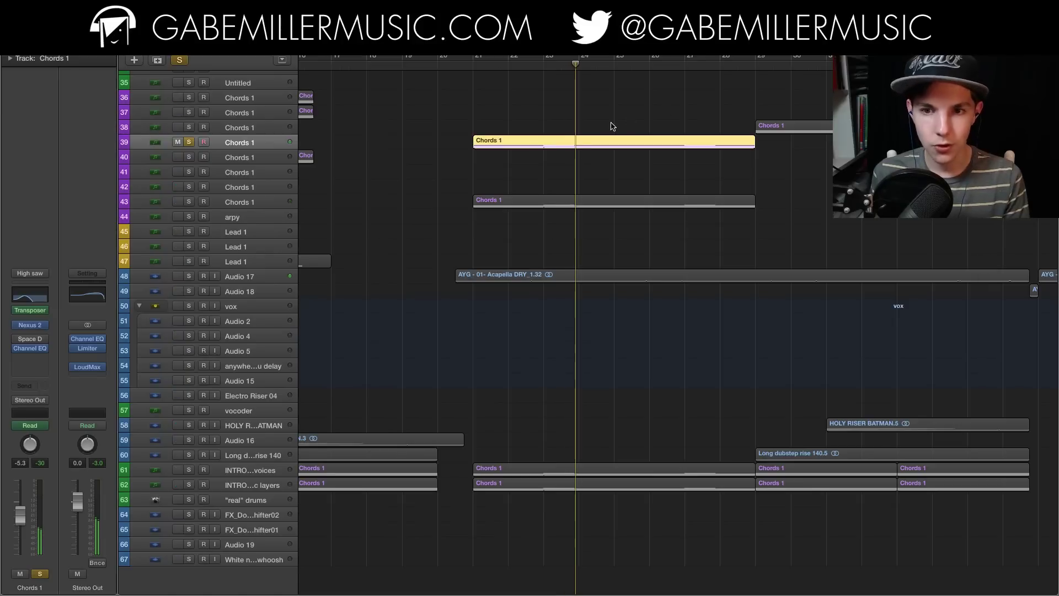
Step: Open track 39's Channel EQ and replay its region from the start to watch the filter automation
key(super+Left)
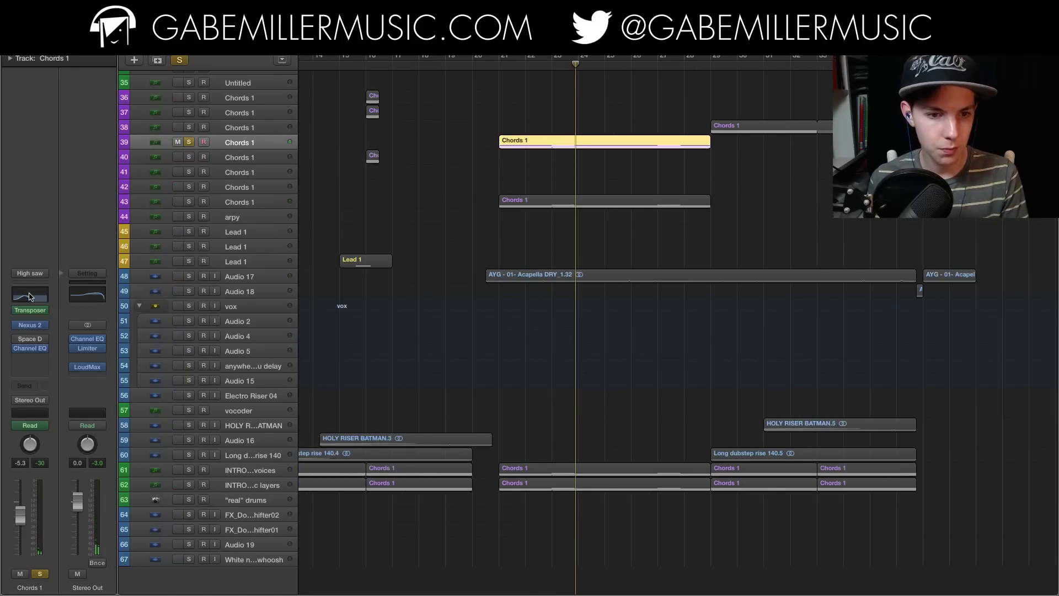
key(e)
drag(301, 69, 580, 272)
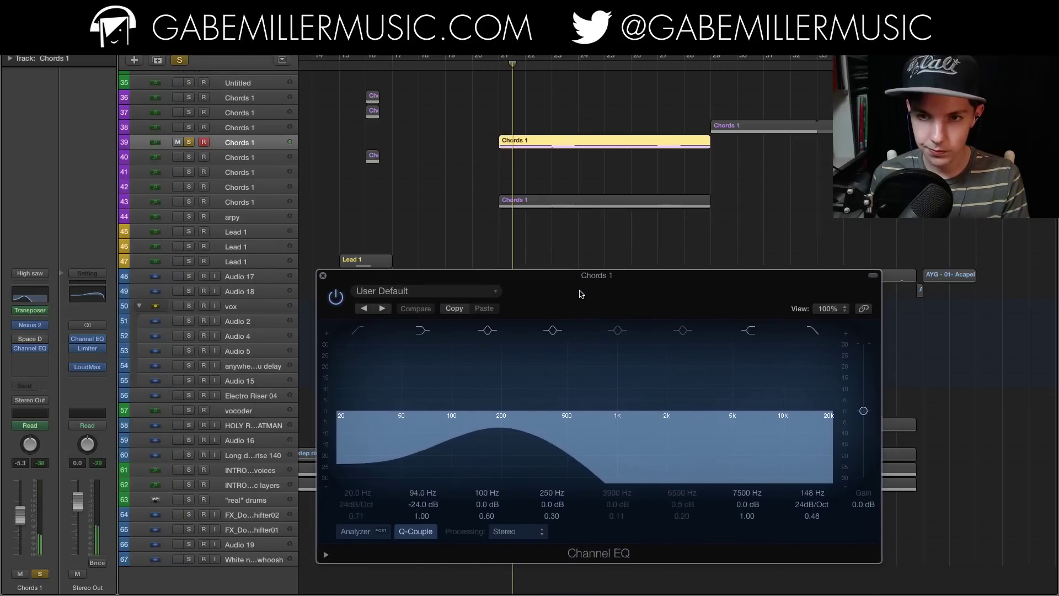
scroll(570, 227, up, 3)
scroll(569, 227, up, 1)
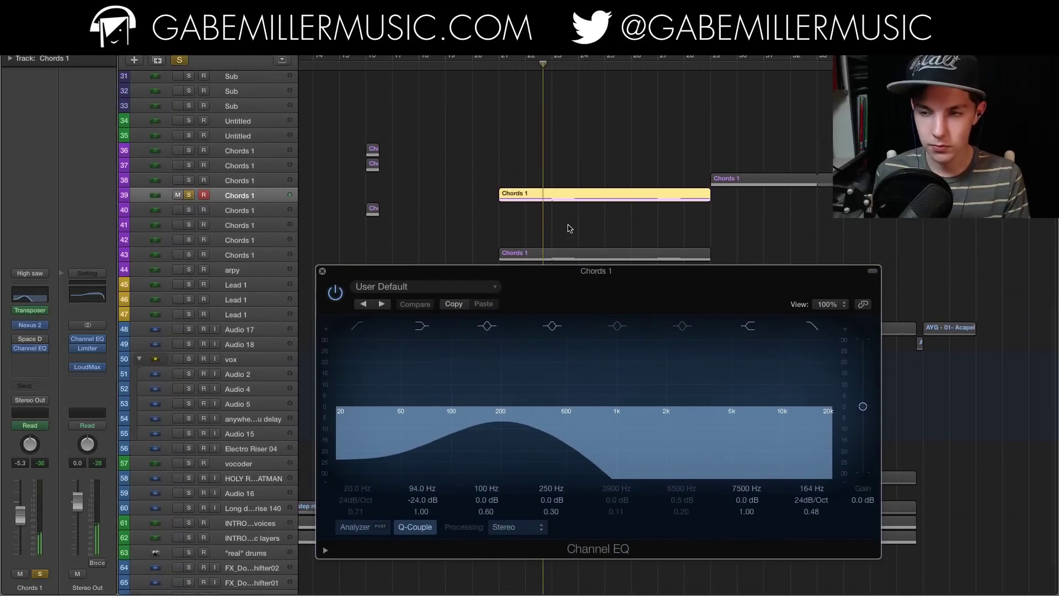
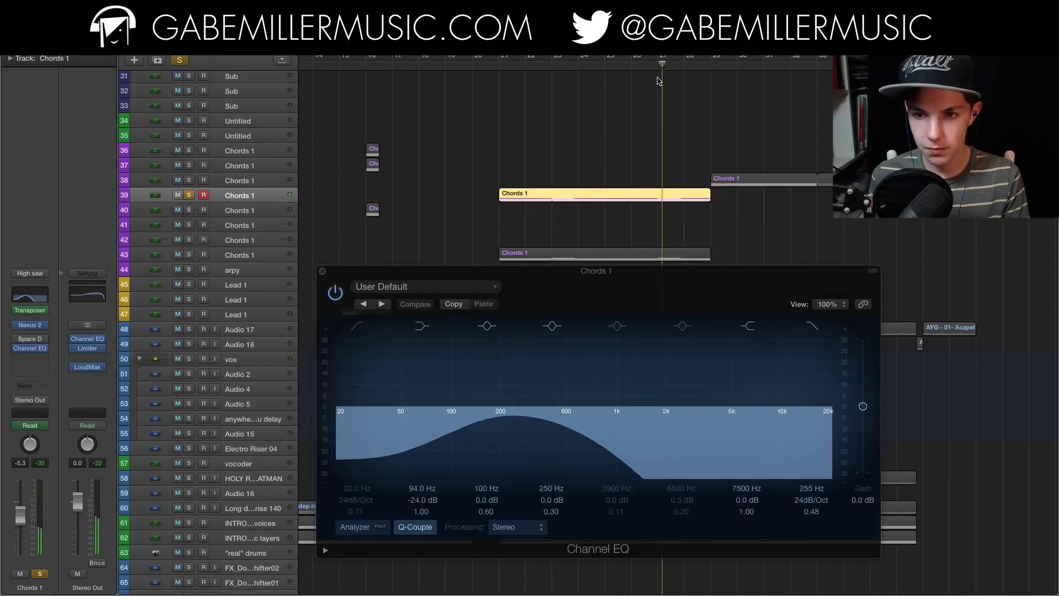
Step: Add Chords 1 track 38 to the solo to hear its region at bar 29, closing the EQ window and clearing all solos
click(188, 181)
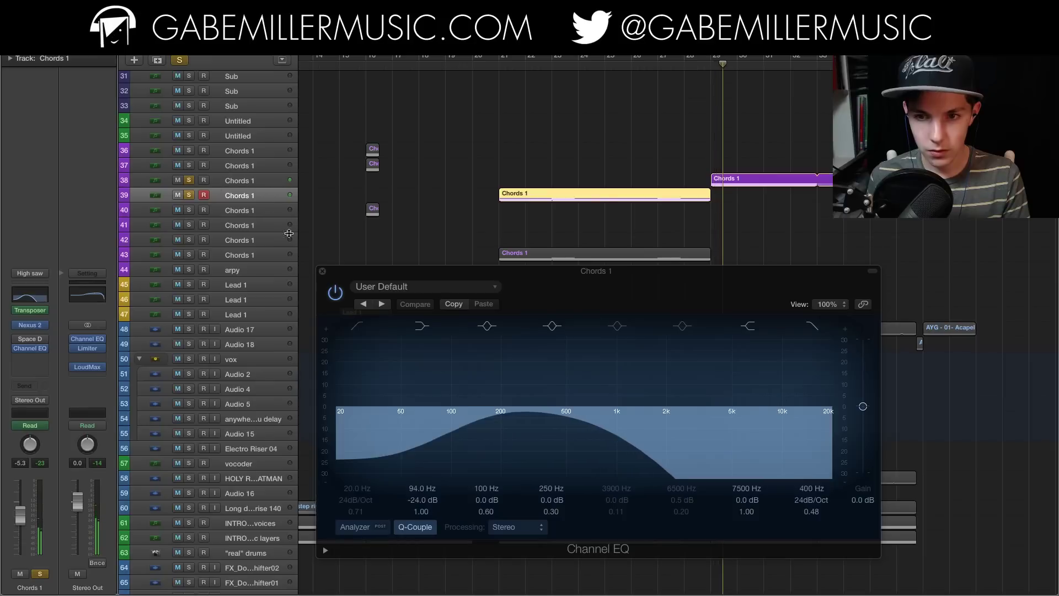
click(248, 182)
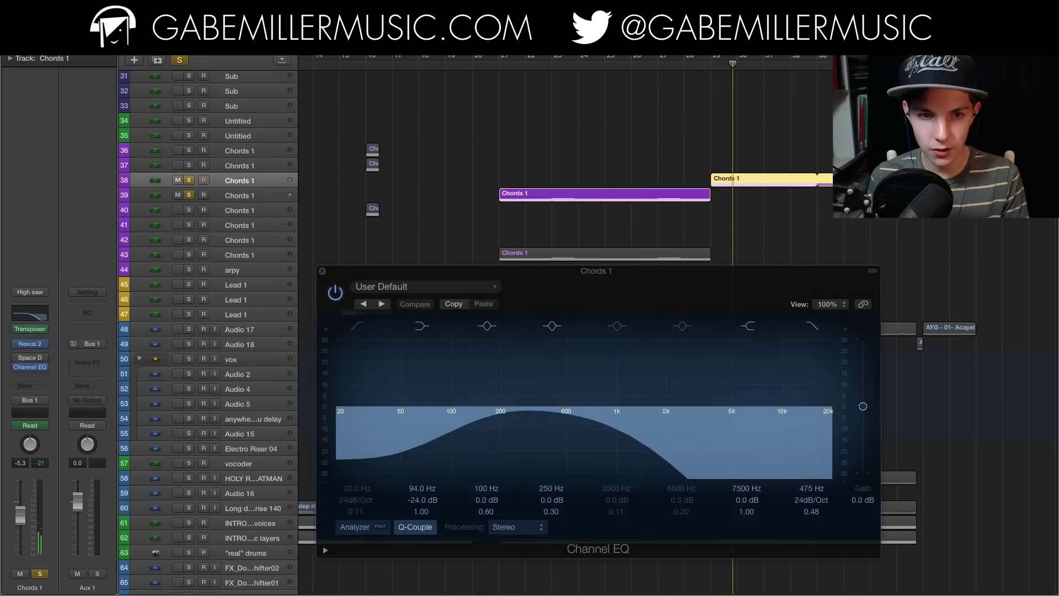
click(322, 271)
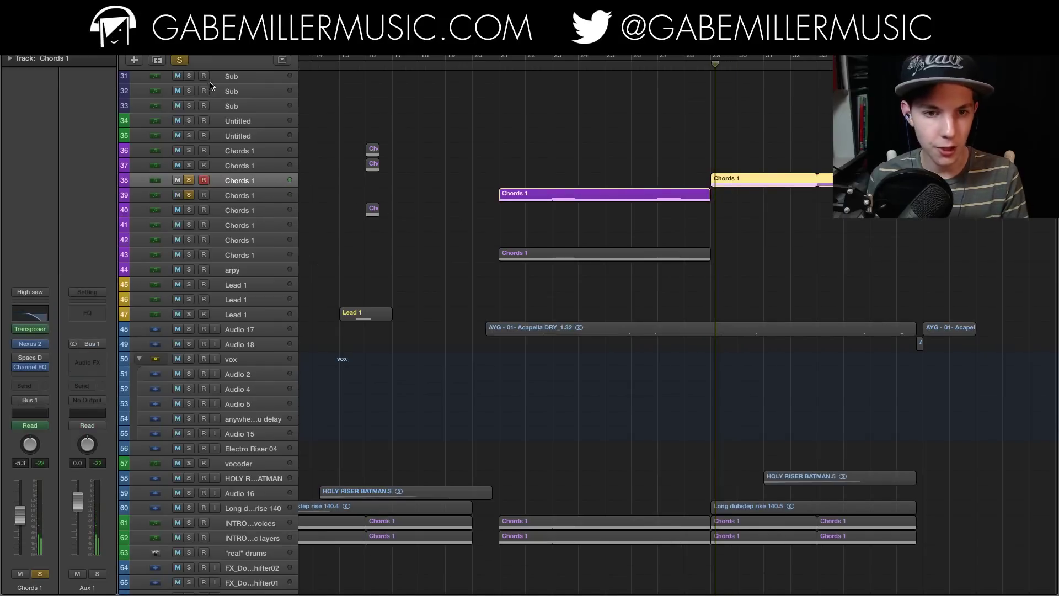
click(179, 61)
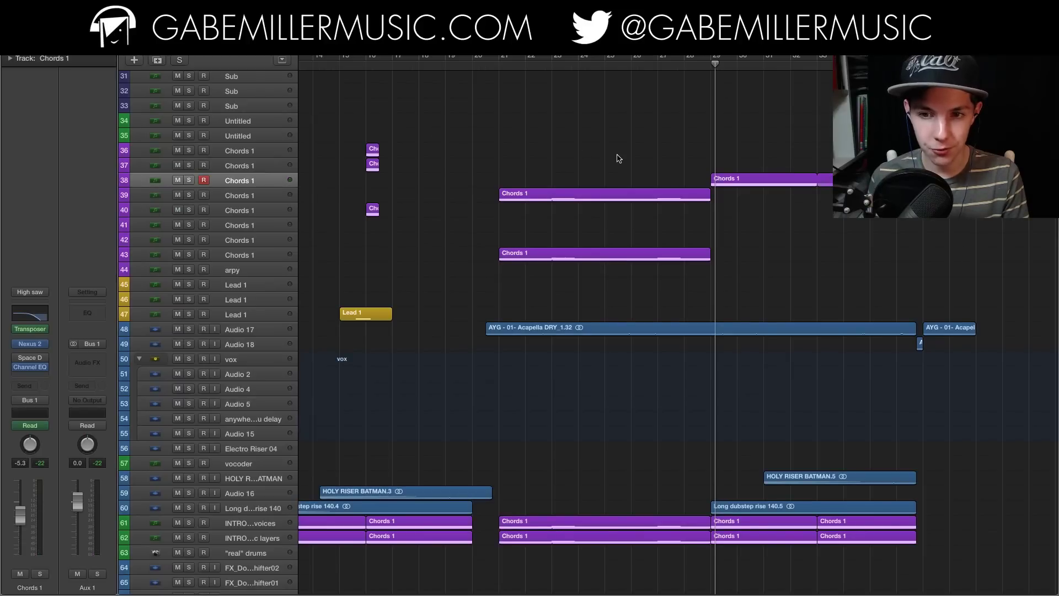
Step: Select Chords 1 track 43, solo it, and play it from the start of its region at bar 21
key(super+Left)
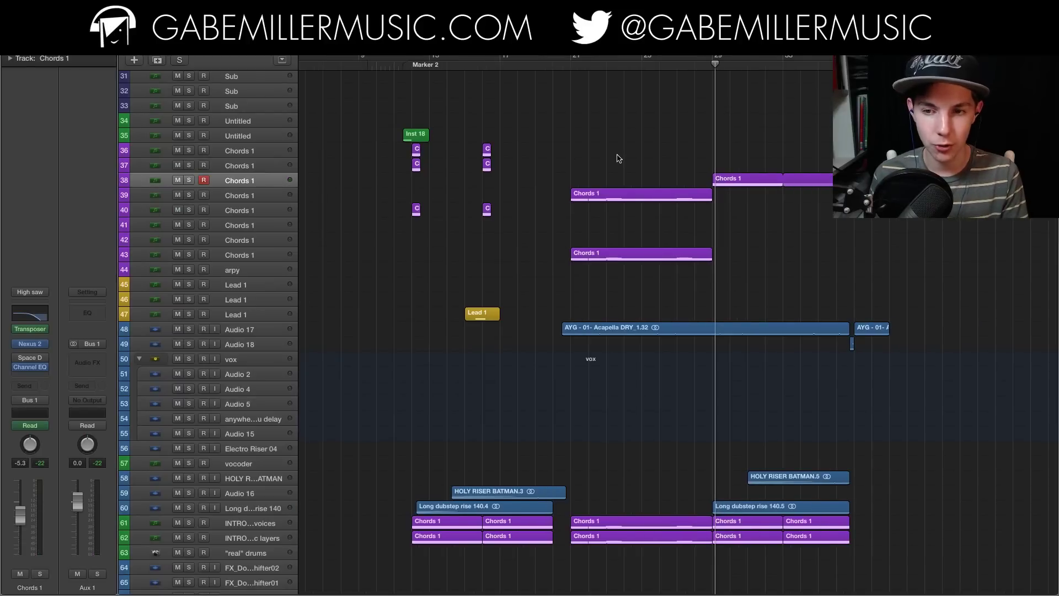
key(super+Right)
key(super+Right)
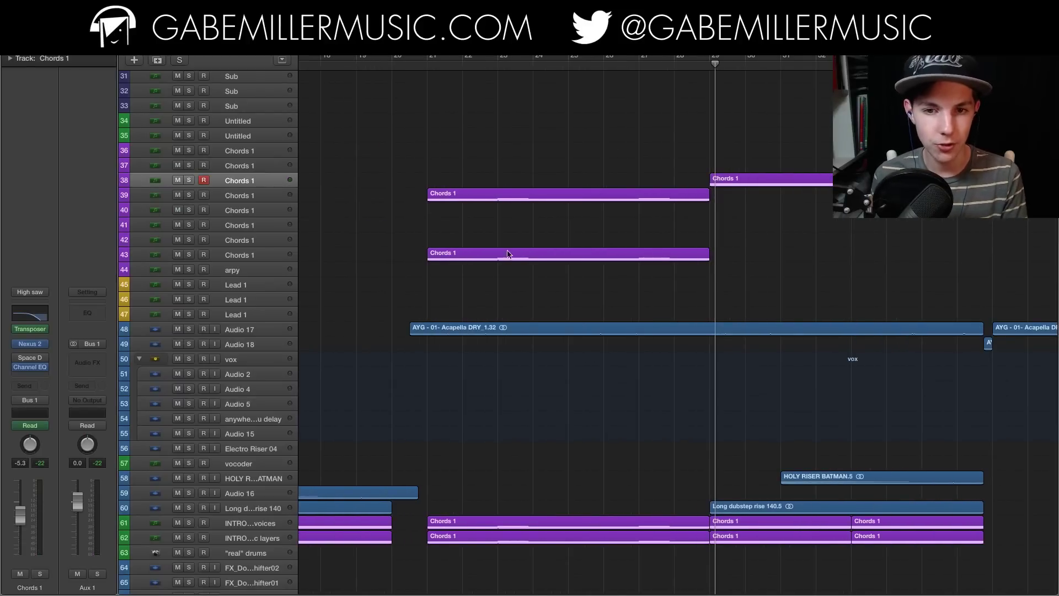
scroll(495, 237, down, 4)
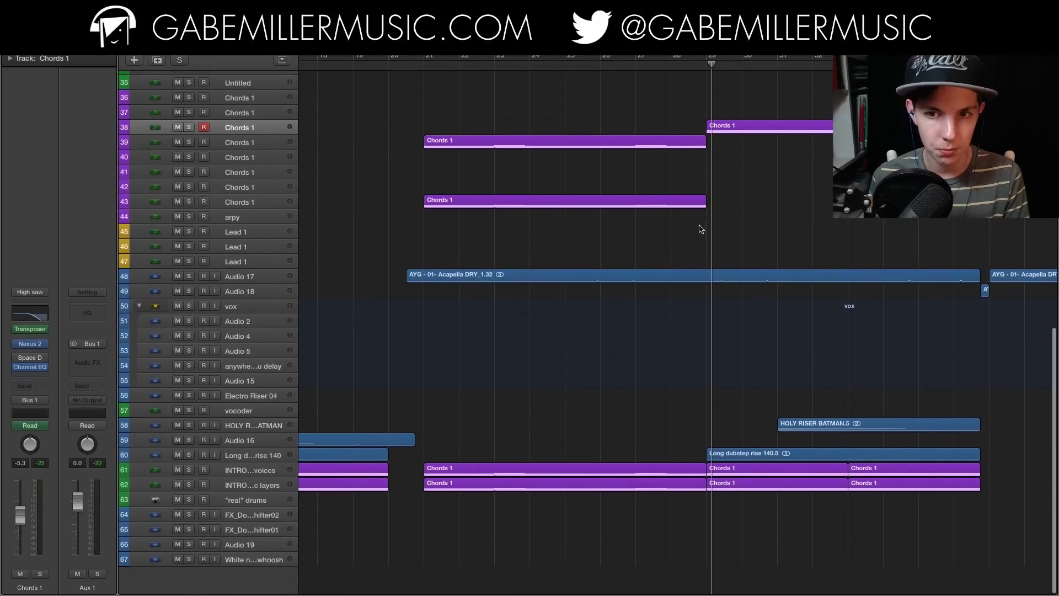
scroll(699, 232, up, 6)
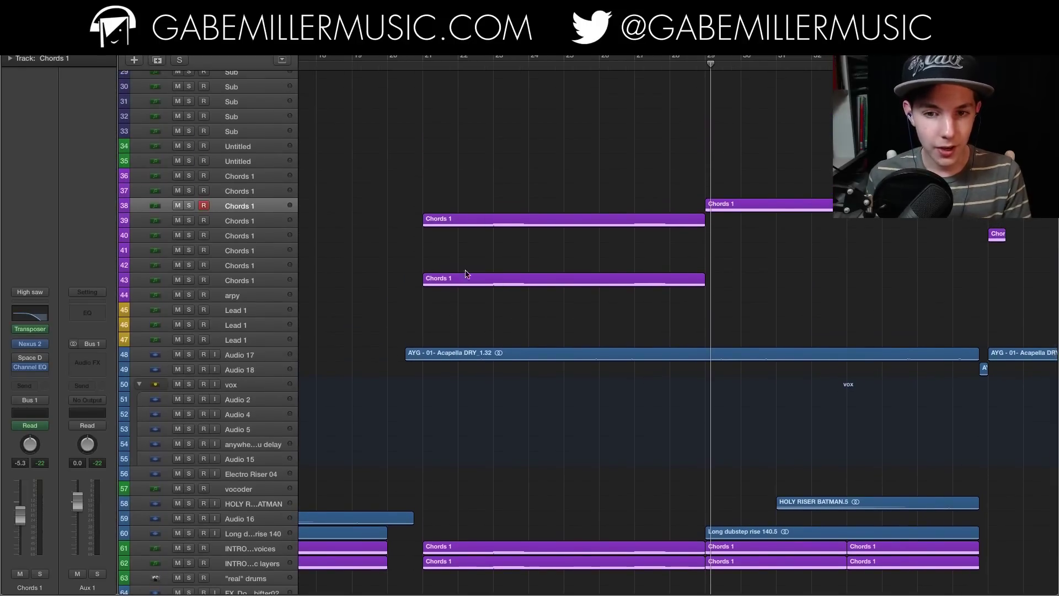
click(249, 281)
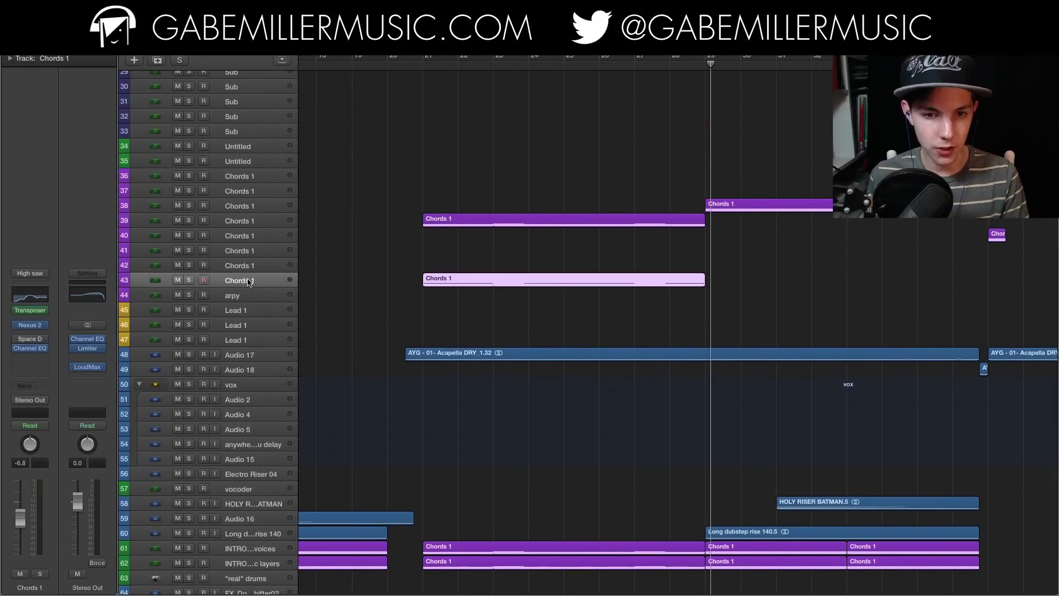
click(462, 252)
key(super+Right)
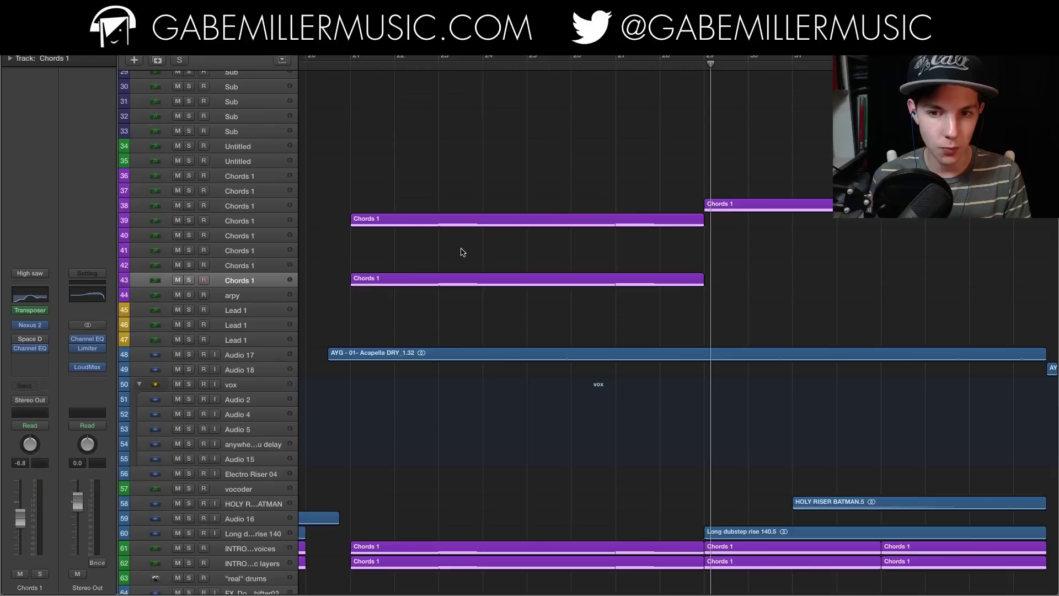
click(348, 63)
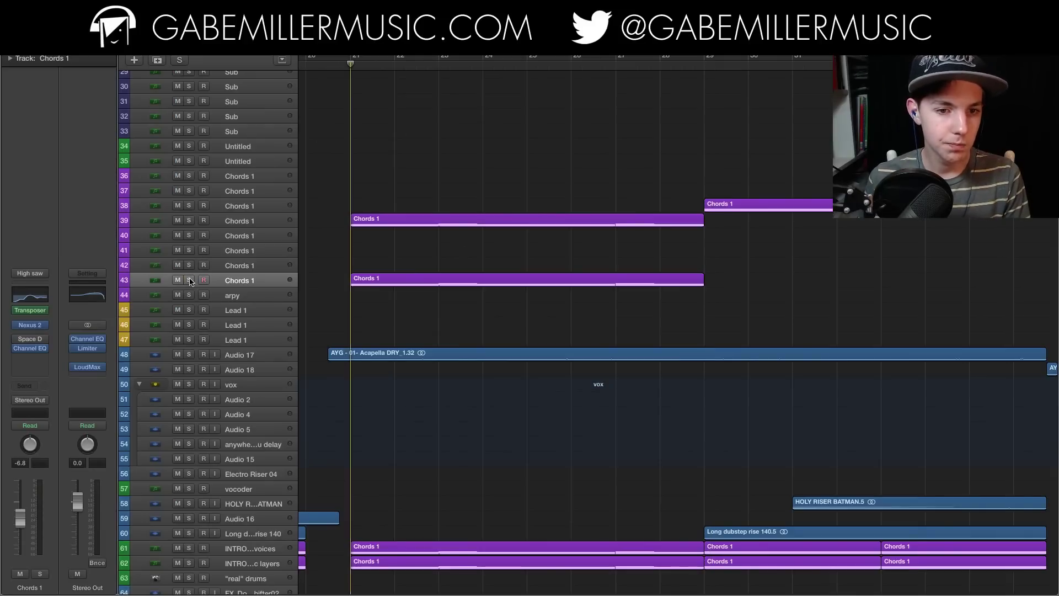
click(190, 280)
key(space)
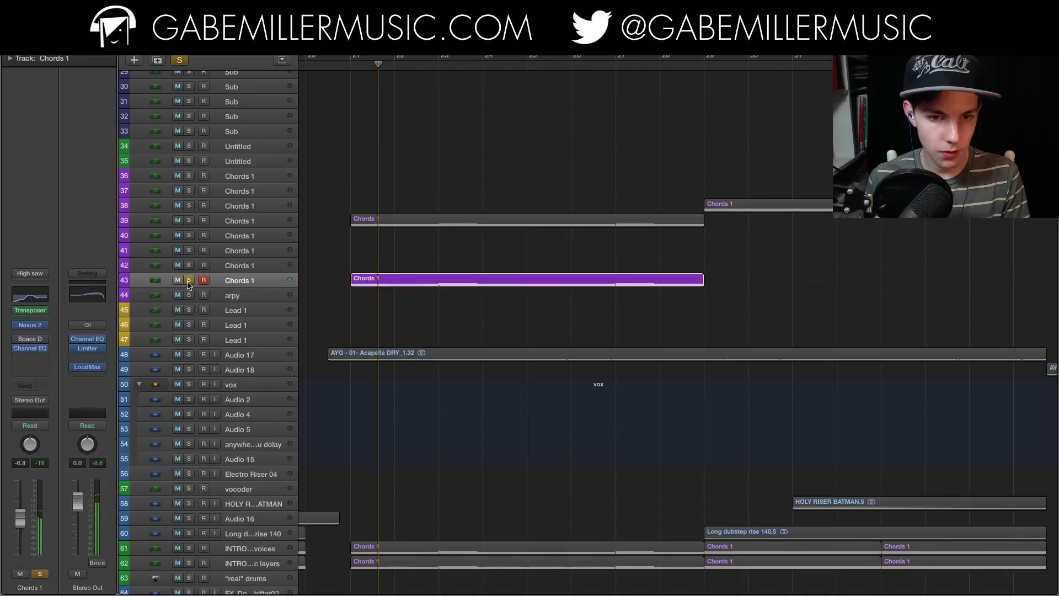
key(space)
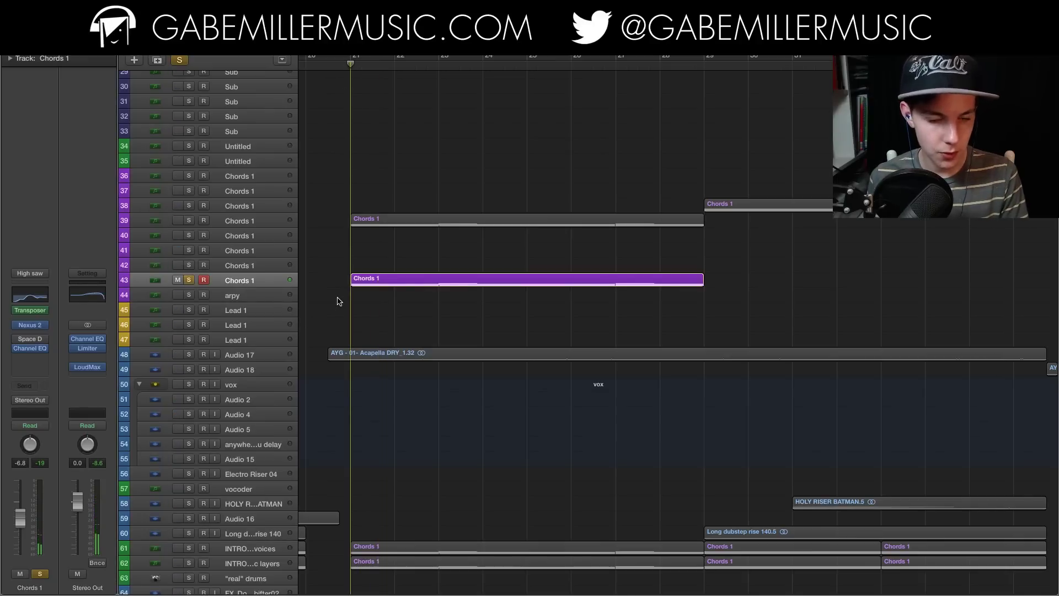
Step: Replay soloed track 43, clear its solo, and select the INTRO voices track 61
key(space)
scroll(336, 326, down, 3)
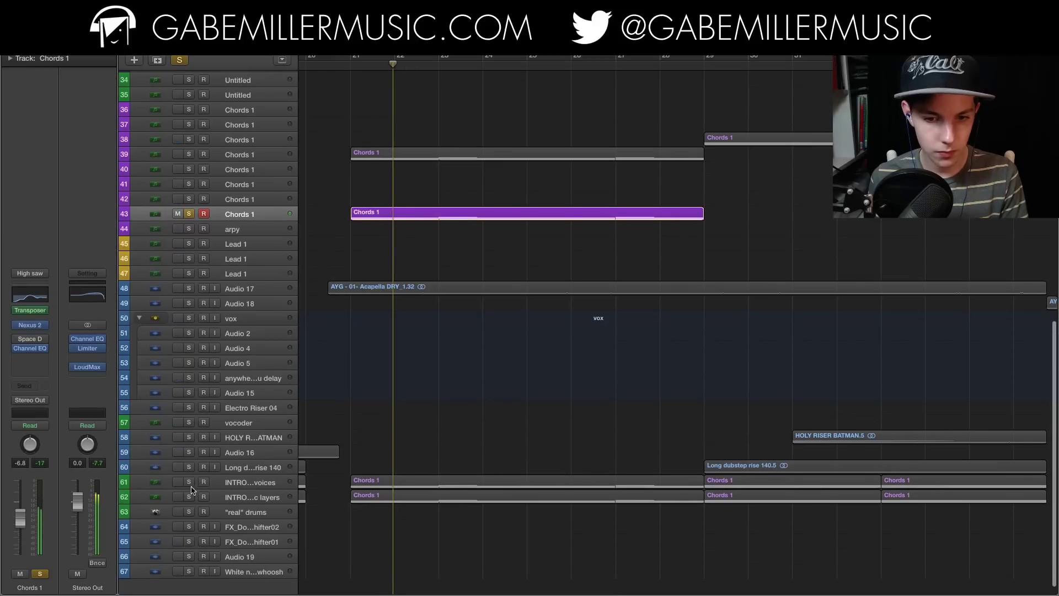
key(s)
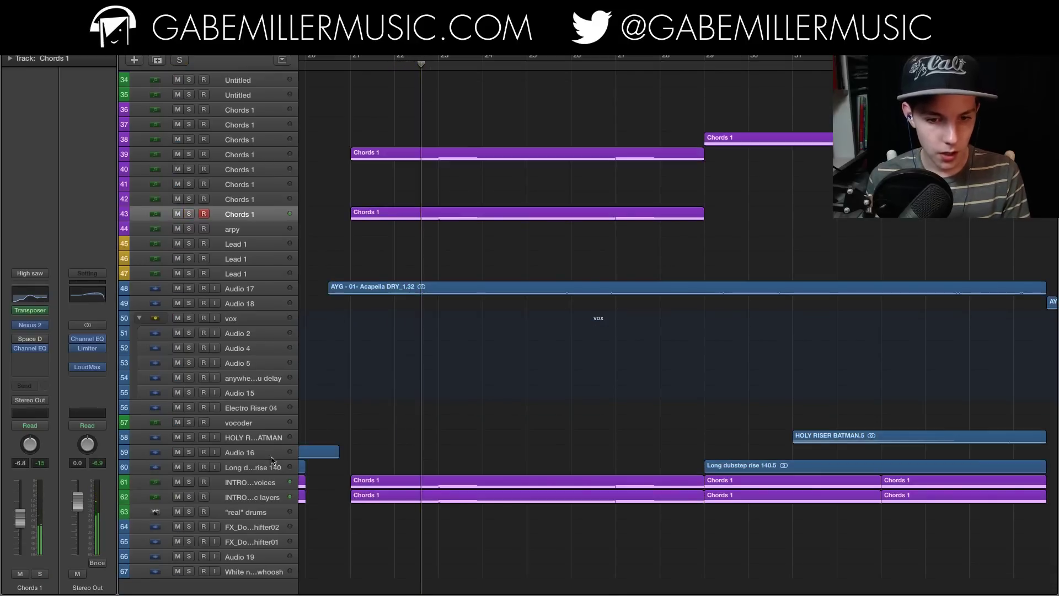
click(266, 481)
click(247, 498)
click(251, 484)
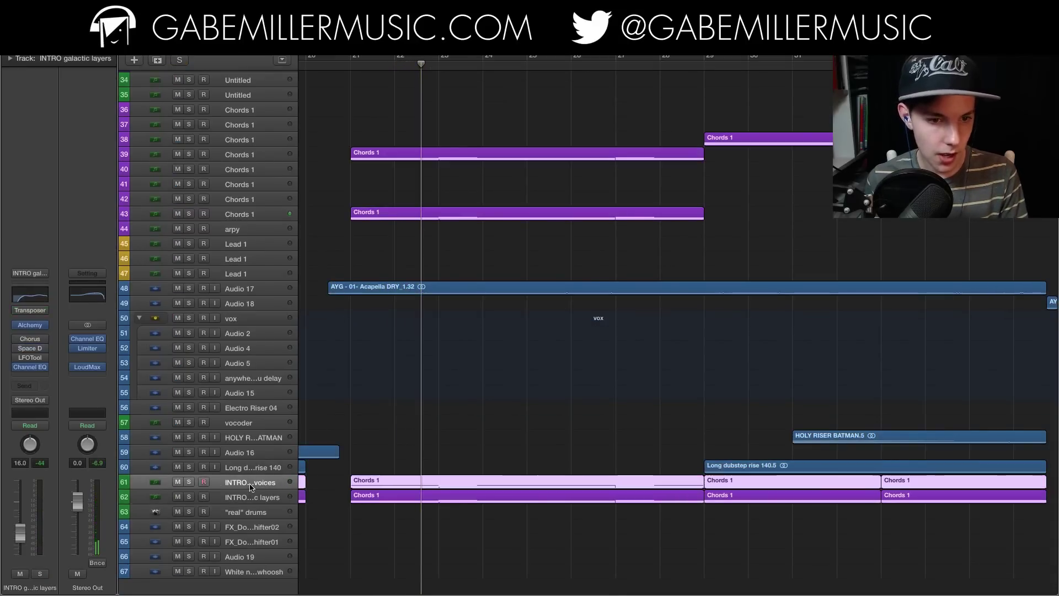
Step: Play the INTRO voices track 61 soloed around bar 21, and switch the solo to INTRO galactic layers track 62
key(space)
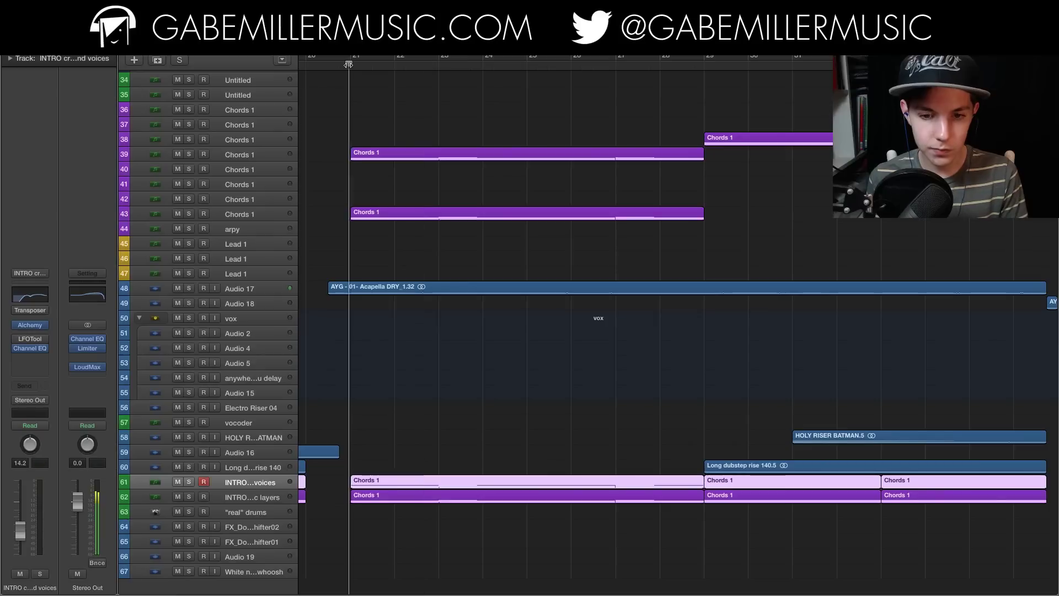
click(189, 482)
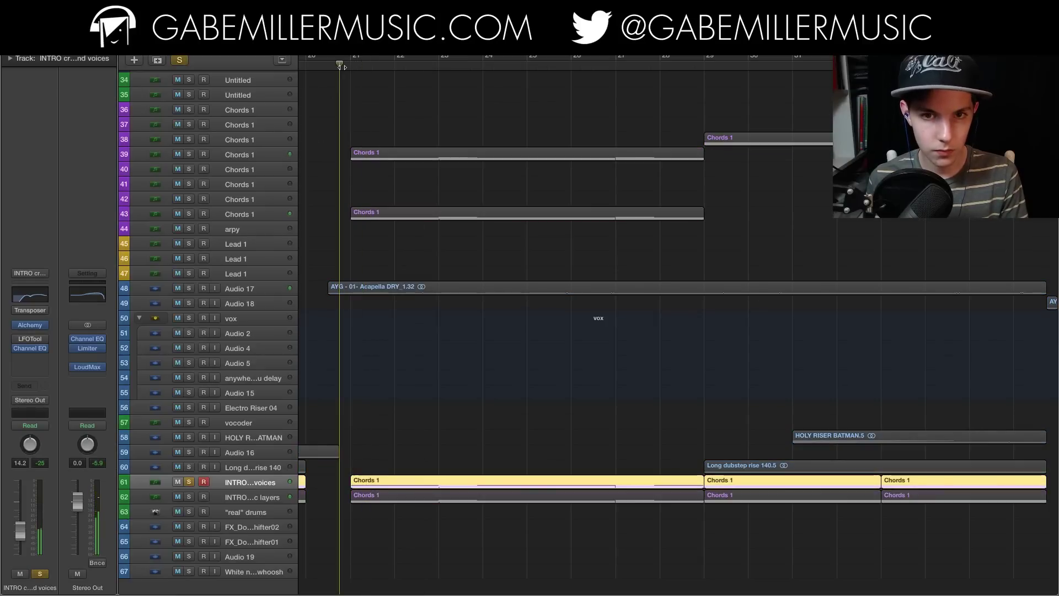
scroll(310, 492, down, 3)
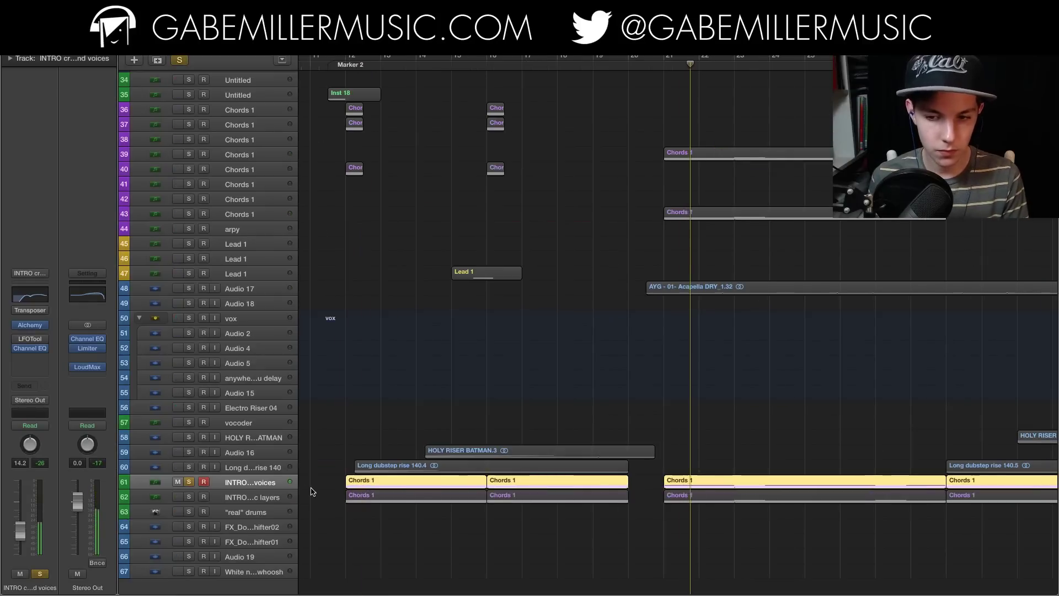
scroll(530, 436, up, 2)
scroll(415, 452, left, 2)
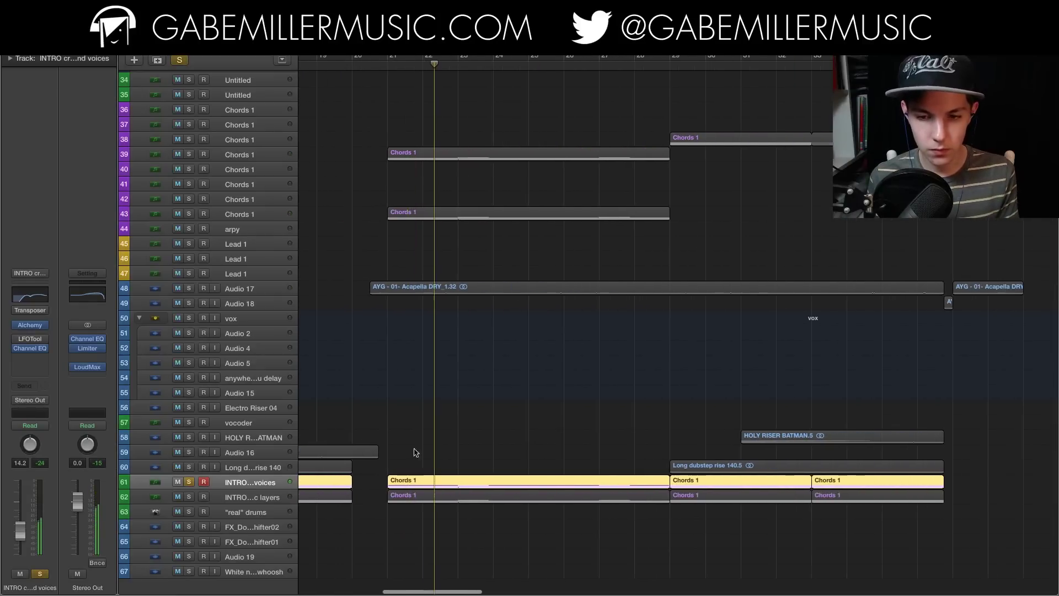
click(189, 482)
click(188, 496)
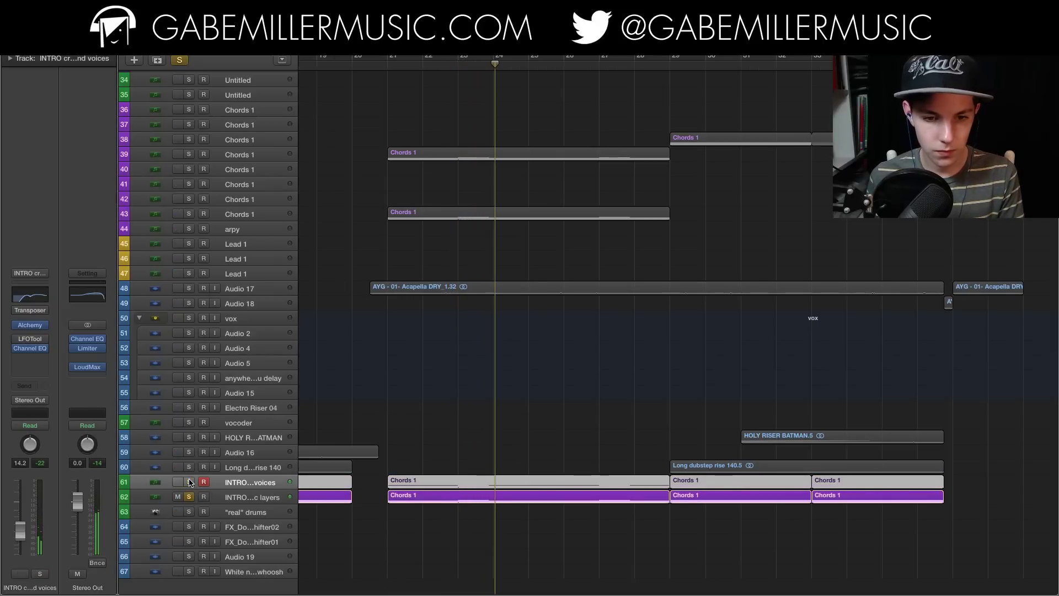
Step: Restart playback at bar 21 and add tracks 61, 43 and 39 to the solo alongside the galactic layers
click(386, 63)
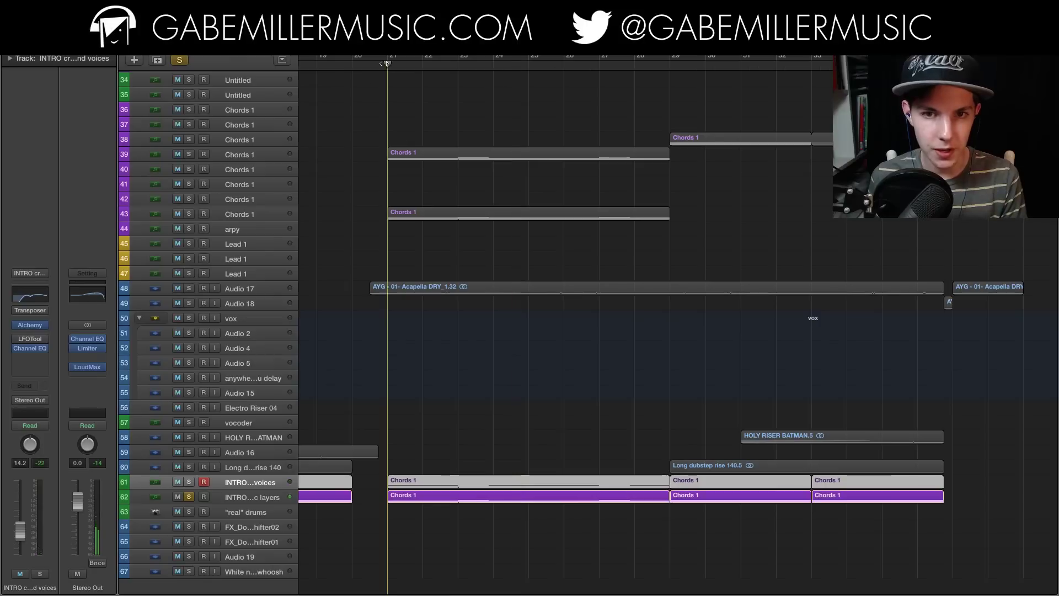
key(s)
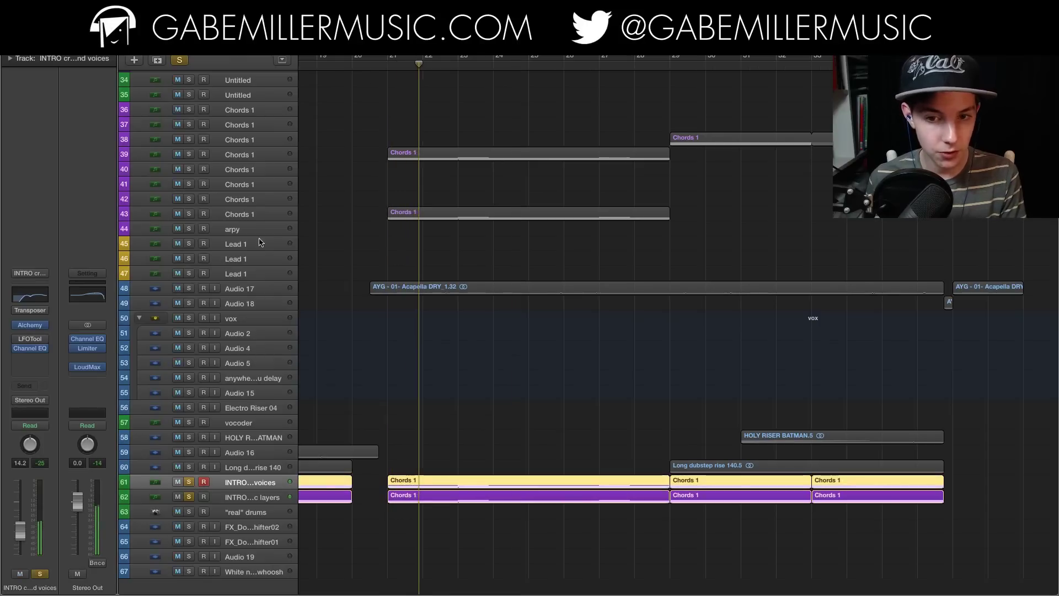
click(188, 214)
click(188, 153)
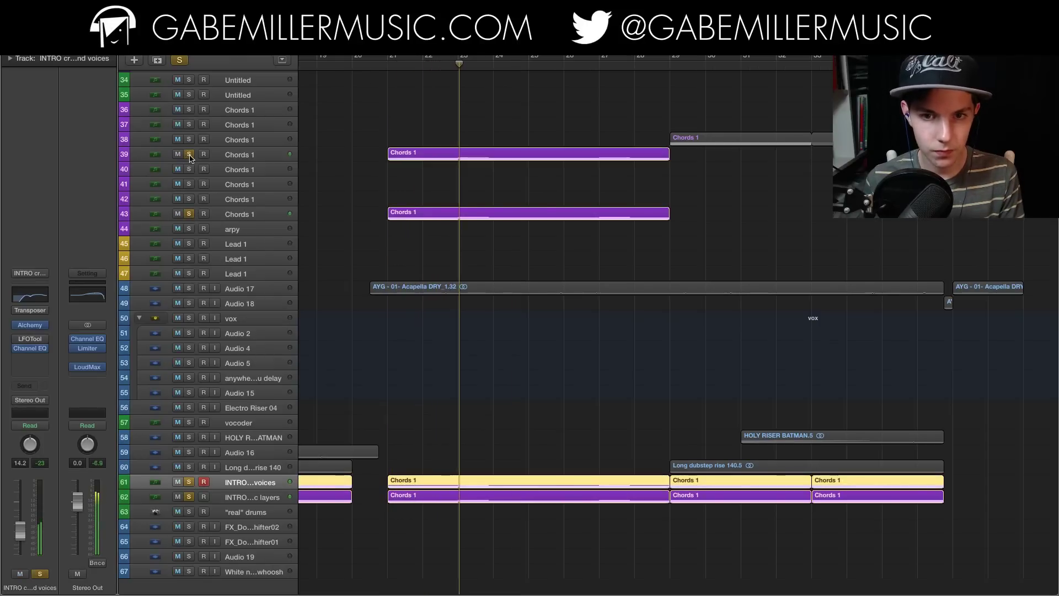
Step: Add Sub track 16 to the solo and select it to show its channel strip during playback
scroll(422, 275, up, 15)
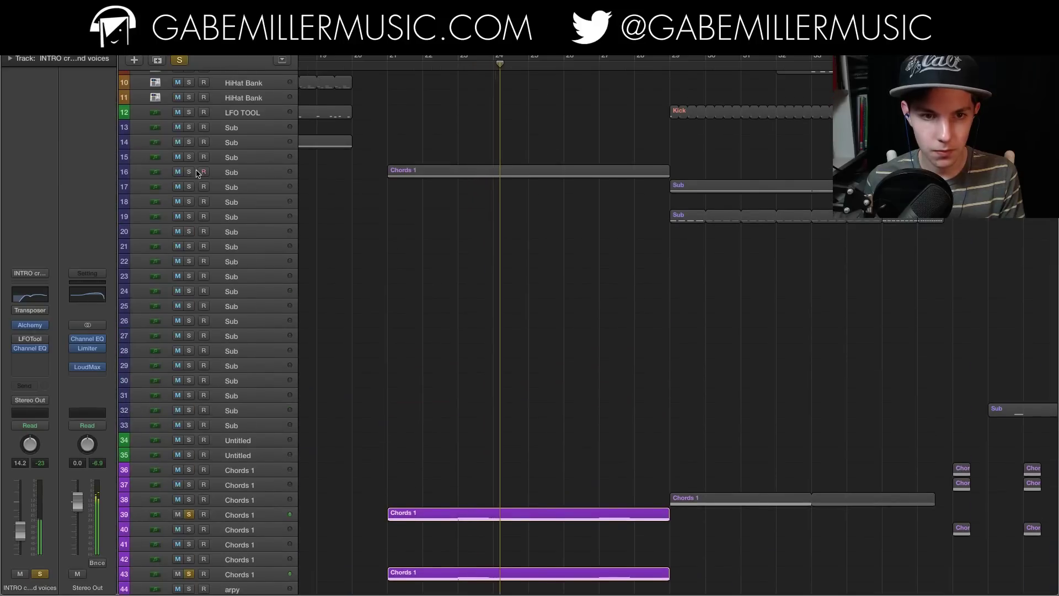
click(189, 171)
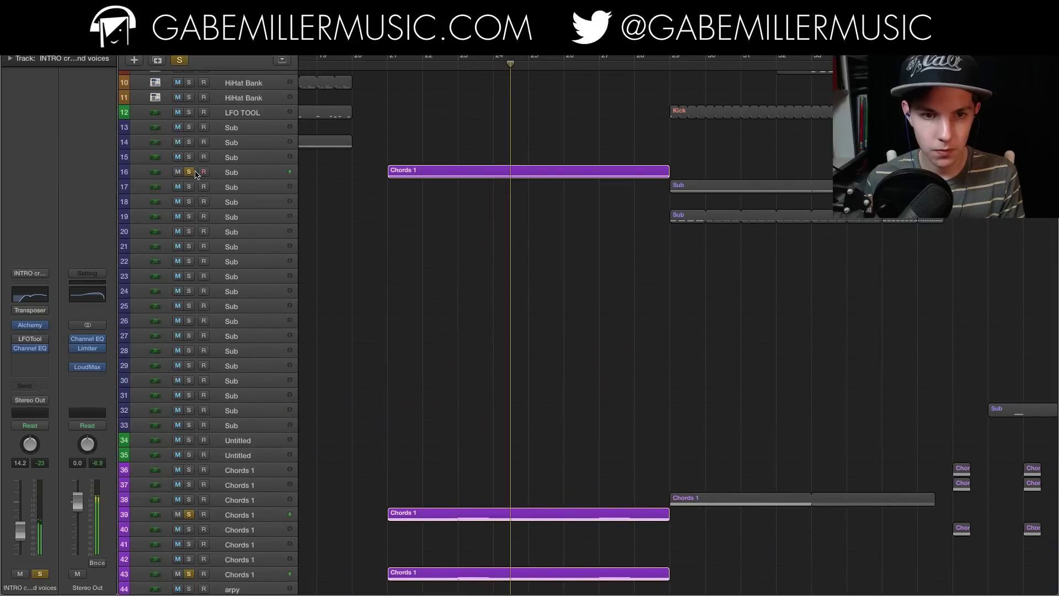
click(261, 174)
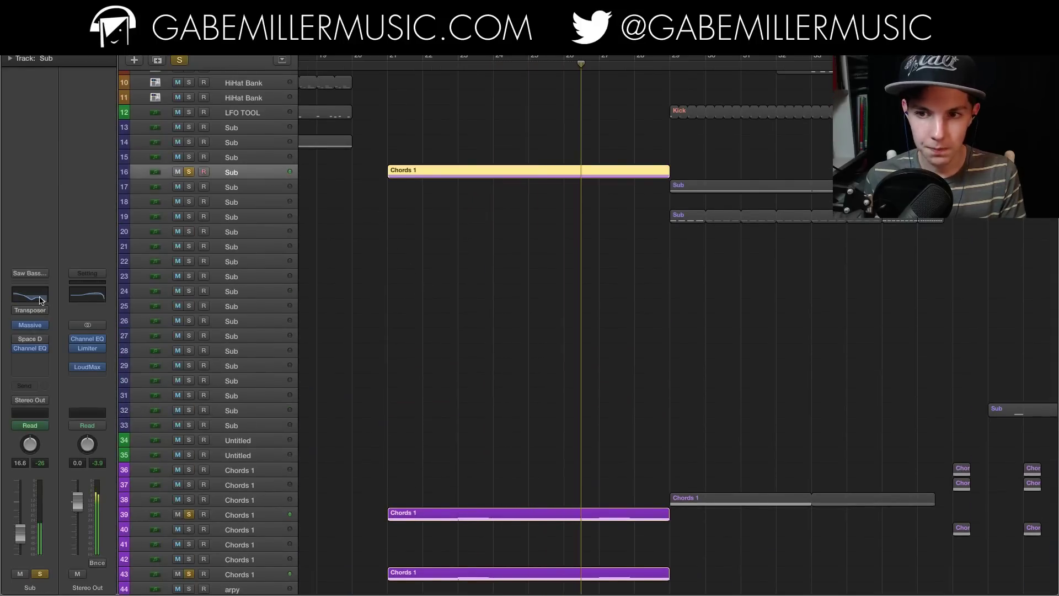
scroll(747, 111, right, 3)
scroll(749, 117, left, 4)
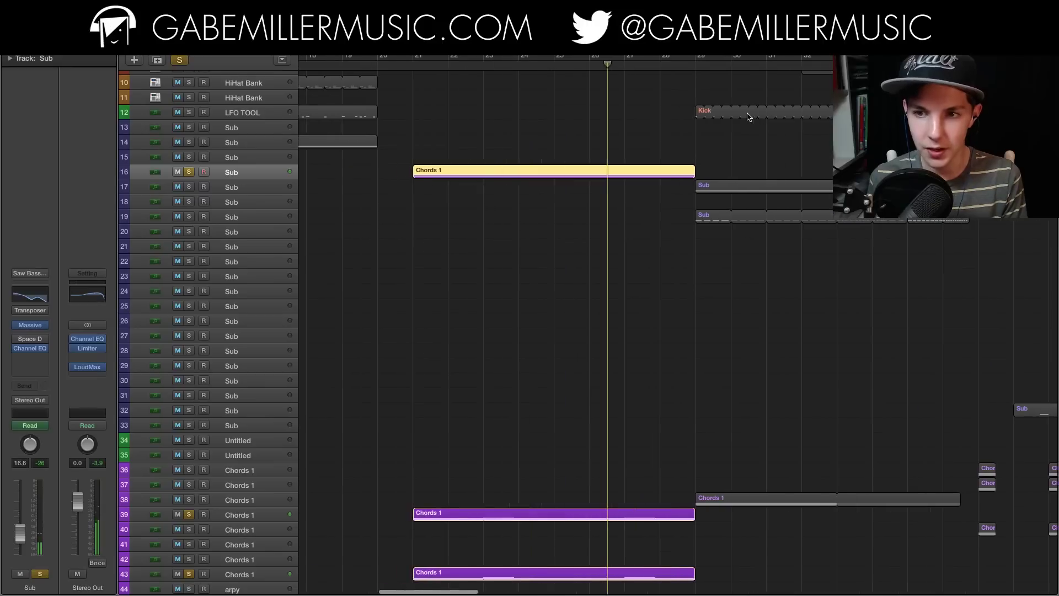
Step: Replay the soloed layers from the start of the Chords 1 regions at bar 21 with Sub track 16 included
key(super+Left)
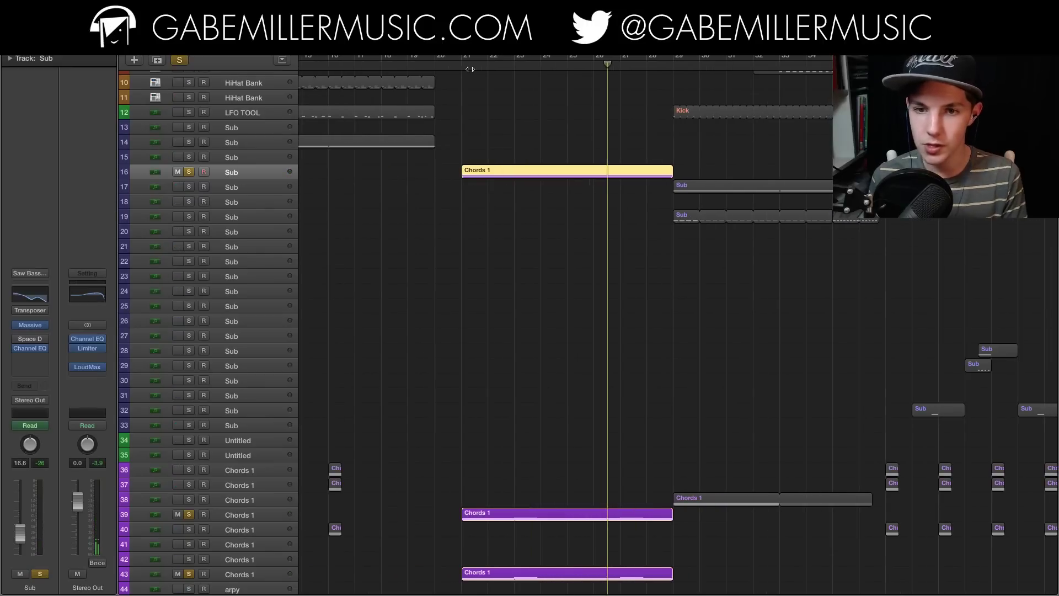
click(461, 66)
key(super+Right)
key(space)
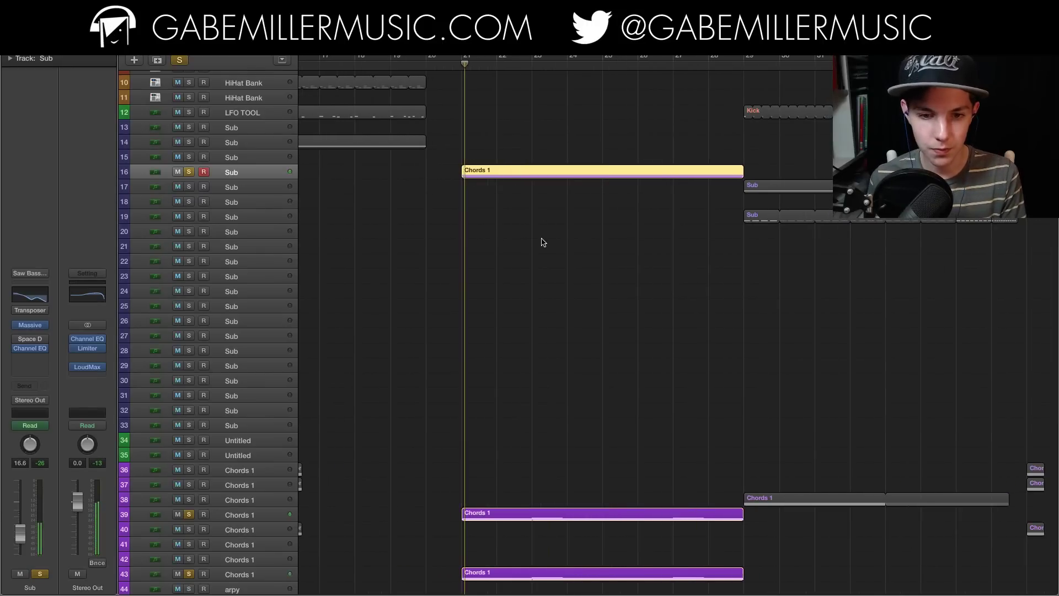
Step: Add the Audio 17 acapella track 48 to the solo, select it, and listen to it with the other layers
scroll(537, 242, down, 10)
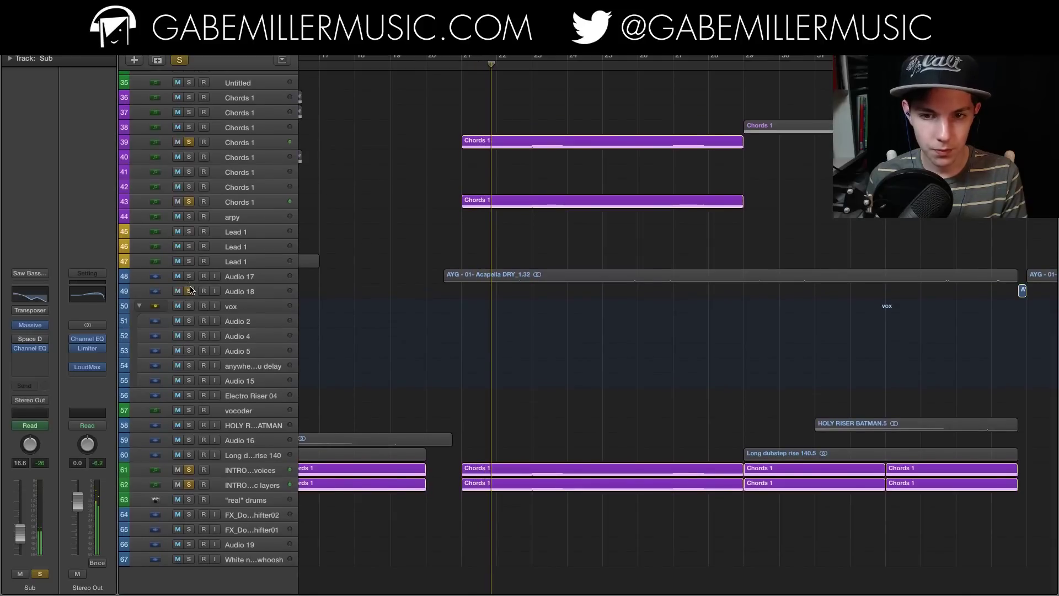
click(255, 277)
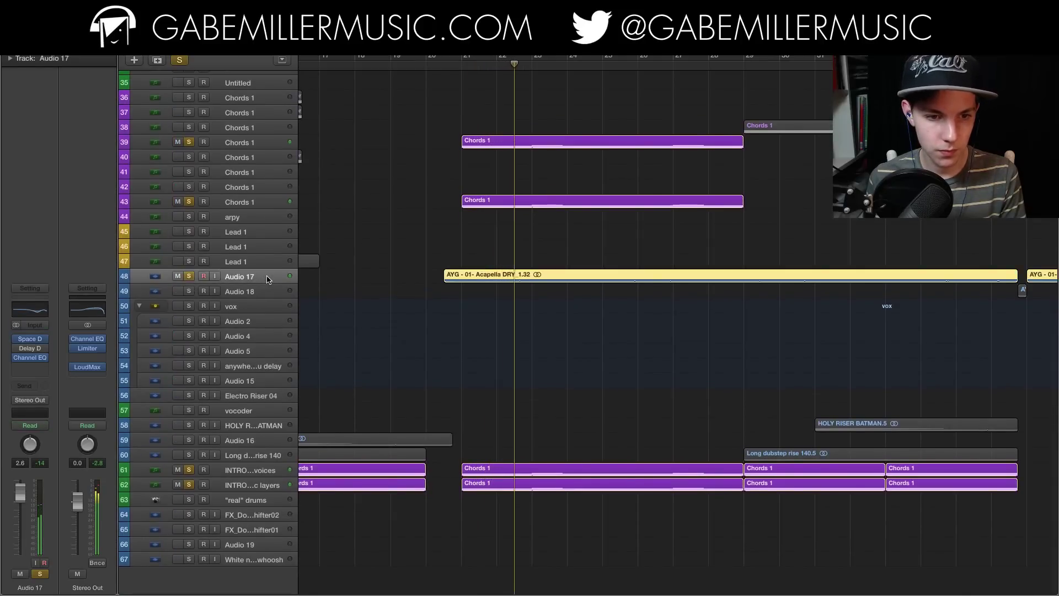
key(super+Left)
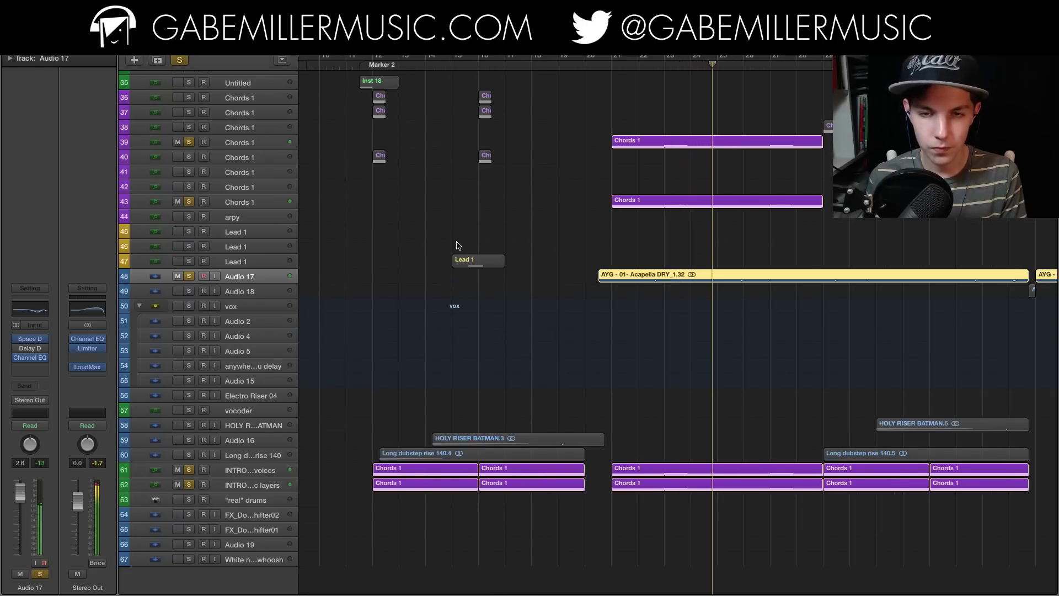
key(super+Left)
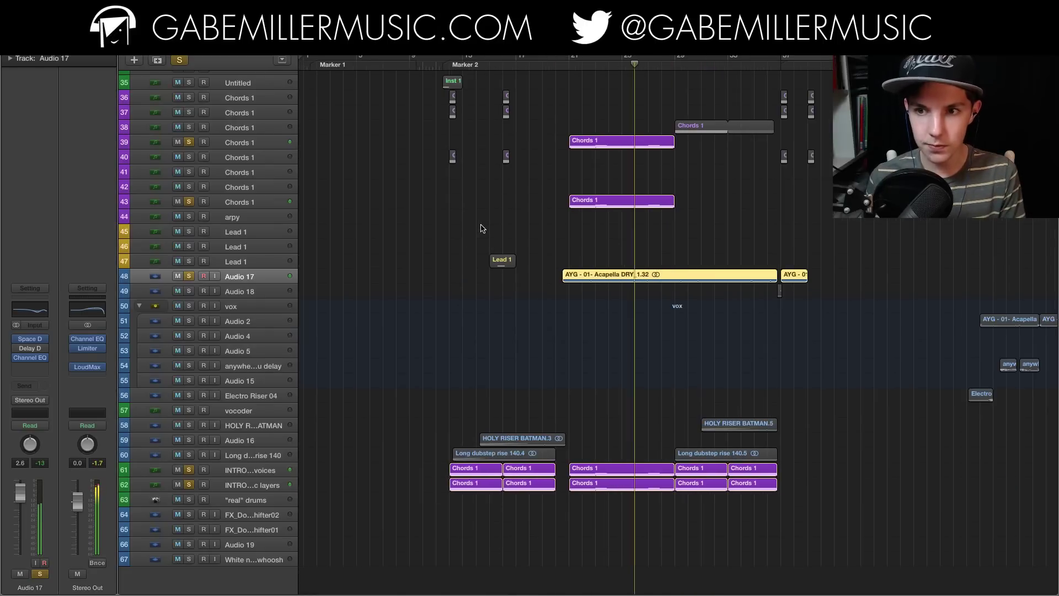
scroll(481, 228, right, 3)
scroll(551, 210, up, 8)
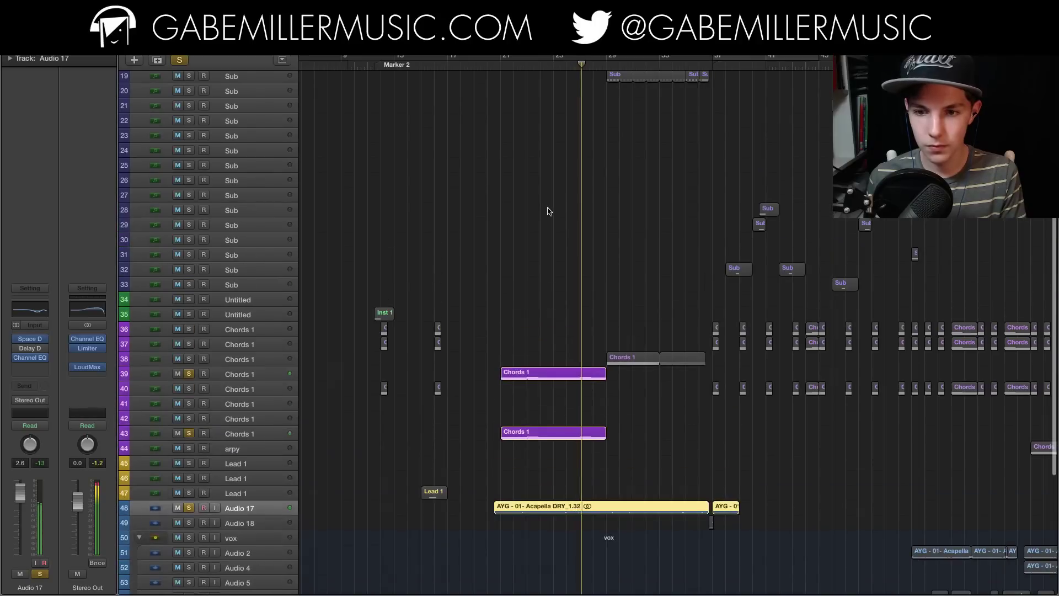
scroll(550, 211, up, 8)
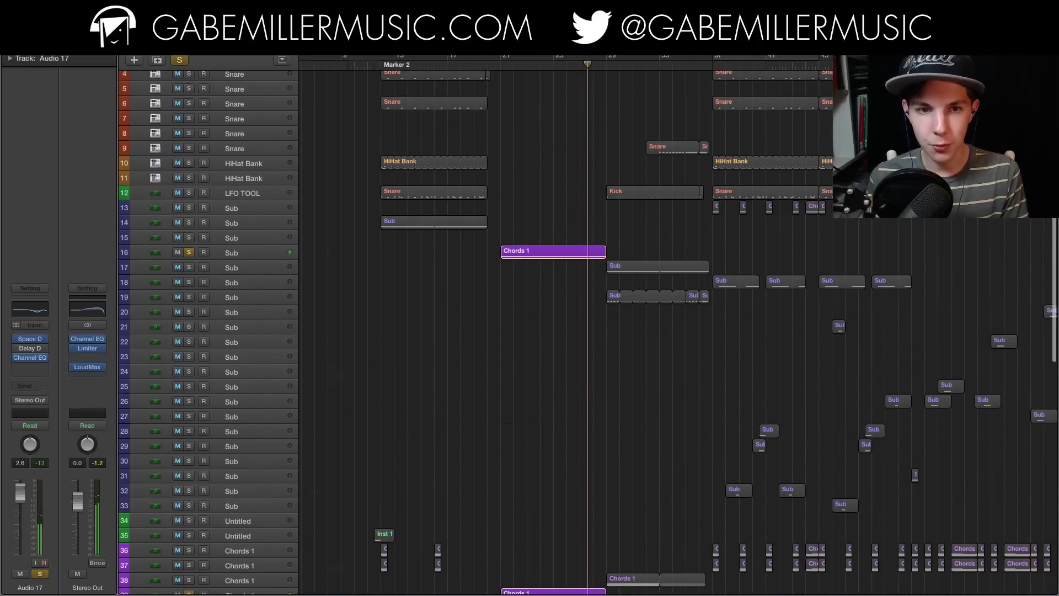
Step: Clear all solos and select LFO TOOL track 12 while the full mix plays toward bar 29
click(179, 60)
key(super+Right)
key(super+Right)
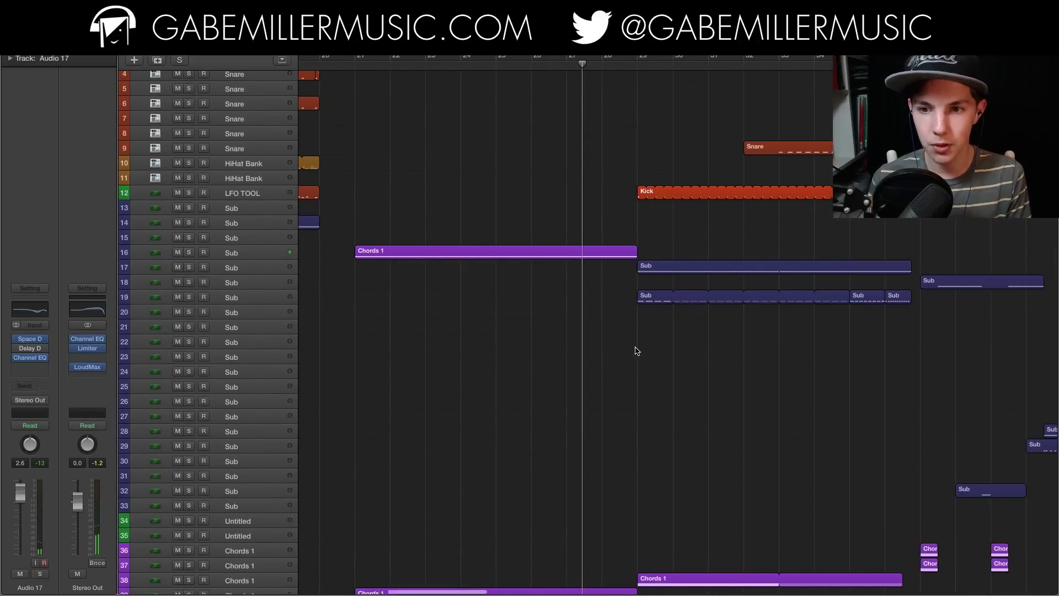
scroll(451, 132, left, 3)
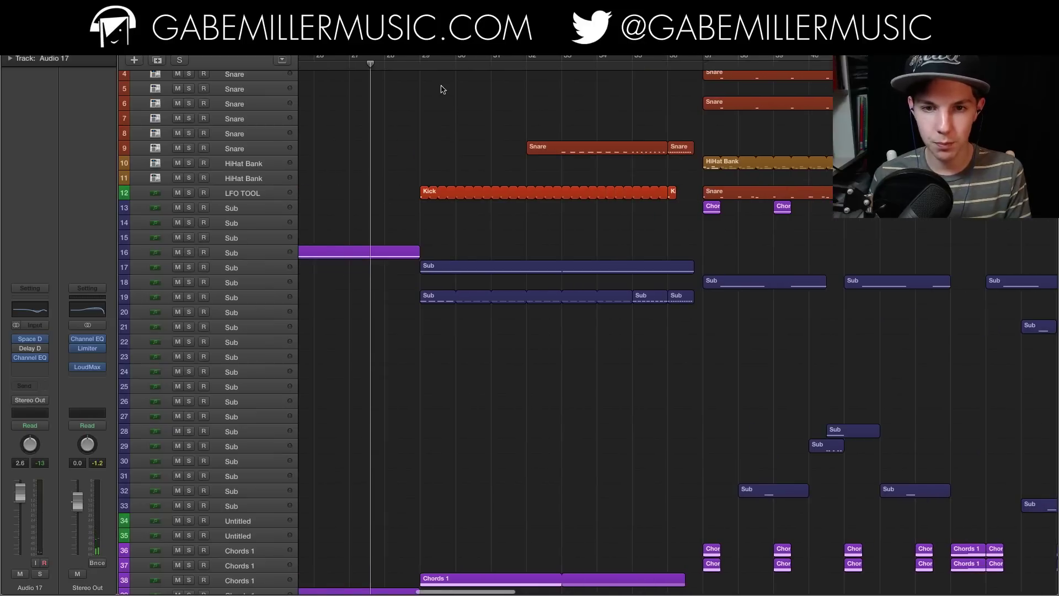
click(252, 192)
Step: Solo the Long dubstep rise track 60 and HOLY RISER BATMAN track 58, and play them from bar 33
scroll(465, 234, down, 12)
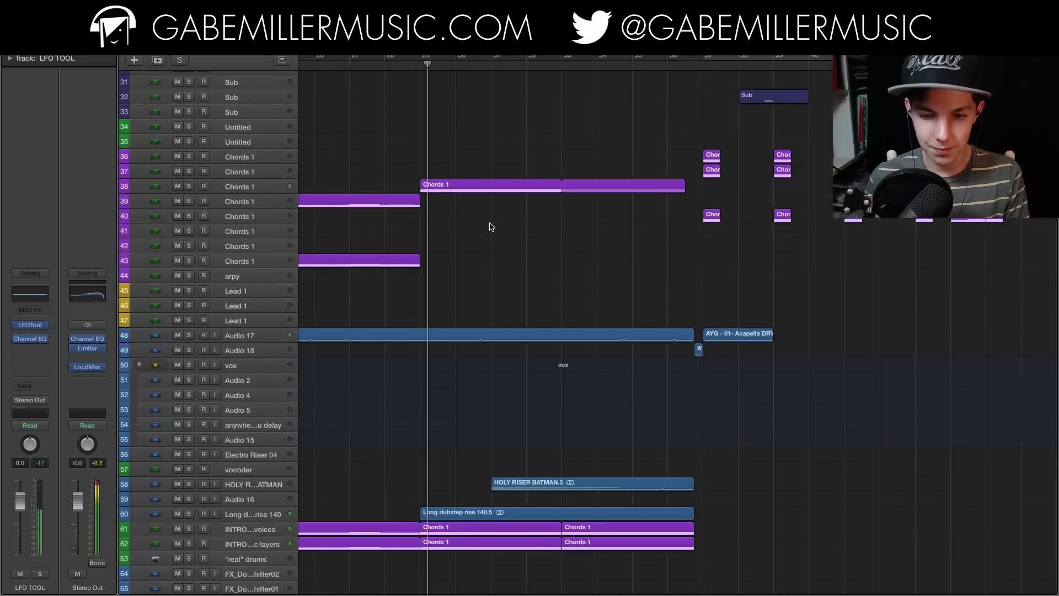
key(super+Right)
scroll(497, 231, right, 3)
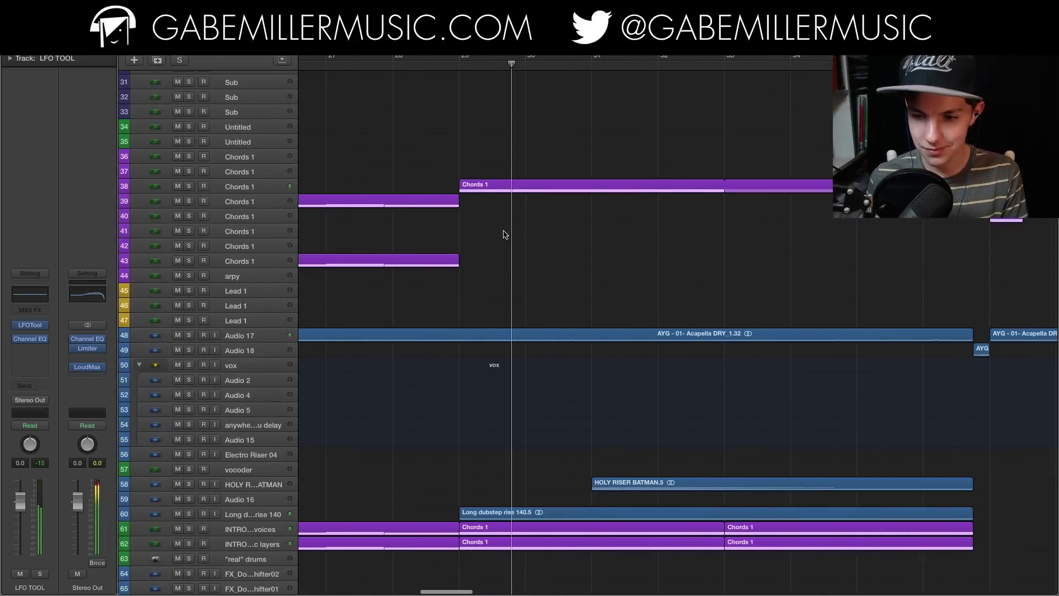
click(189, 513)
click(189, 483)
click(726, 62)
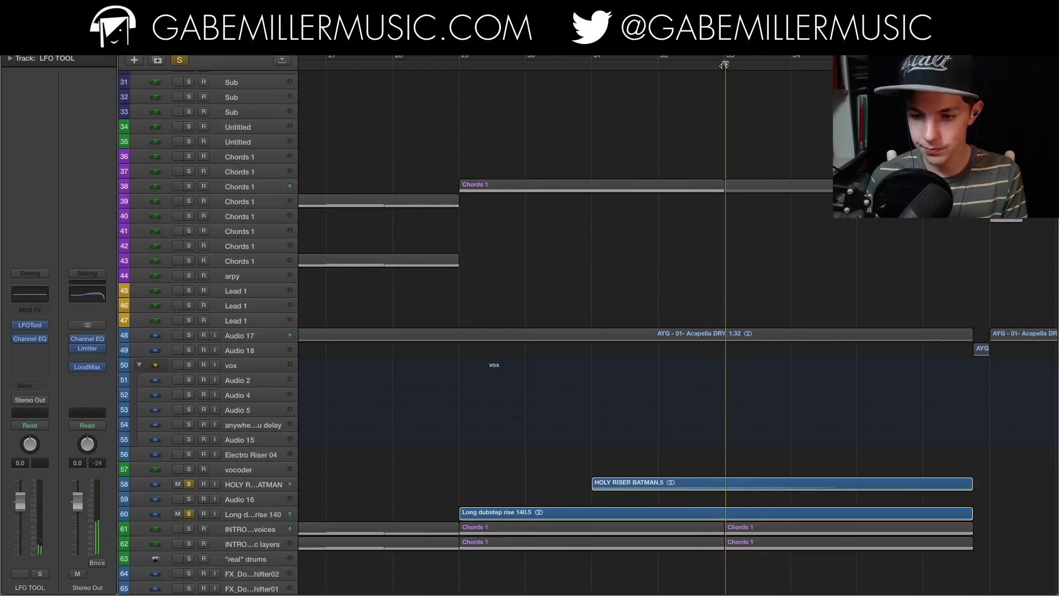
key(super+Left)
scroll(651, 344, down, 2)
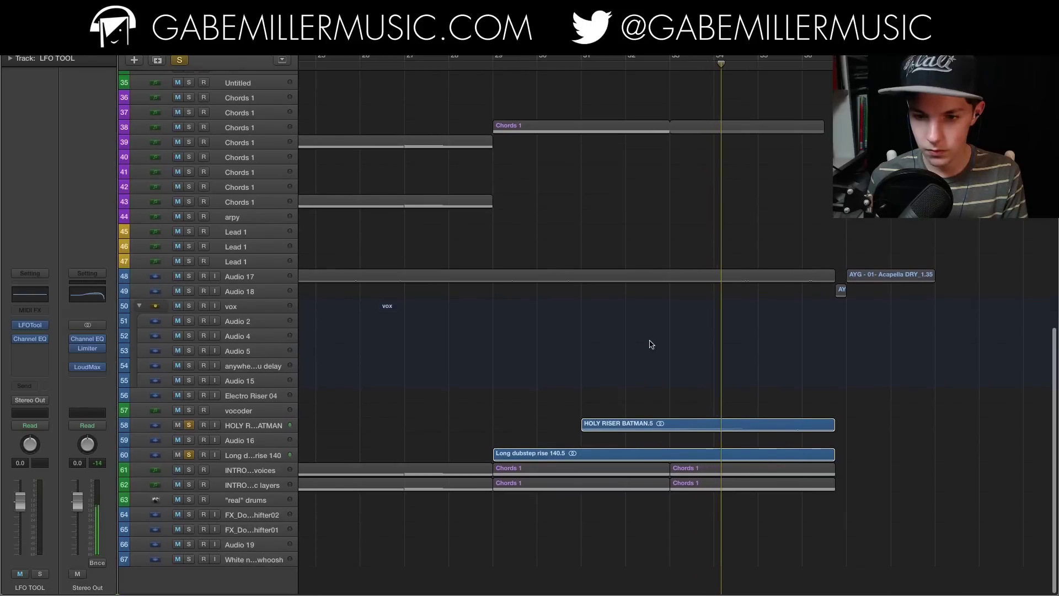
scroll(651, 344, right, 3)
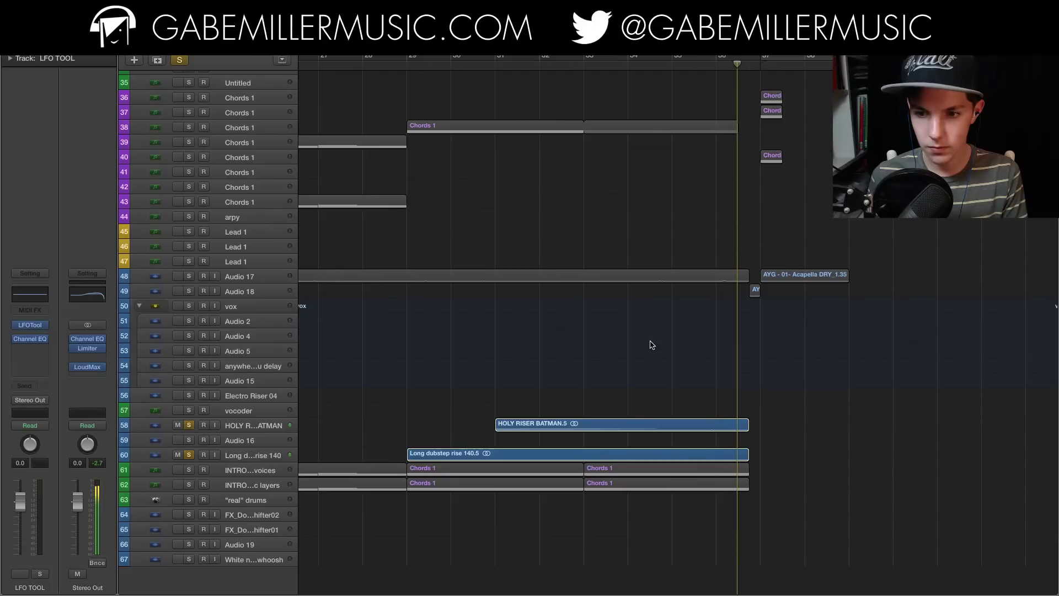
Step: Clear the riser solos, play the full mix from bar 29, and select Chords 1 track 38
key(ctrl+alt+super+s)
scroll(594, 137, up, 2)
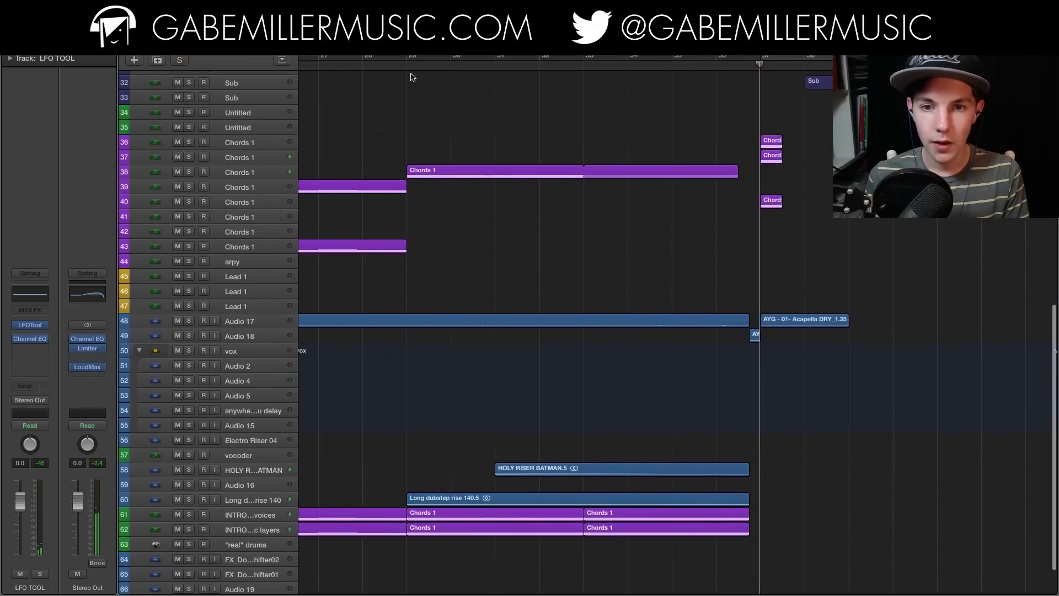
click(413, 64)
click(243, 172)
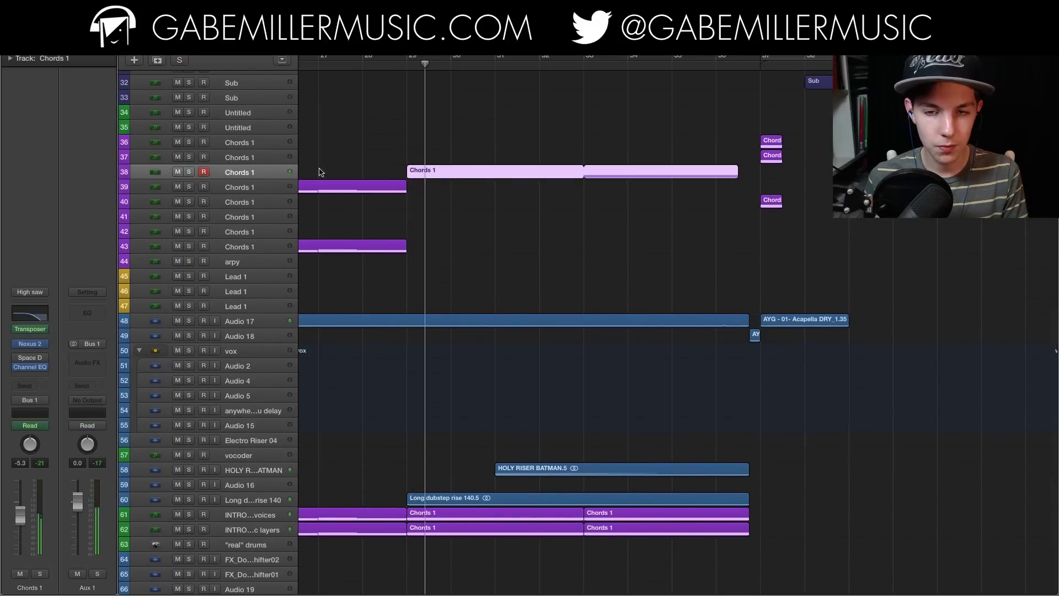
Step: Solo LFO TOOL track 12 and Chords 1 track 38, and play them from bar 29 and again from bar 33
scroll(320, 172, up, 10)
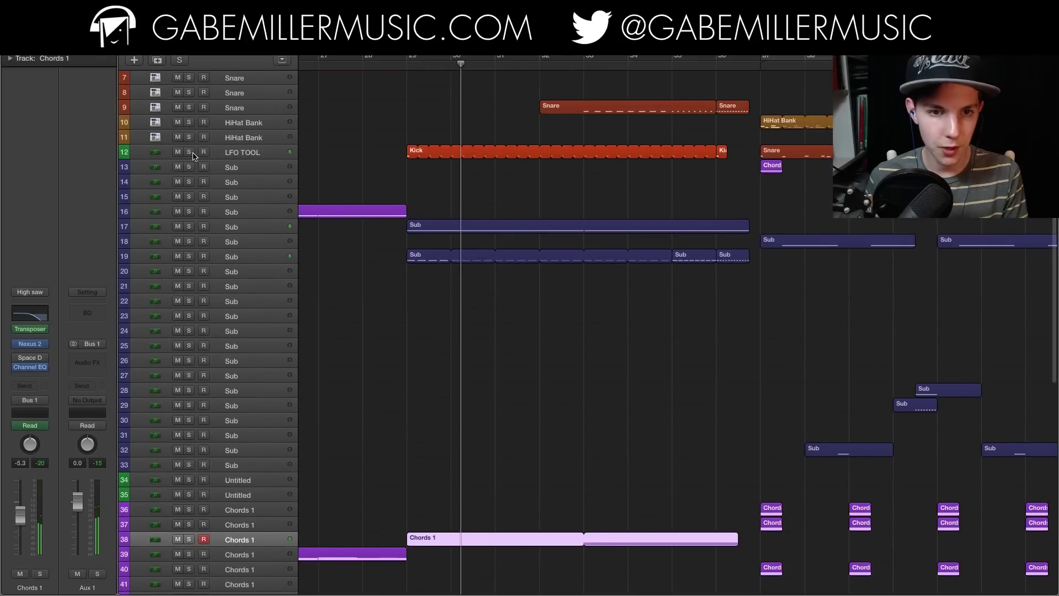
click(189, 153)
click(188, 540)
click(447, 64)
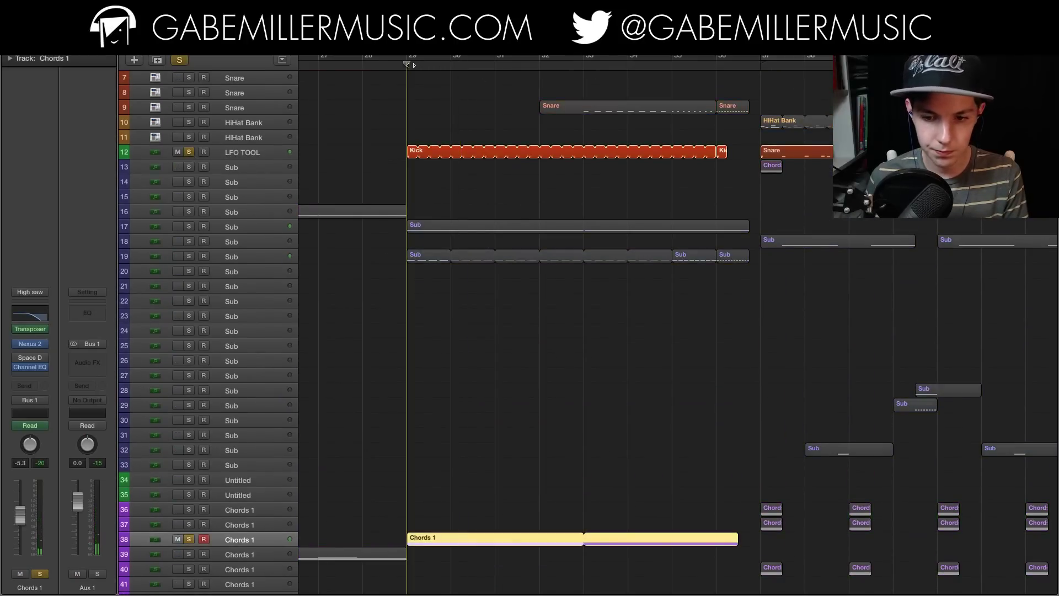
click(583, 64)
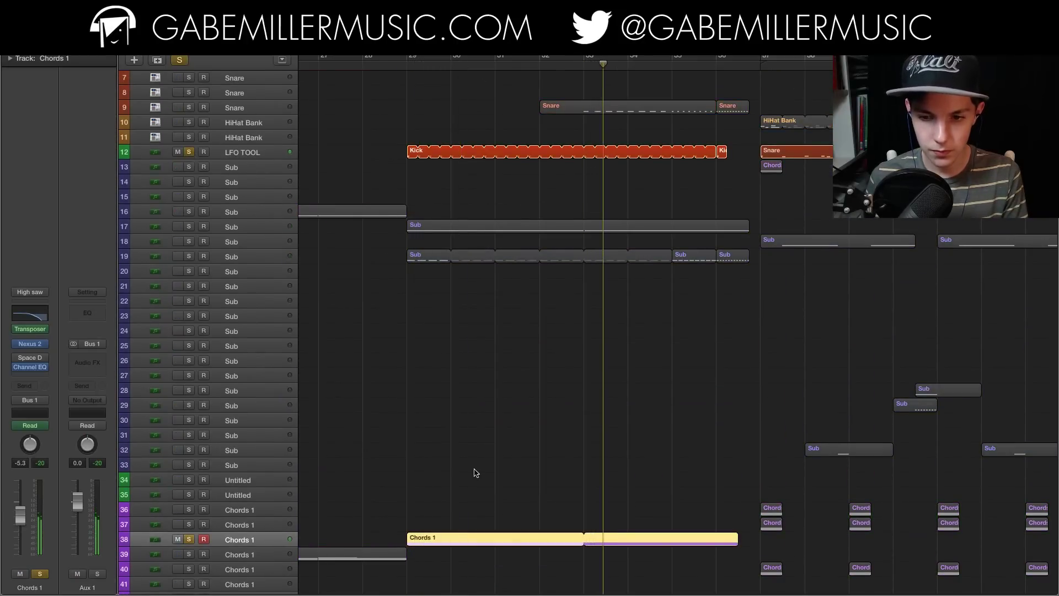
scroll(477, 472, down, 3)
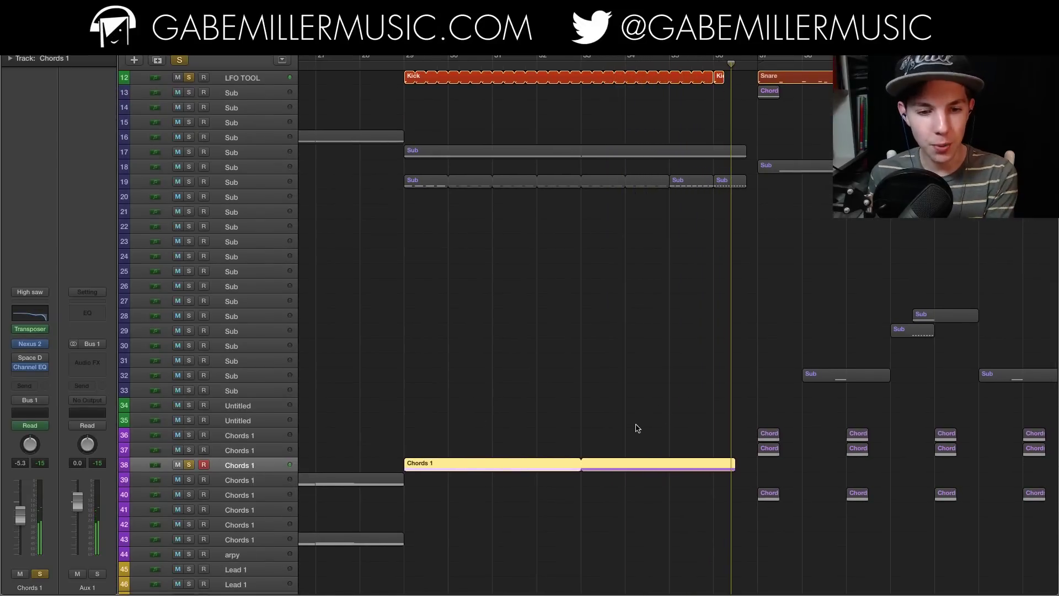
scroll(638, 428, right, 5)
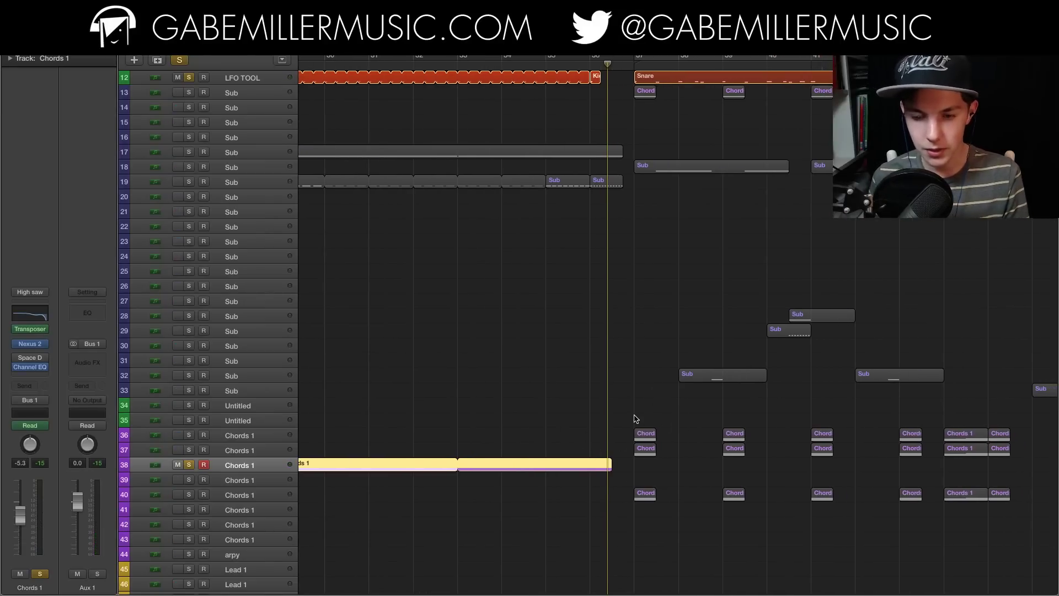
Step: Select Sub track 19, solo it in place of Chords 1 track 38, and play it from bar 29
scroll(634, 419, left, 10)
click(256, 182)
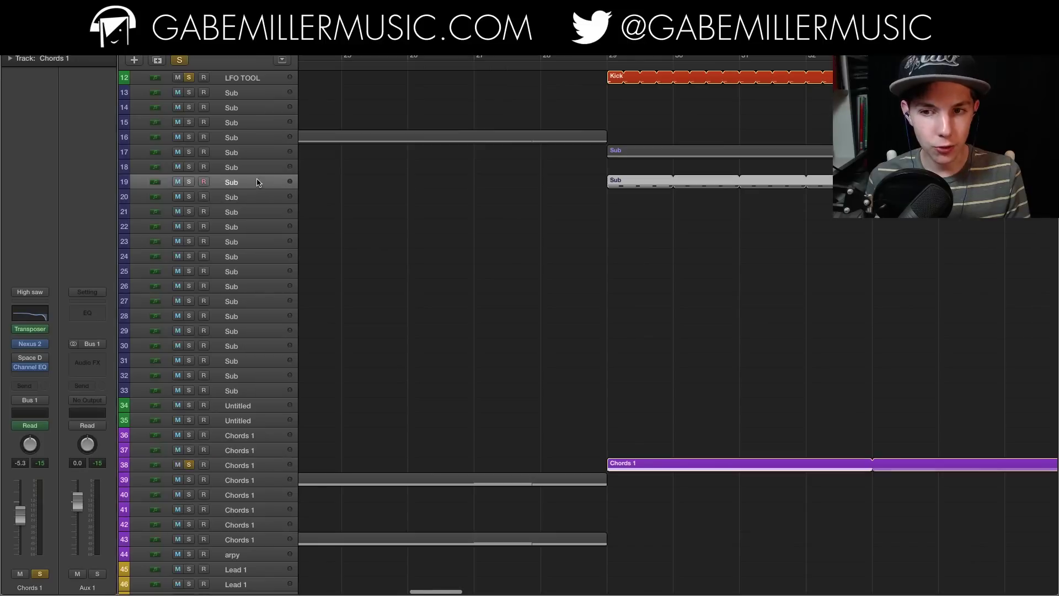
key(super+Left)
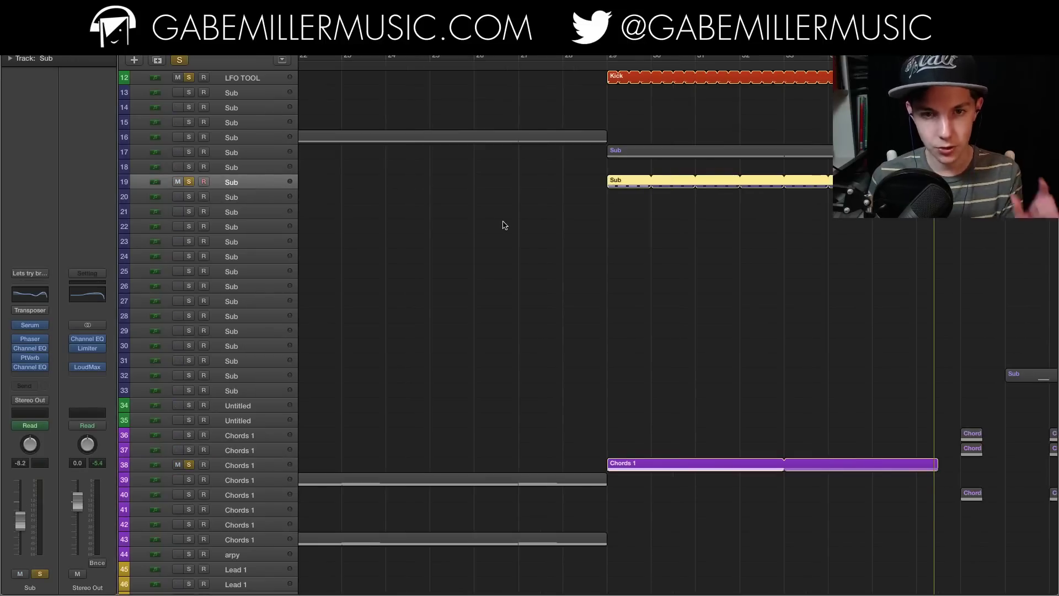
scroll(503, 224, right, 4)
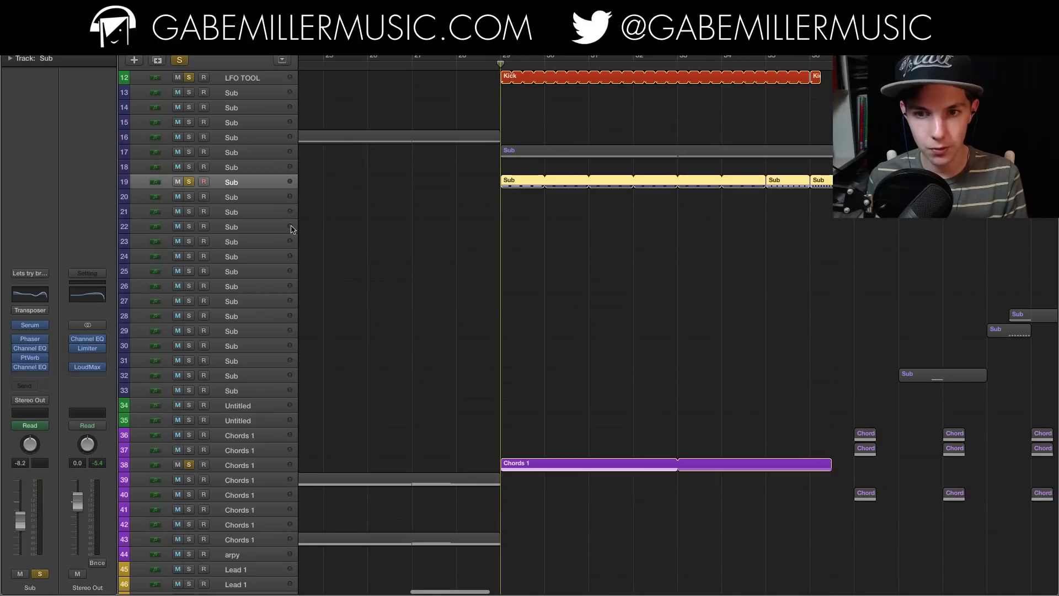
key(space)
scroll(540, 385, right, 2)
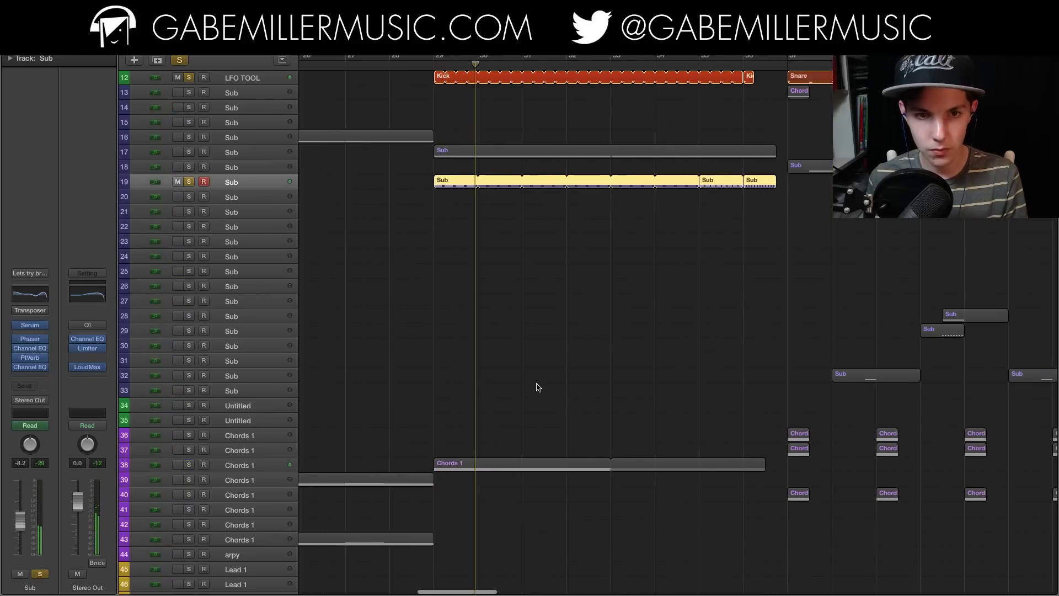
Step: Open the last Channel EQ on Sub track 19, examine its curve during playback, and close its window
click(34, 369)
drag(377, 67, 646, 247)
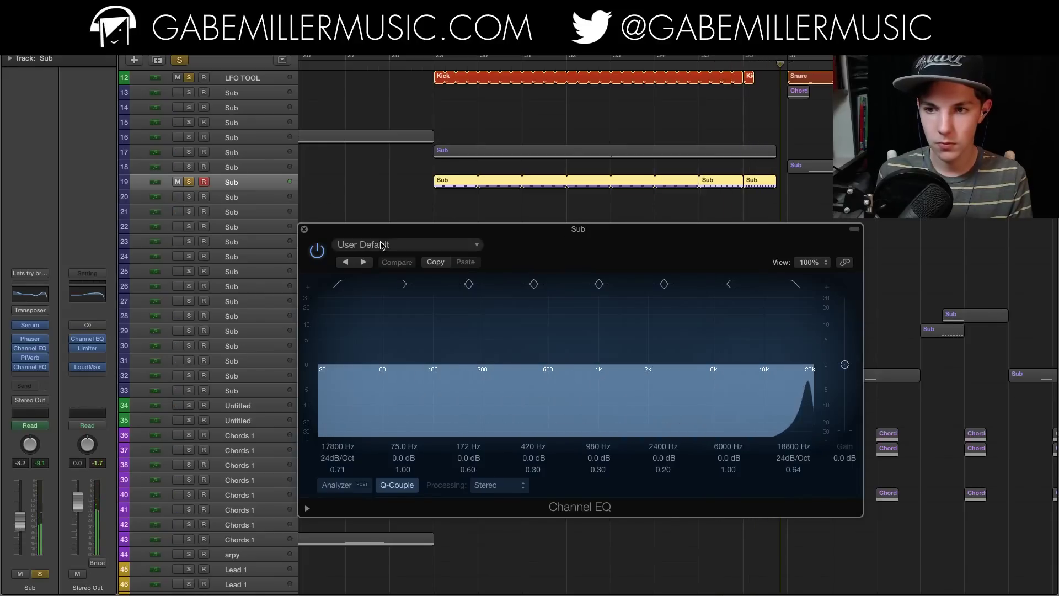
click(305, 232)
Step: Clear all remaining solos and bring the kick, snare and hi-hat regions starting at bar 37 into view
click(540, 223)
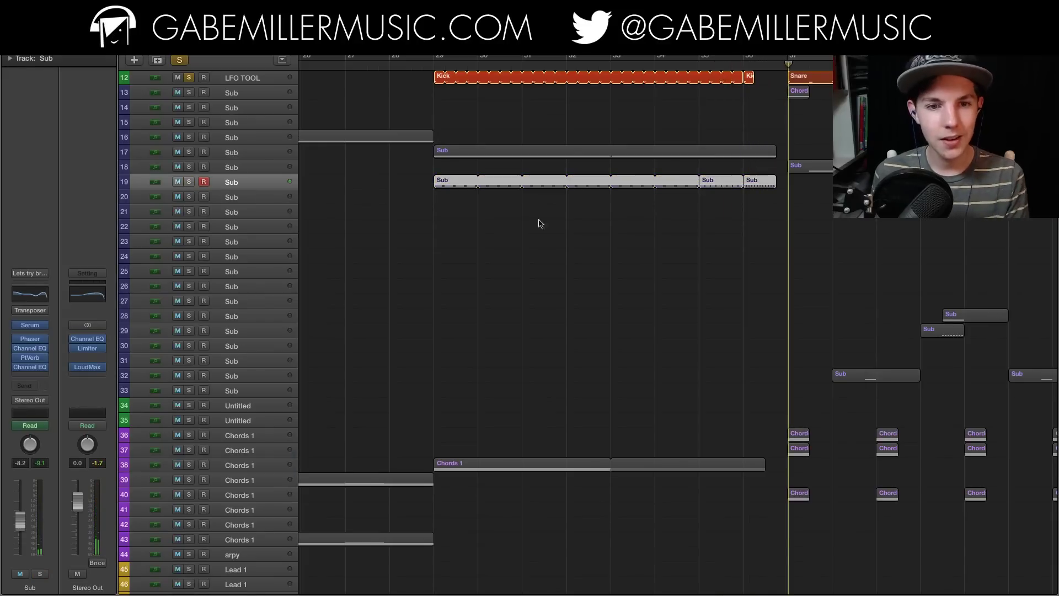
click(178, 61)
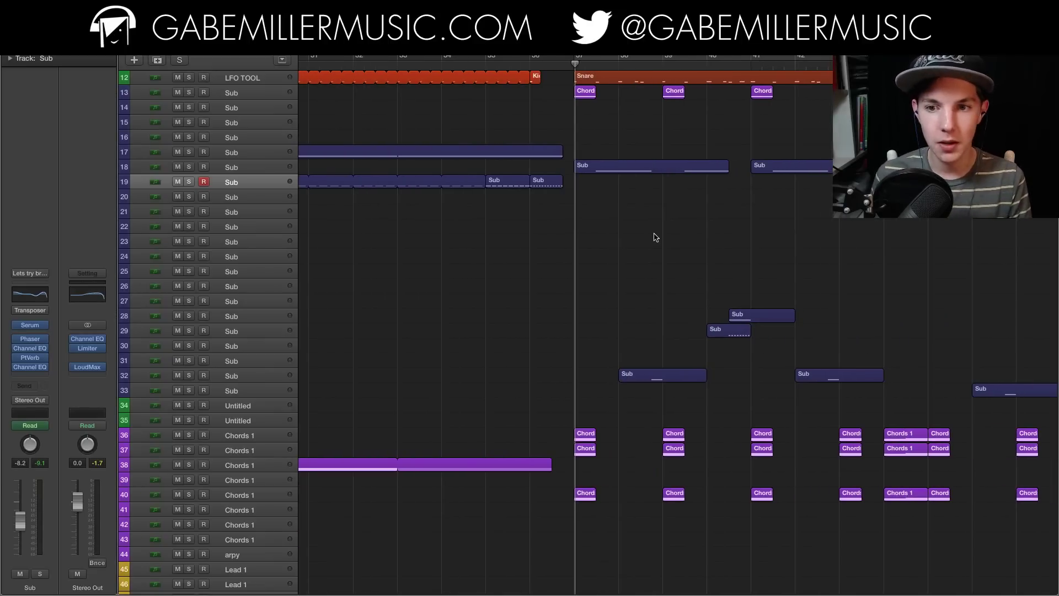
key(super+Left)
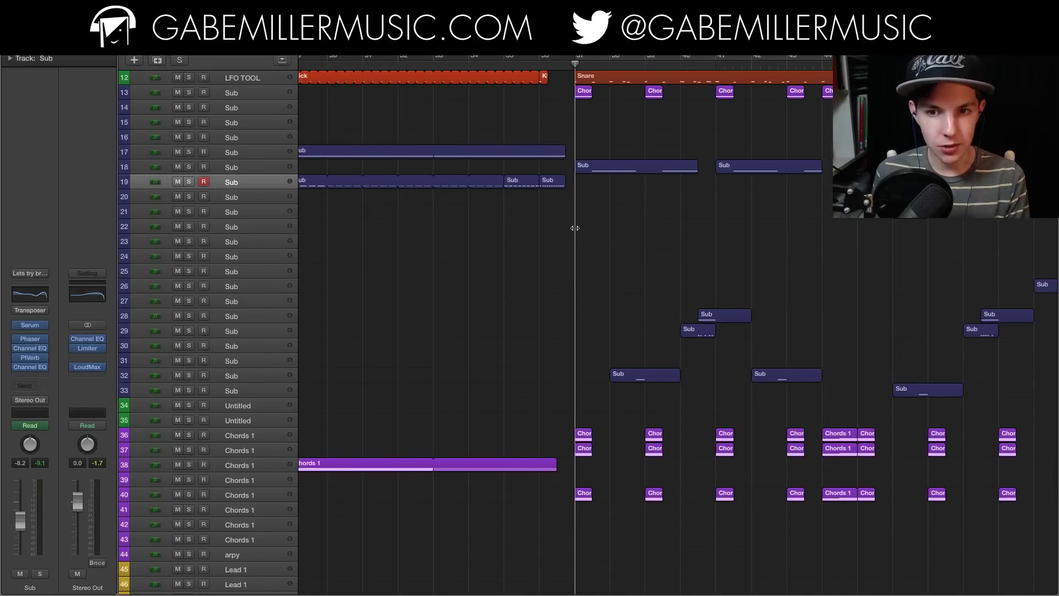
scroll(574, 228, up, 6)
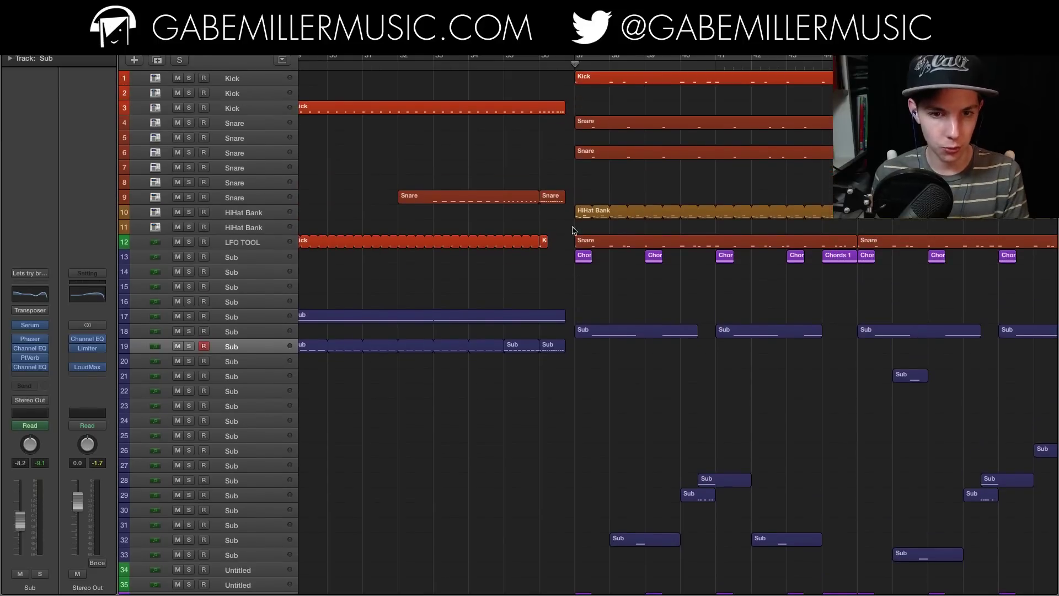
Step: Select Snare track 9 and Kick track 3 in the build-up, and play the full mix from about bar 36 into the drop
scroll(574, 228, left, 3)
click(247, 199)
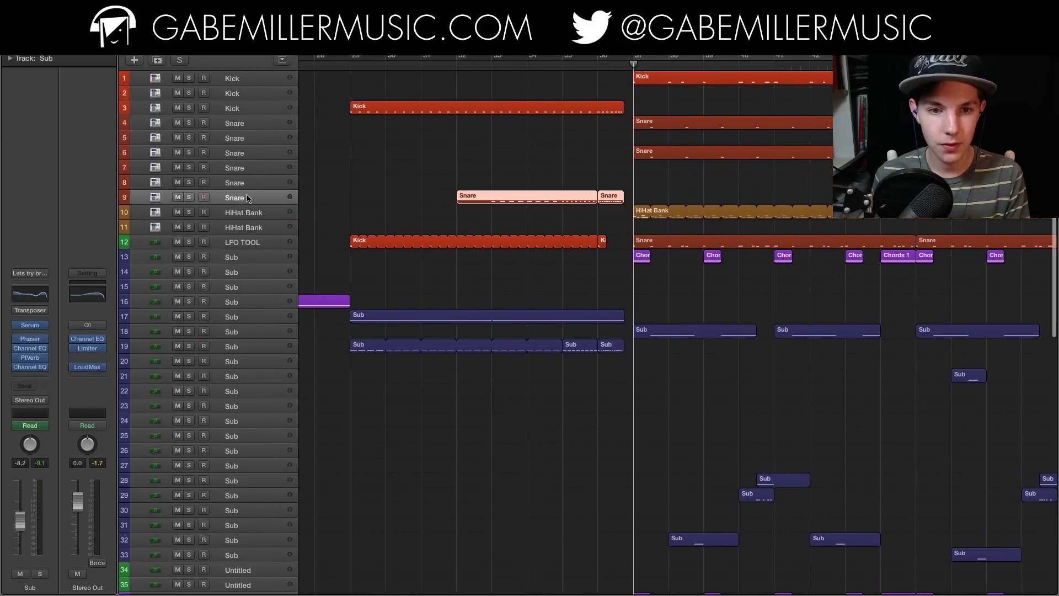
click(436, 191)
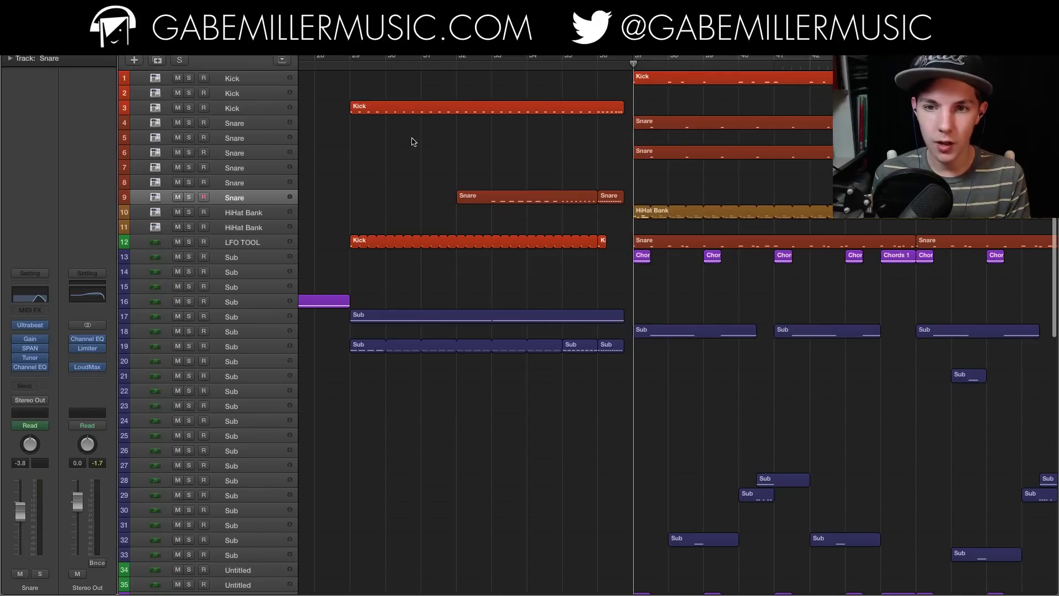
click(233, 109)
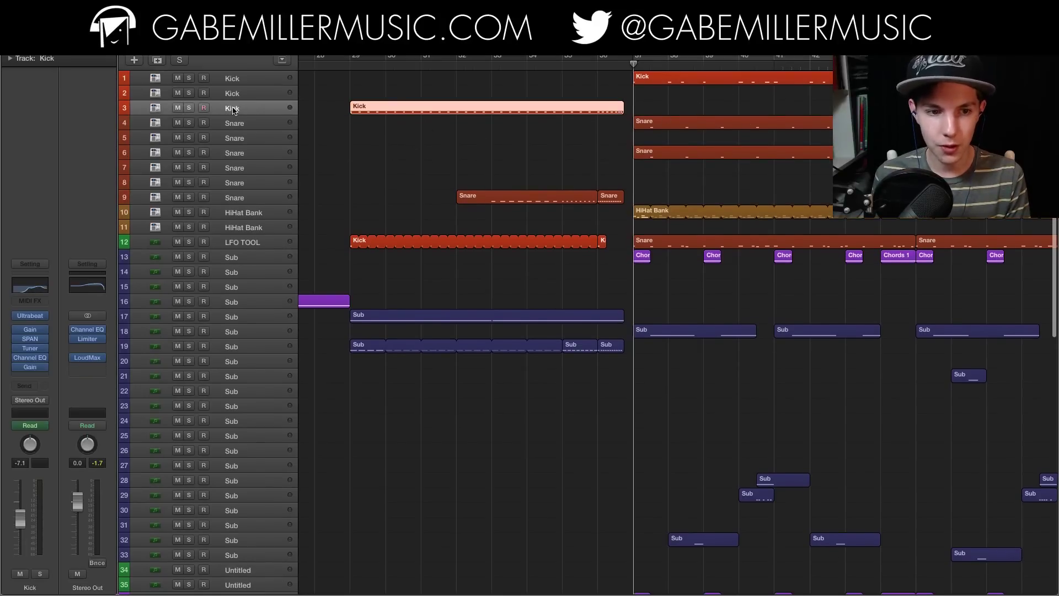
click(602, 59)
key(space)
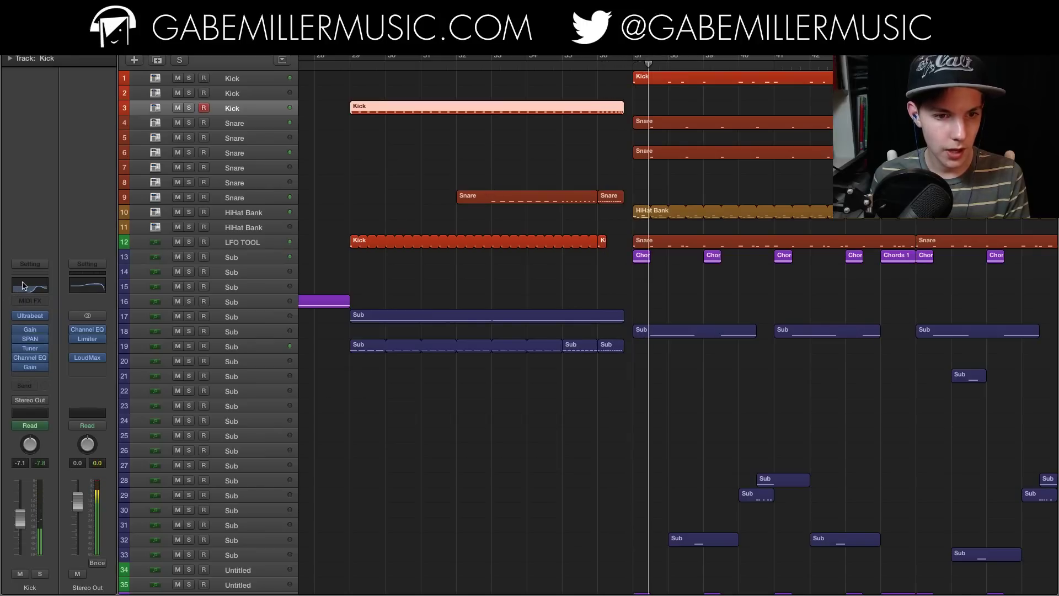
Step: Move the playhead to about bar 36 and examine the vocal regions on Audio 17 and Audio 18 around bar 37 up close
key(super+Left)
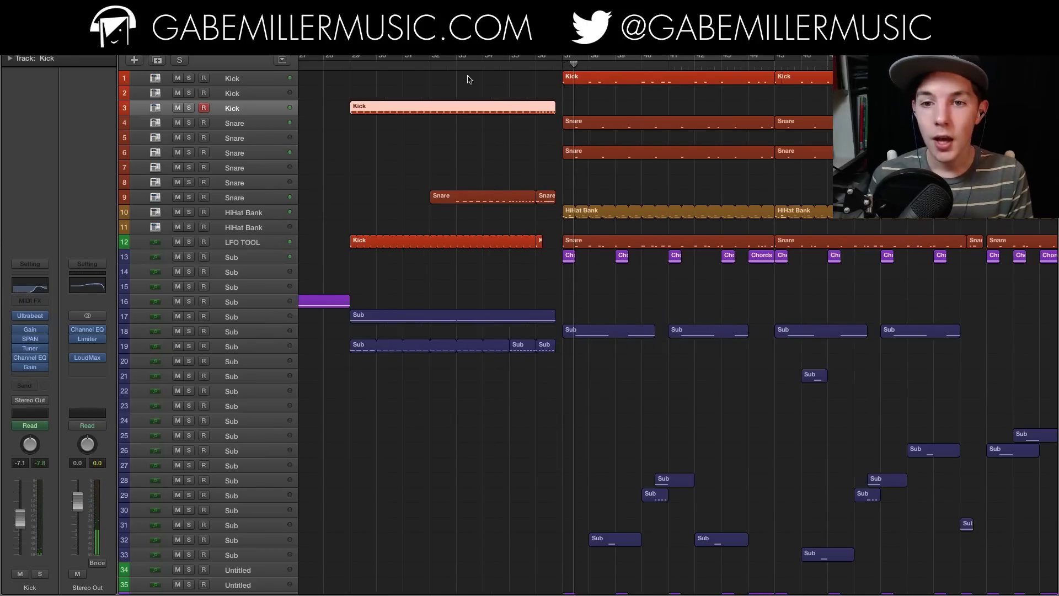
click(480, 146)
scroll(483, 143, down, 15)
click(543, 66)
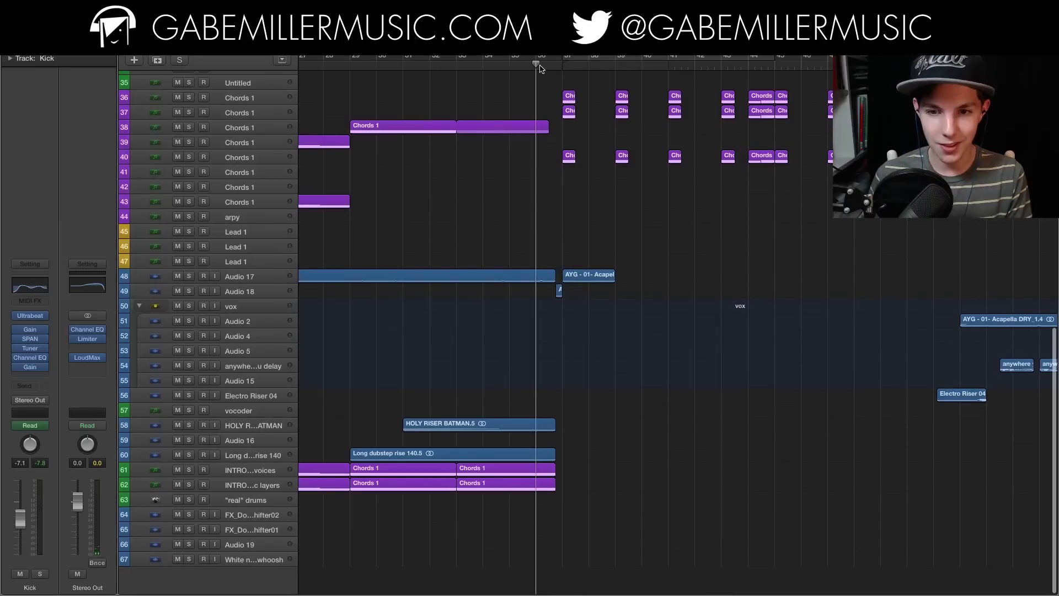
key(super+Right)
key(super+Right)
key(super+Right)
scroll(539, 173, right, 3)
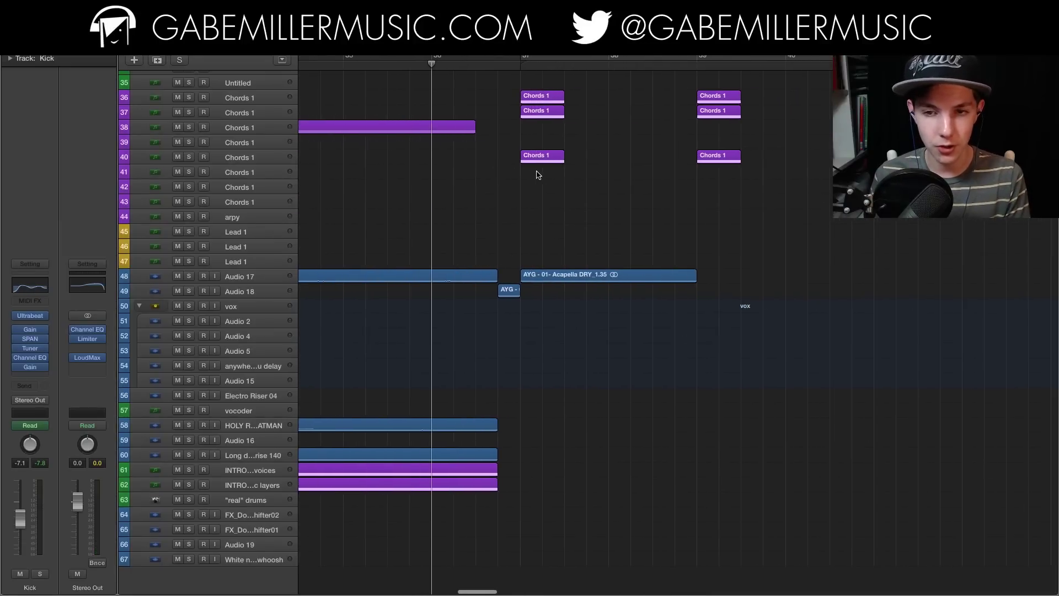
key(super+Right)
scroll(513, 180, right, 2)
scroll(496, 180, left, 2)
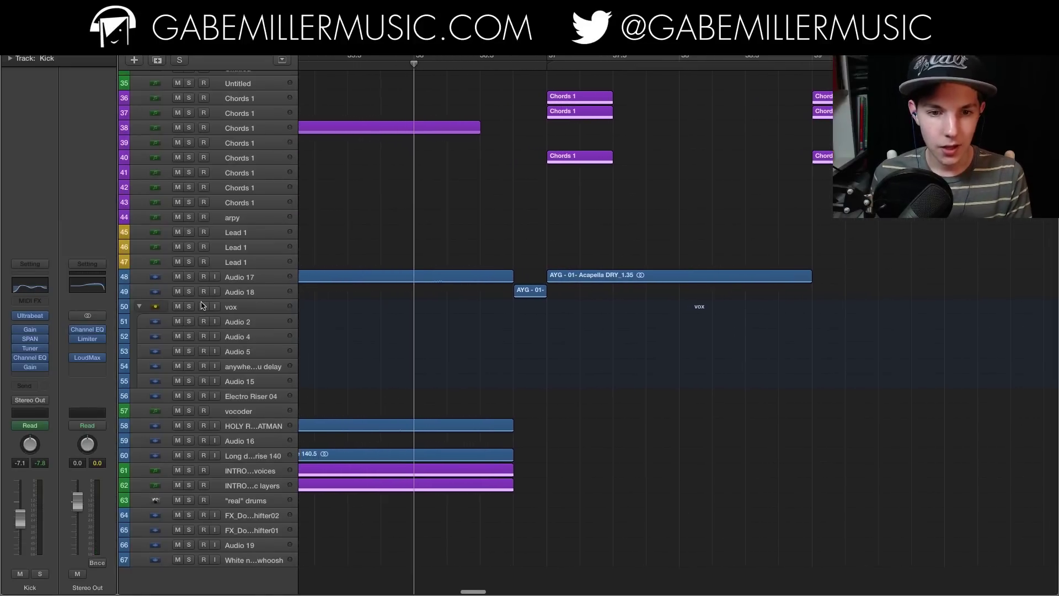
Step: Select Audio 18 track 49, solo it, and play its short vocal region leading into bar 37
click(264, 277)
click(258, 290)
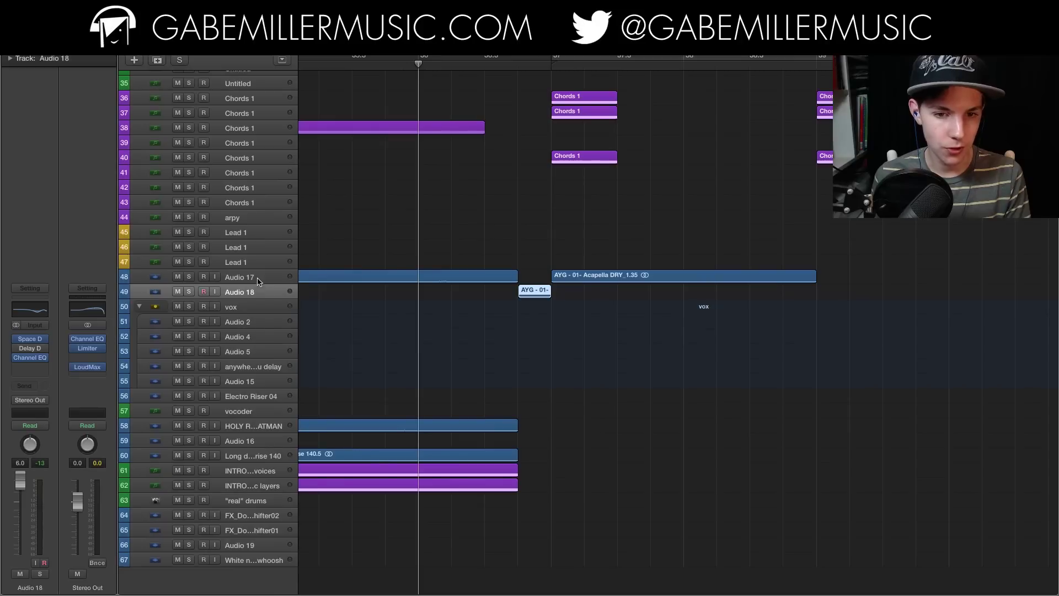
click(257, 280)
click(262, 290)
click(523, 71)
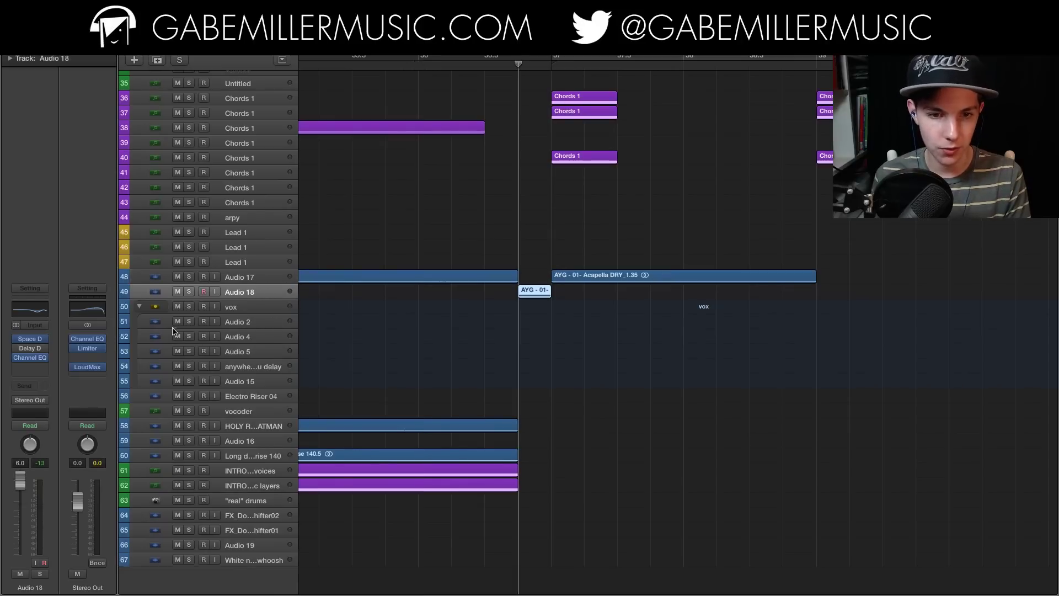
click(189, 291)
key(space)
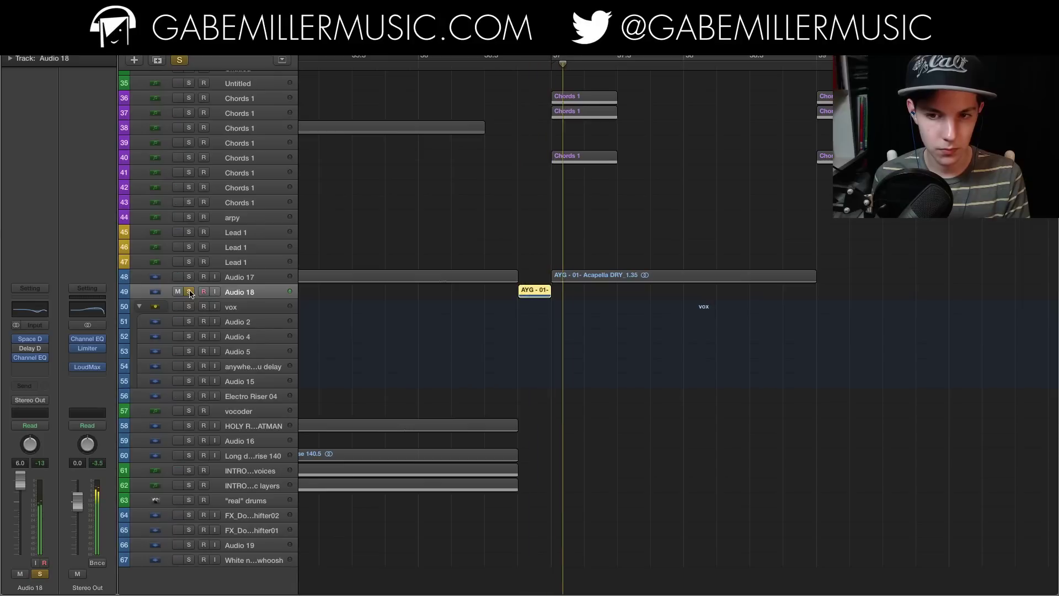
Step: Clear the solo on Audio 18 and play all tracks from about bar 36 through the transition into the drop
click(189, 292)
click(414, 66)
click(491, 163)
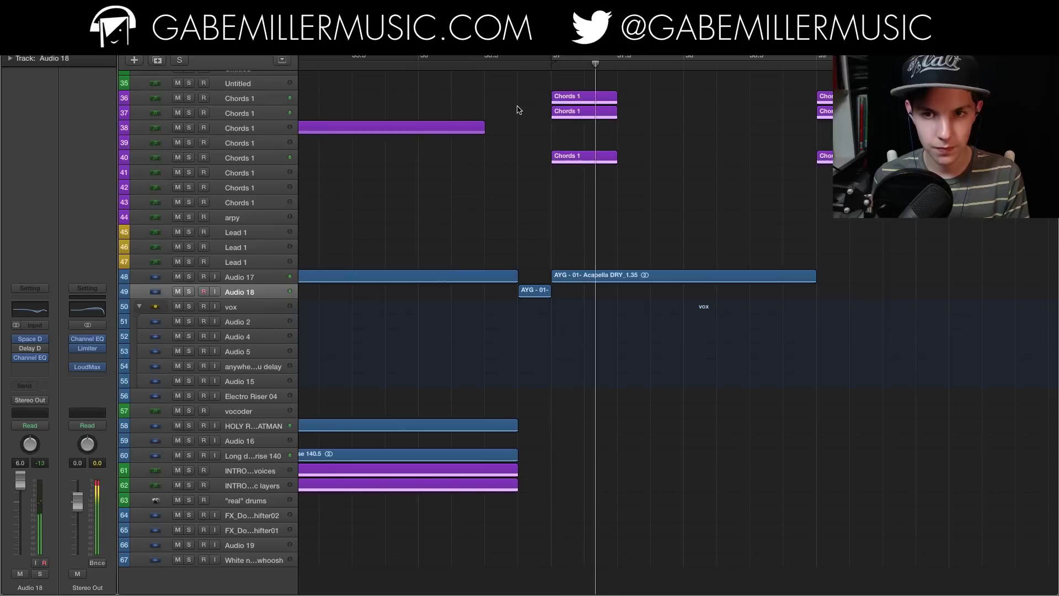
Step: Examine the whole arrangement, and bring the first drop's drum, LFO TOOL and Sub regions from bar 37 onward into view
key(super+Left)
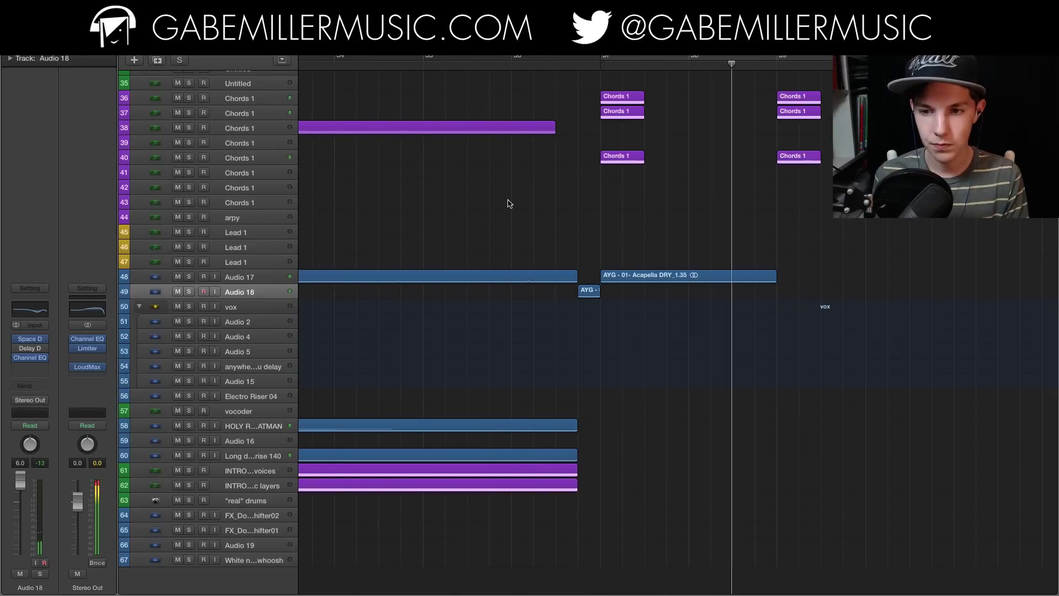
key(super+Left)
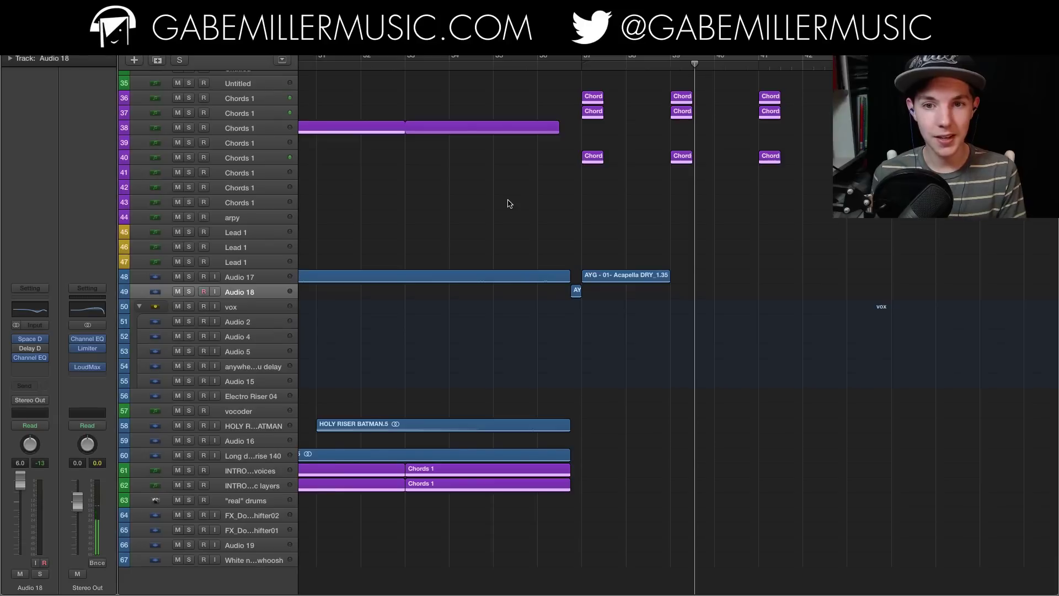
key(super+Left)
key(super+Left)
key(super+Left)
key(super+Left)
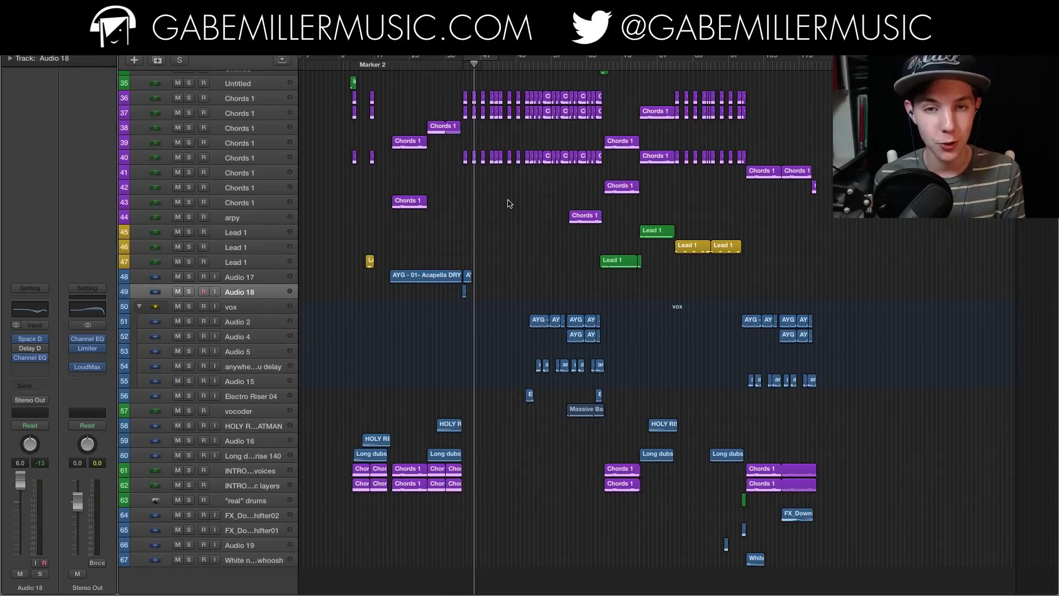
key(super+Right)
scroll(535, 221, up, 15)
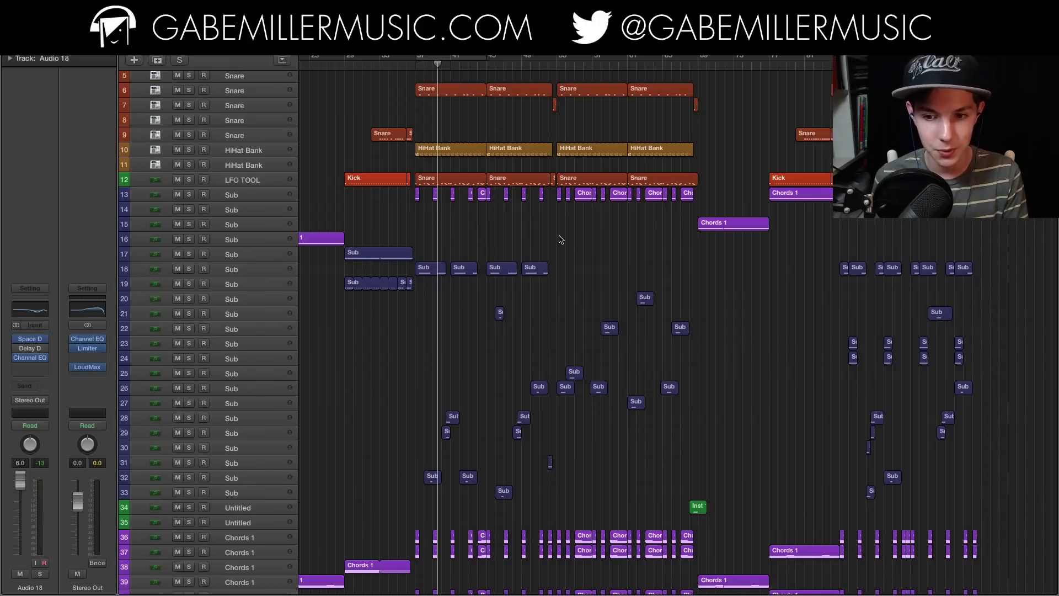
scroll(568, 239, up, 4)
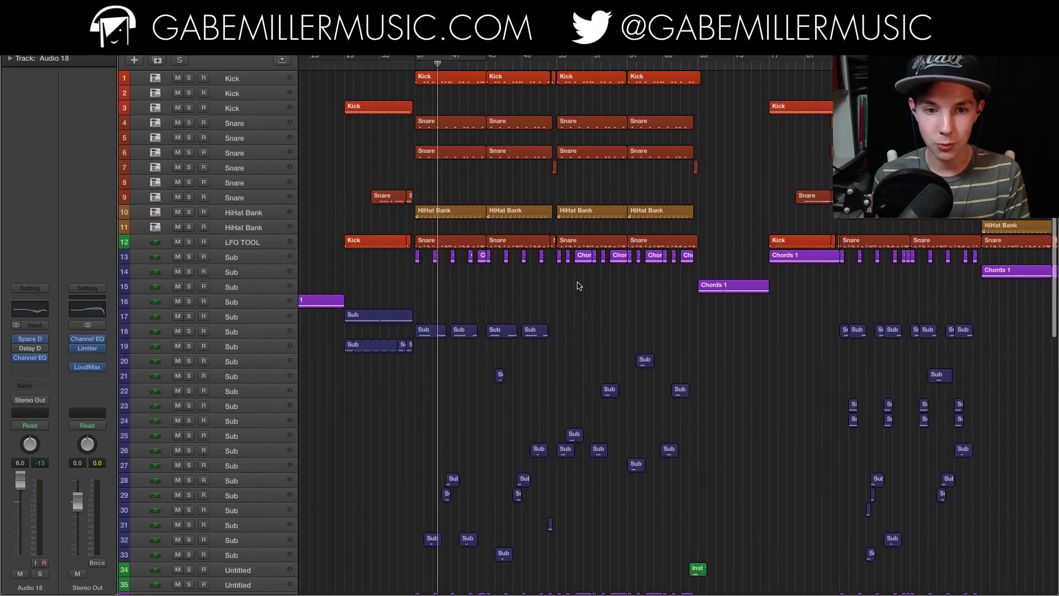